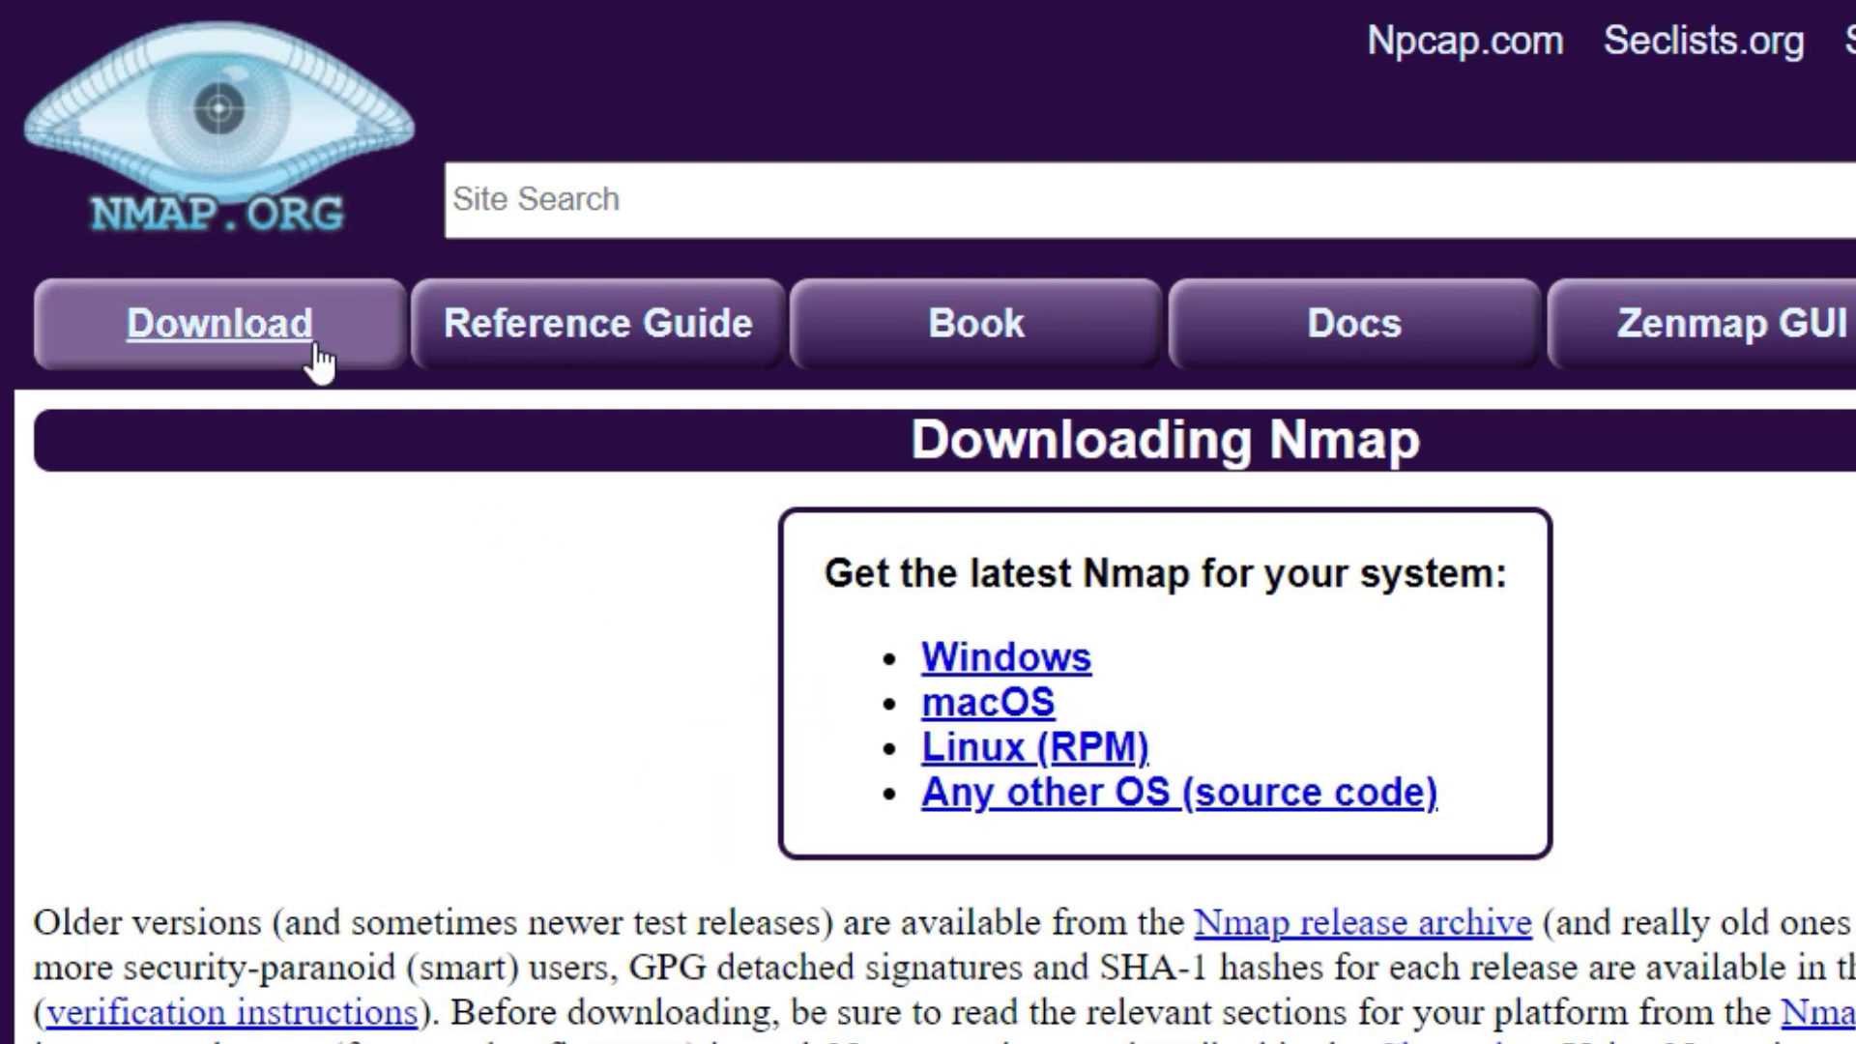
# Start downloading the Windows self-installer nmap-7.94-setup.exe from the Nmap download page, and cancel that download.
pyautogui.click(947, 665)
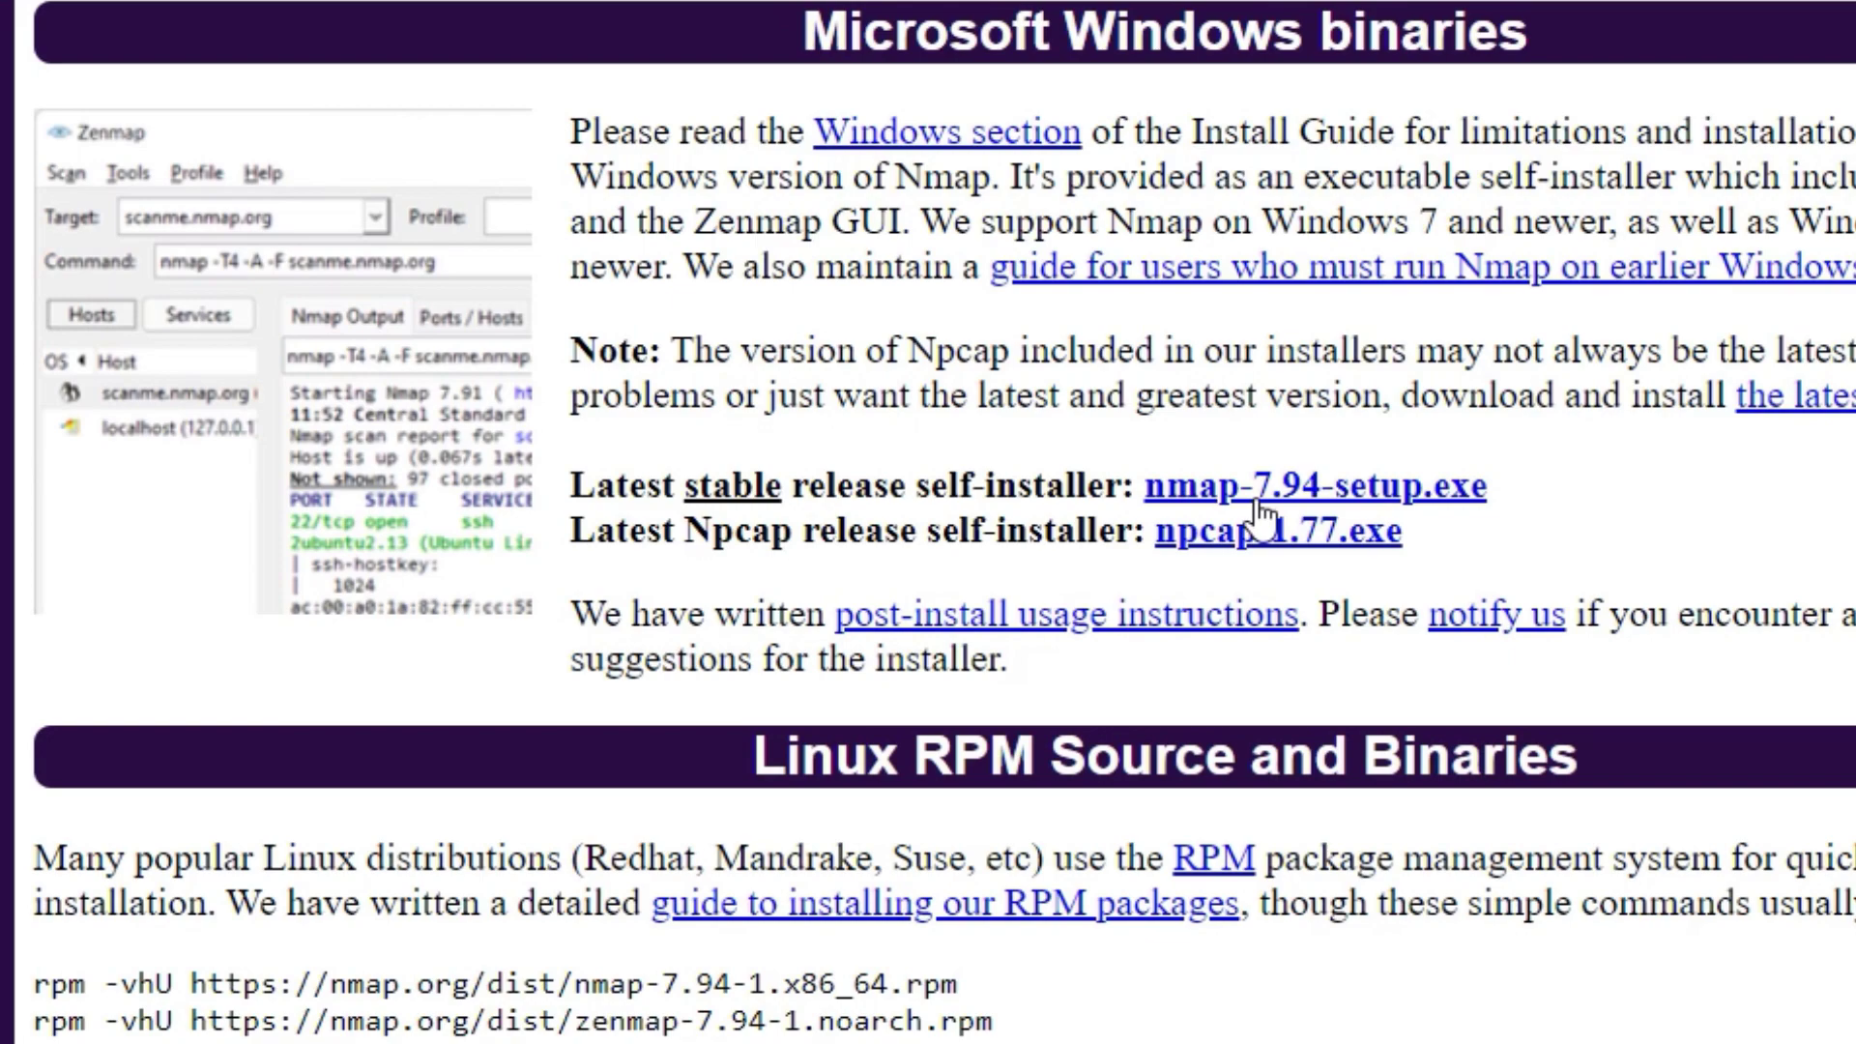
pyautogui.click(1261, 512)
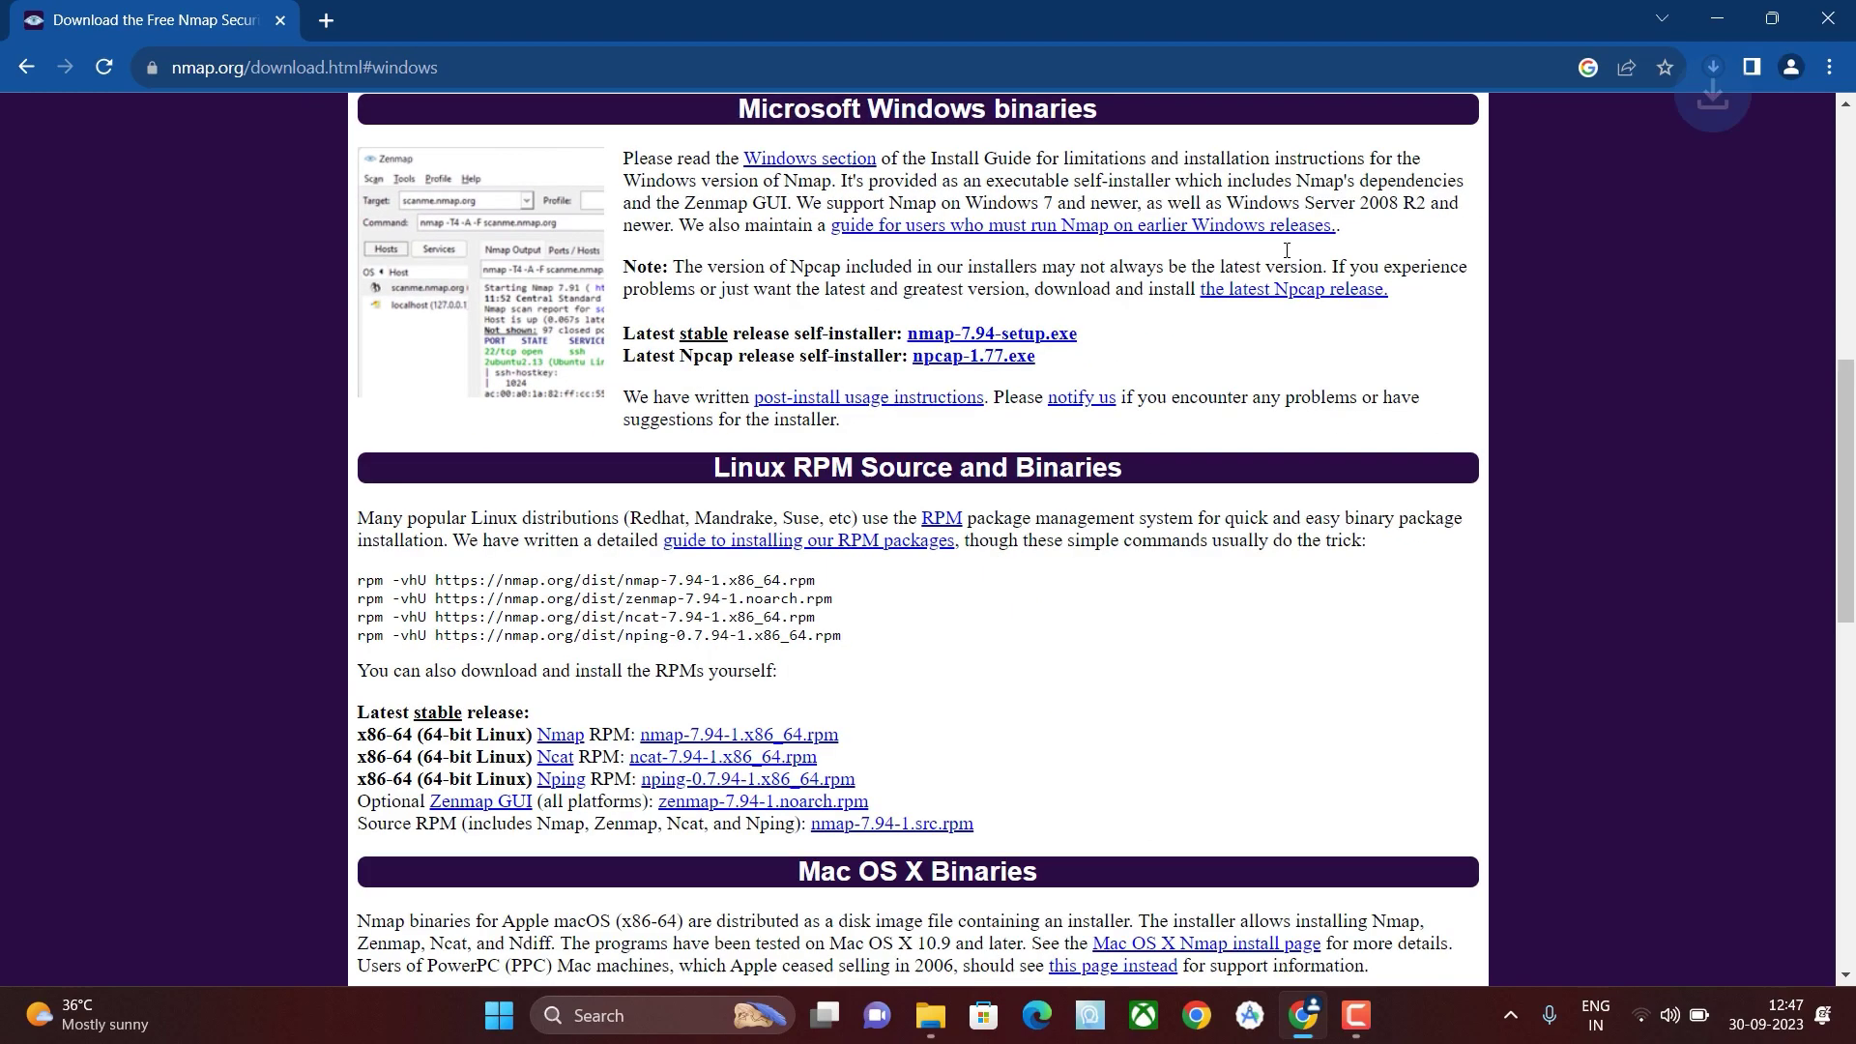
pyautogui.click(1726, 68)
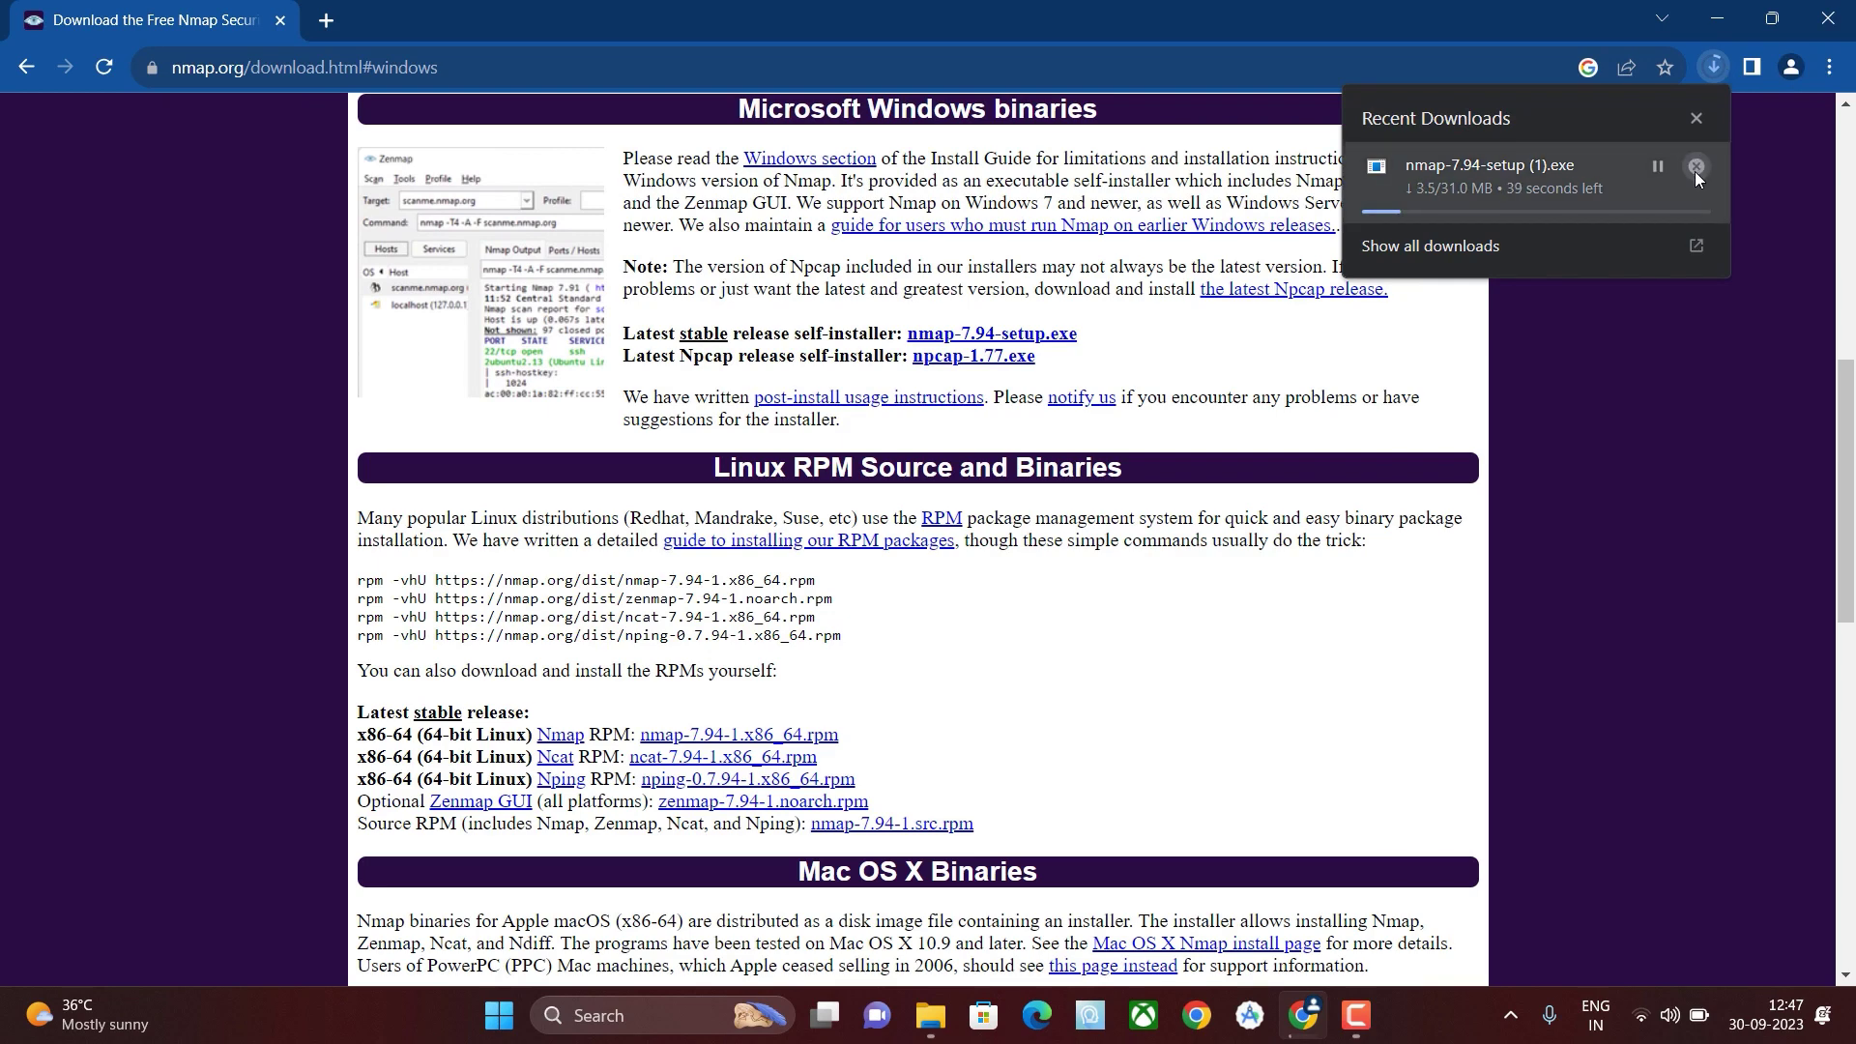
pyautogui.click(1695, 166)
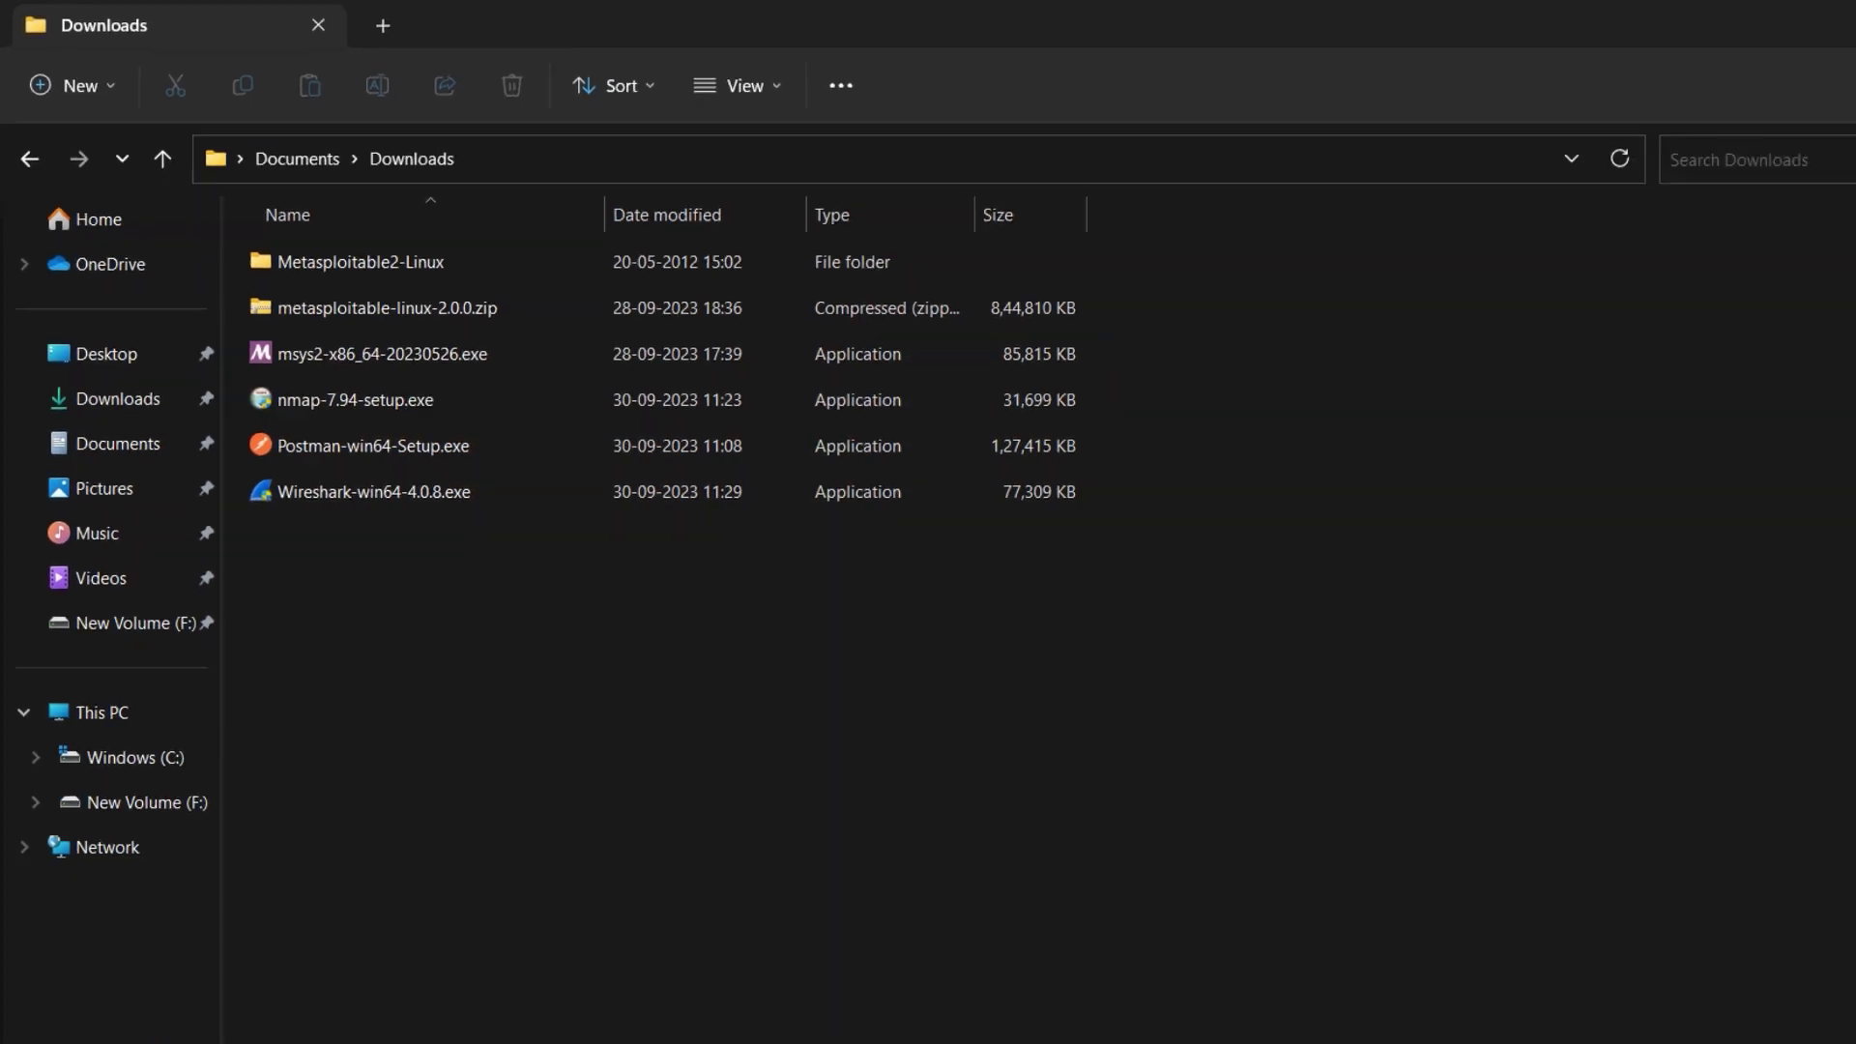
# Search Windows for "uninstall", open Control Panel from the results and go to Programs and Features.
pyautogui.click(590, 1020)
pyautogui.write('unins')
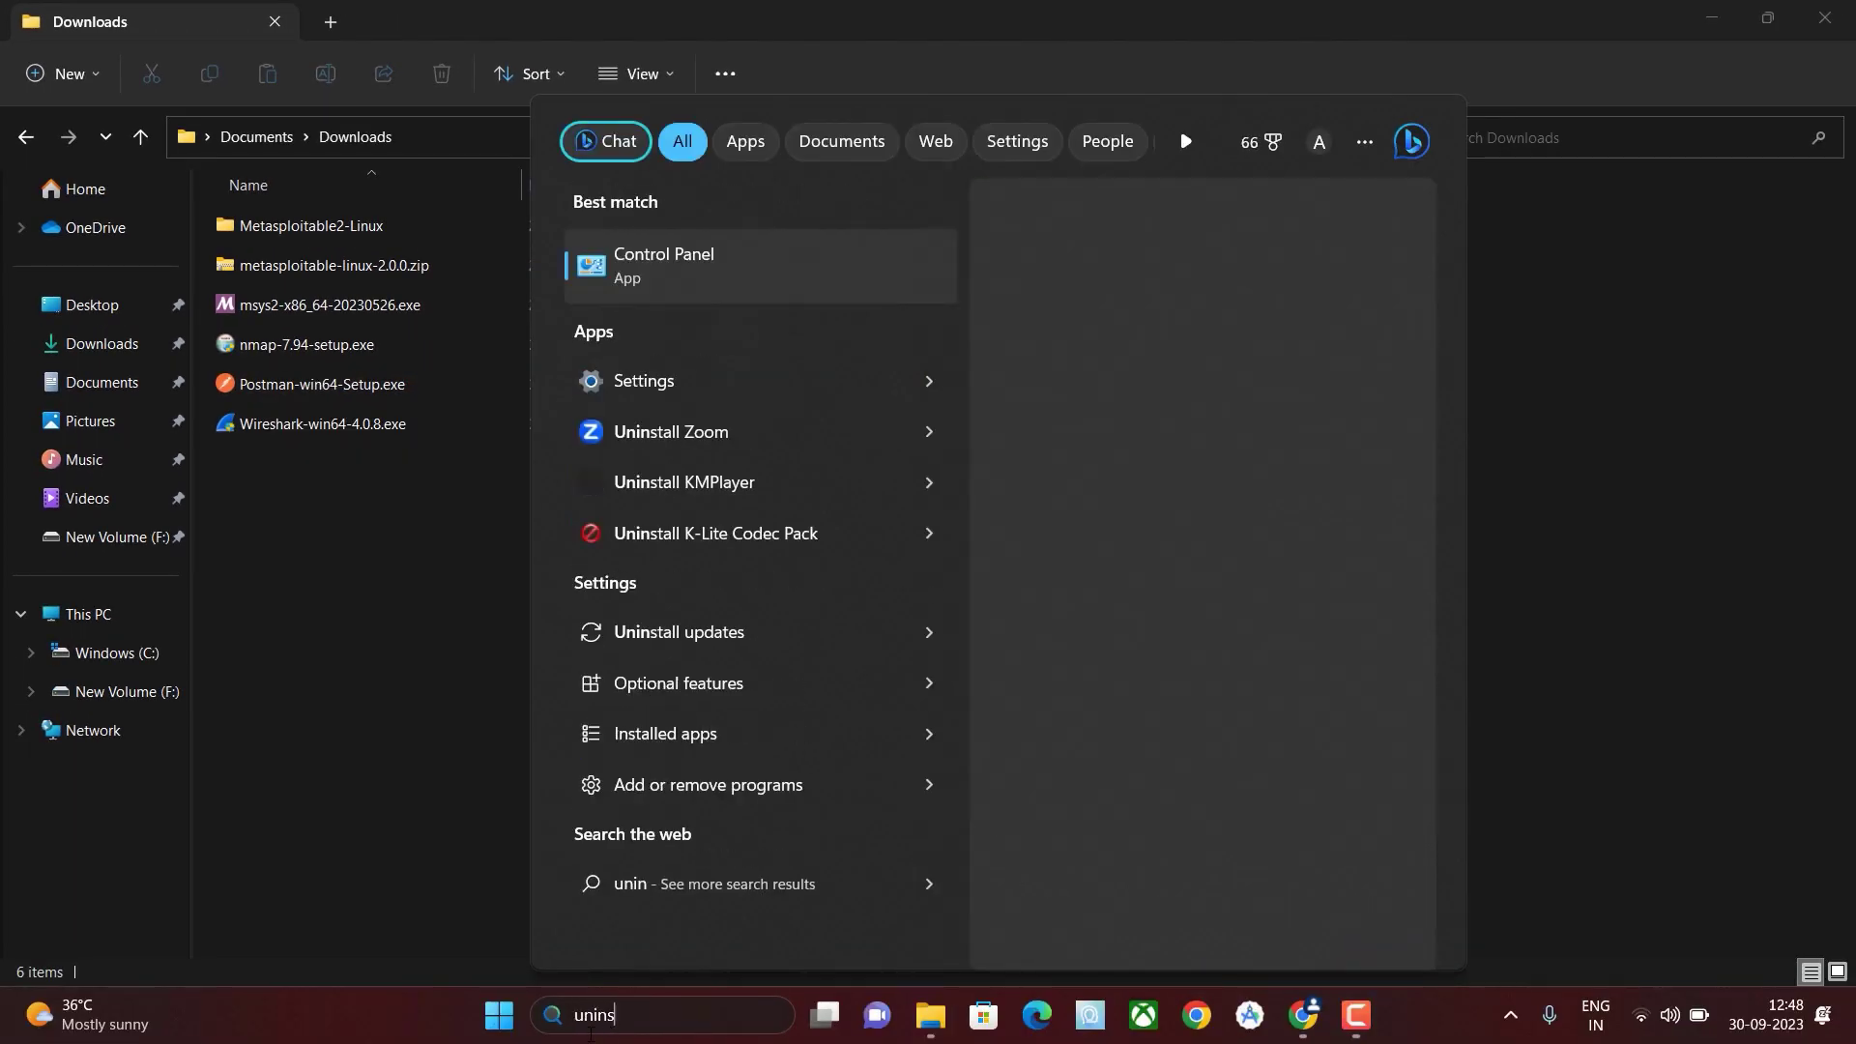
pyautogui.write('tall')
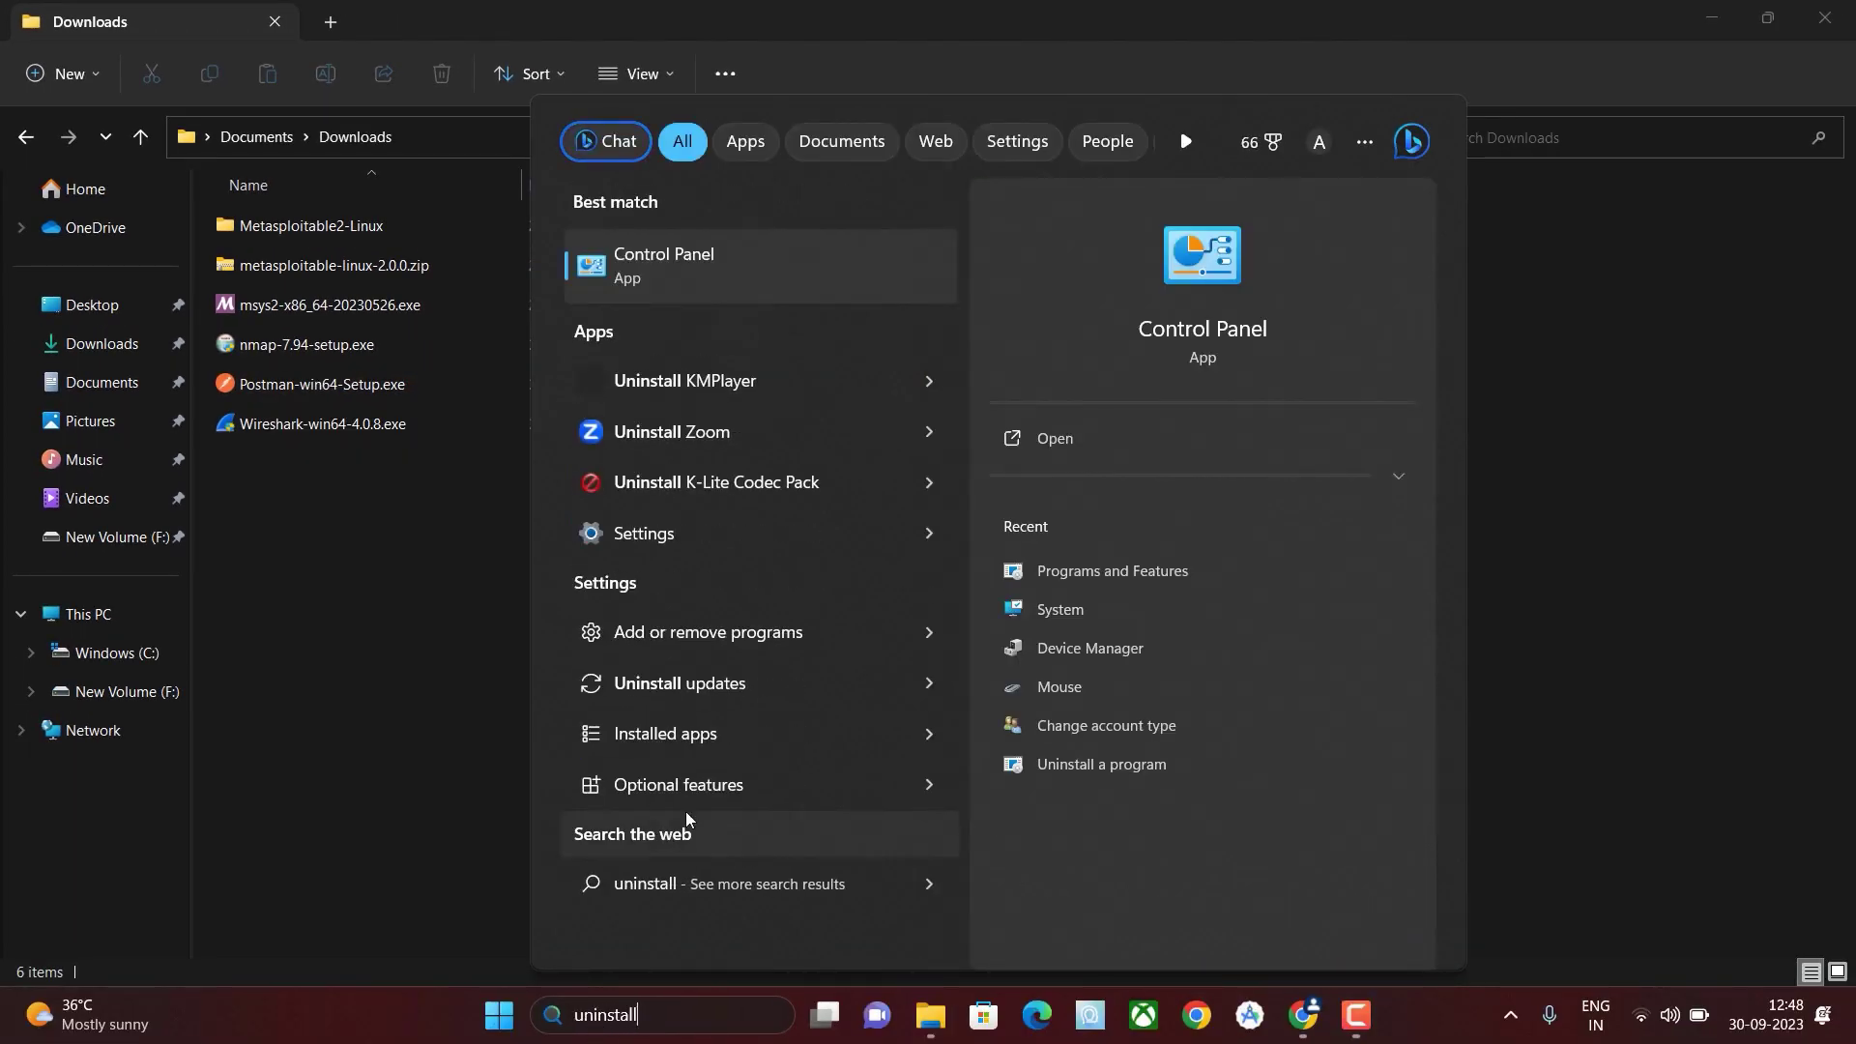
pyautogui.click(873, 247)
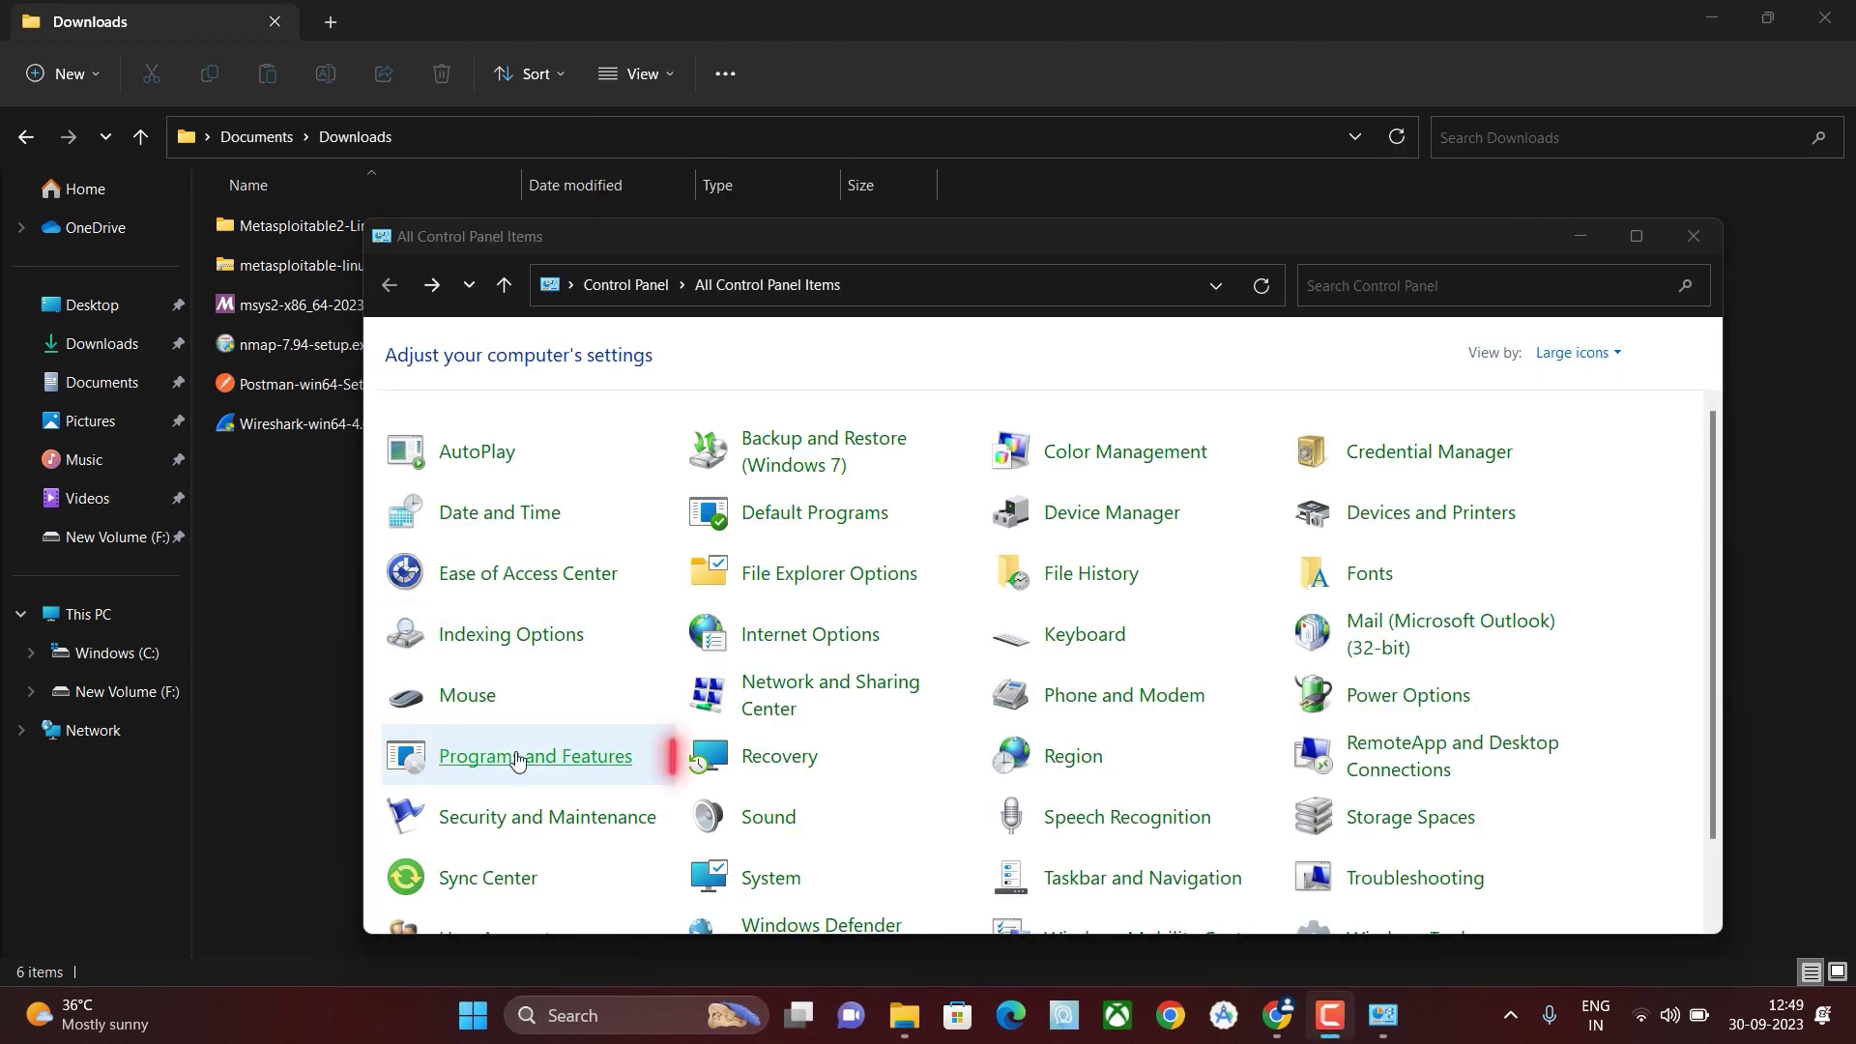
pyautogui.click(518, 757)
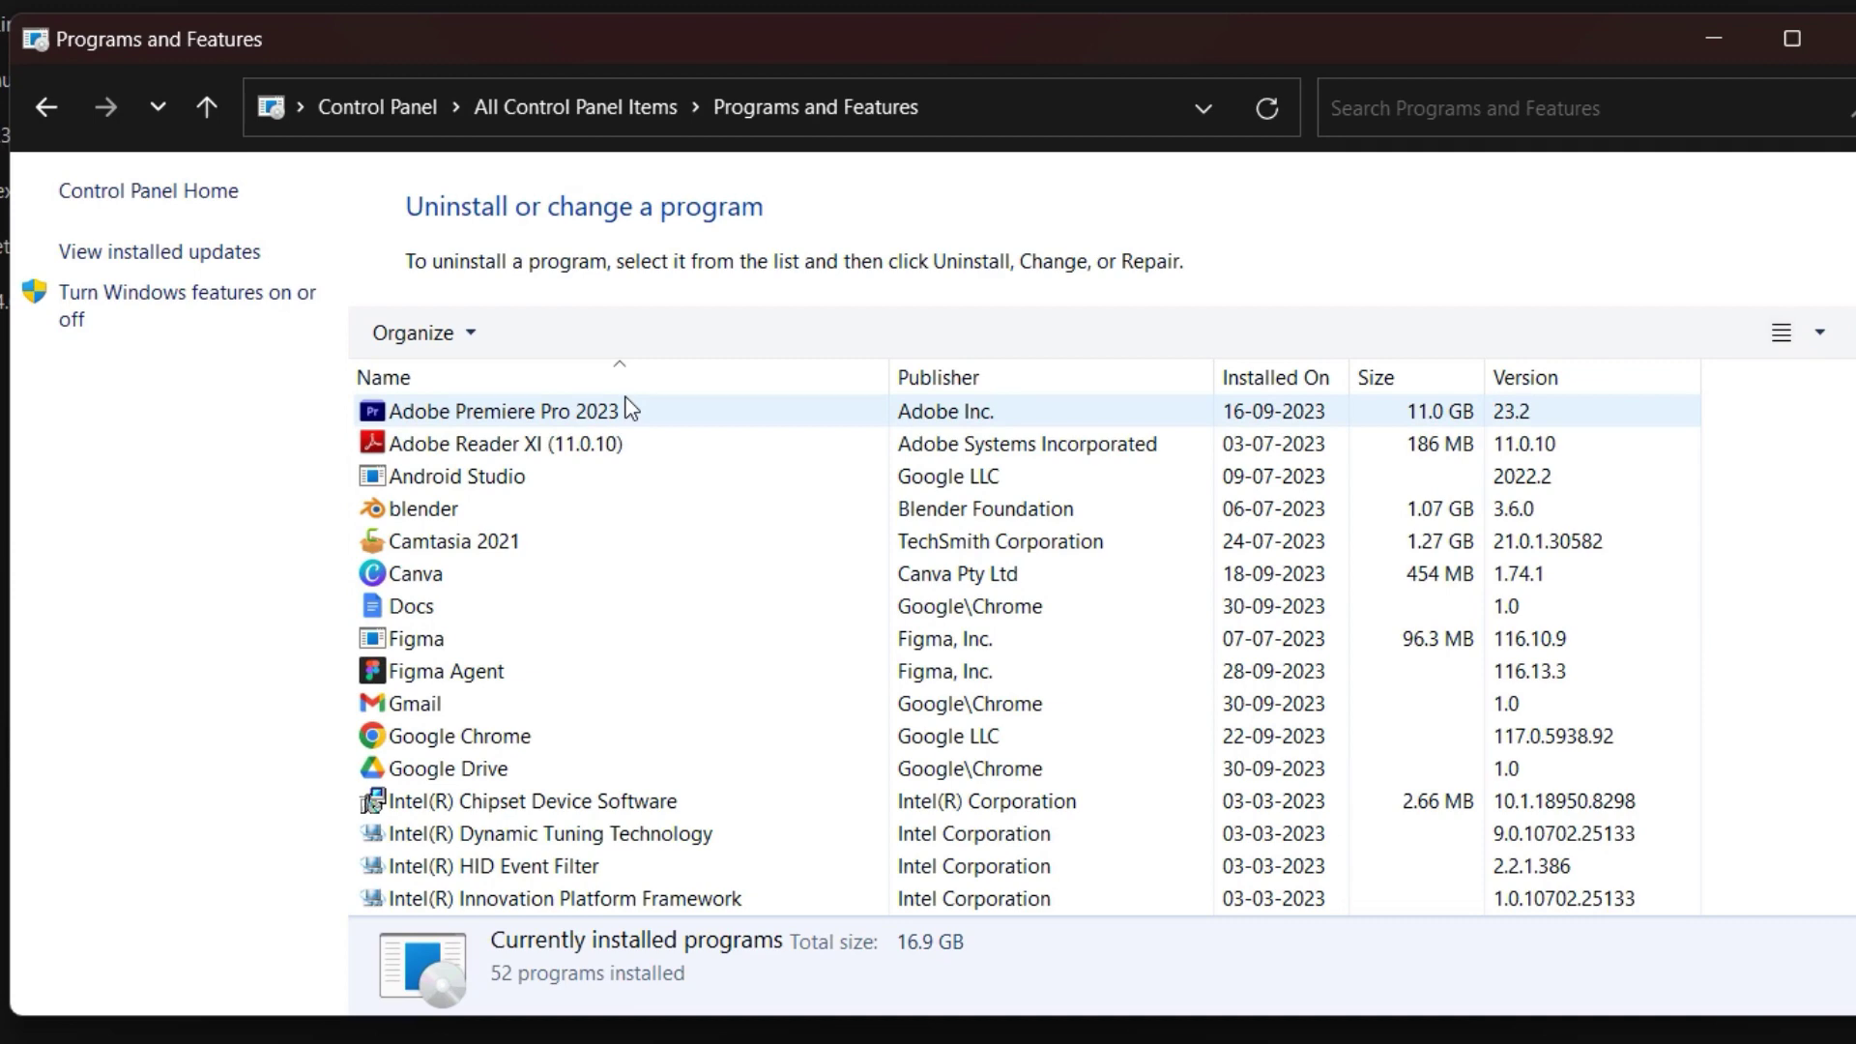
# Uninstall Nmap 7.94 from the installed programs list and close its uninstaller.
pyautogui.scroll(-9, 626, 401)
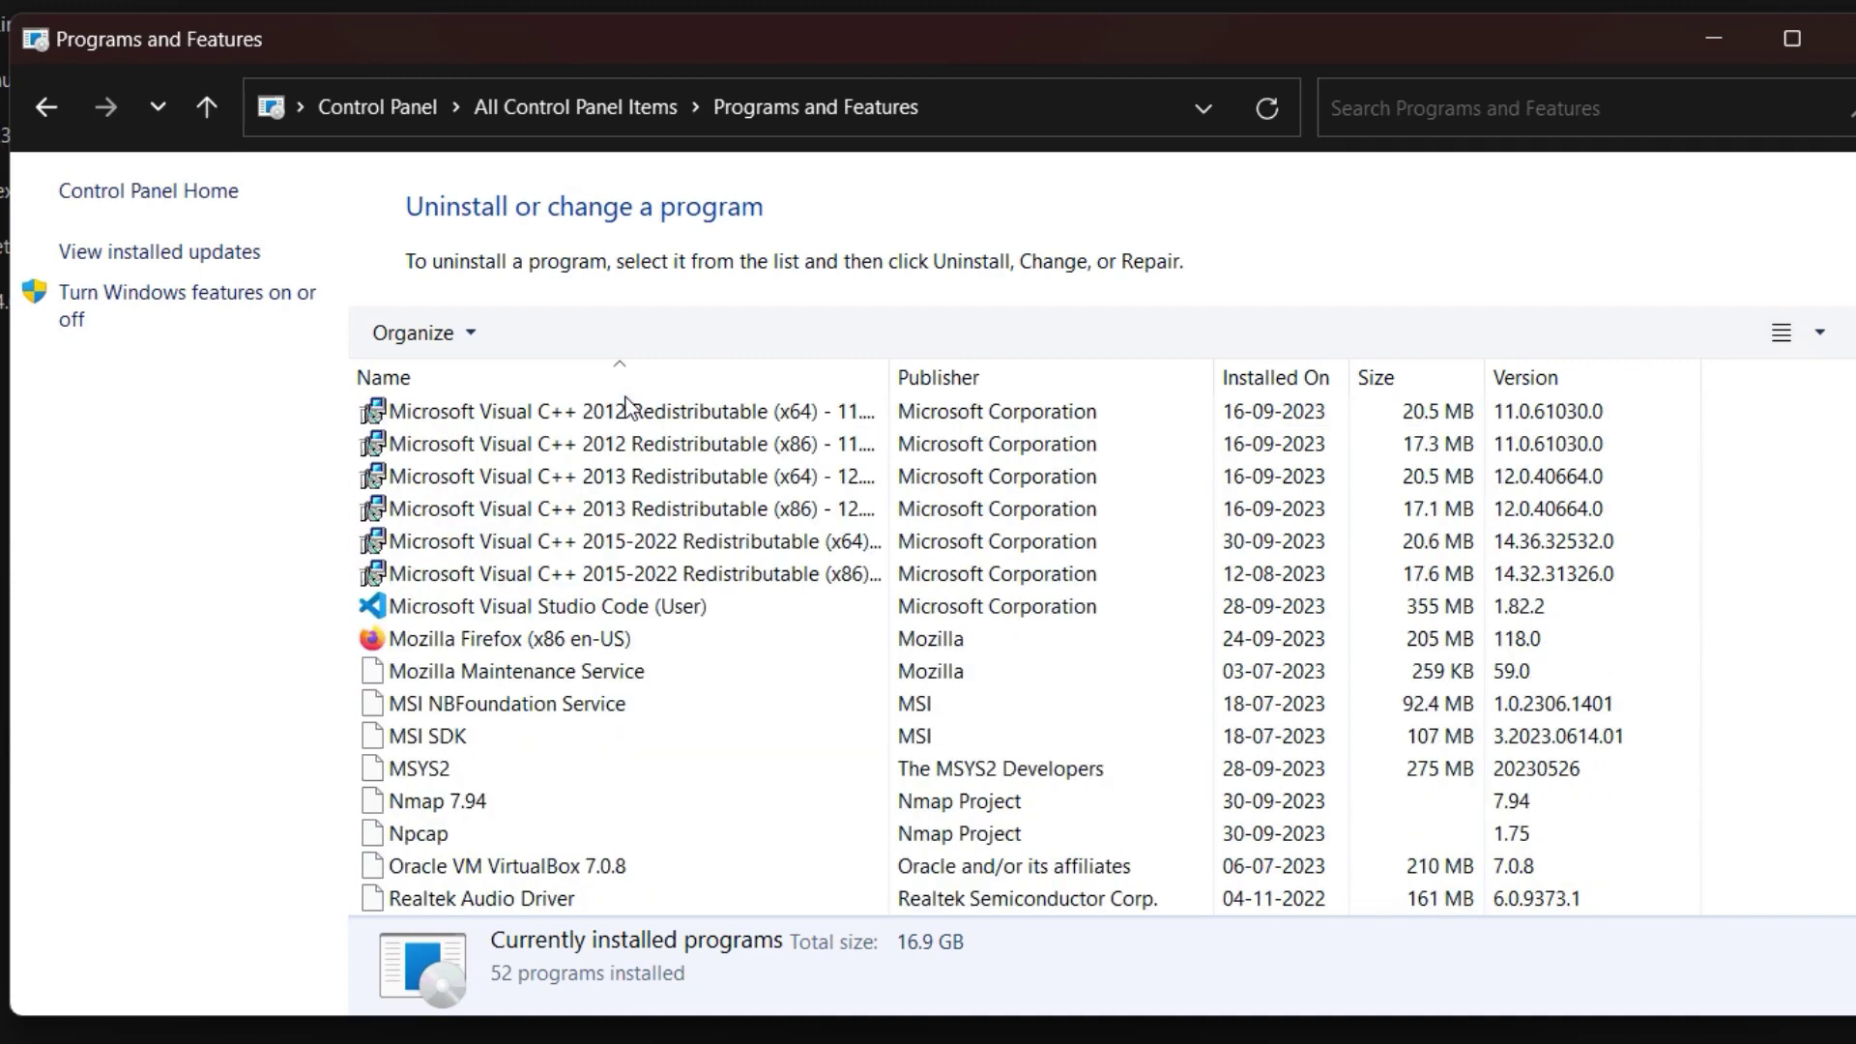
pyautogui.scroll(-1, 549, 712)
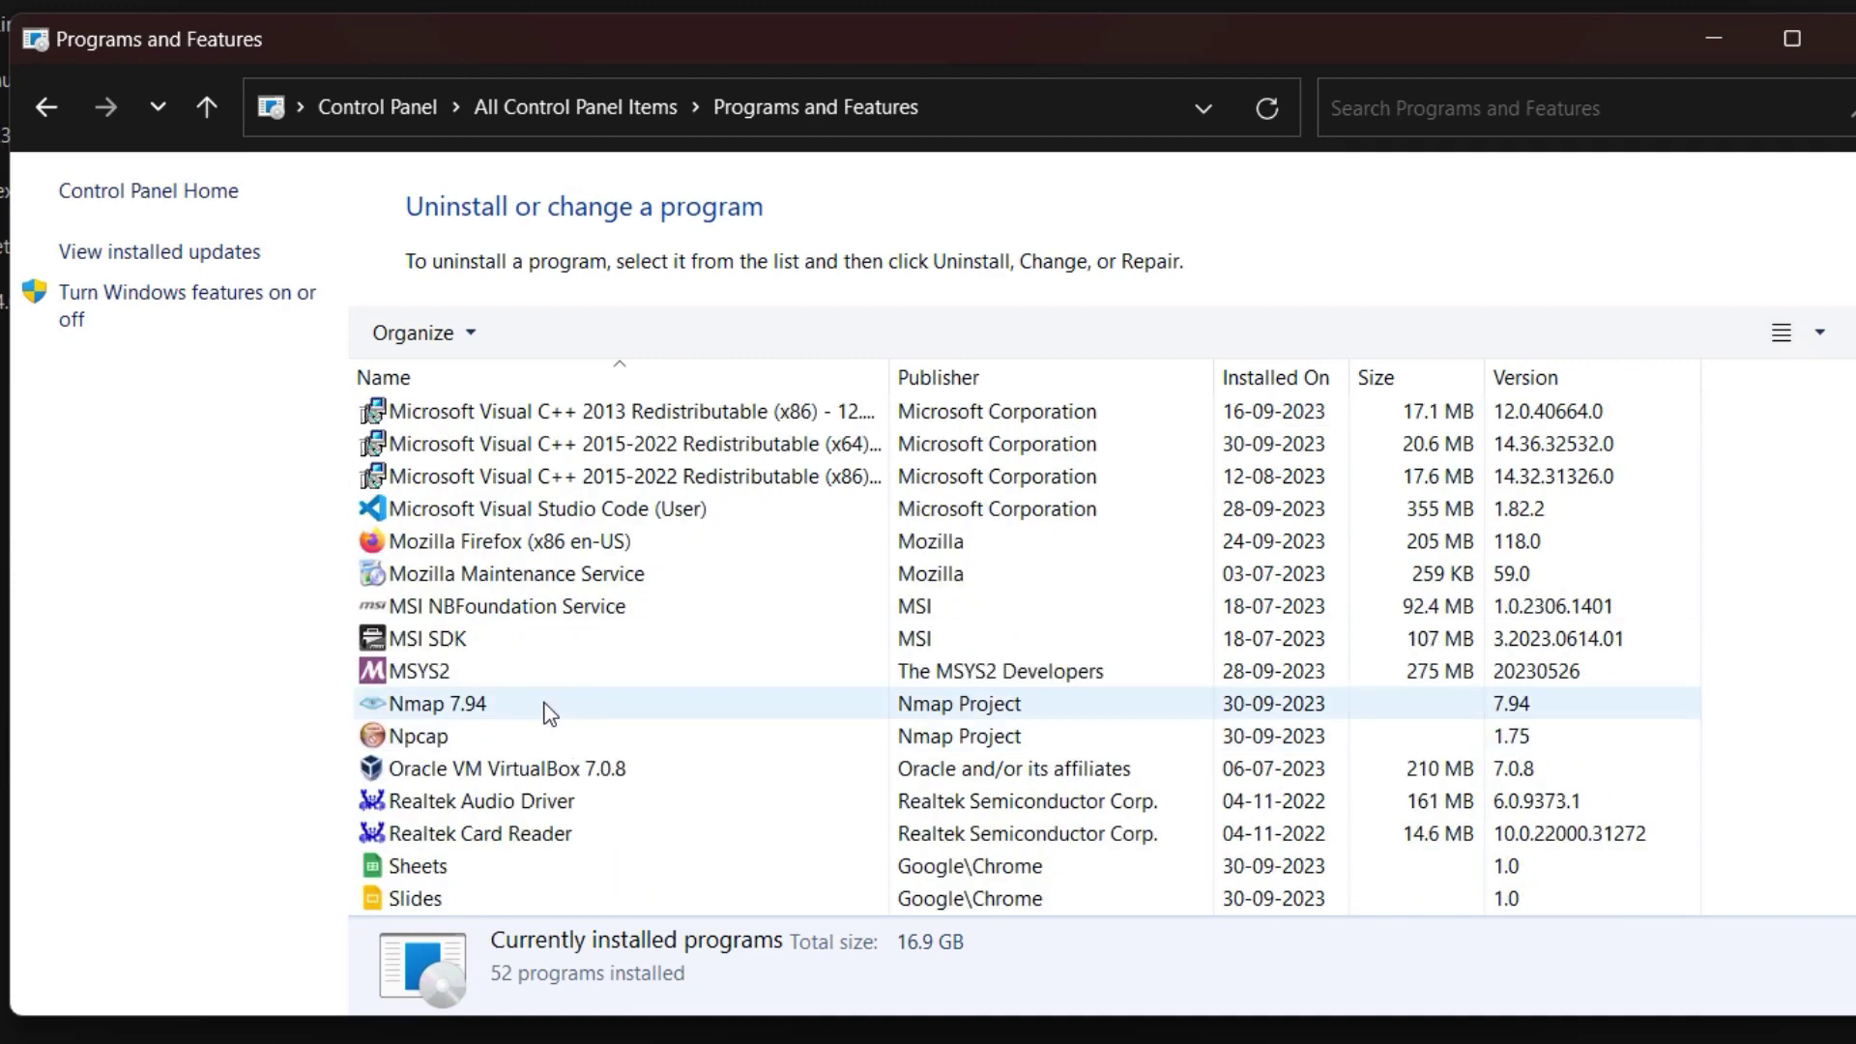
pyautogui.scroll(-2, 541, 736)
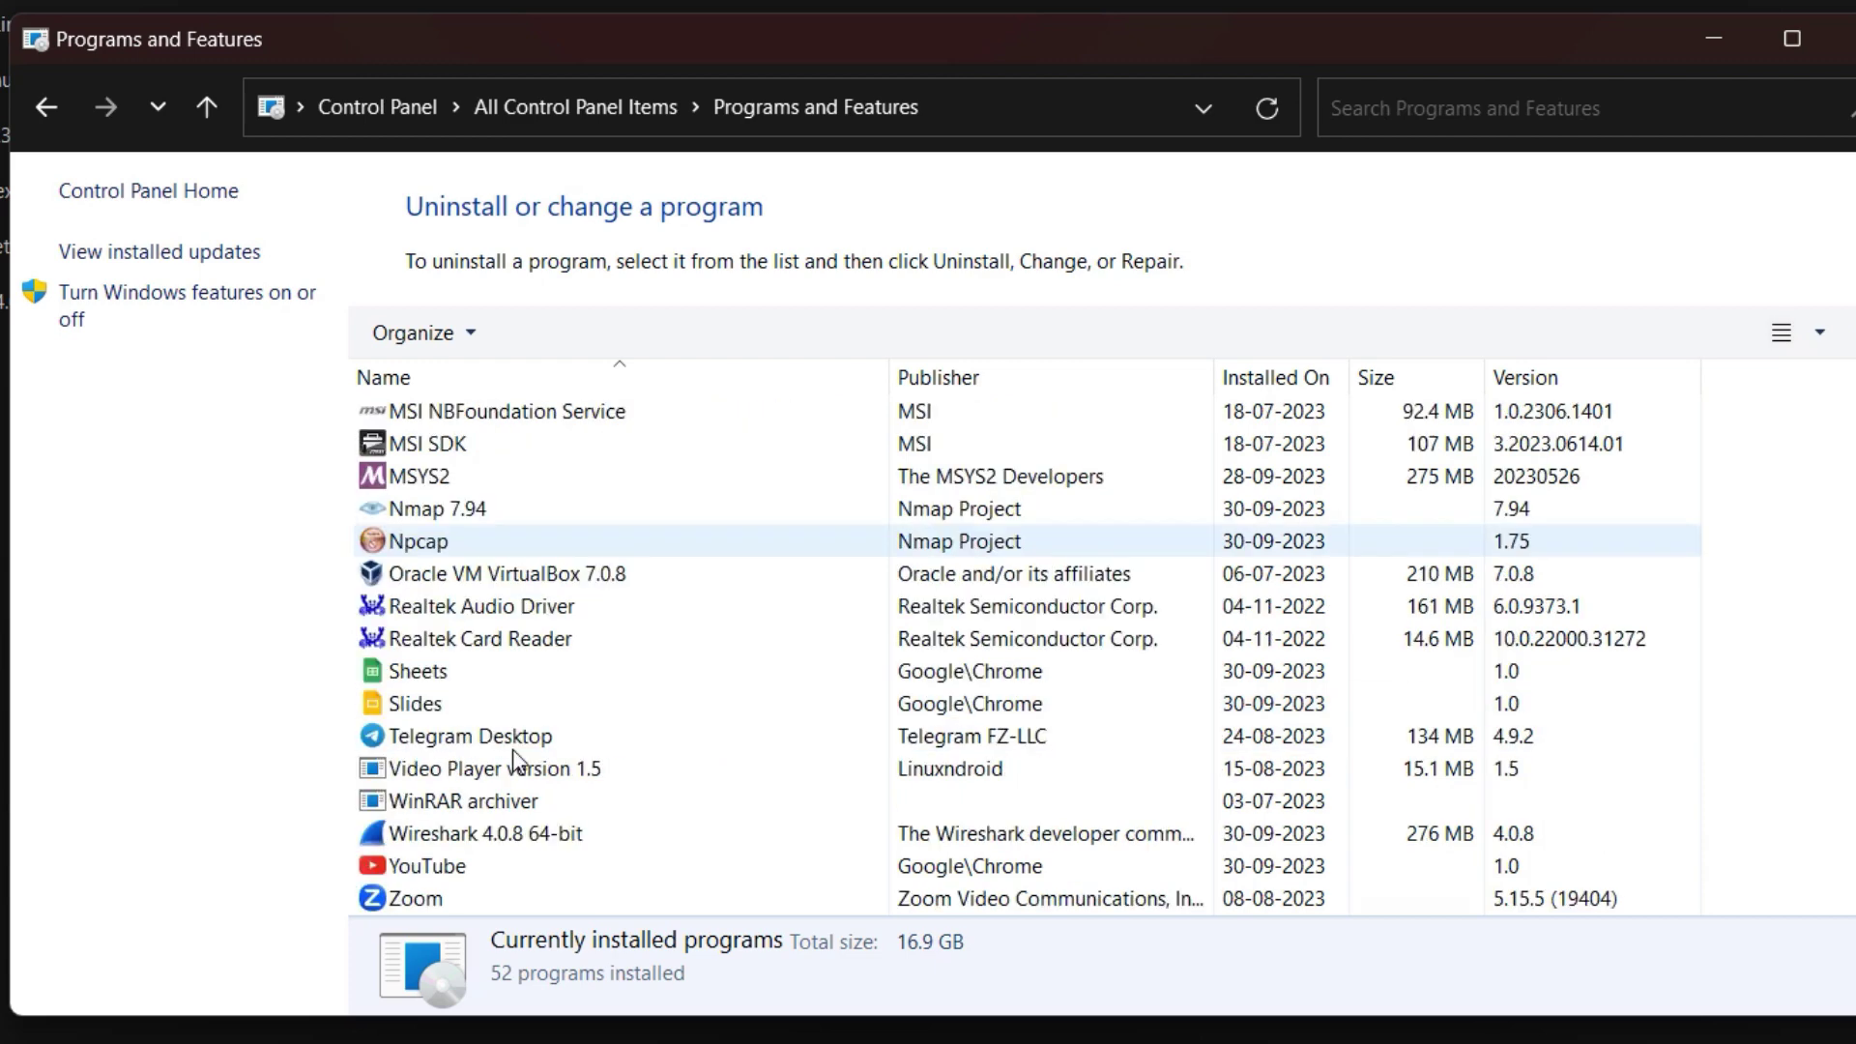
pyautogui.rightClick(512, 511)
pyautogui.click(577, 534)
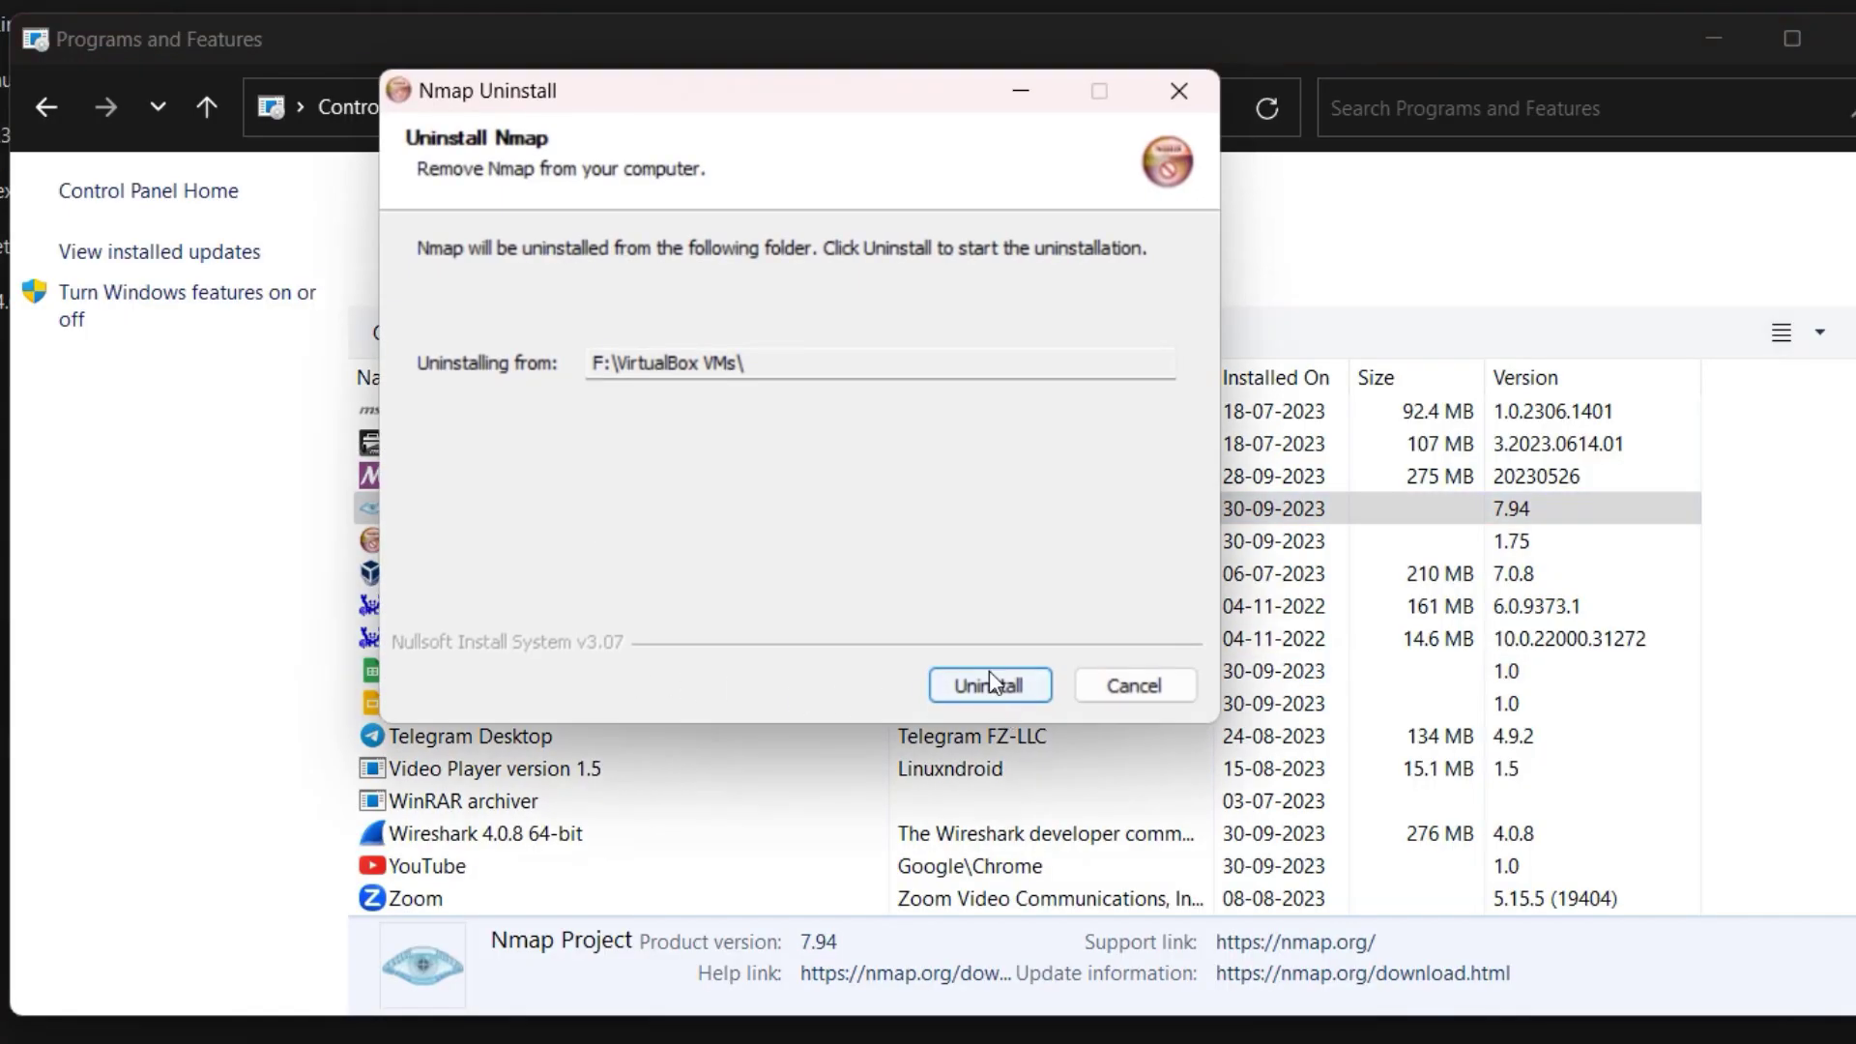
pyautogui.click(991, 684)
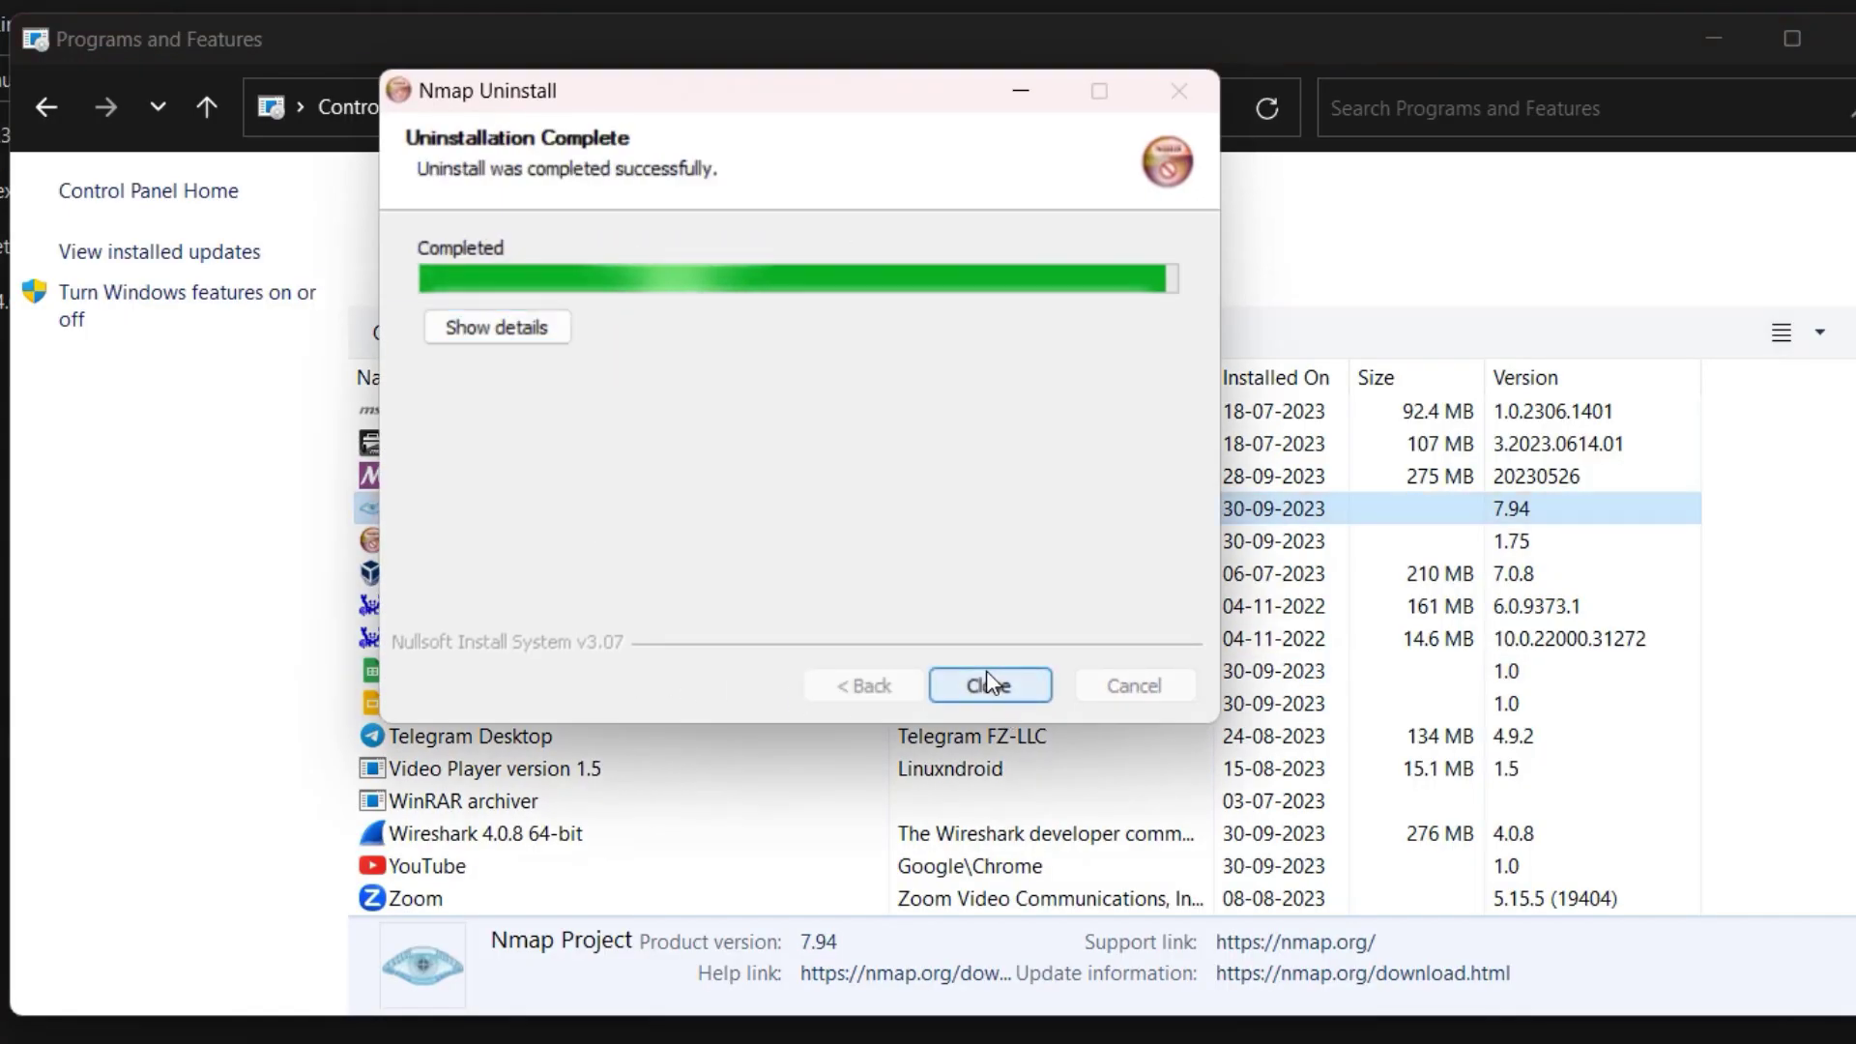
pyautogui.click(987, 682)
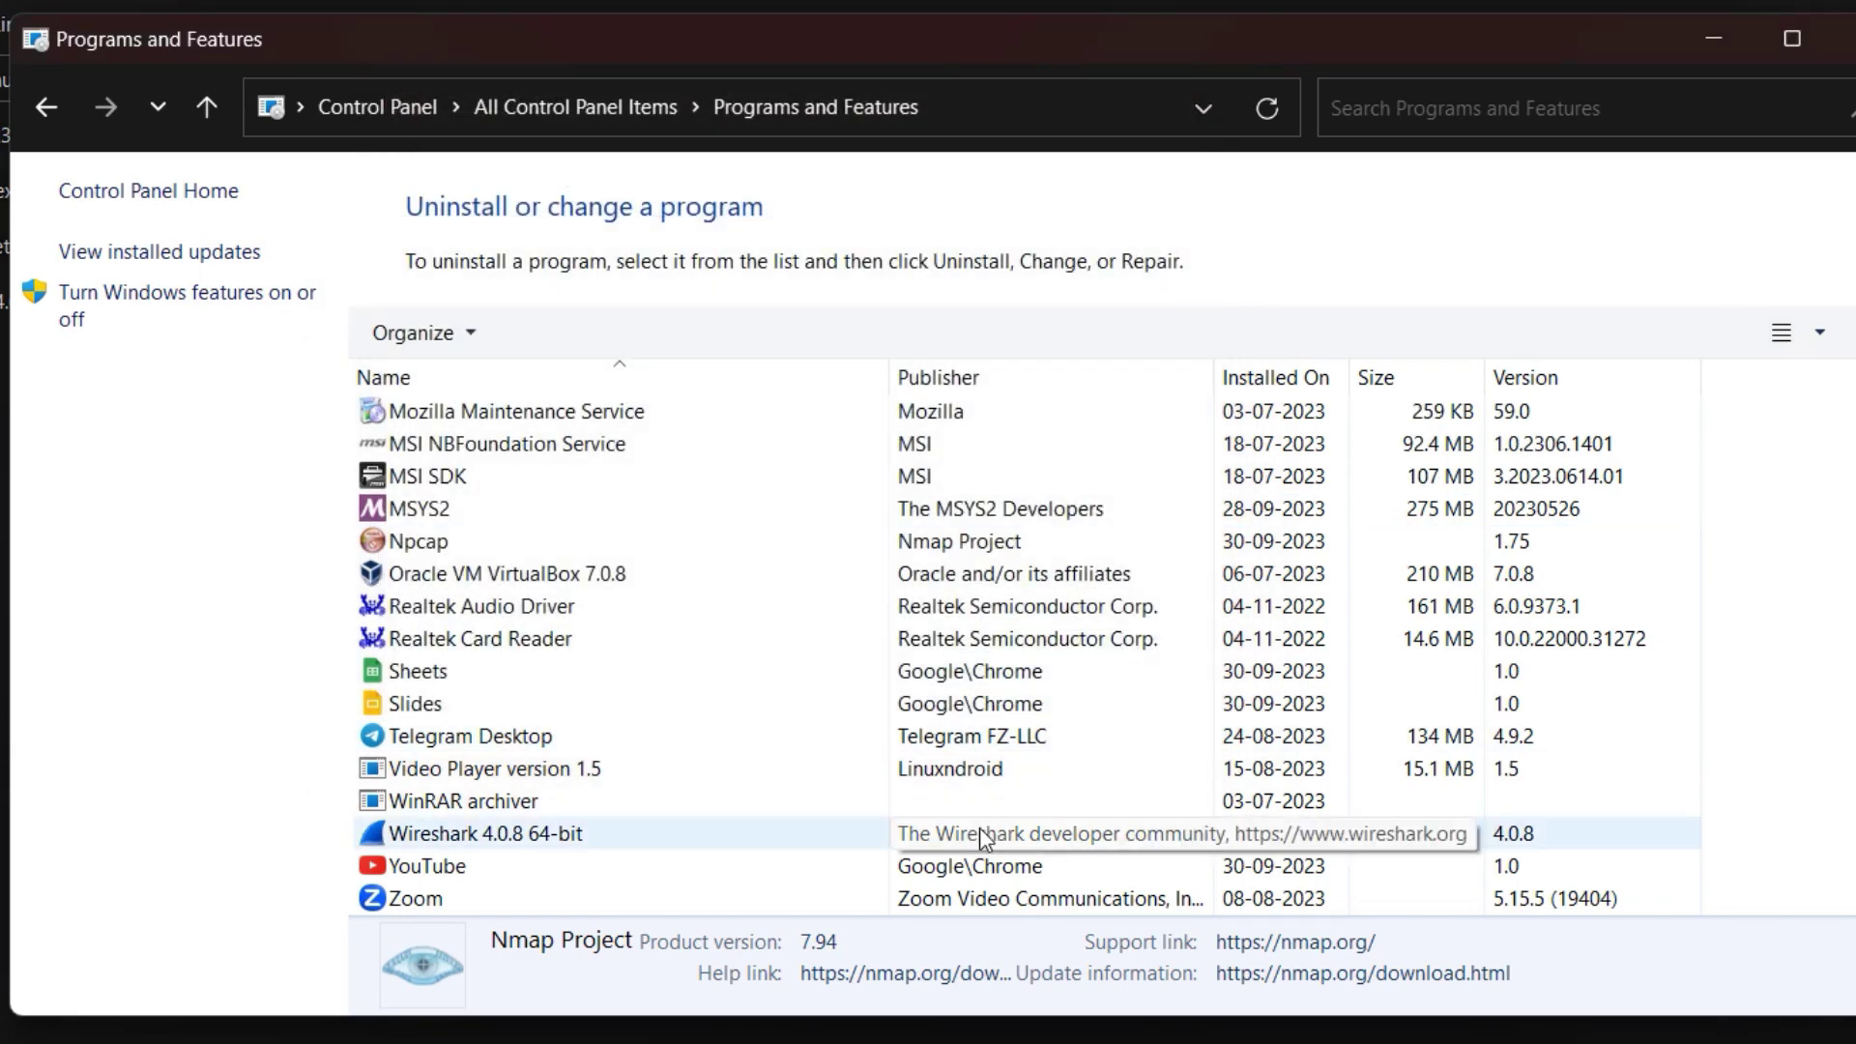
# Uninstall Wireshark 4.0.8 64-bit with the default component selection, and close Programs and Features.
pyautogui.click(983, 837)
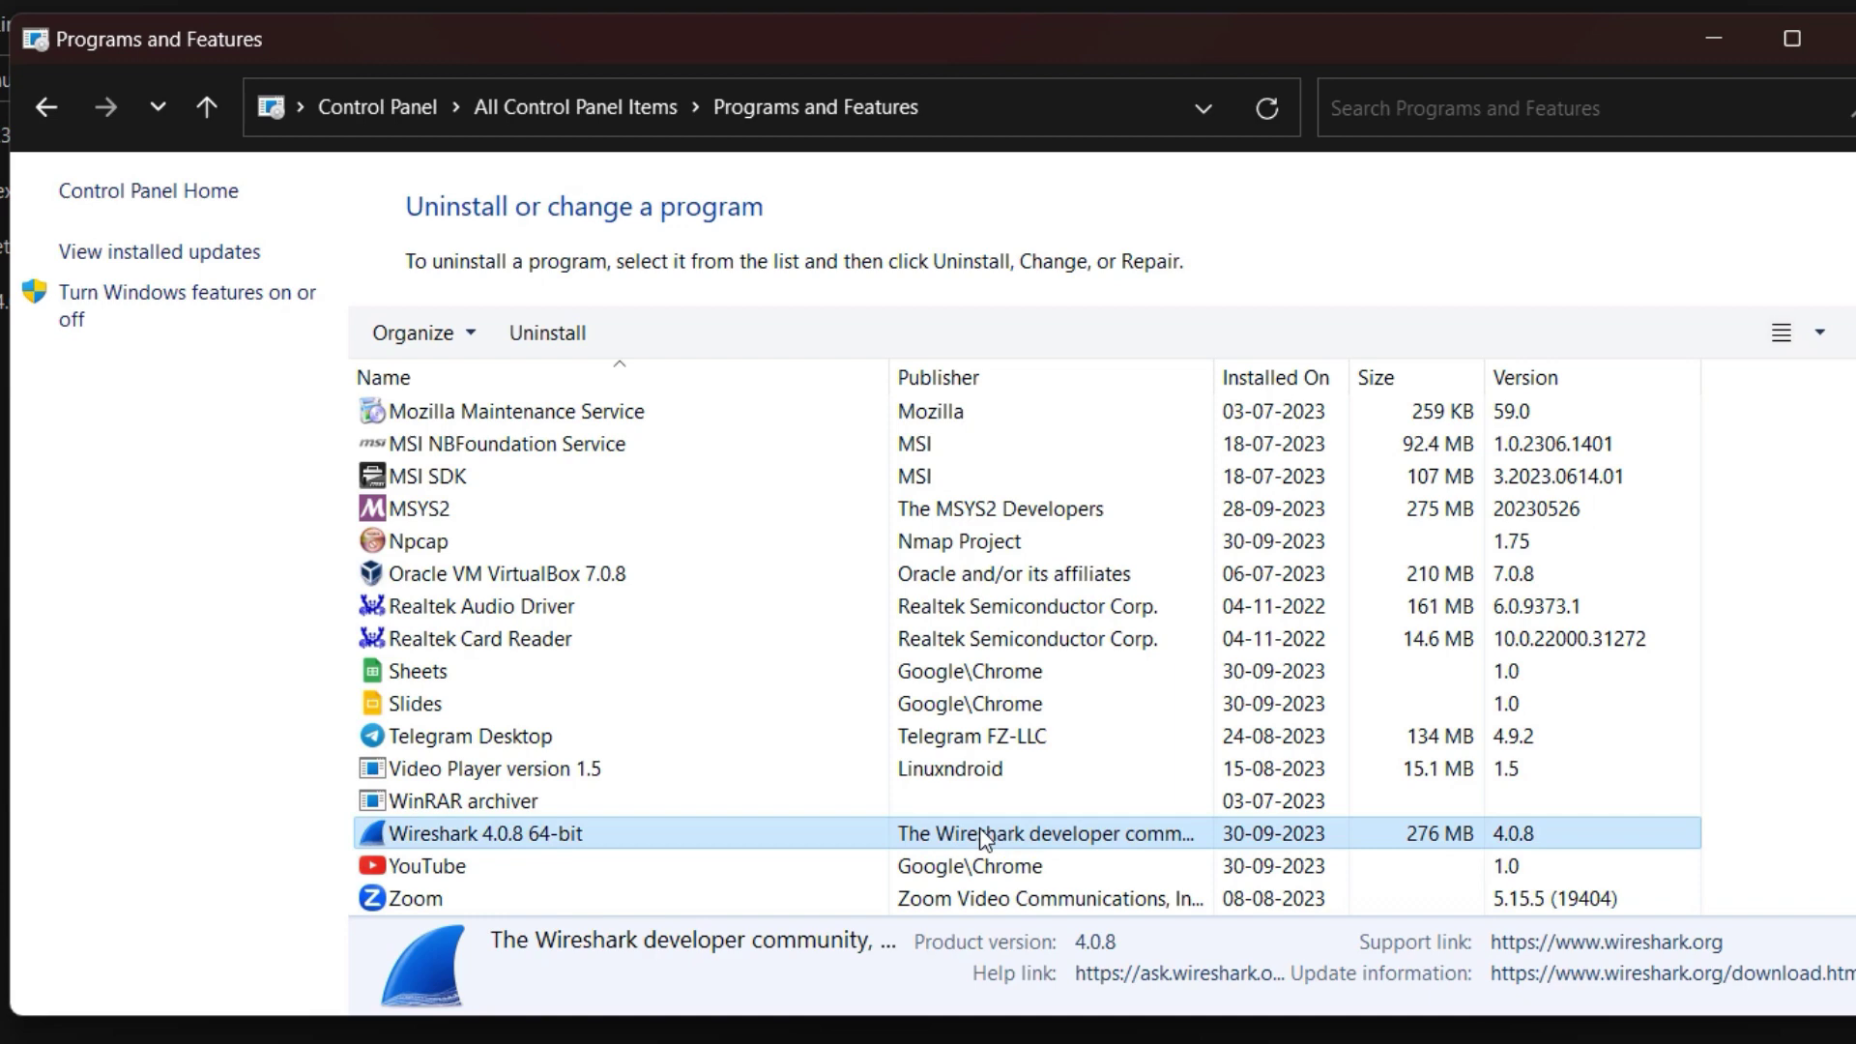
pyautogui.rightClick(983, 837)
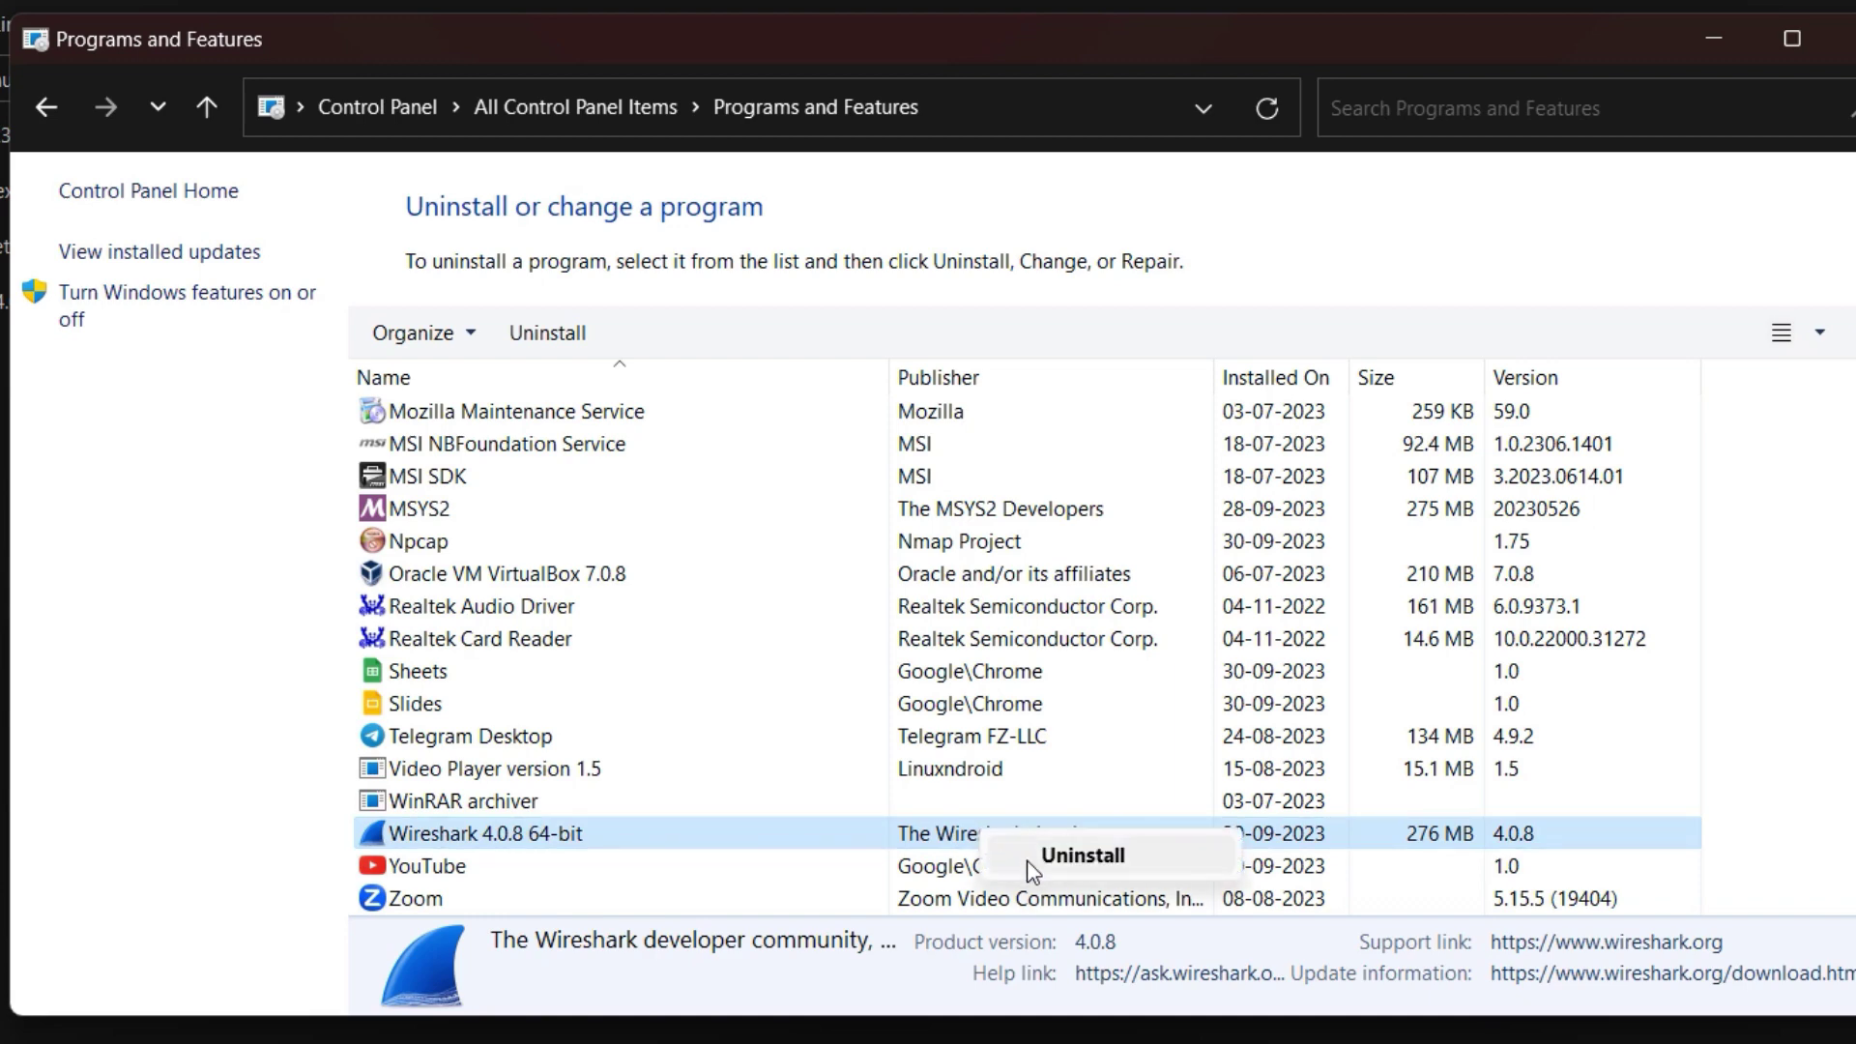
pyautogui.click(1028, 863)
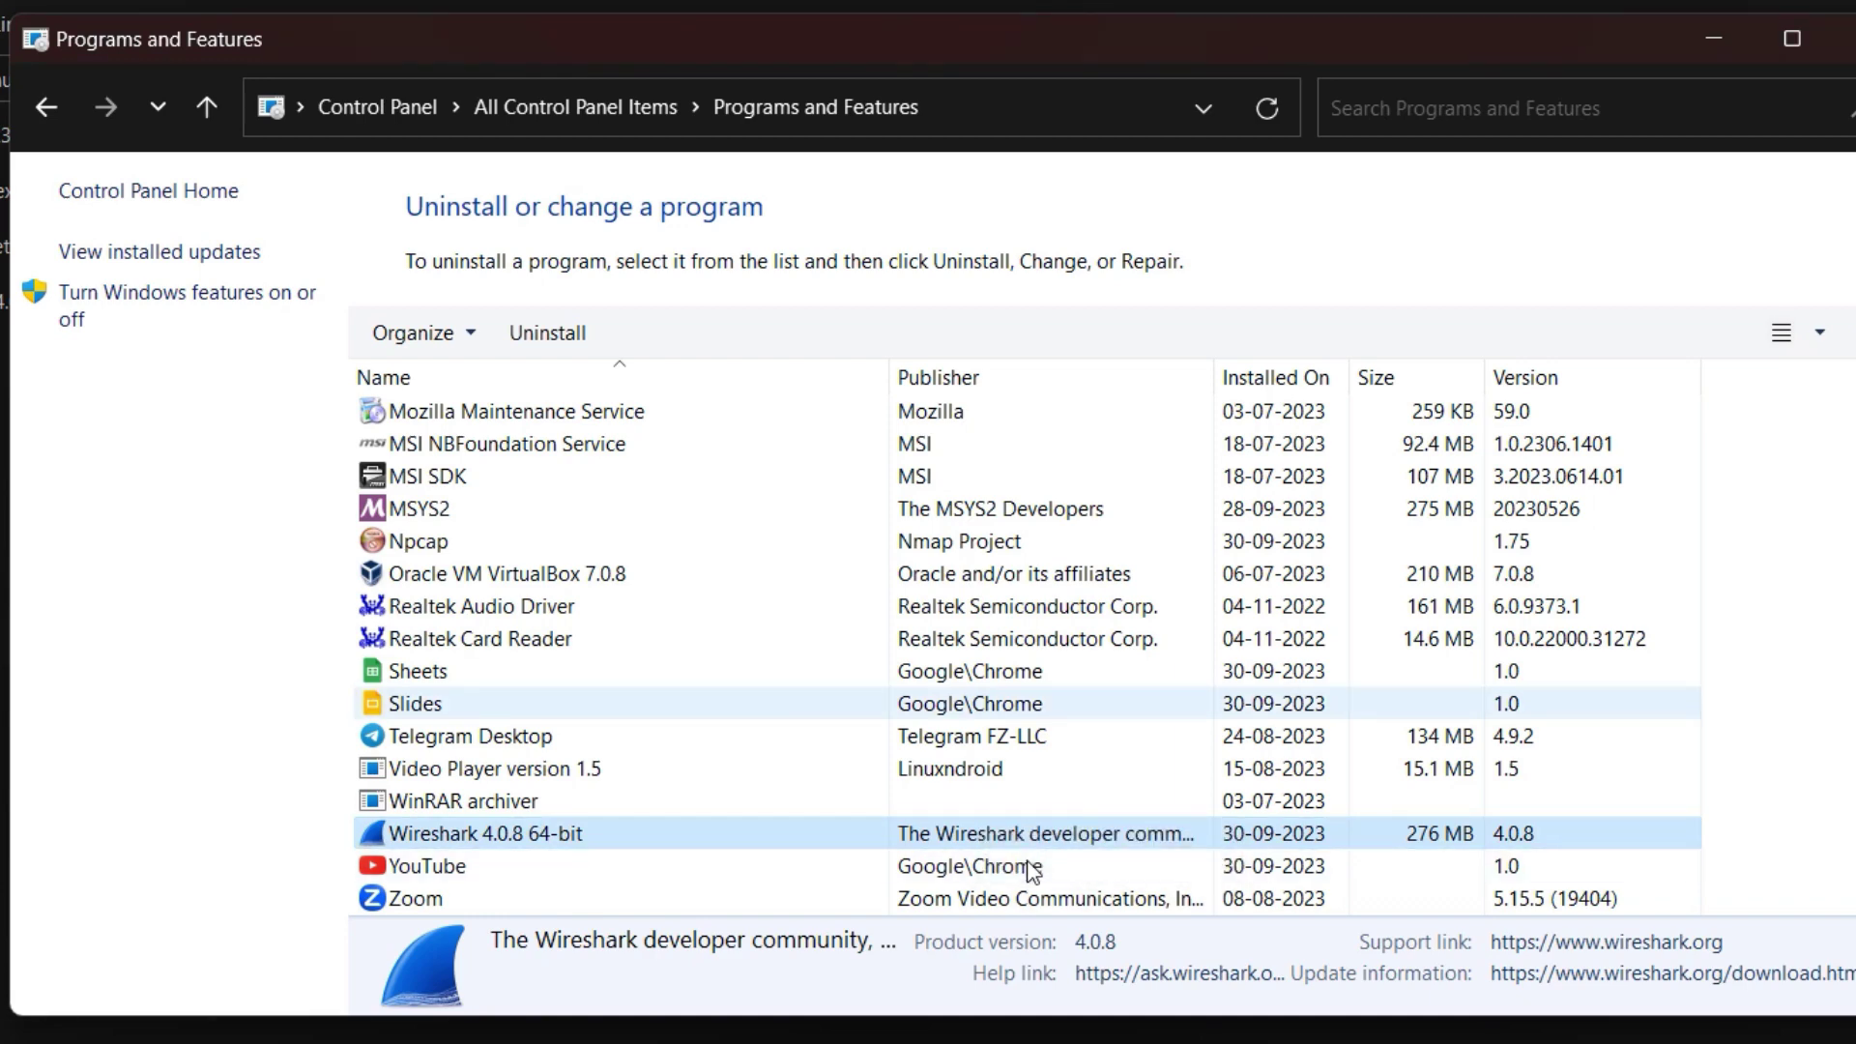
pyautogui.click(937, 681)
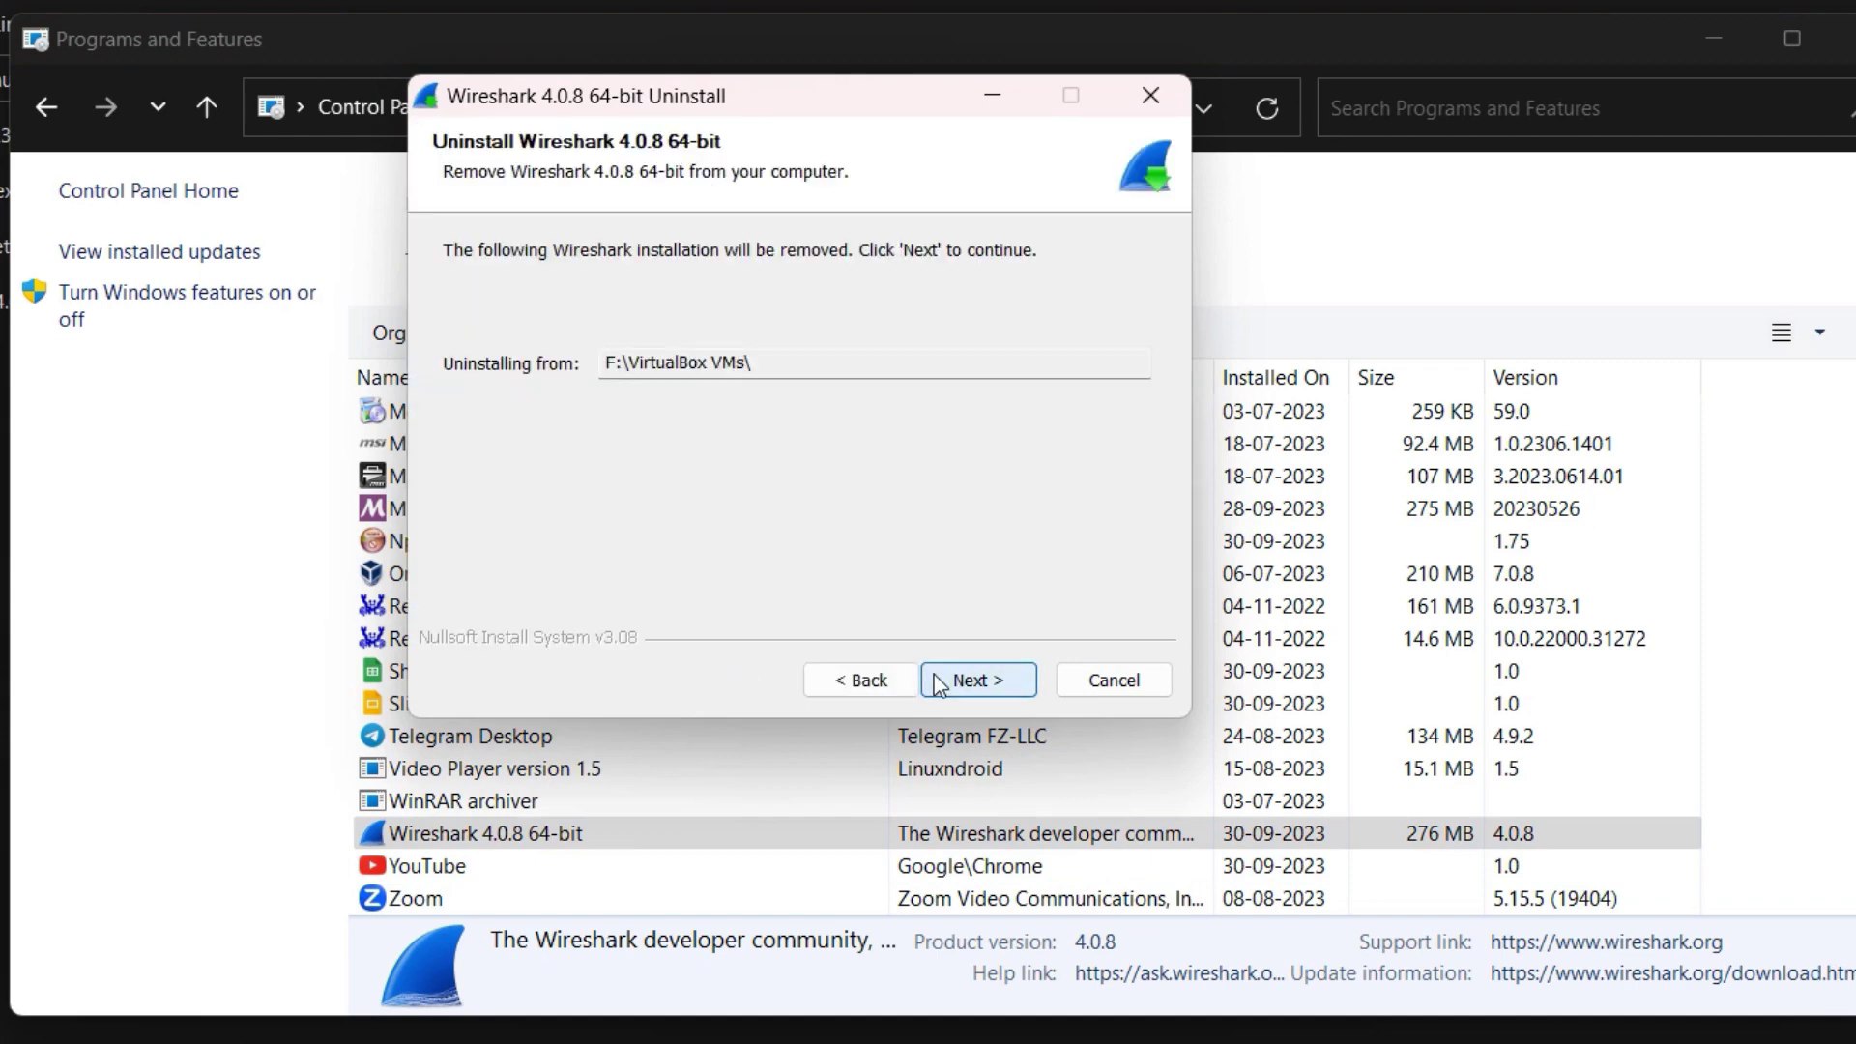
pyautogui.click(938, 681)
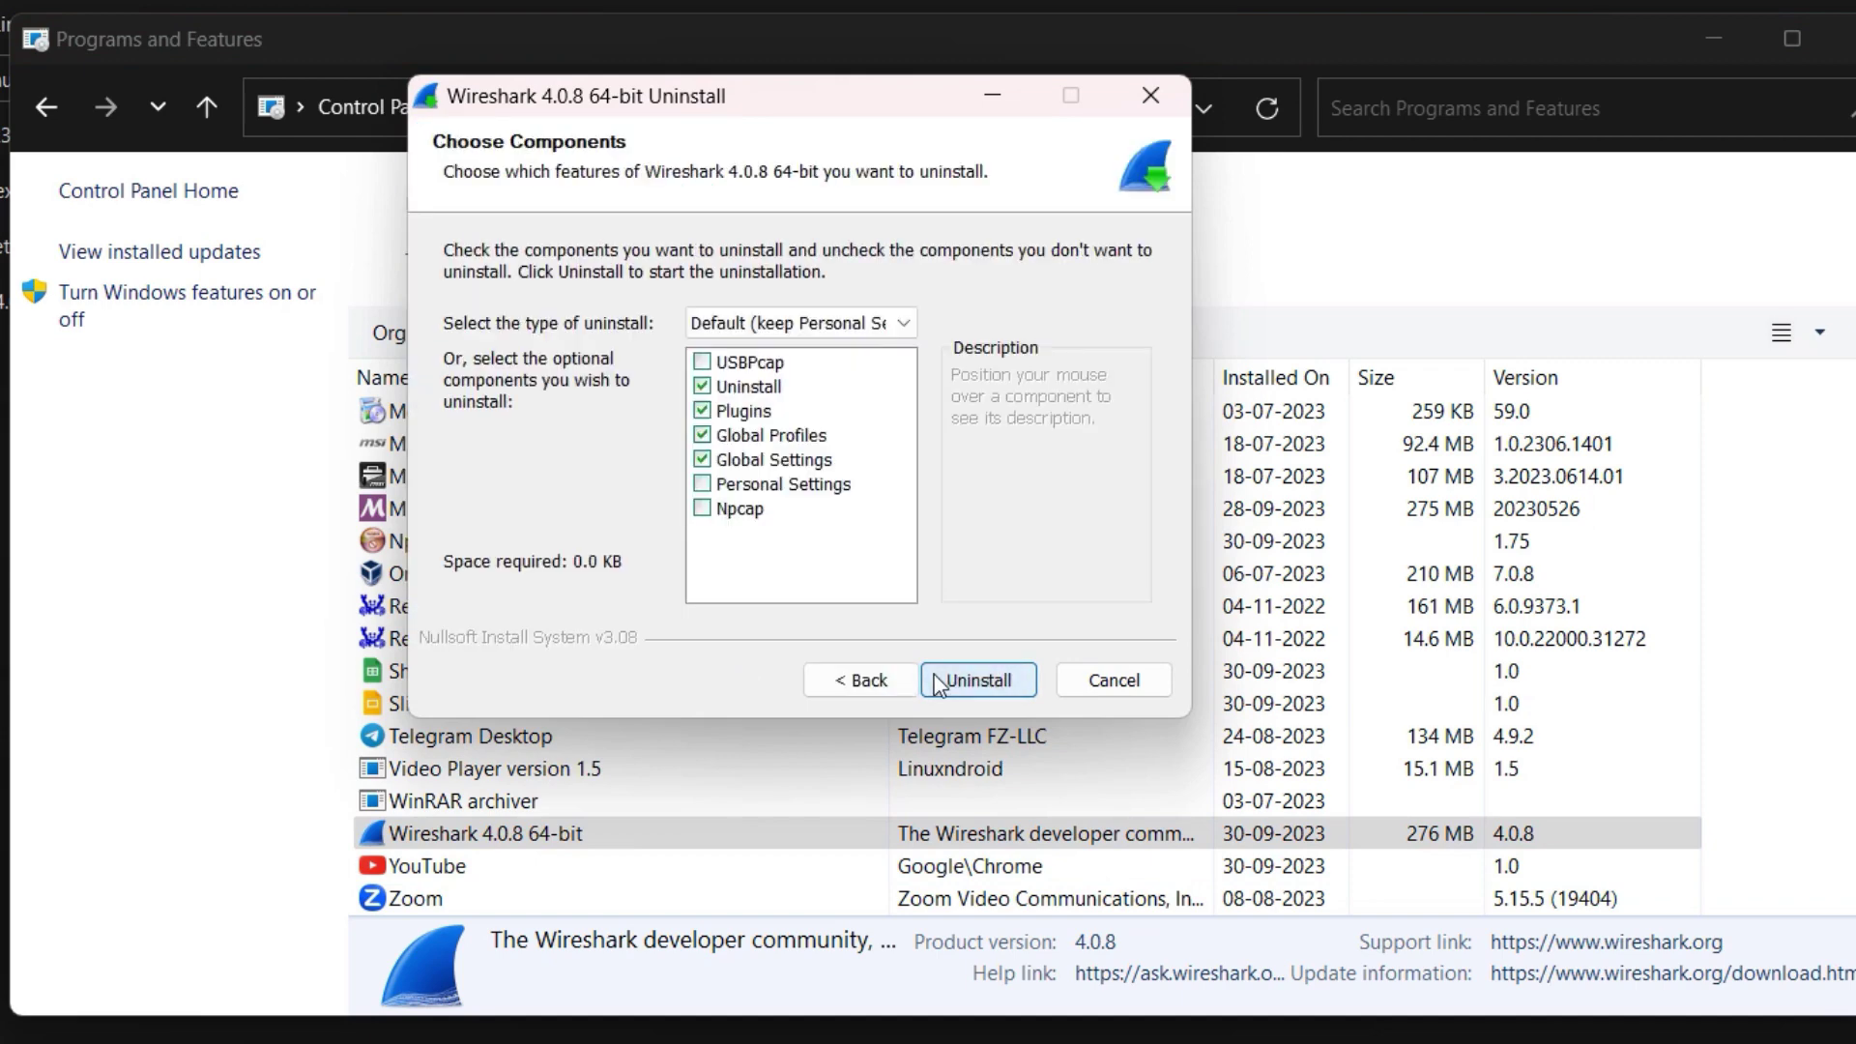
pyautogui.click(978, 680)
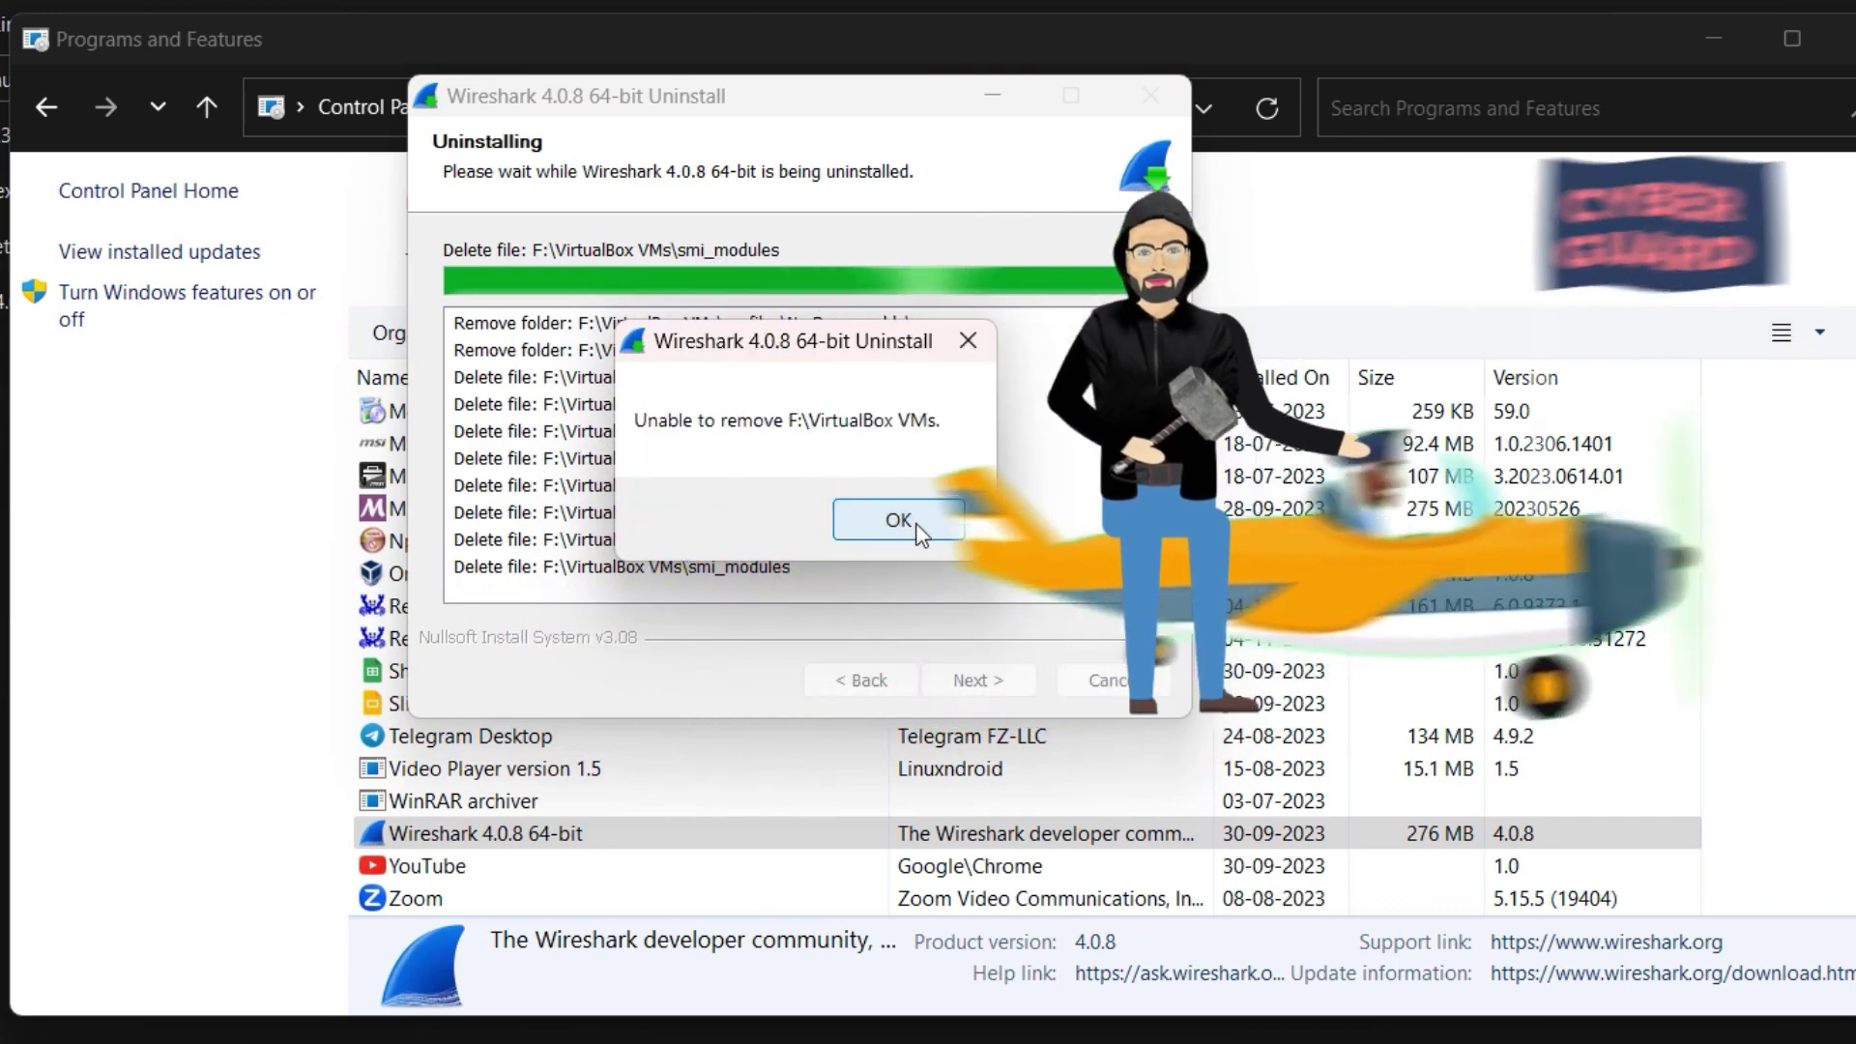
pyautogui.click(898, 520)
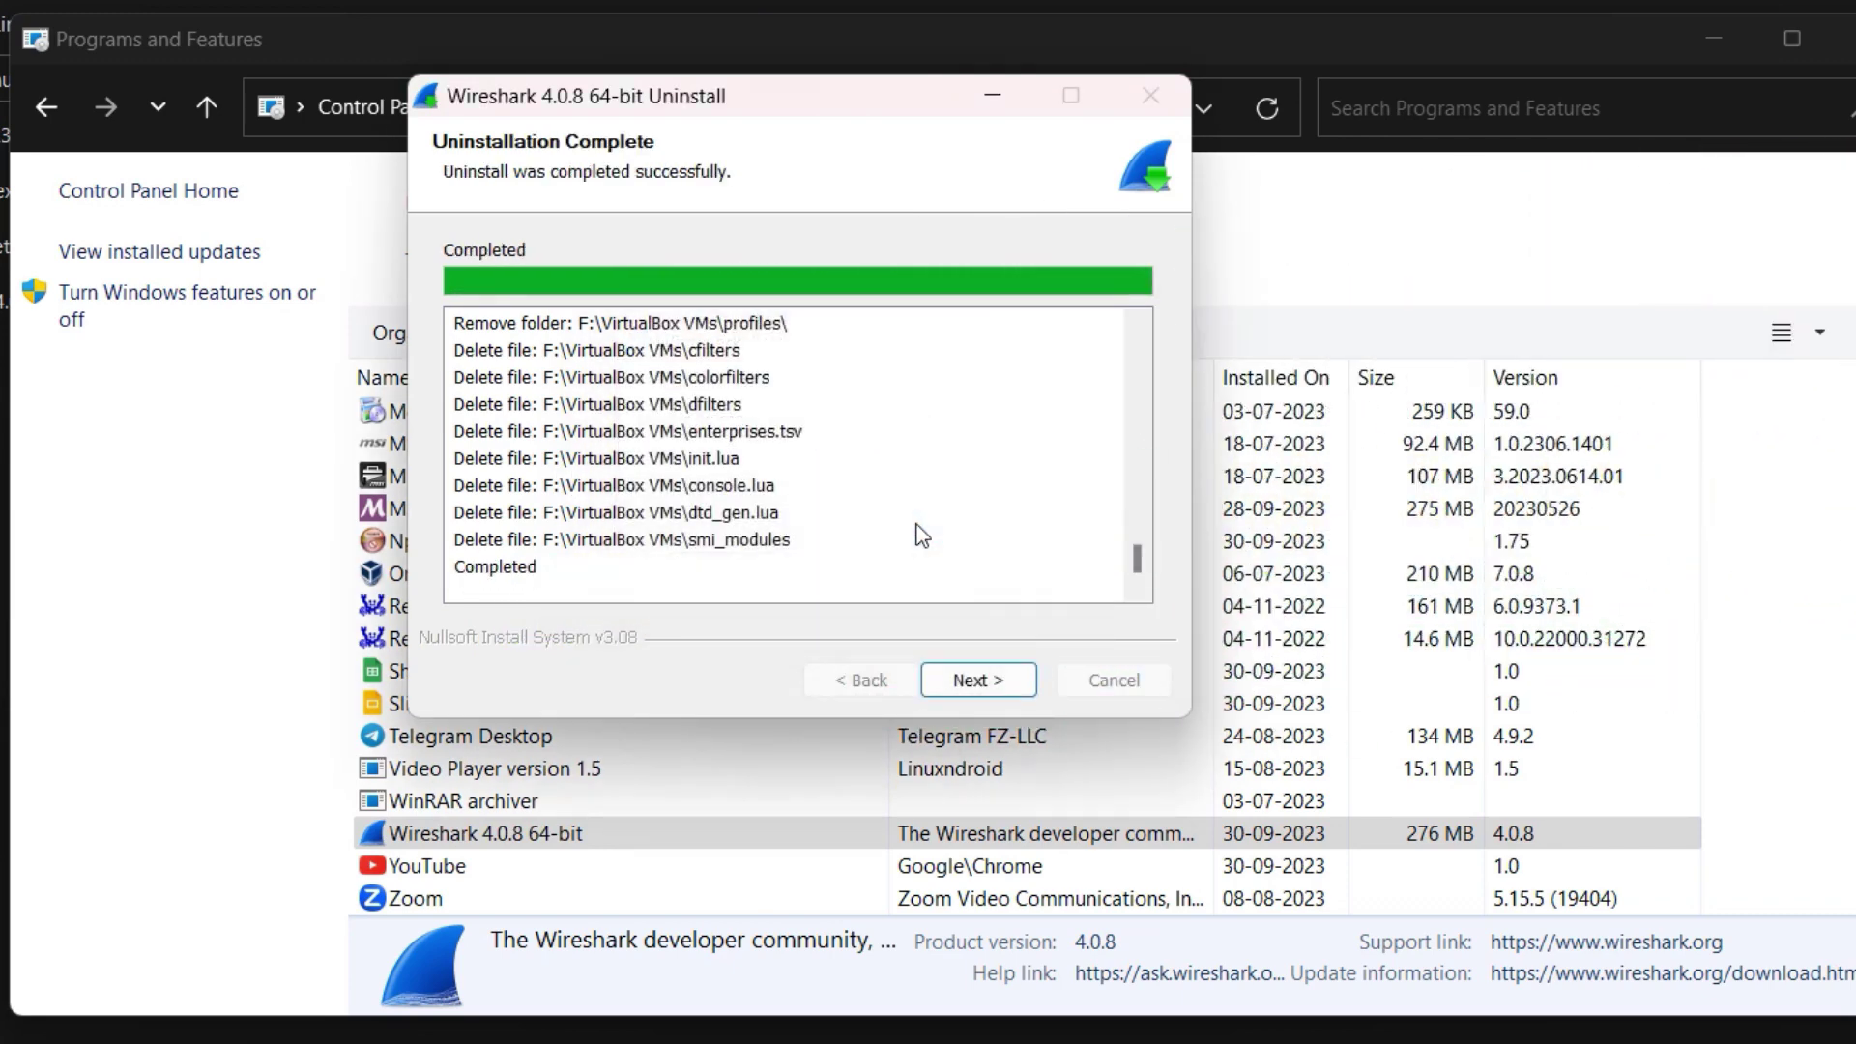
pyautogui.click(971, 677)
pyautogui.click(971, 677)
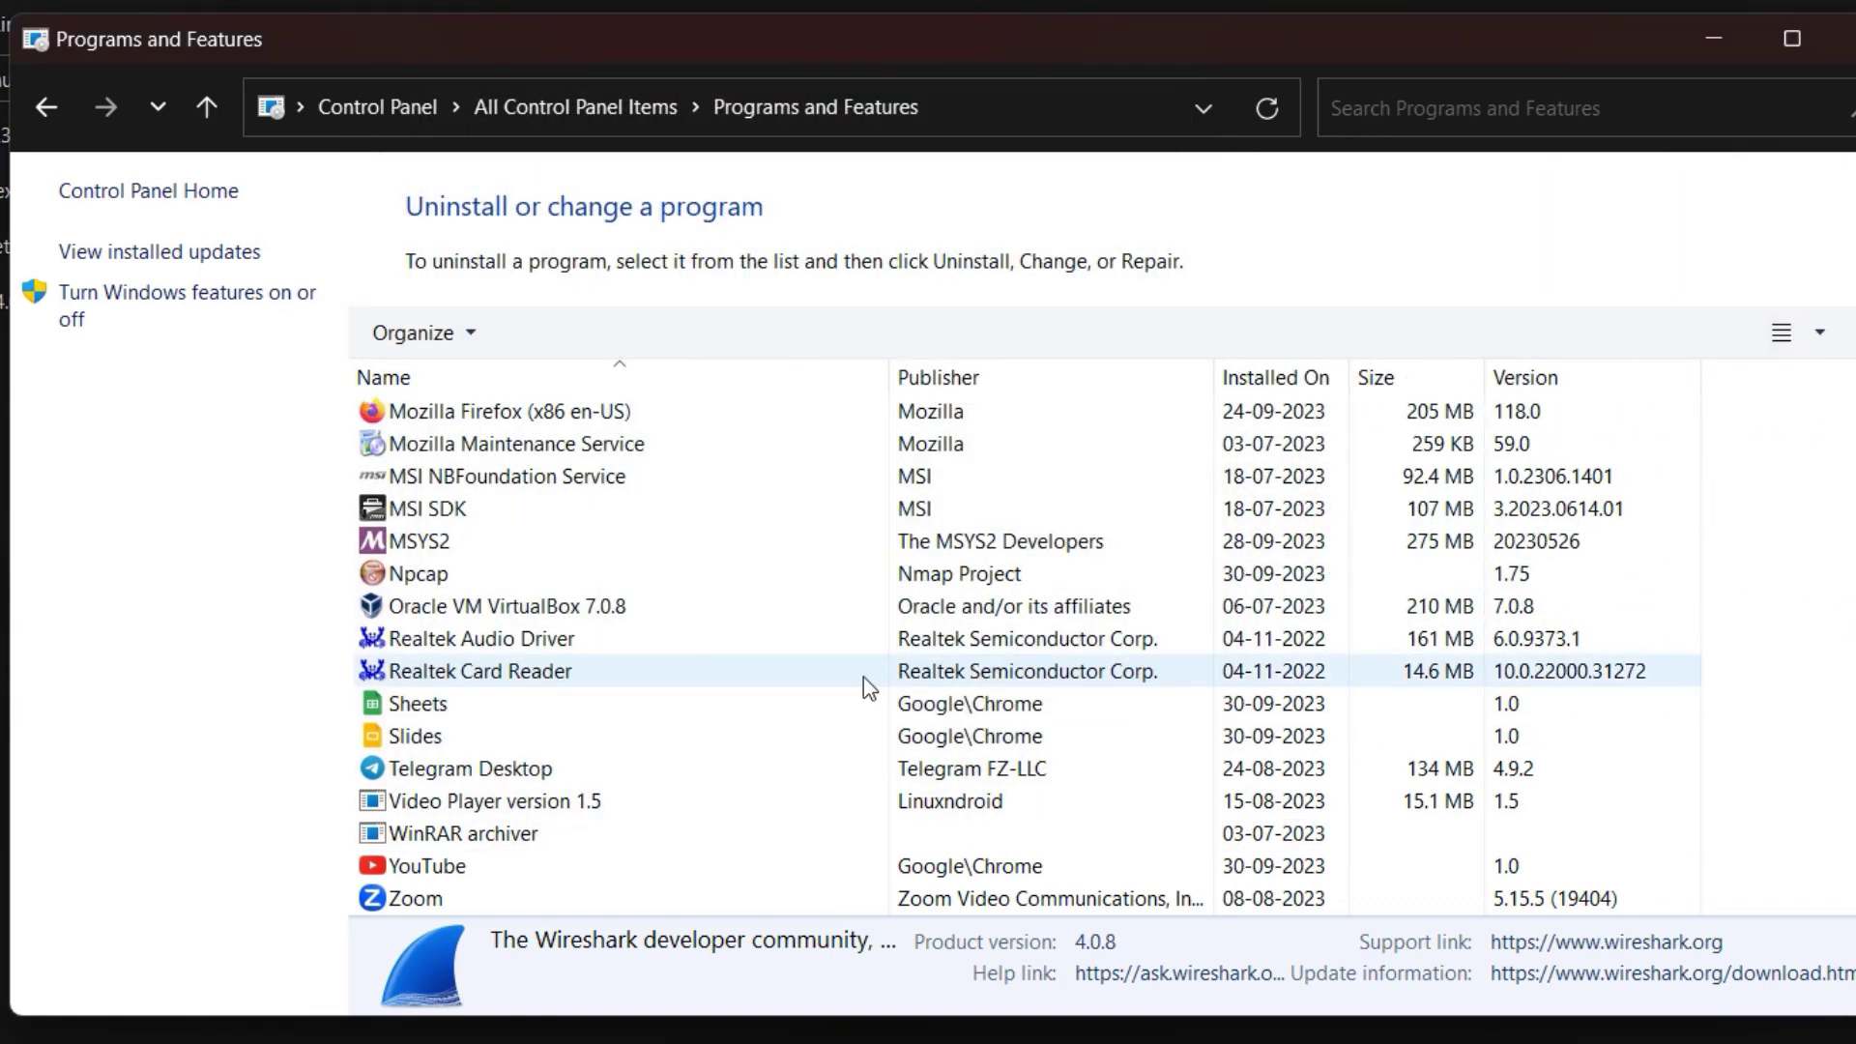
pyautogui.scroll(2, 862, 676)
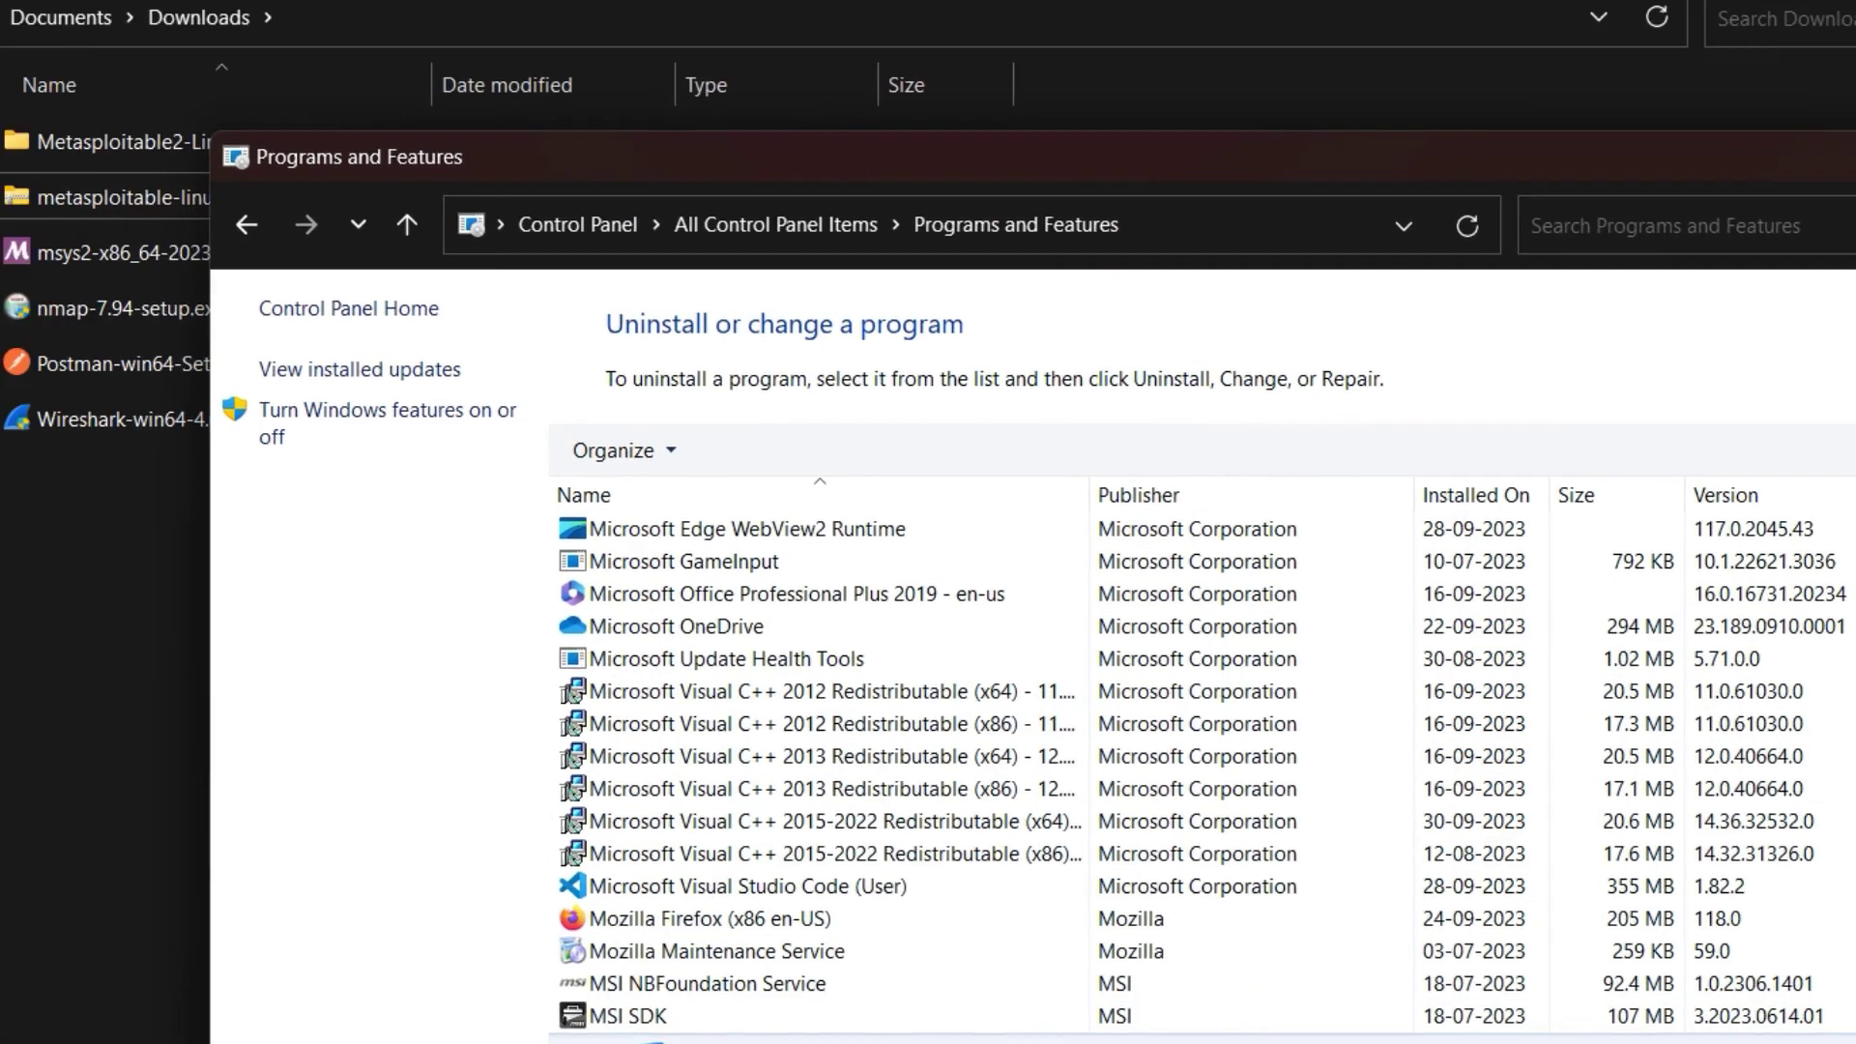
pyautogui.click(1844, 38)
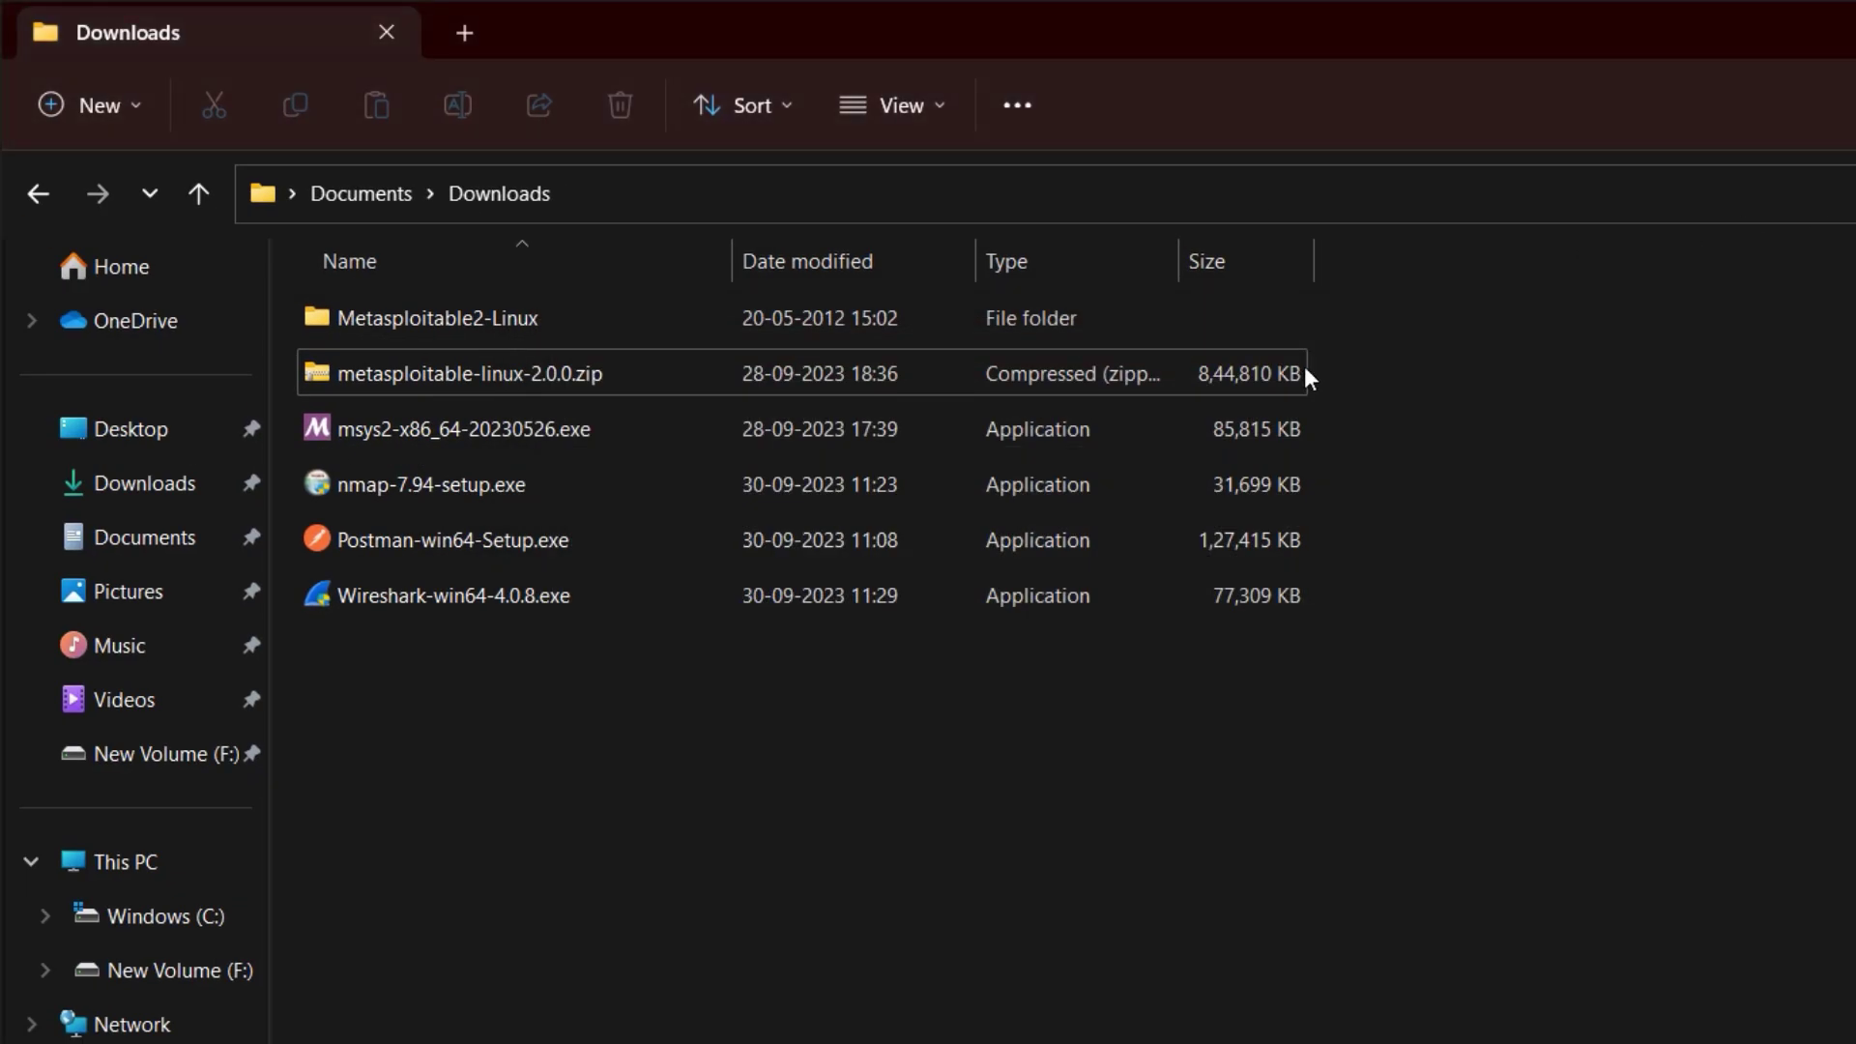
# Run nmap-7.94-setup.exe from the Downloads folder, accept the license agreement and keep the default components.
pyautogui.click(1117, 471)
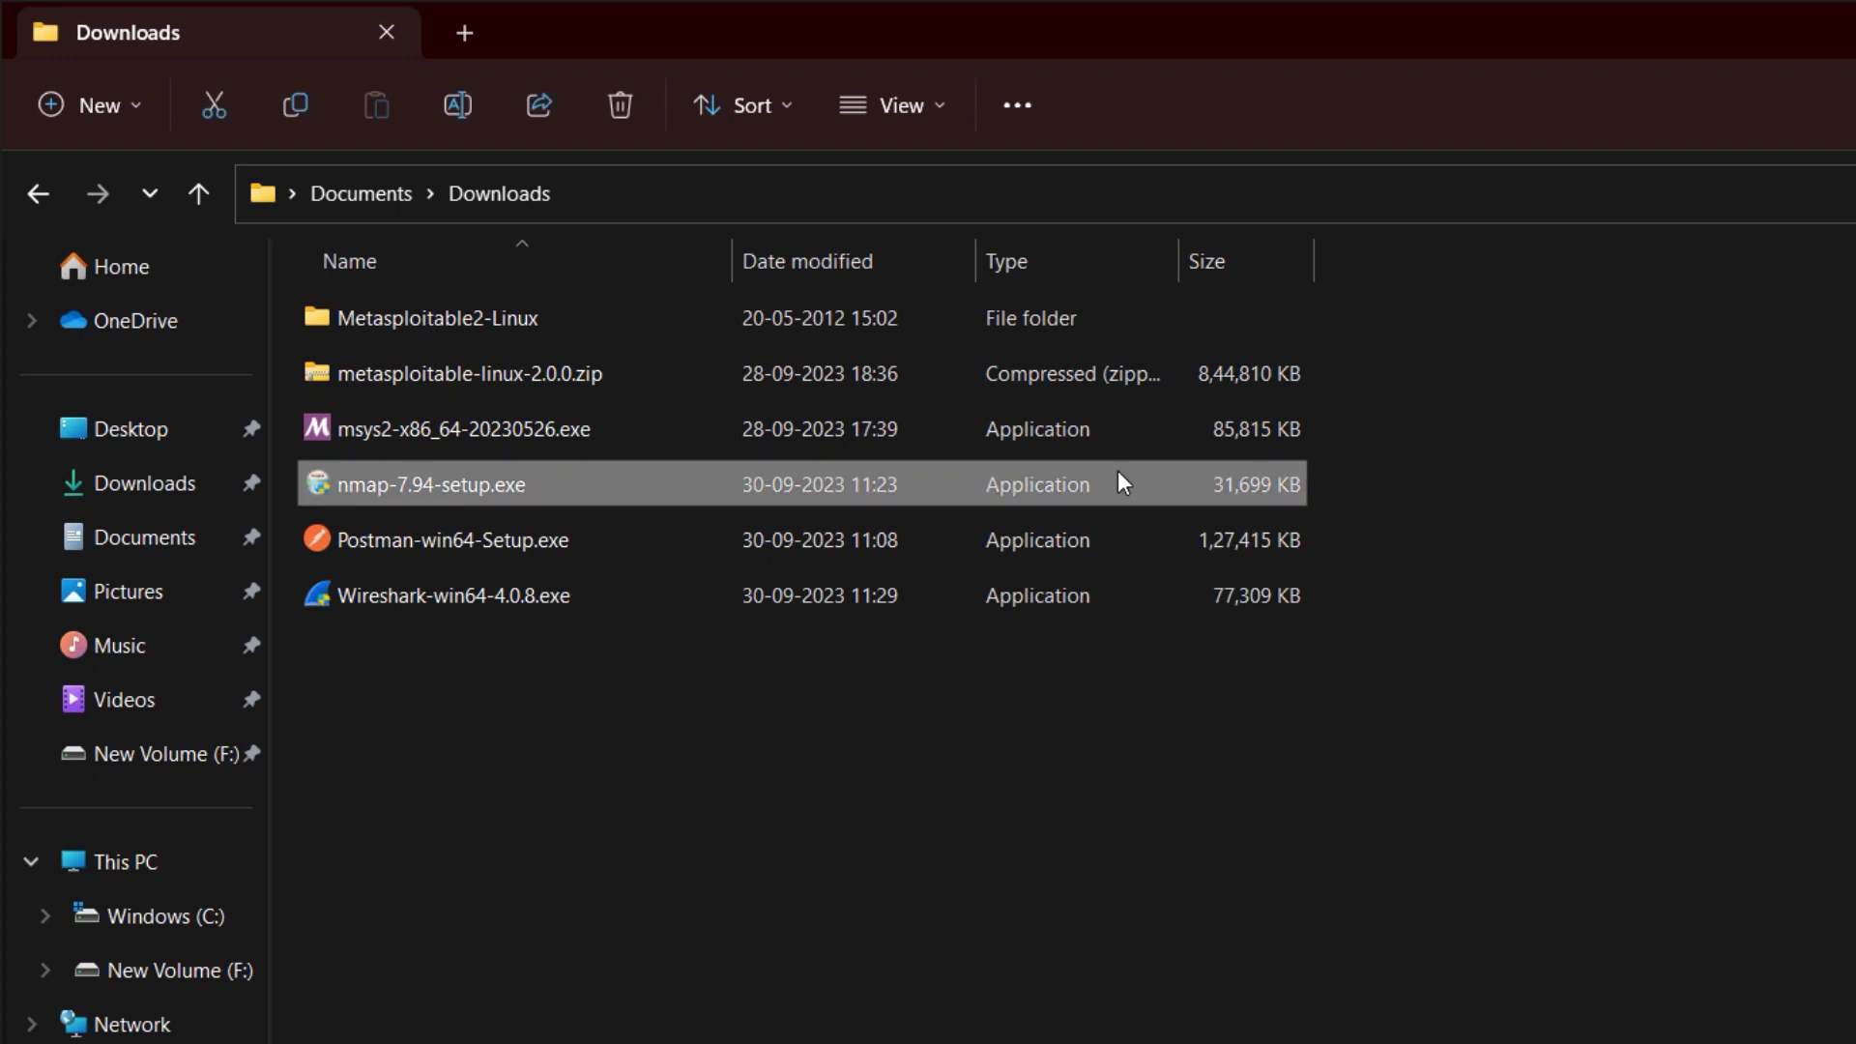
pyautogui.doubleClick(1117, 472)
pyautogui.click(1476, 981)
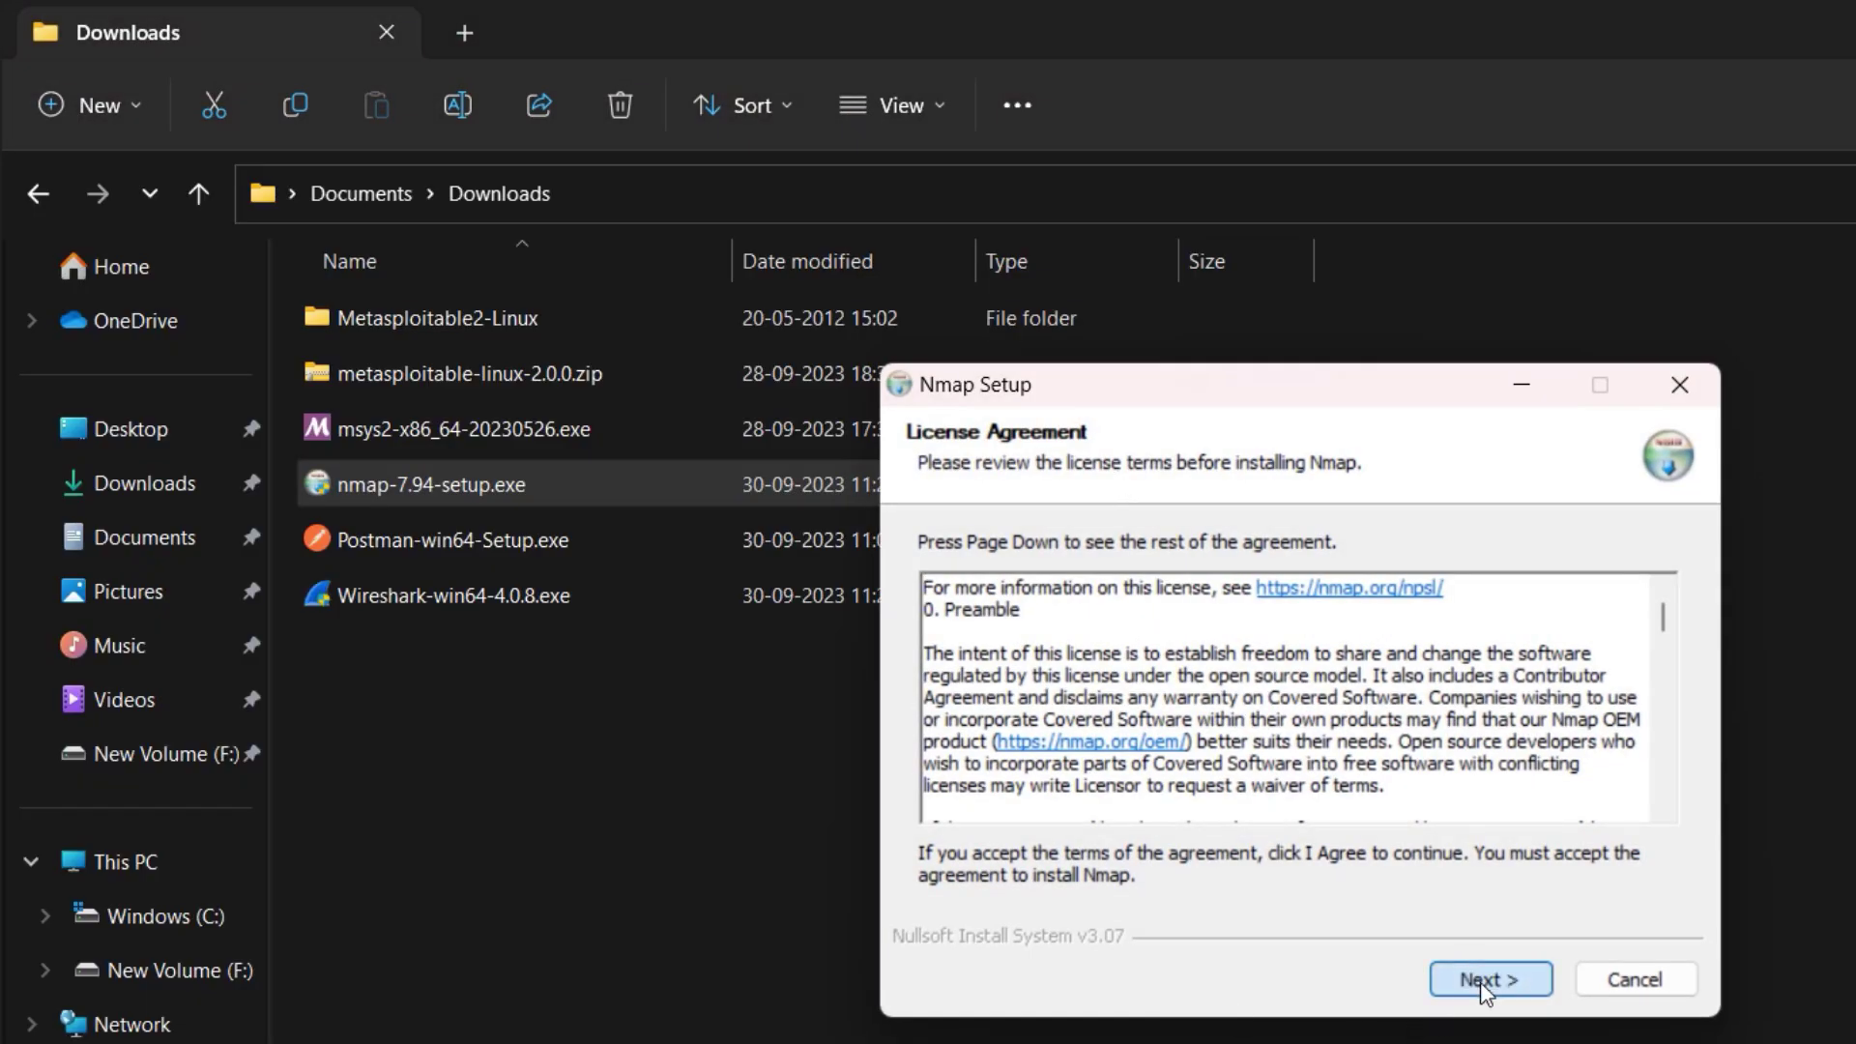
pyautogui.click(1484, 981)
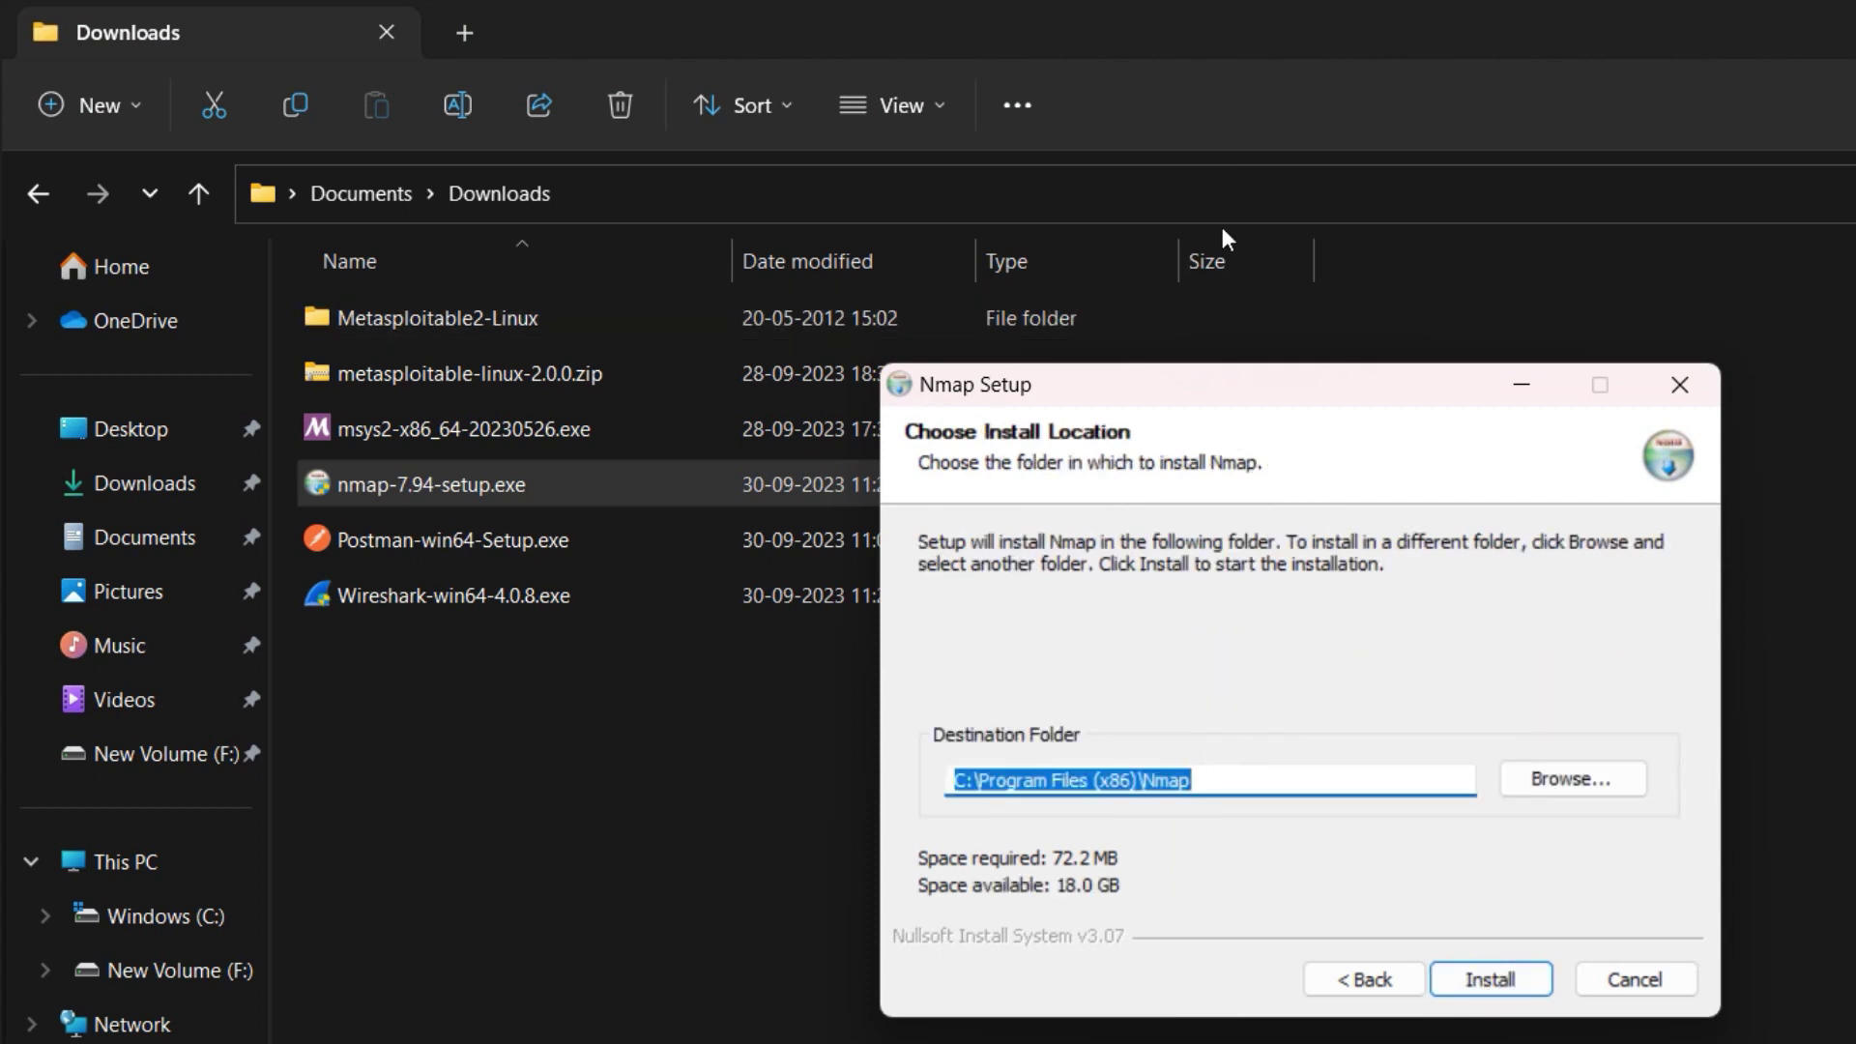
# Set Nmap's destination folder to F:\VirtualBox VMs by pasting the path, and start the installation.
pyautogui.click(1256, 99)
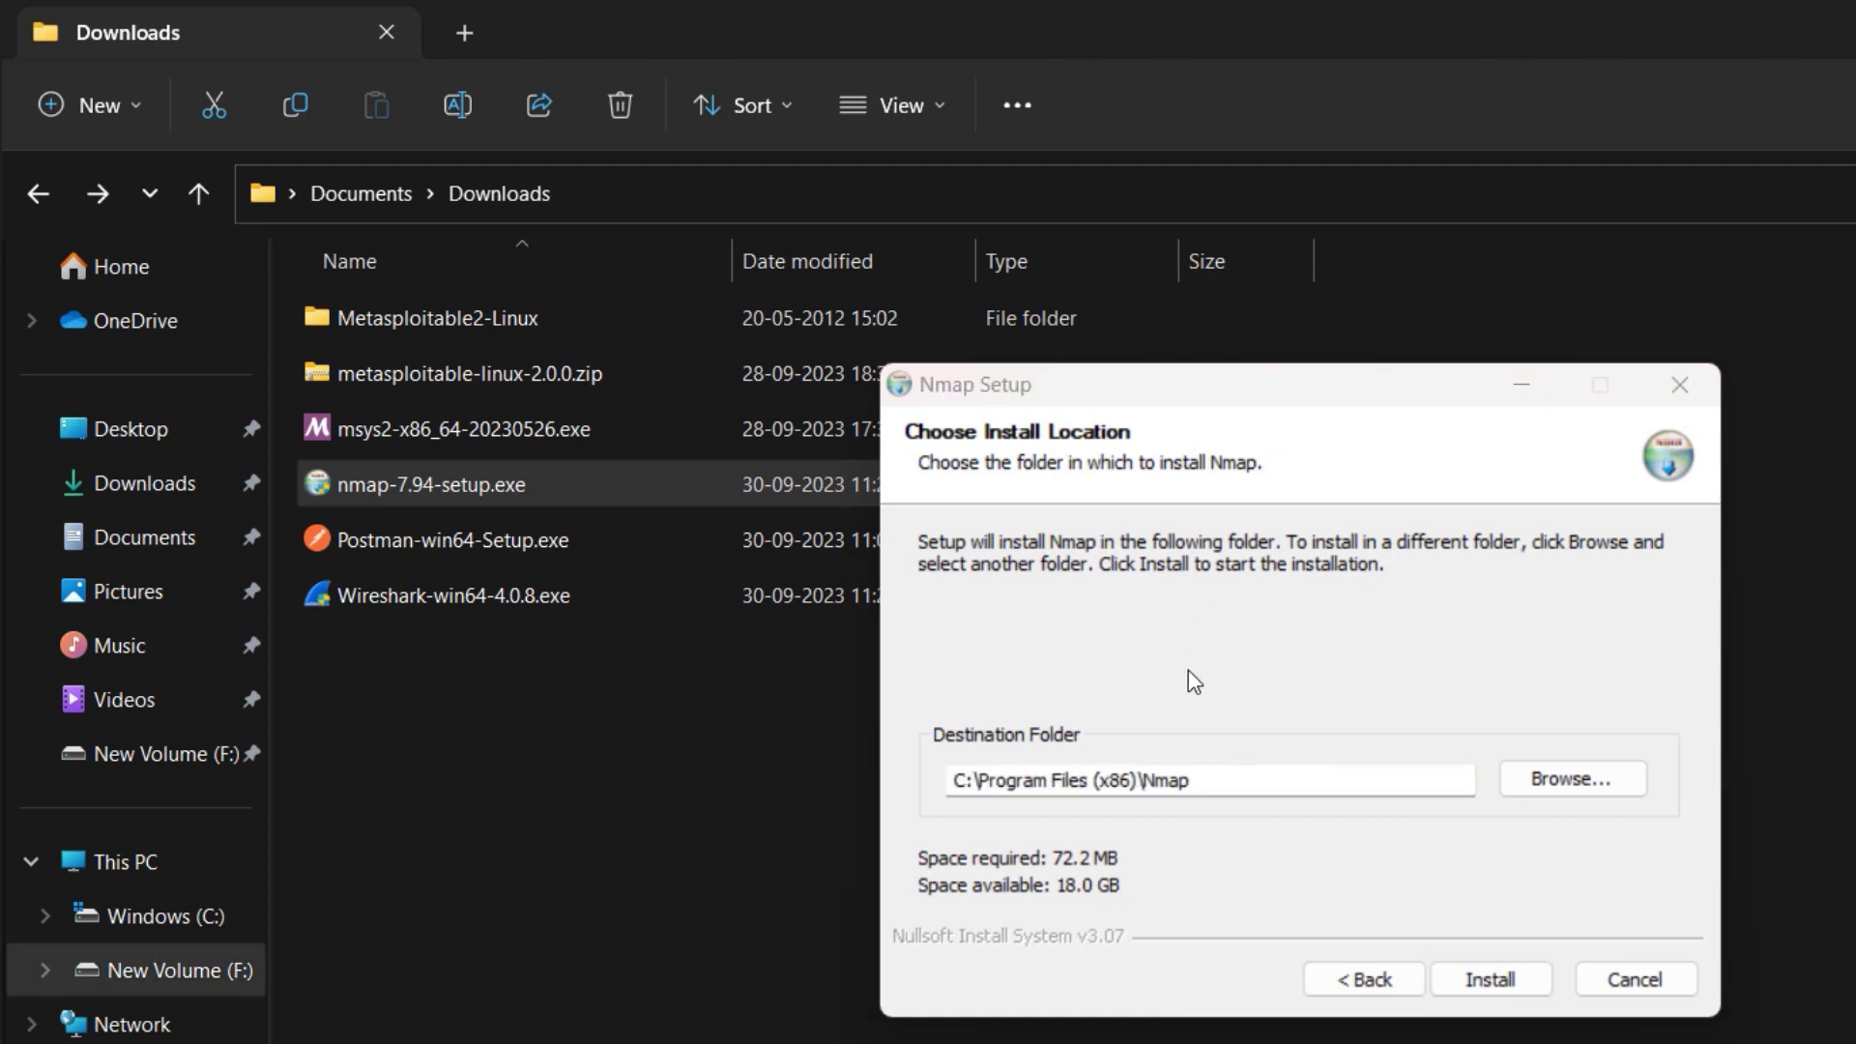
pyautogui.click(1212, 784)
pyautogui.doubleClick(1212, 782)
pyautogui.moveTo(1208, 781); pyautogui.dragTo(971, 777)
pyautogui.press('BackSpace')
pyautogui.hotkey('ctrl', 'z')
pyautogui.rightClick(974, 771)
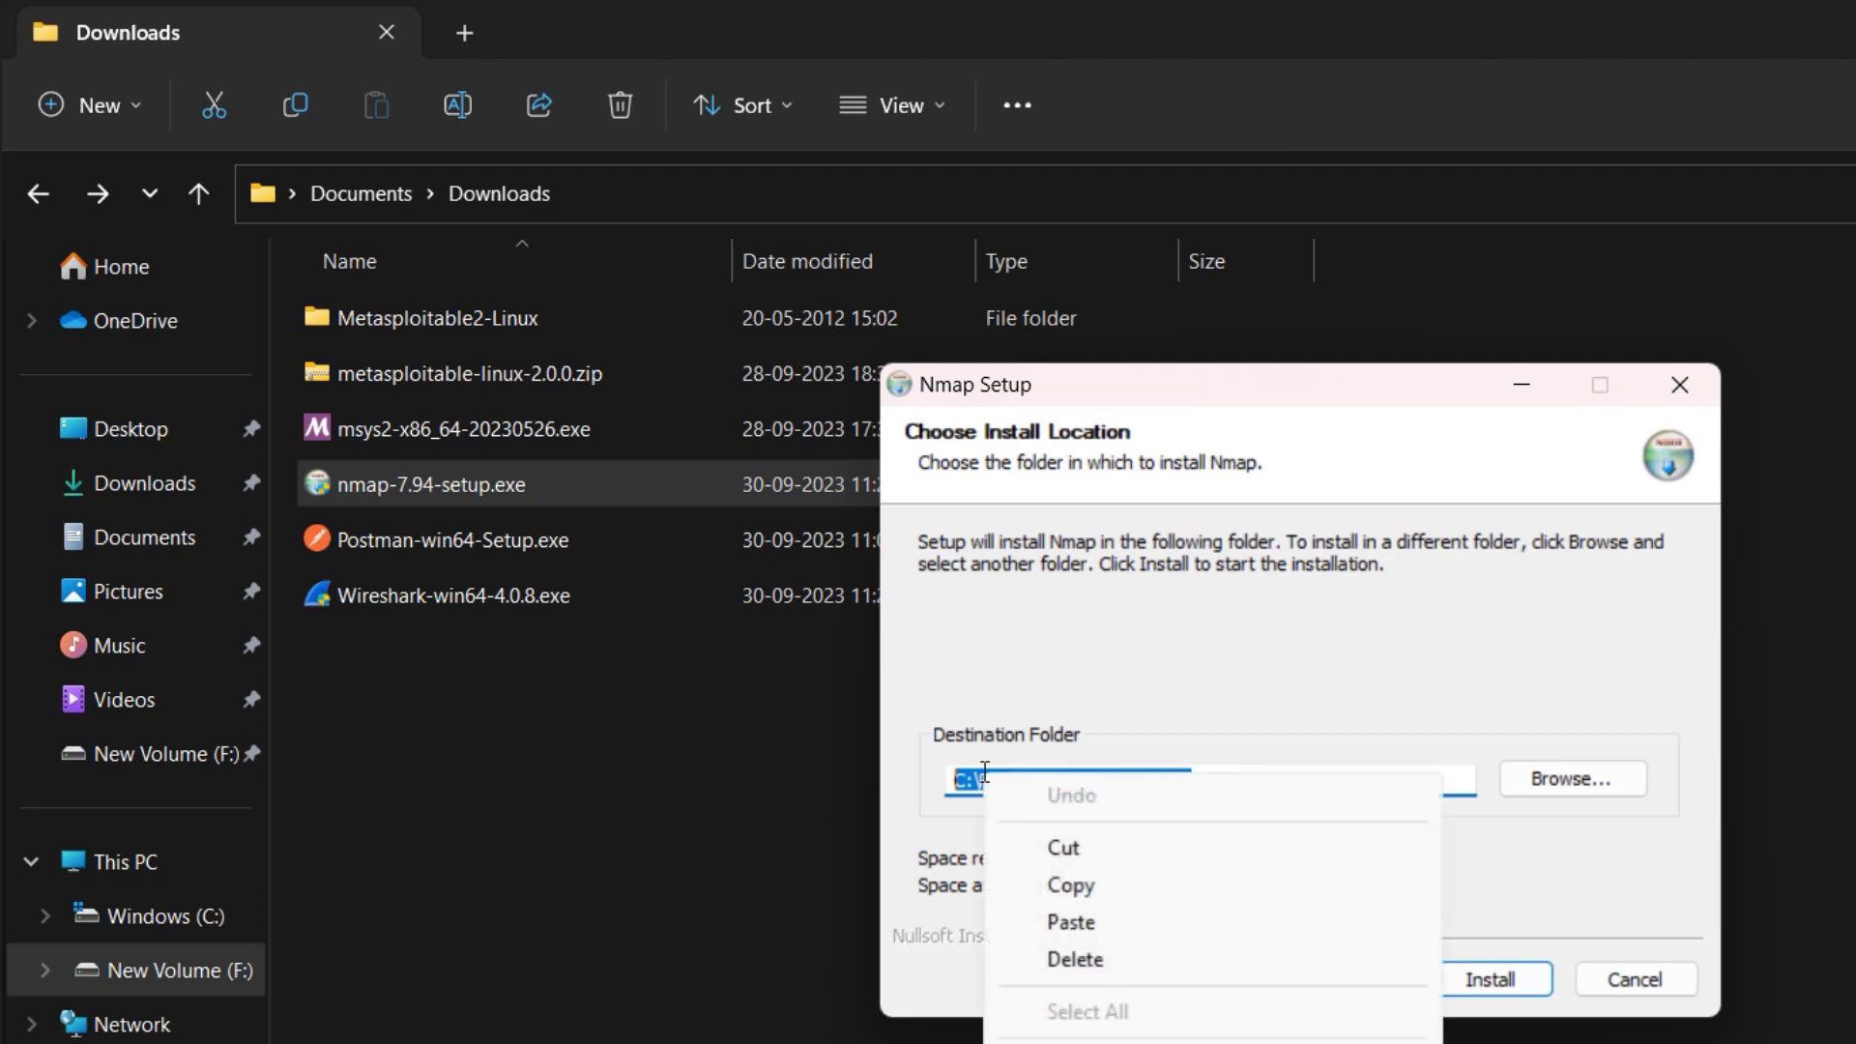
pyautogui.click(1080, 922)
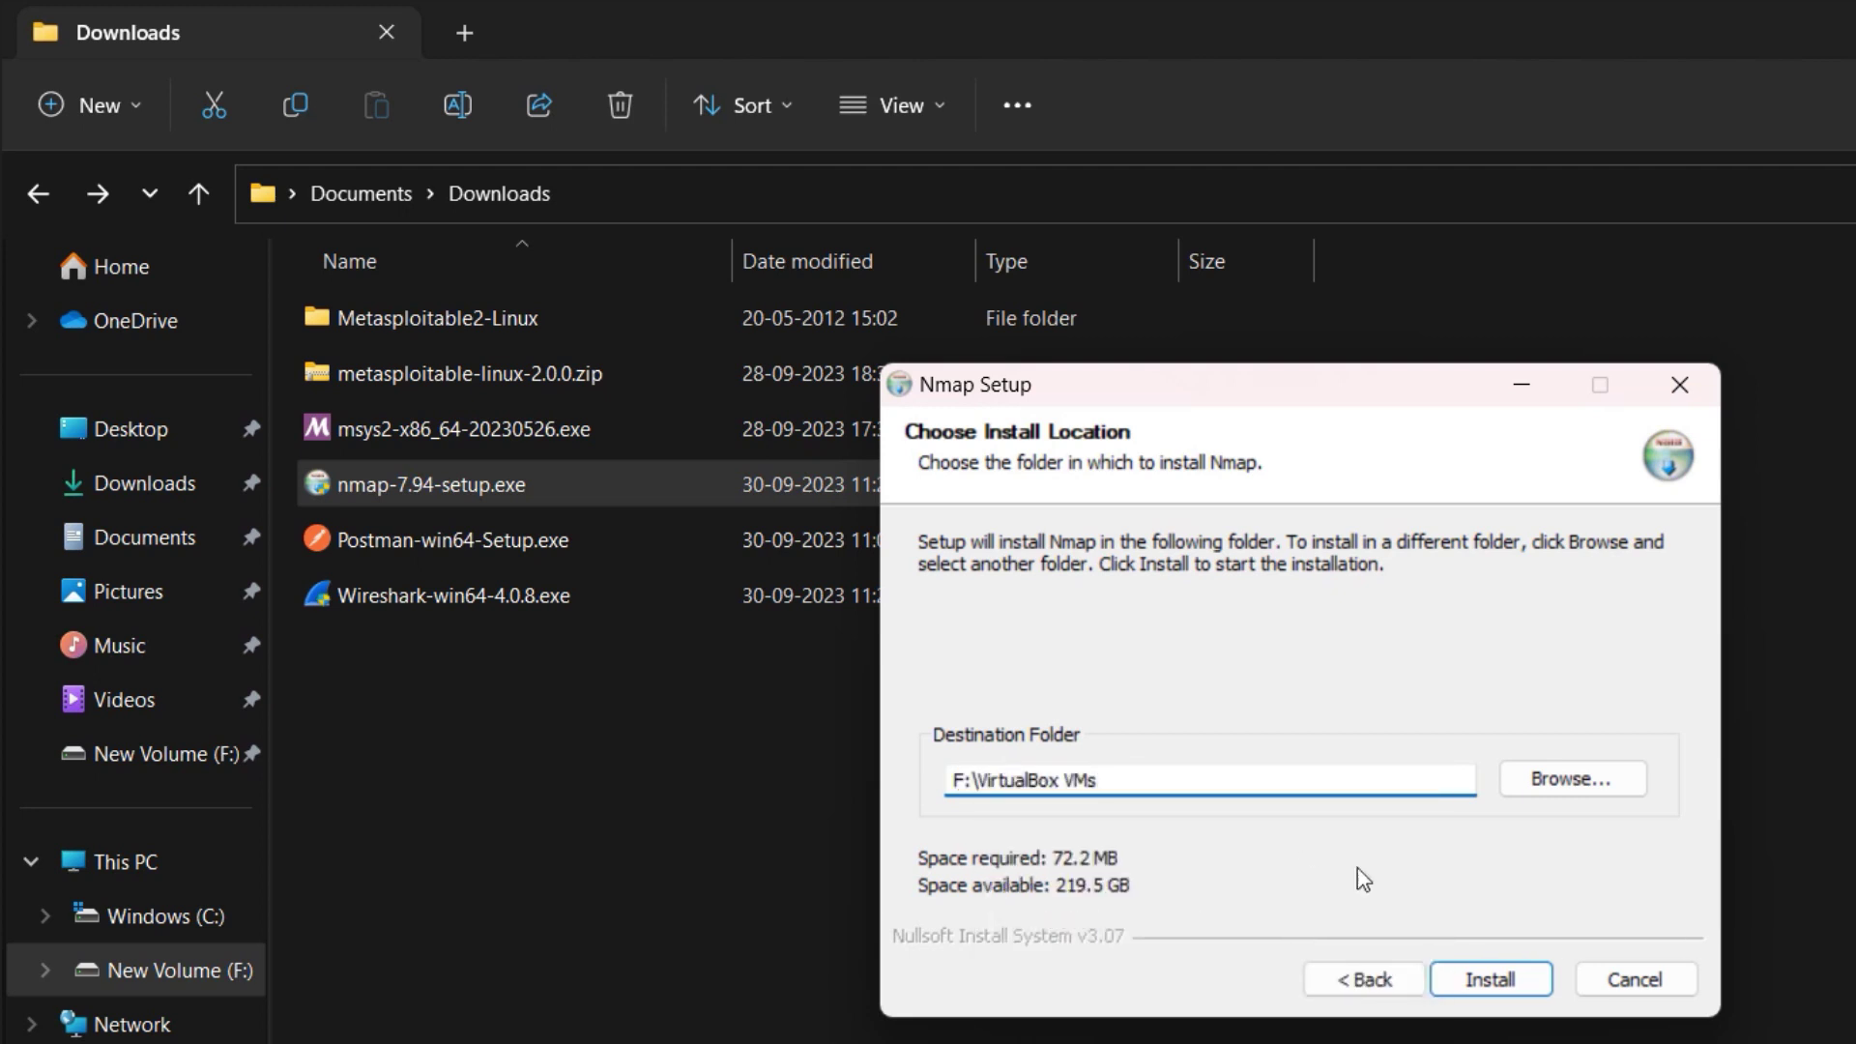
pyautogui.click(1483, 978)
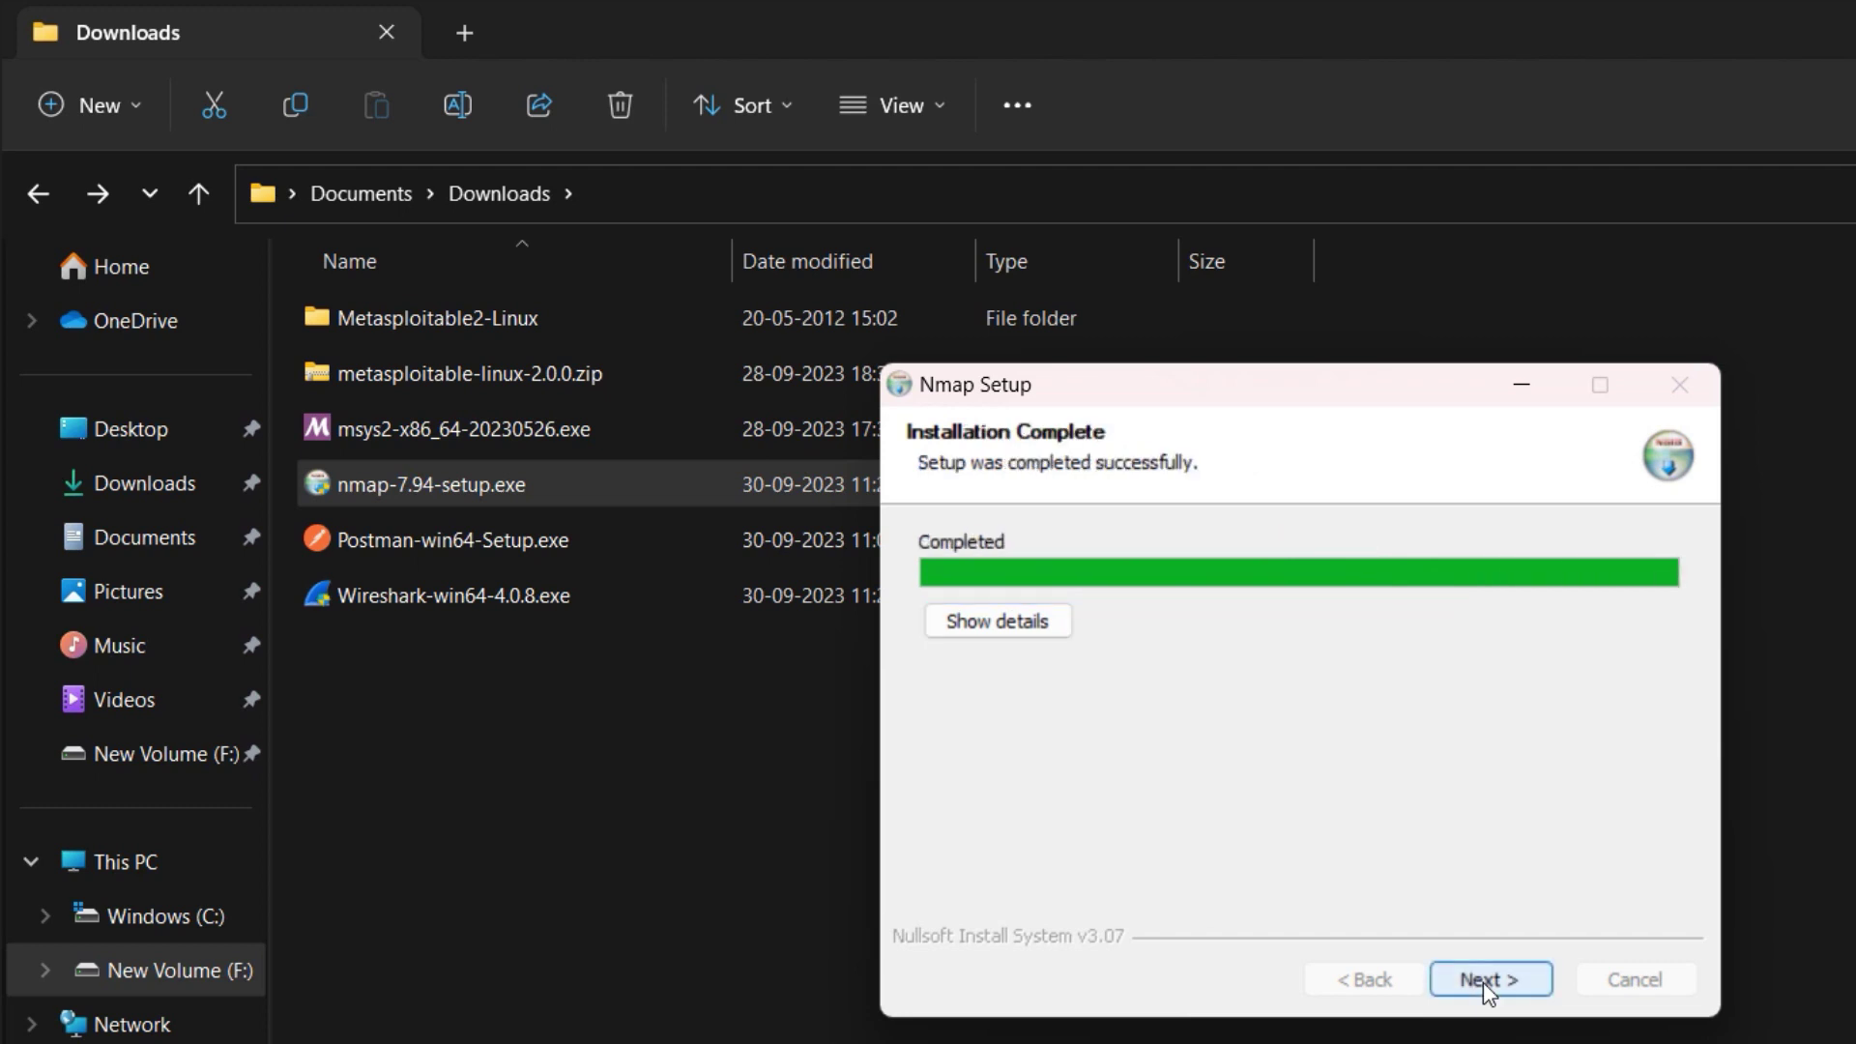
# Finish the Nmap setup with both the Start Menu folder and desktop icon shortcuts, and return to the desktop.
pyautogui.click(1483, 982)
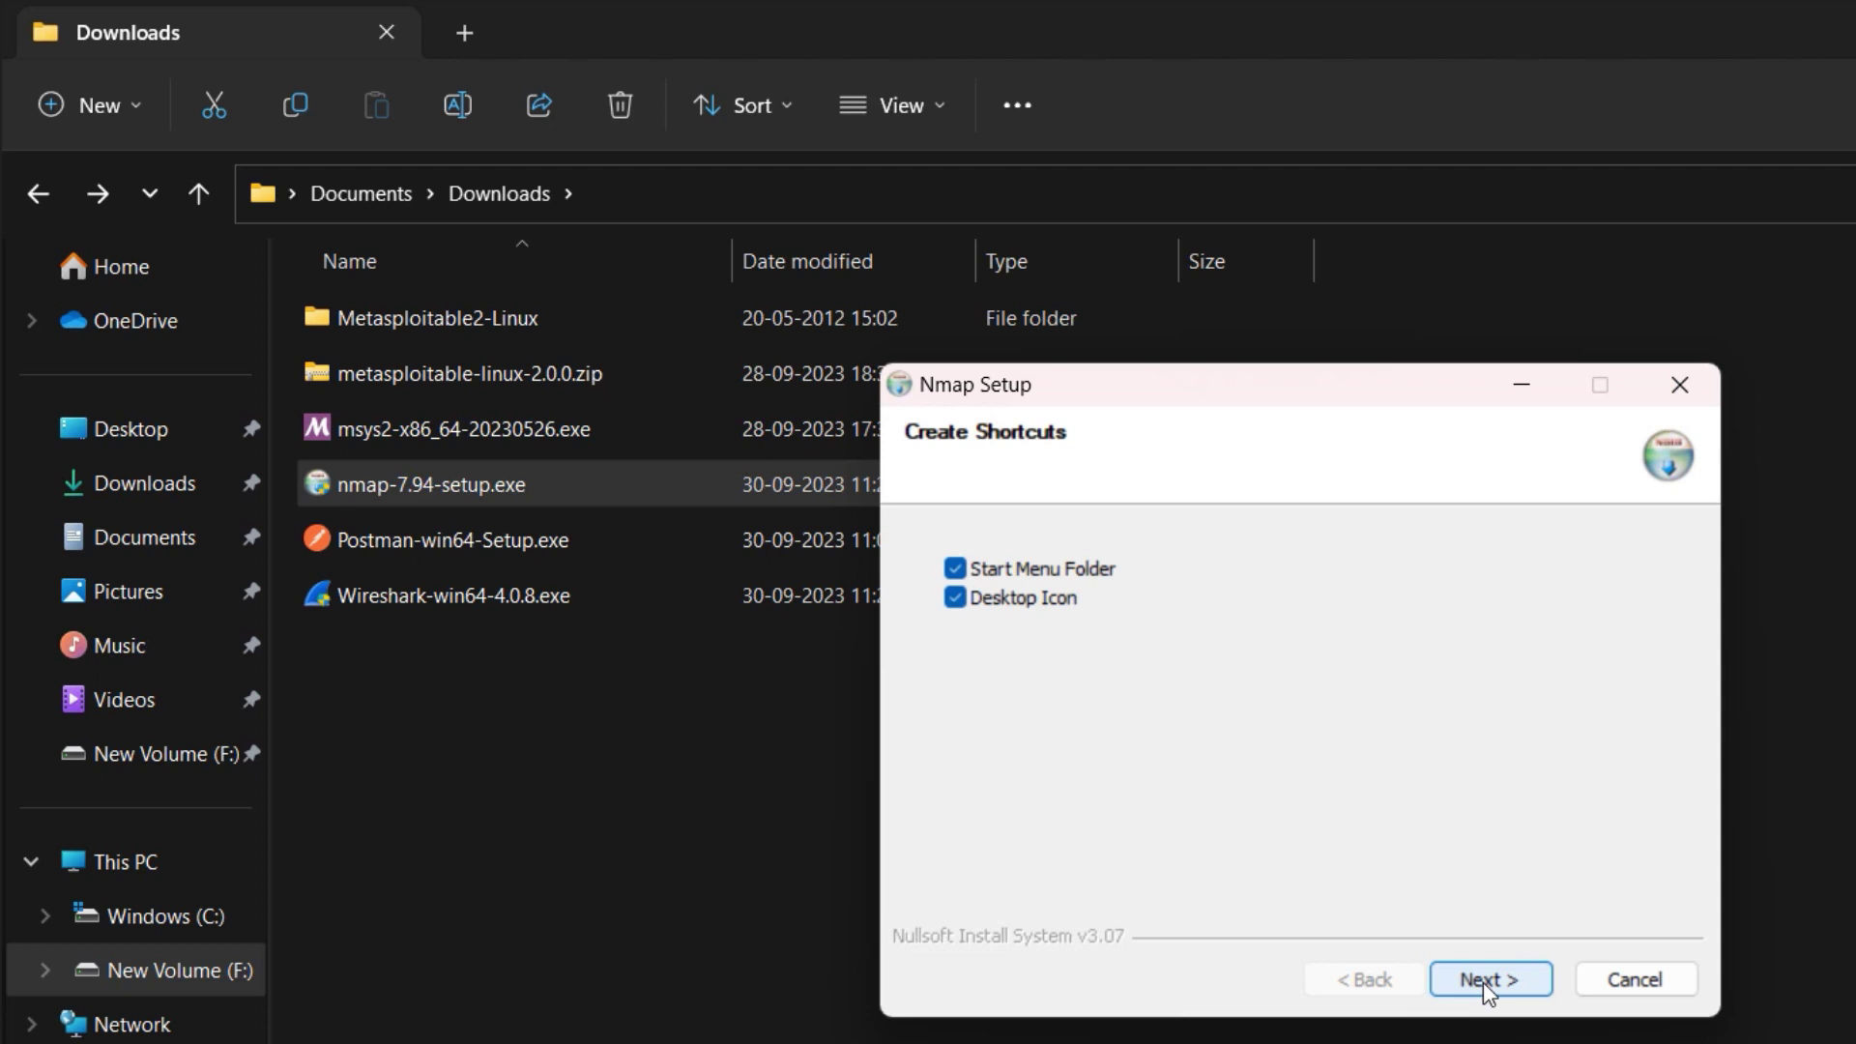
pyautogui.click(1483, 982)
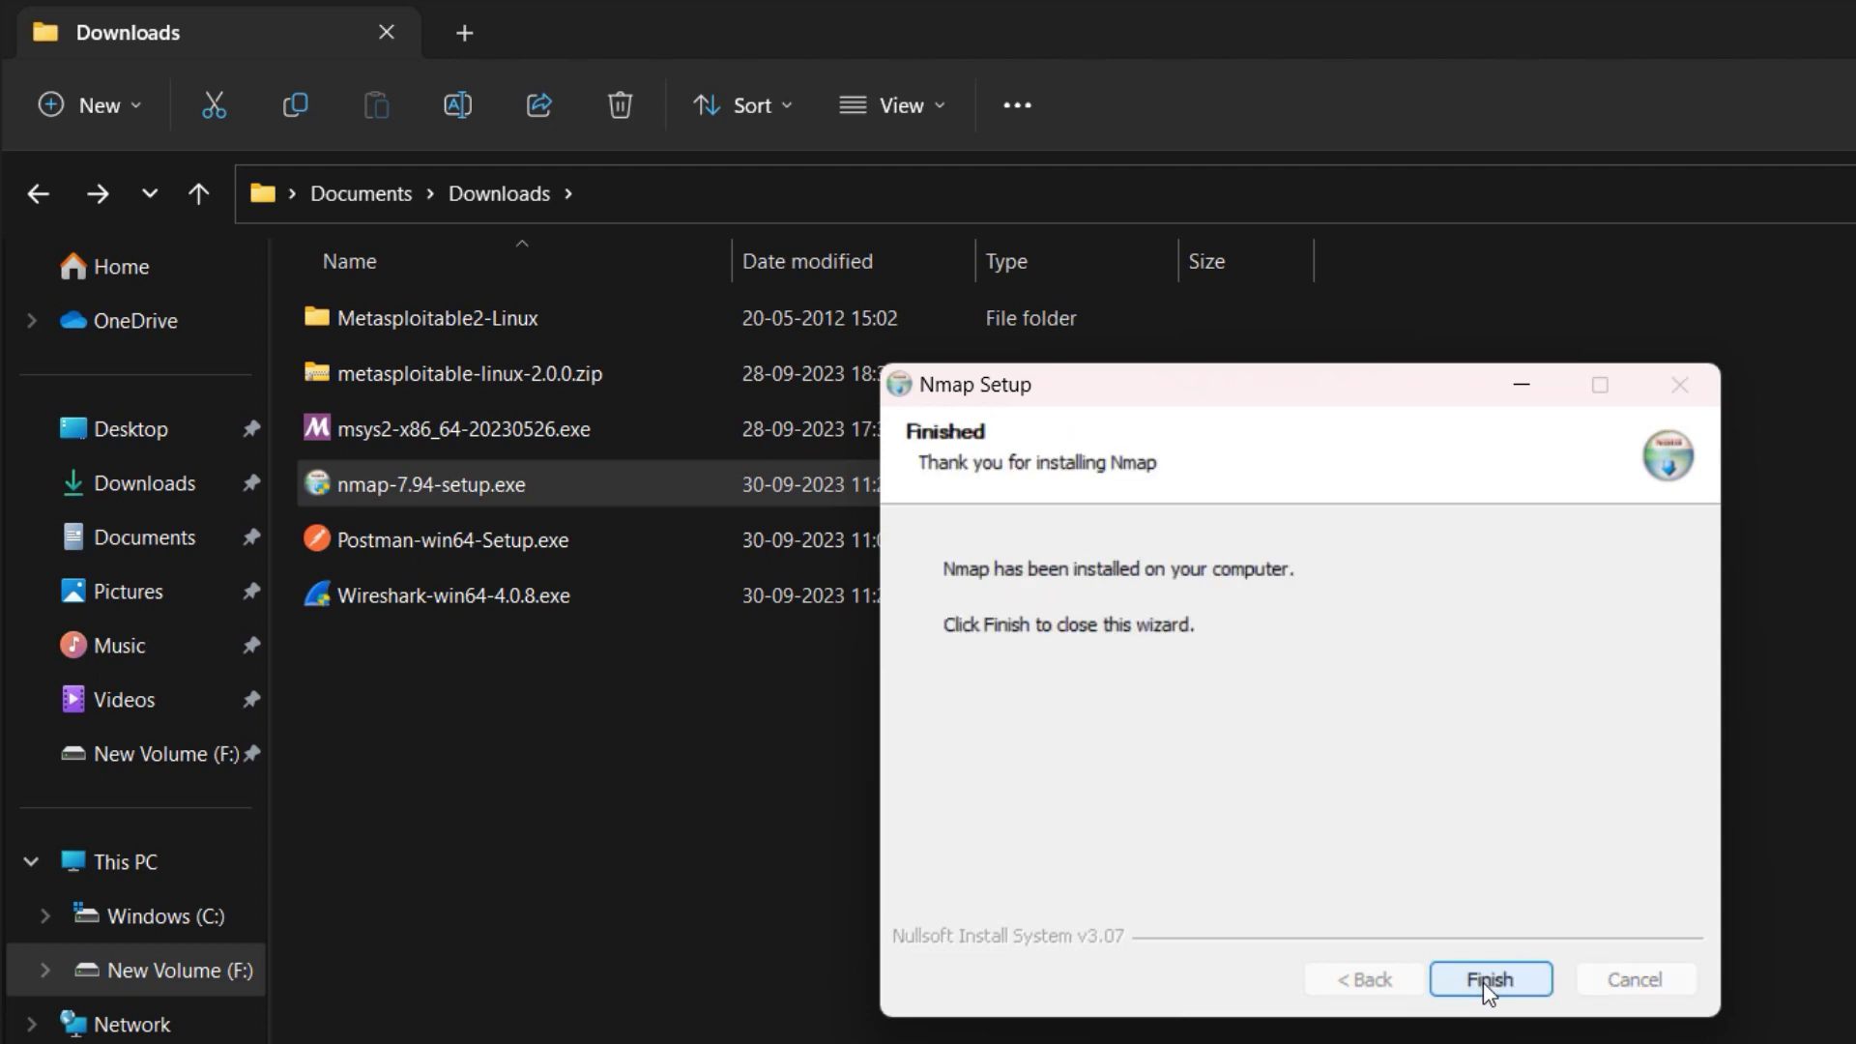
pyautogui.click(1489, 979)
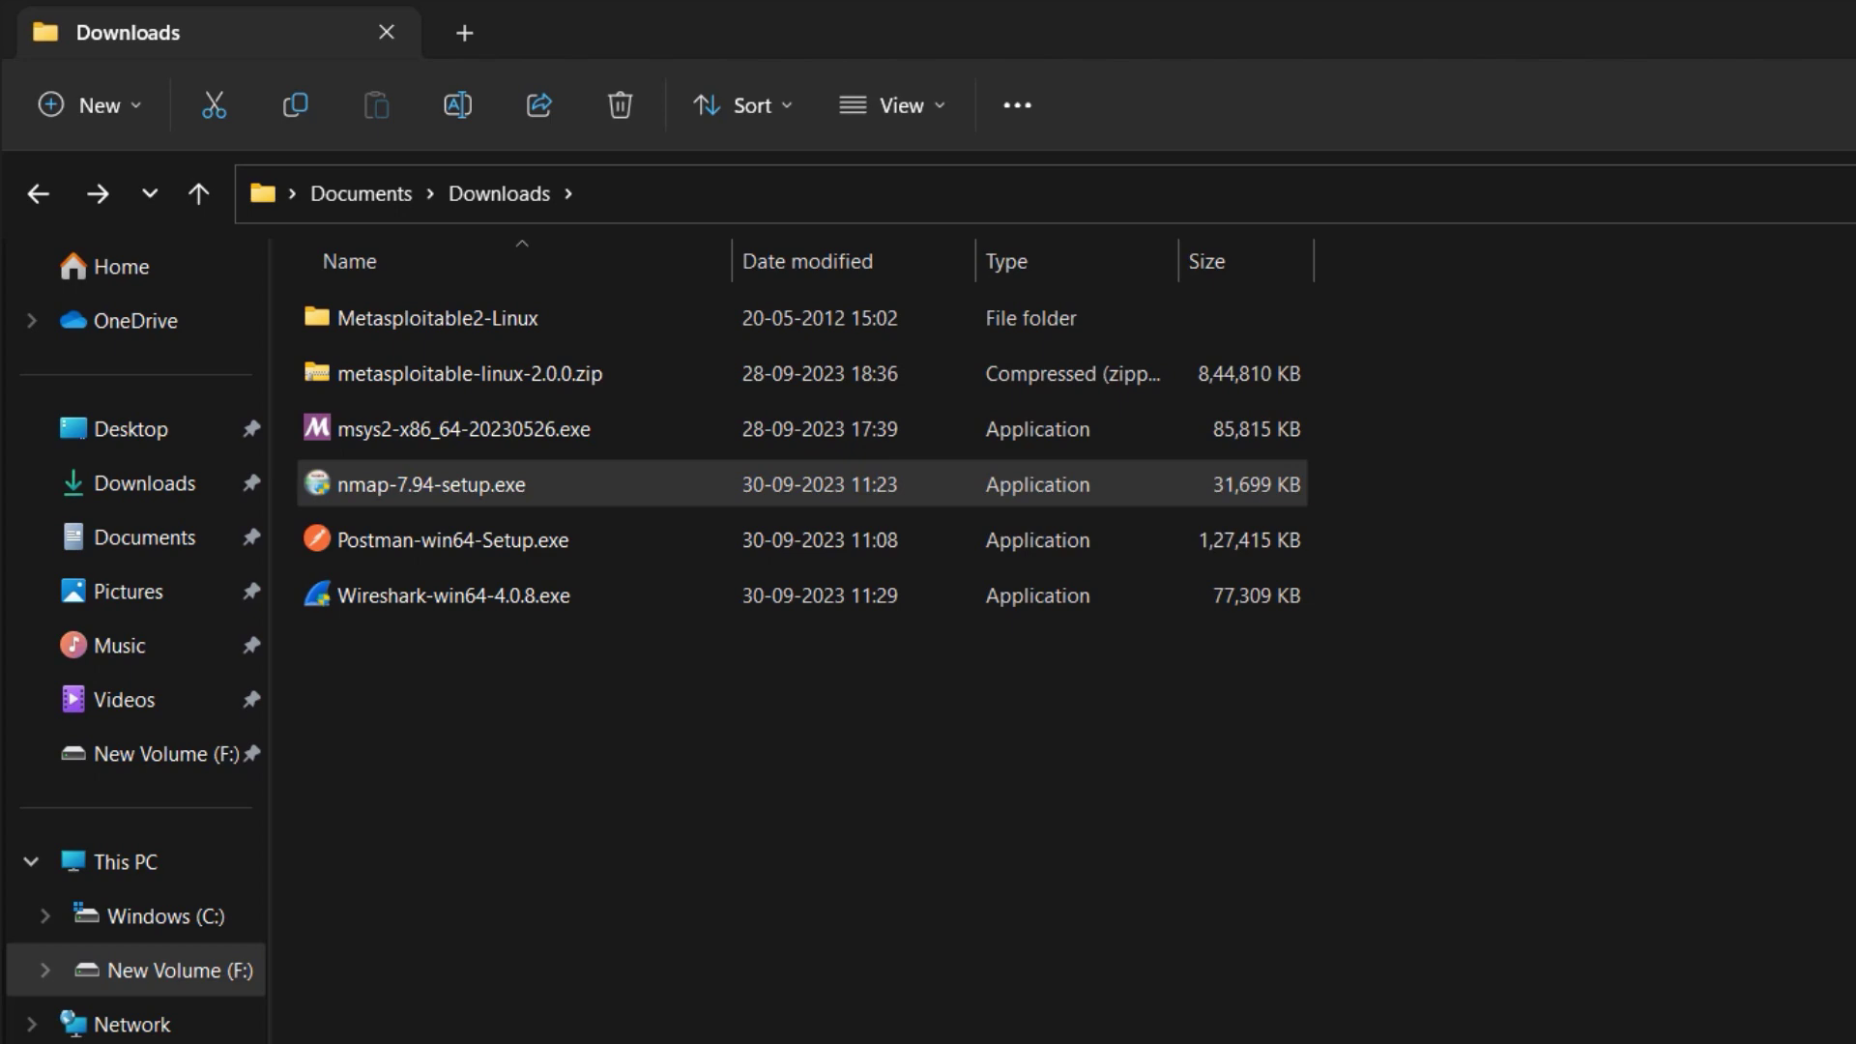
pyautogui.click(1564, 115)
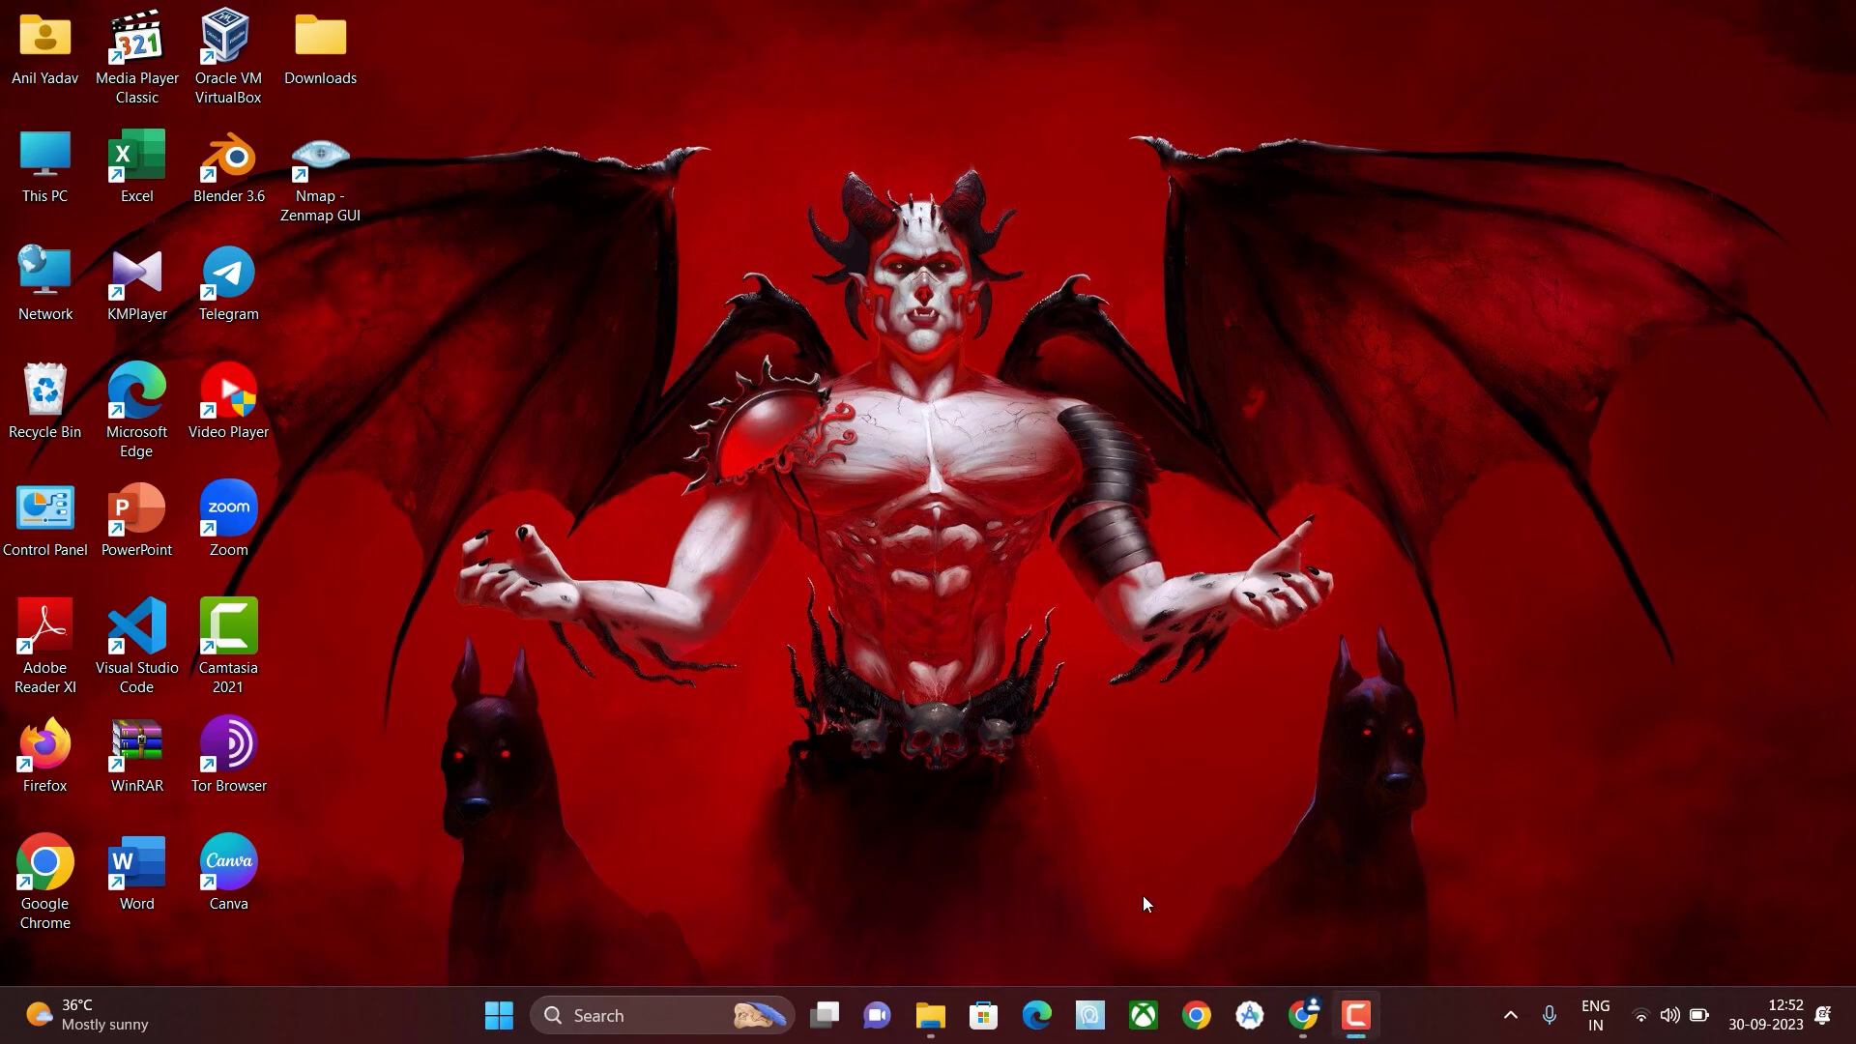
# In a new Chrome tab, search Google for "wireshark download for windows" and open the official Download Wireshark page.
pyautogui.click(1297, 1016)
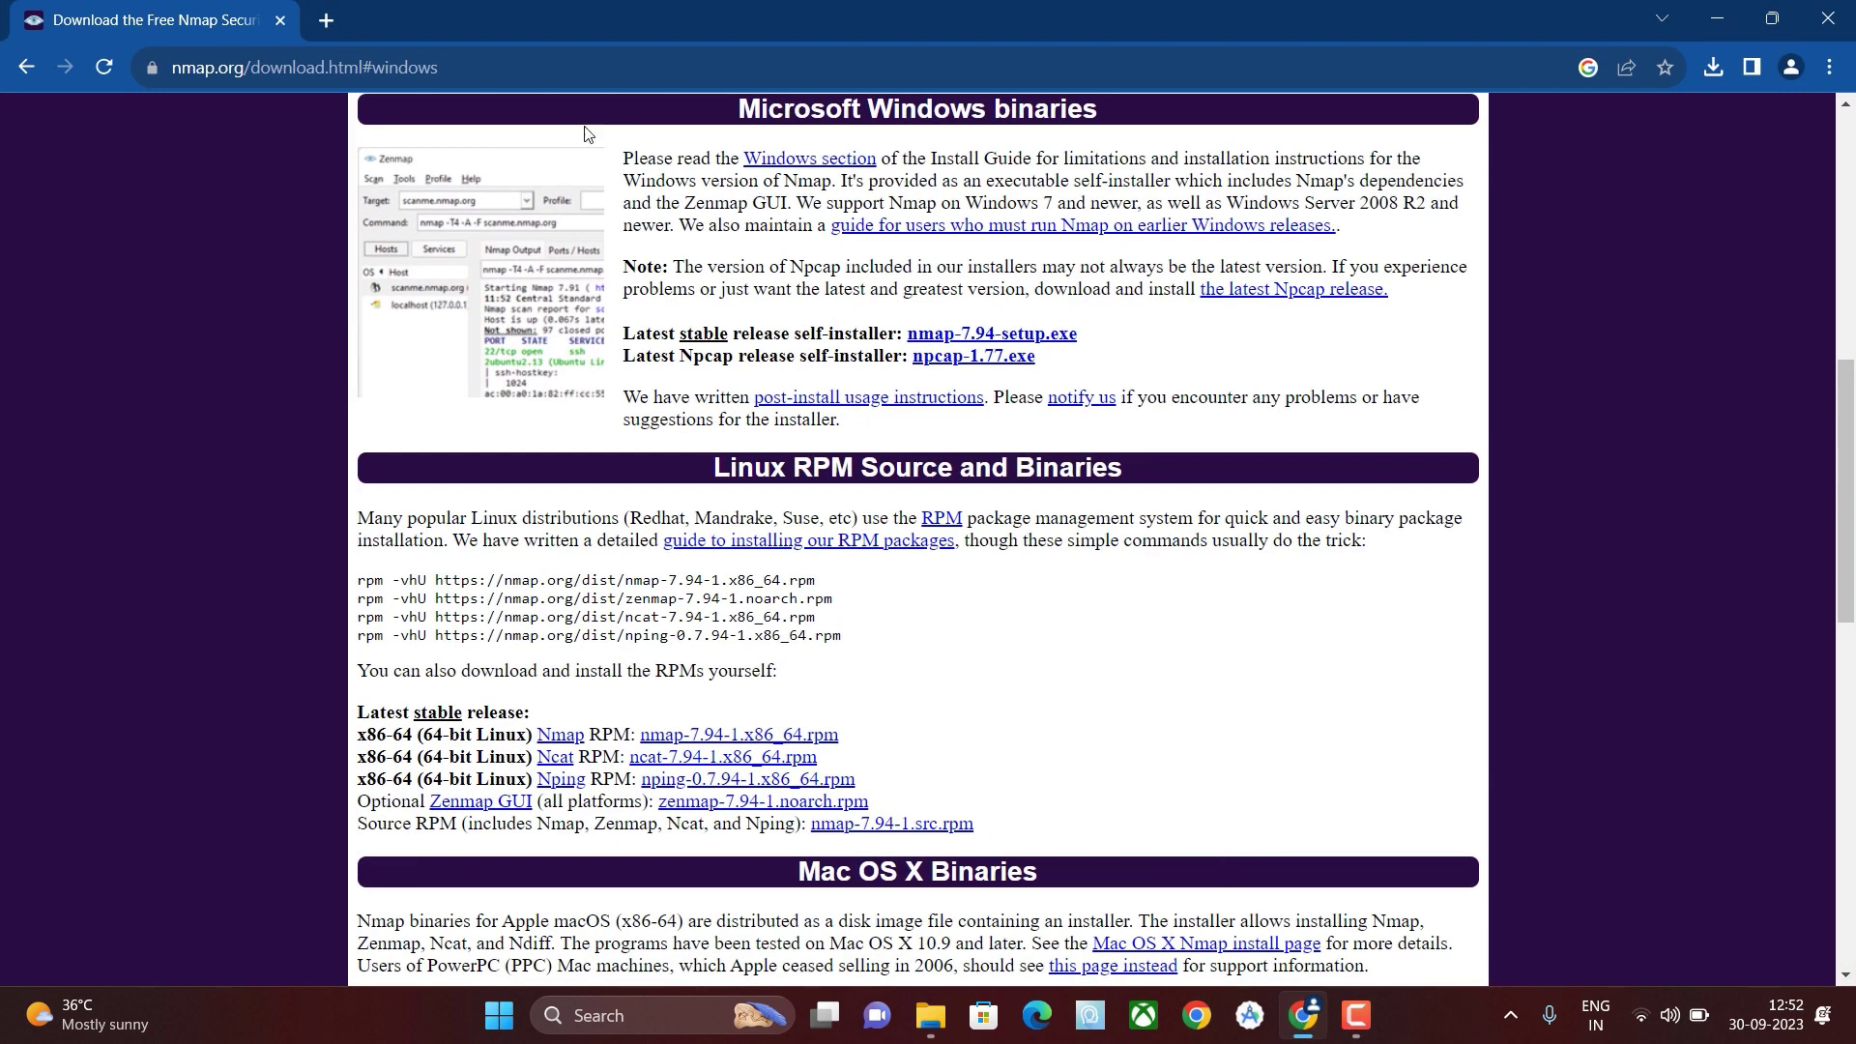
pyautogui.click(324, 24)
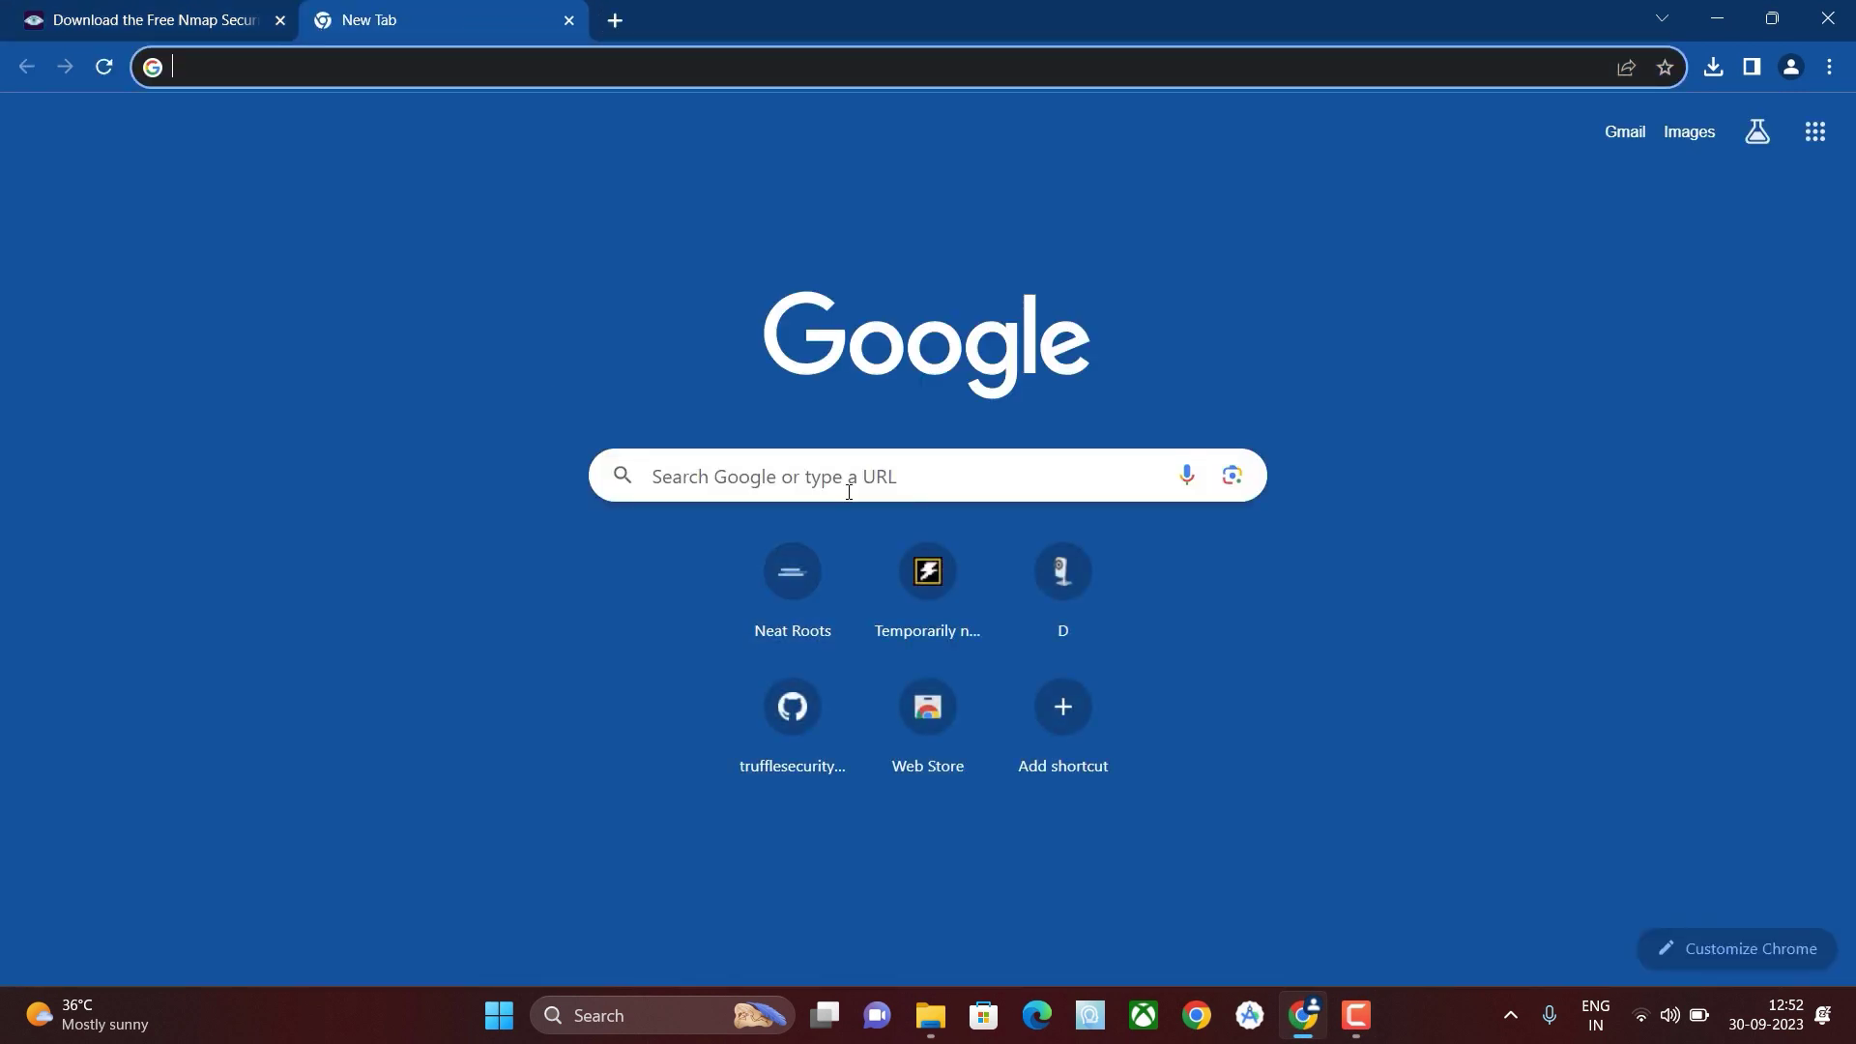
pyautogui.click(834, 472)
pyautogui.write('wireshark')
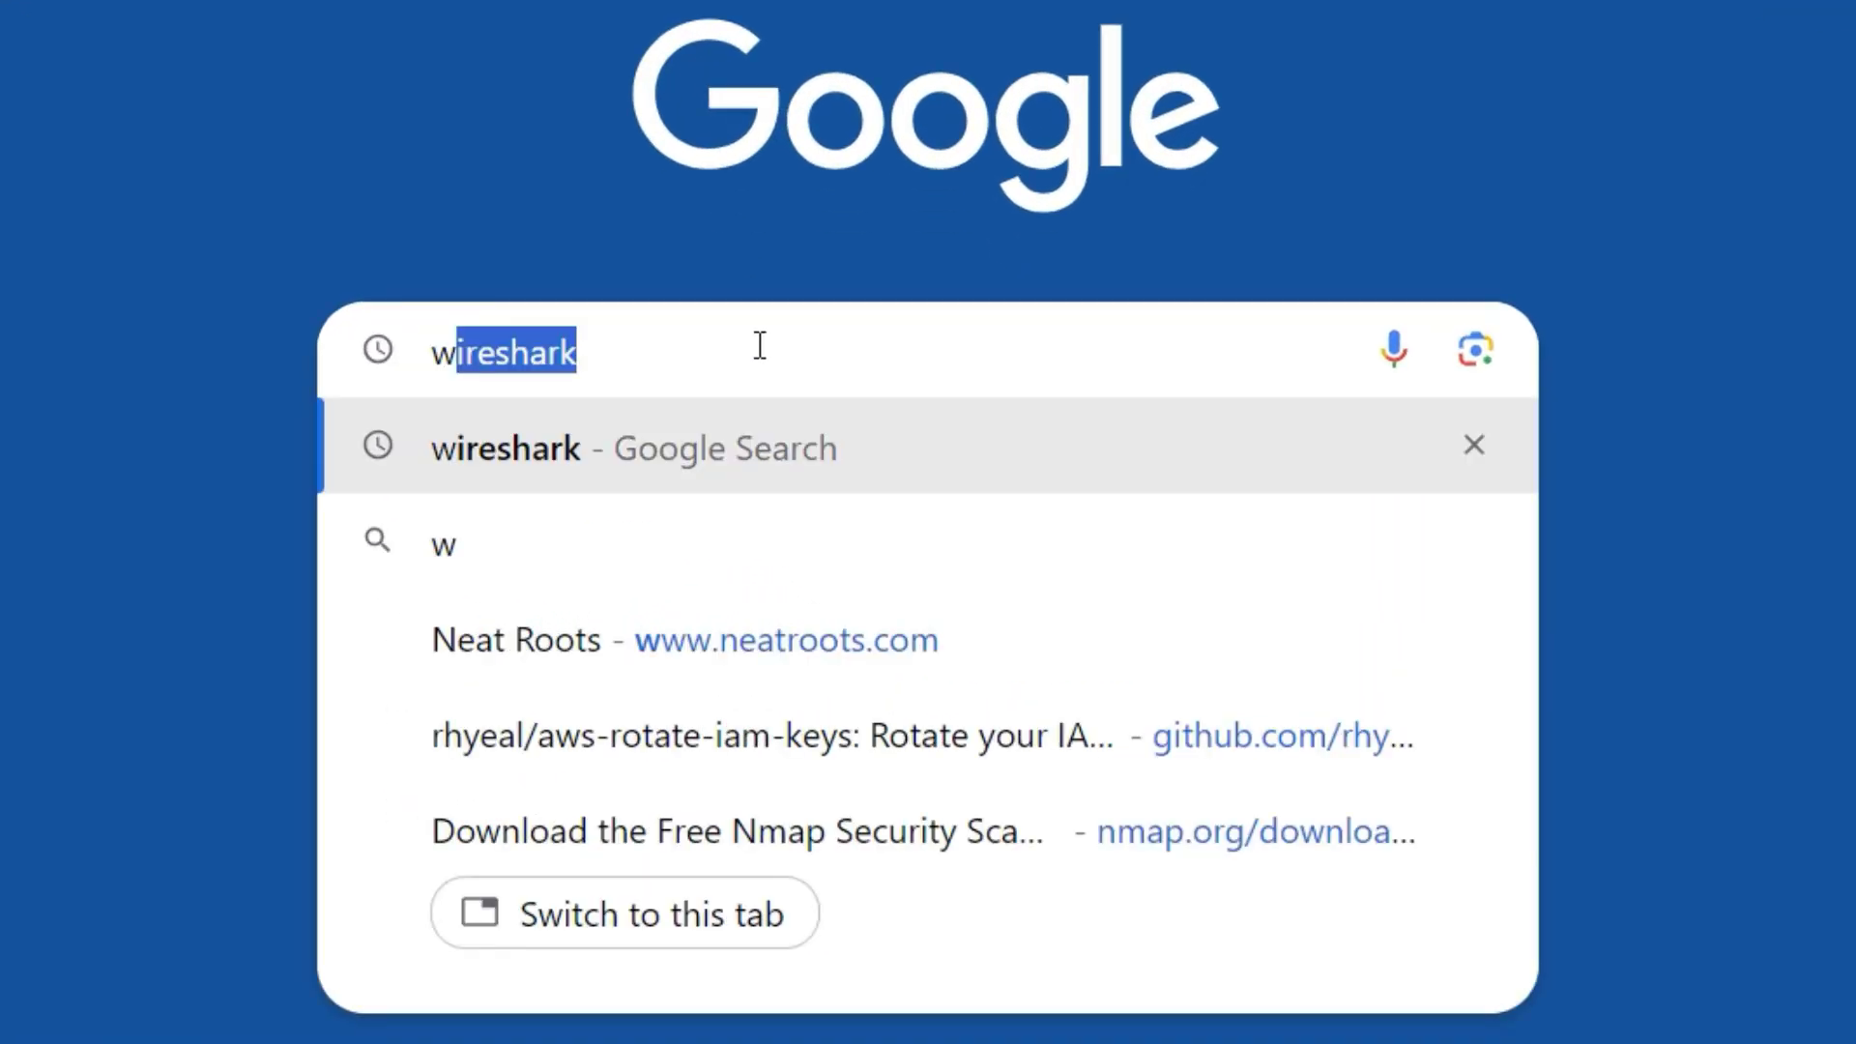
pyautogui.write(' dow')
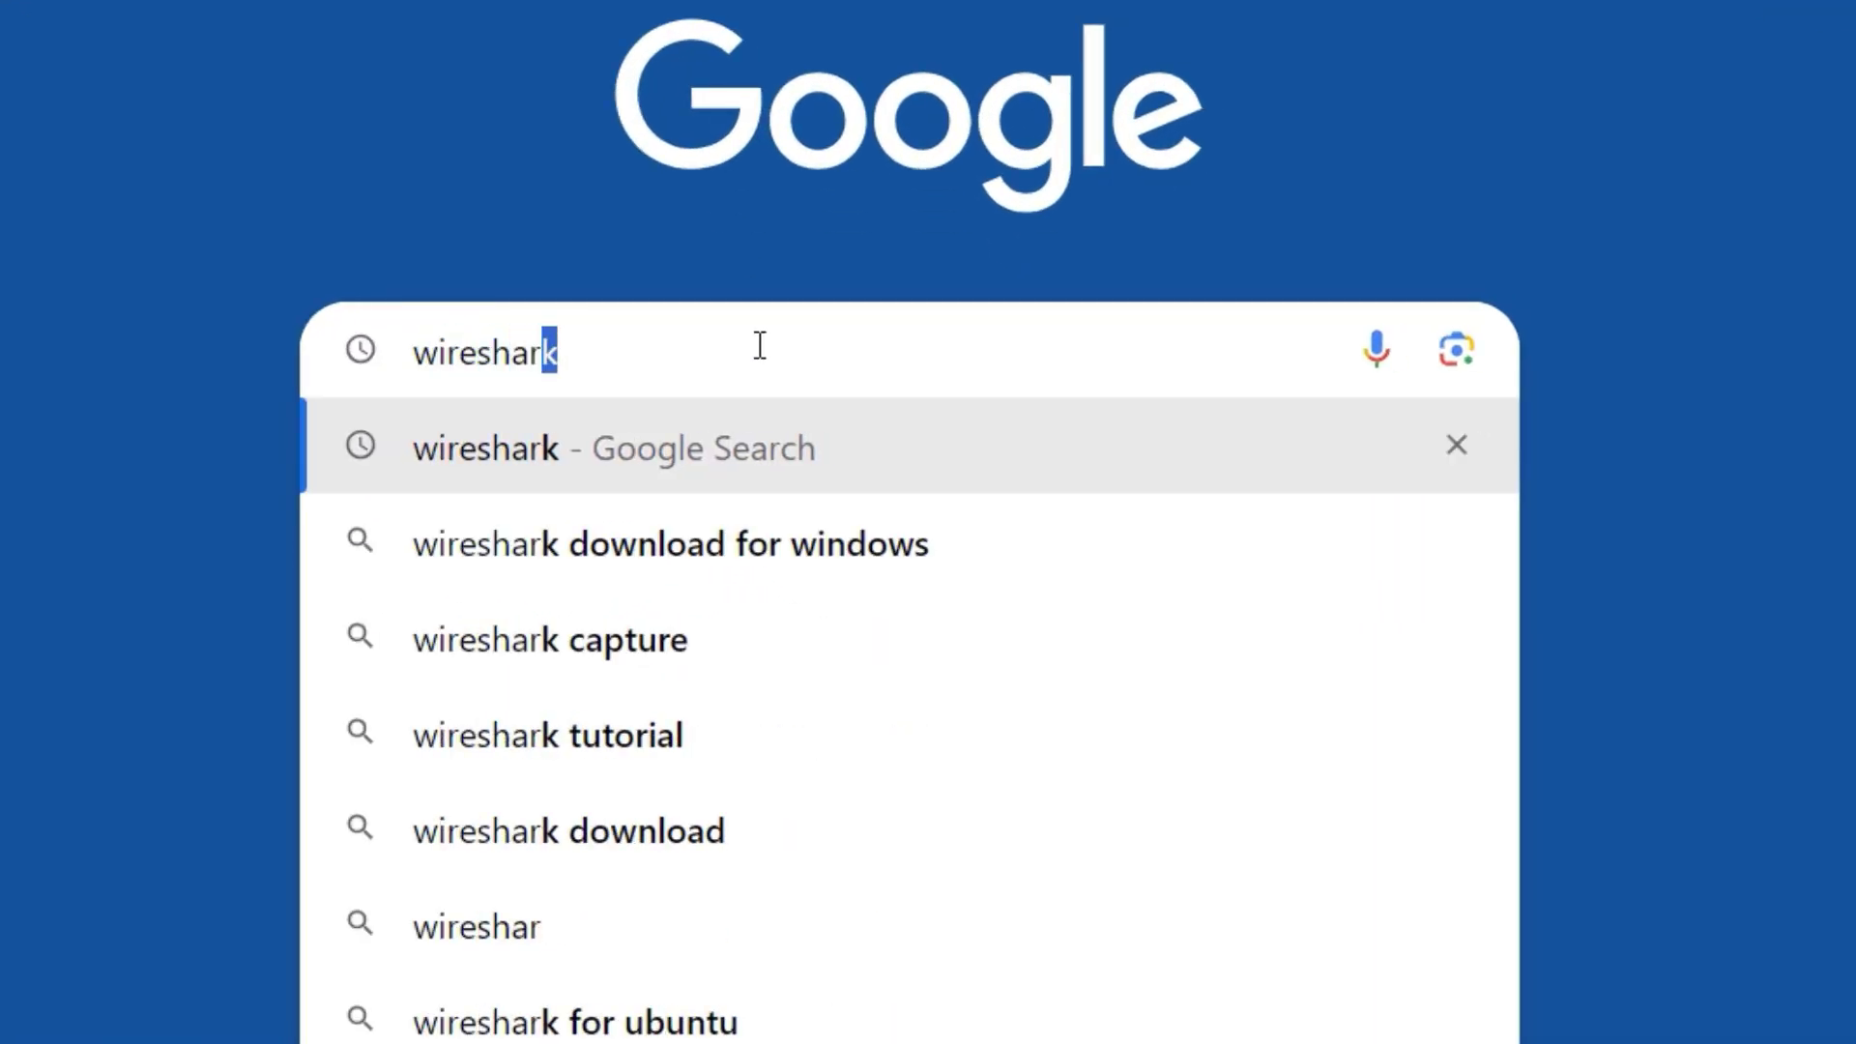
pyautogui.write('nloa')
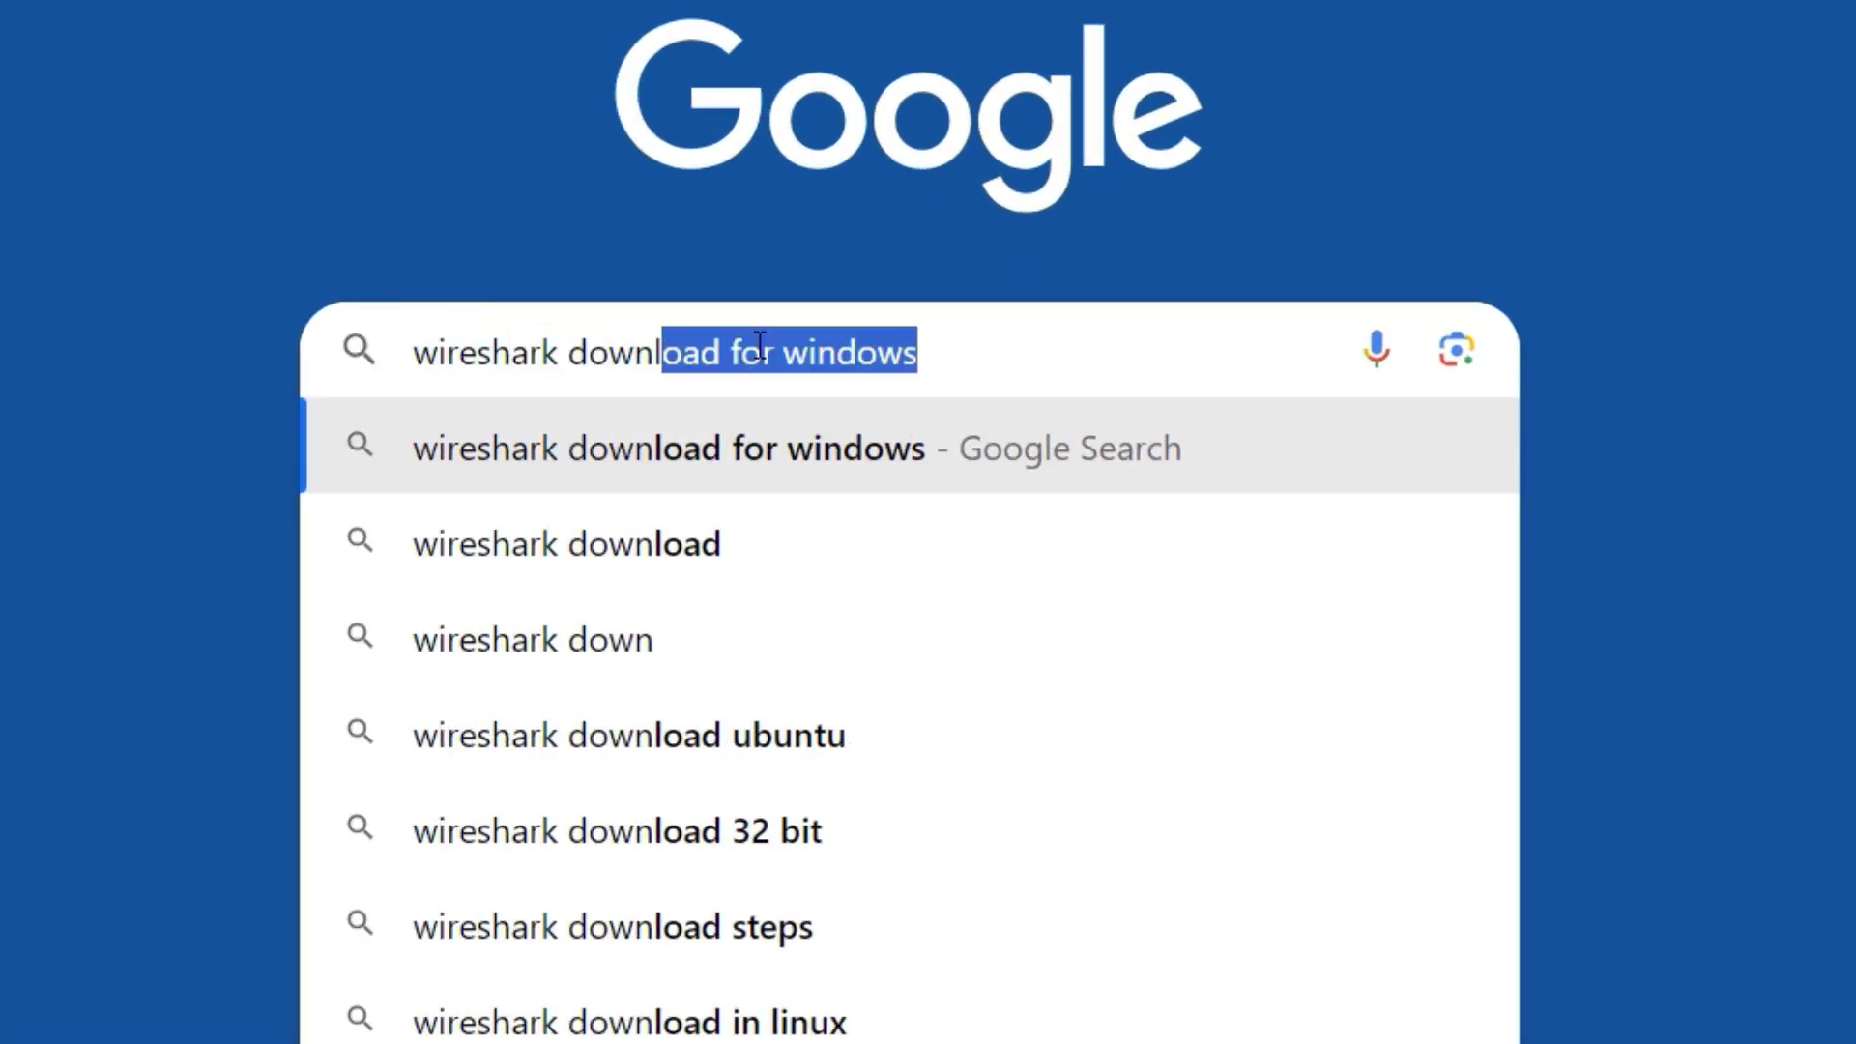
pyautogui.write('d')
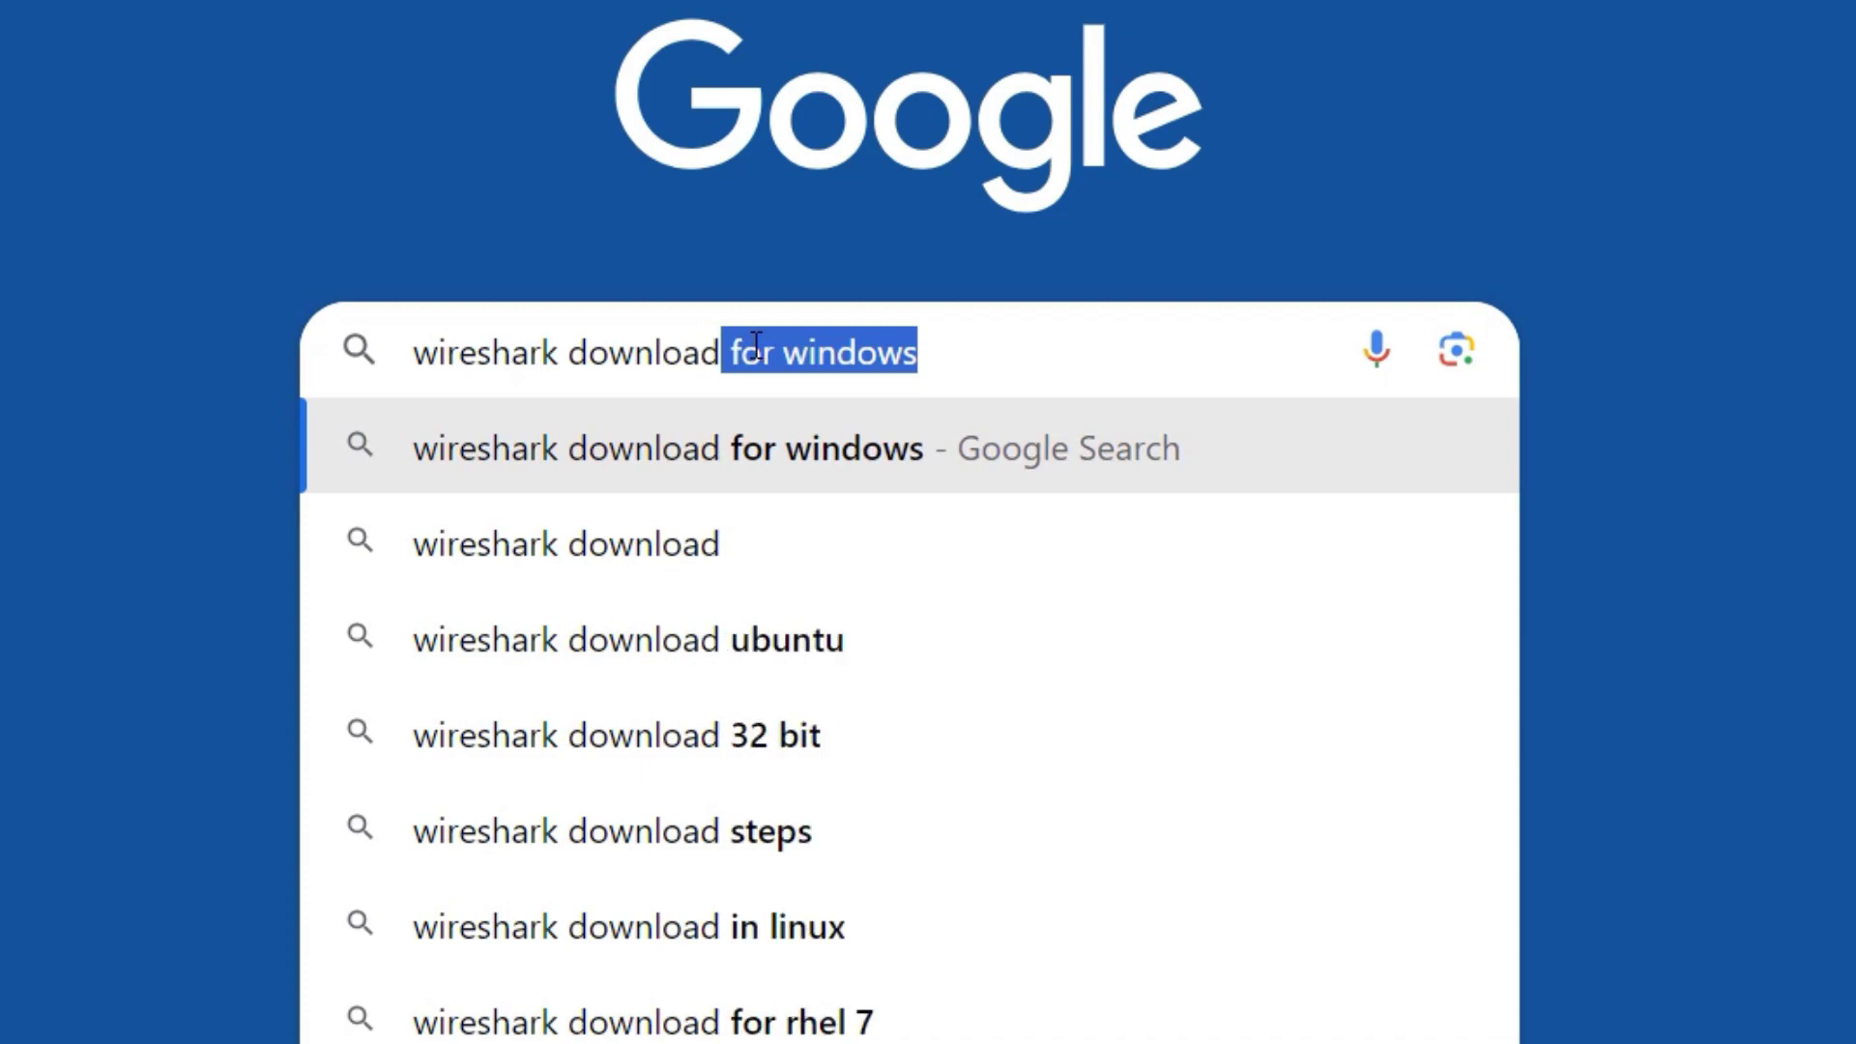
pyautogui.press('Return')
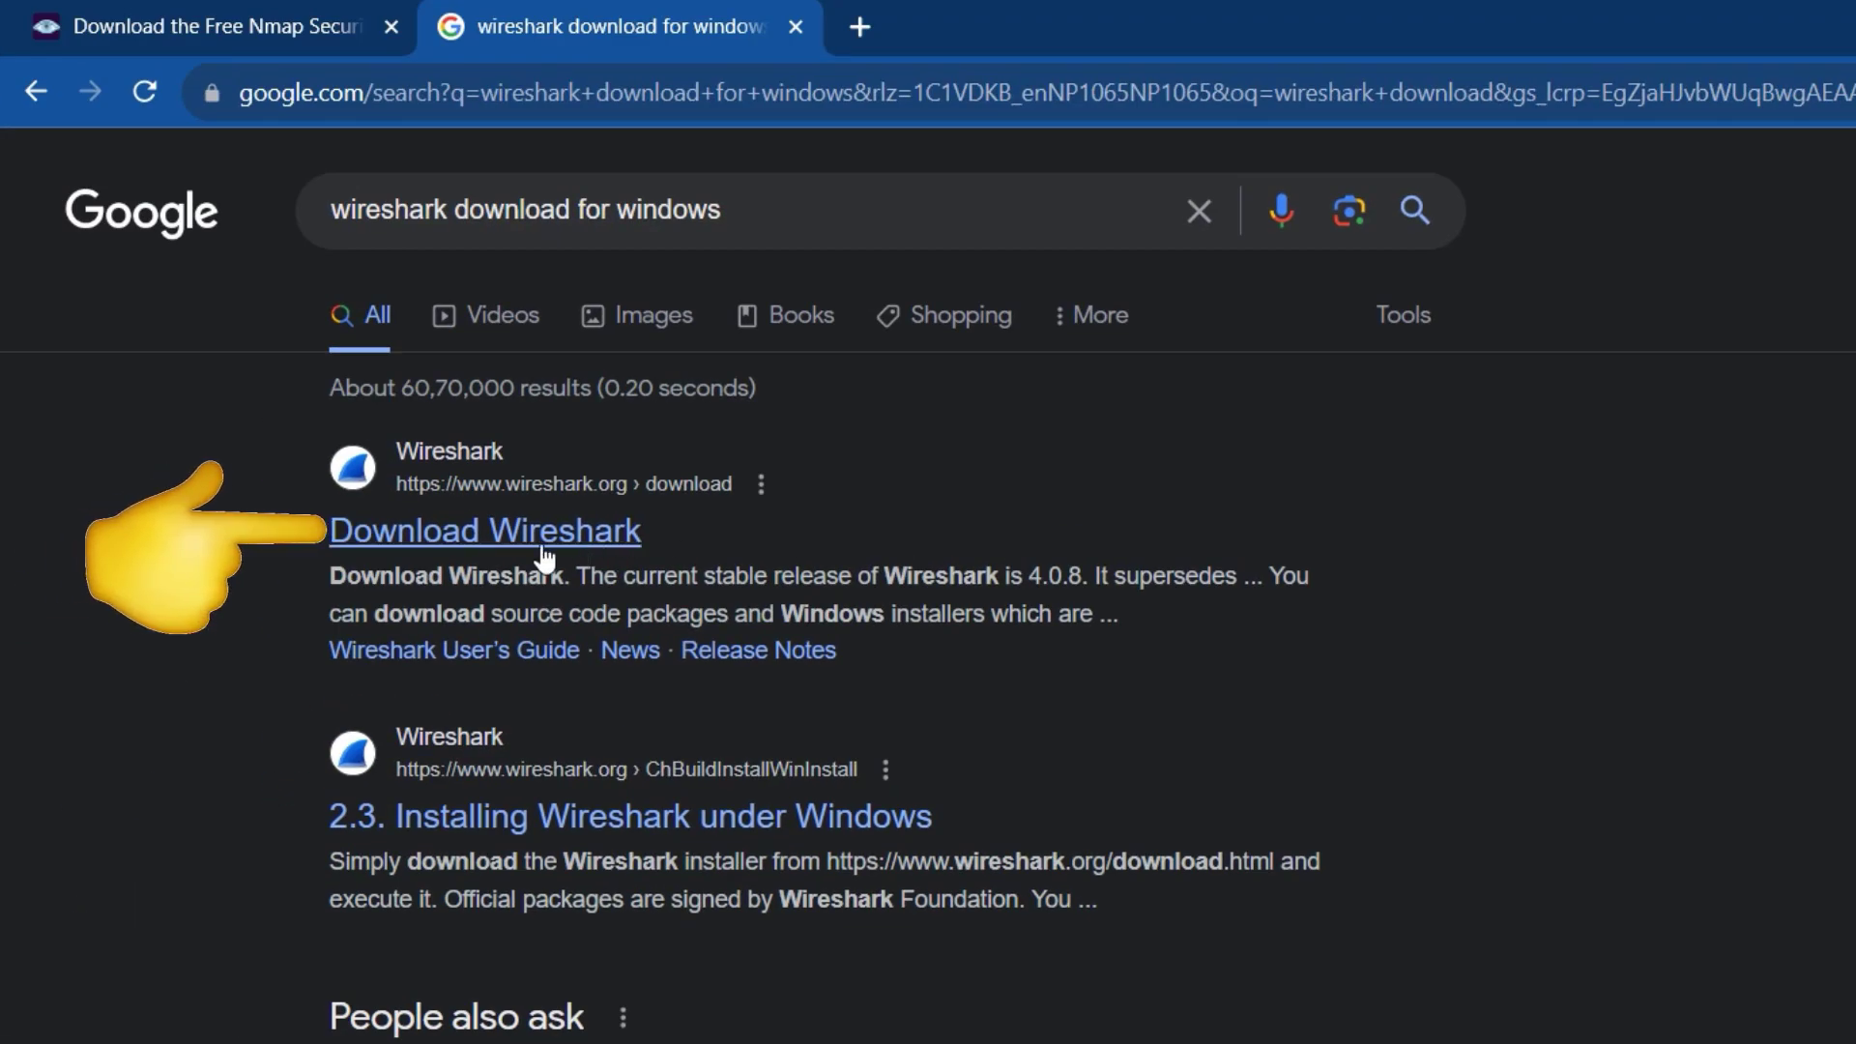
pyautogui.click(544, 559)
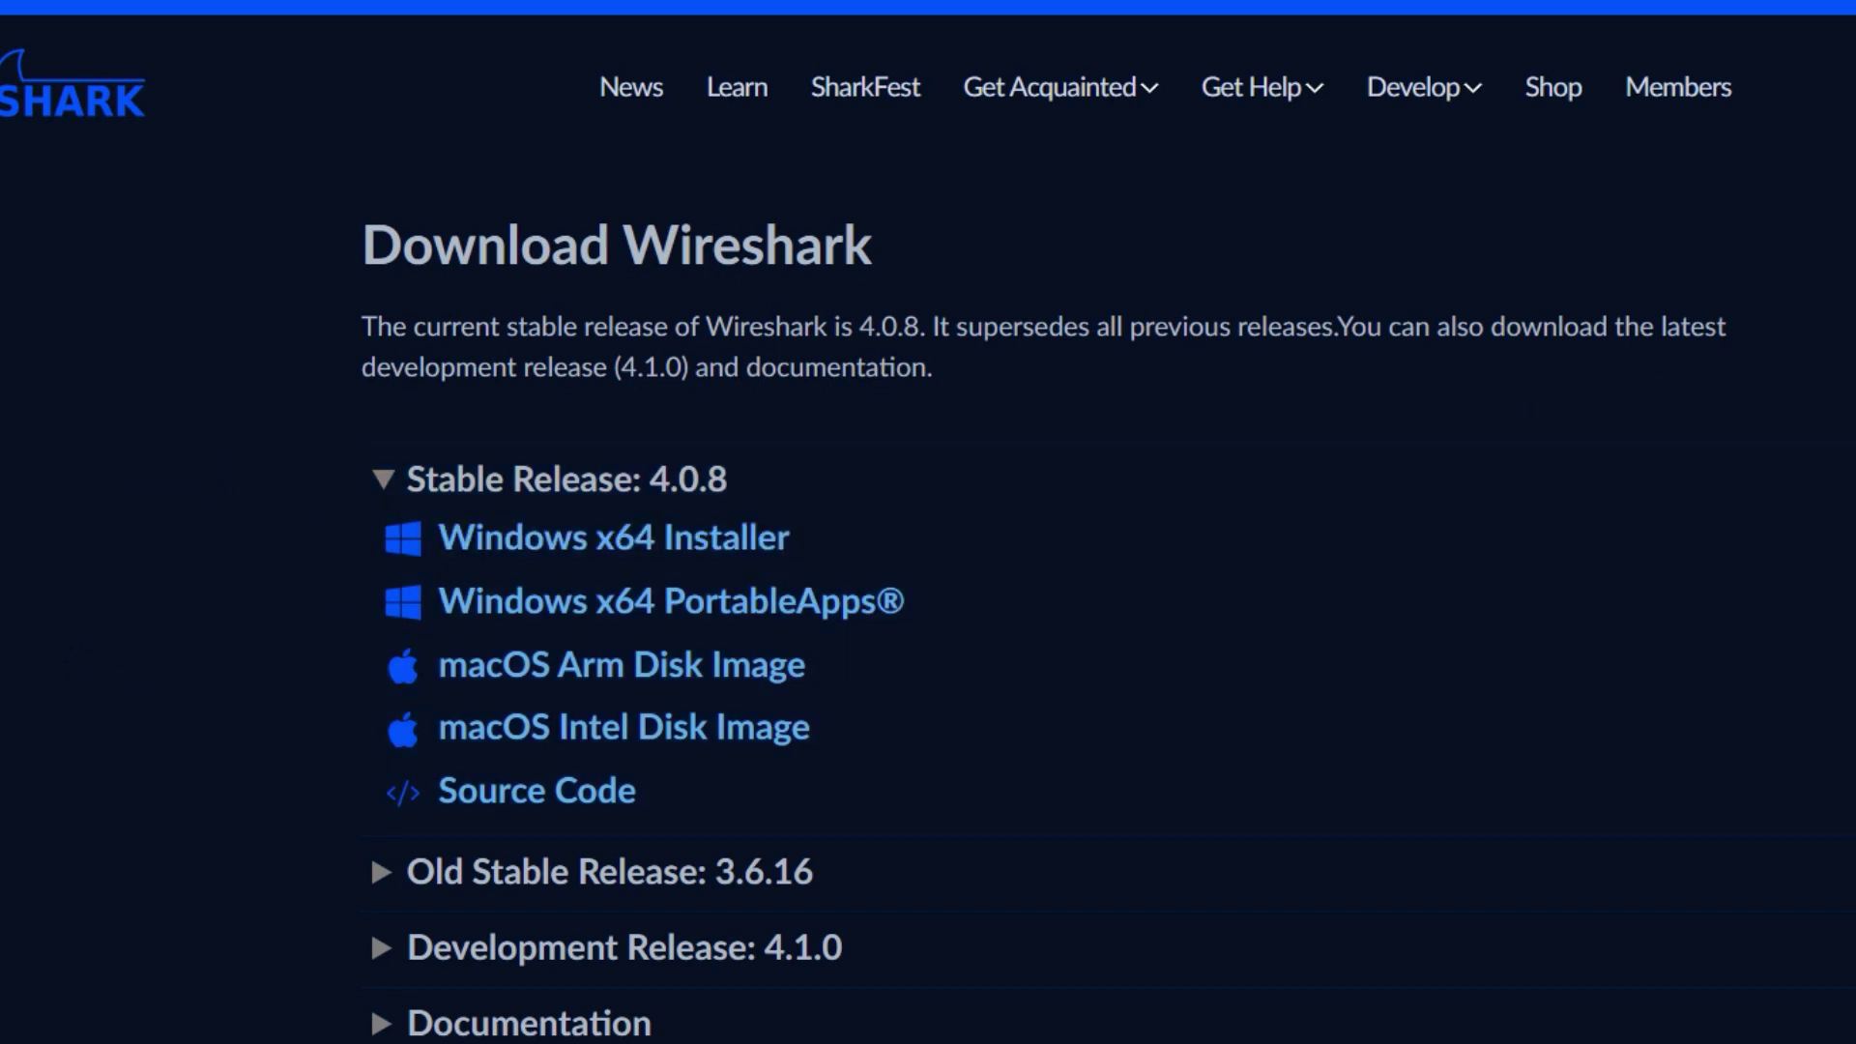
# Cancel the repeated download Wireshark-win64-4.0.8 (1).exe and close the recent downloads list.
pyautogui.click(1715, 70)
pyautogui.click(1693, 174)
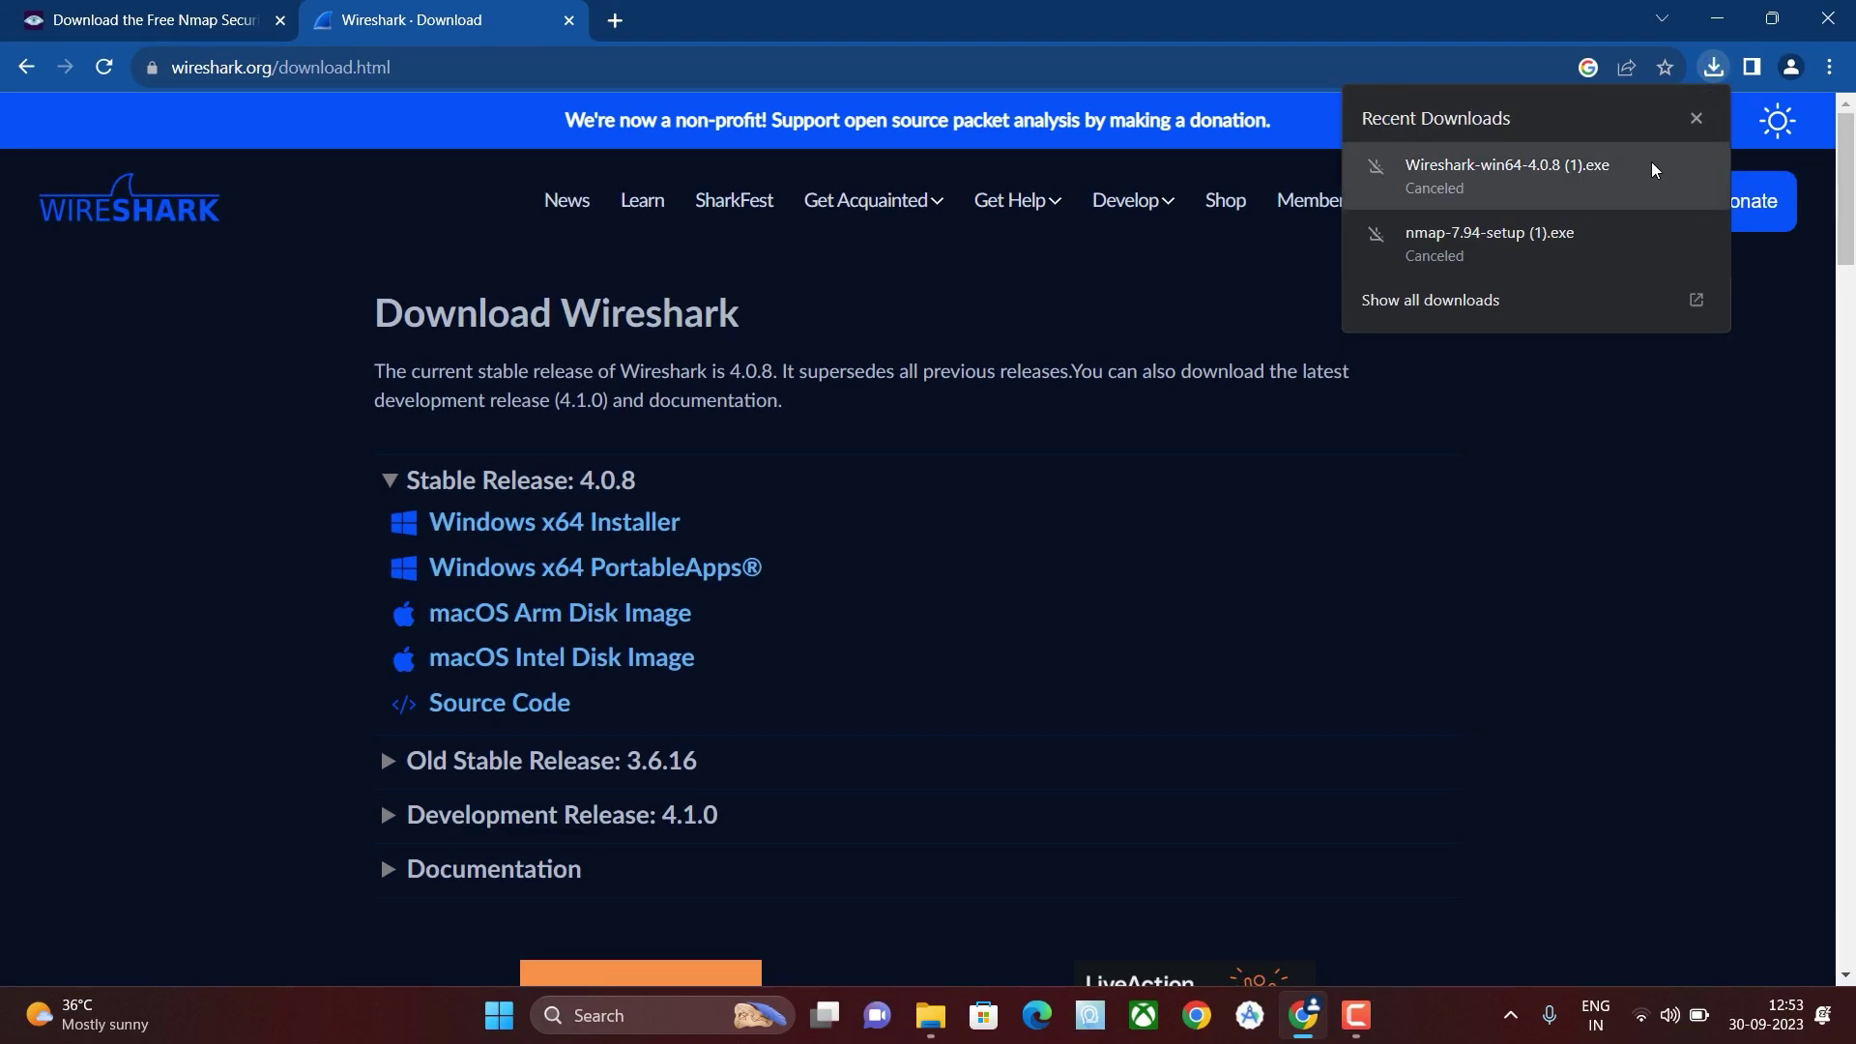
pyautogui.click(1693, 120)
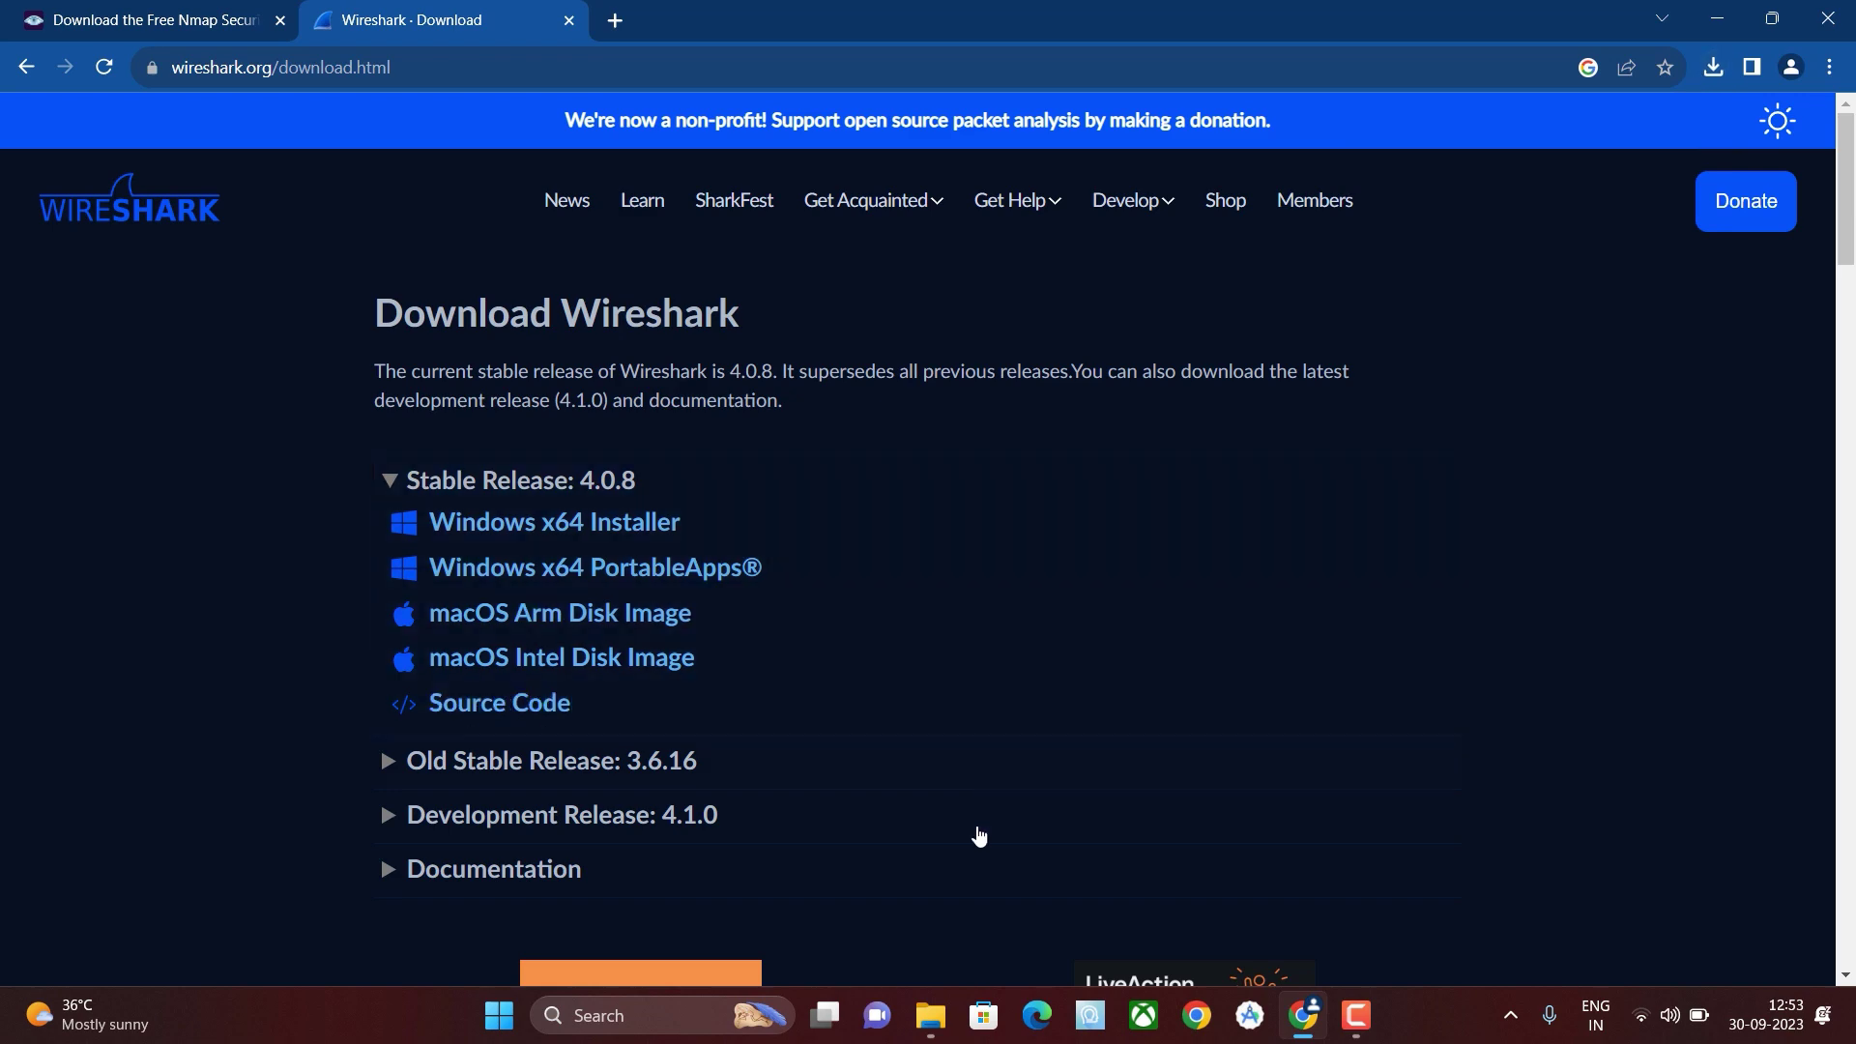
# Run Wireshark-win64-4.0.8.exe from the Downloads folder, acknowledge the license and keep the default components and options up to the install location.
pyautogui.click(930, 1015)
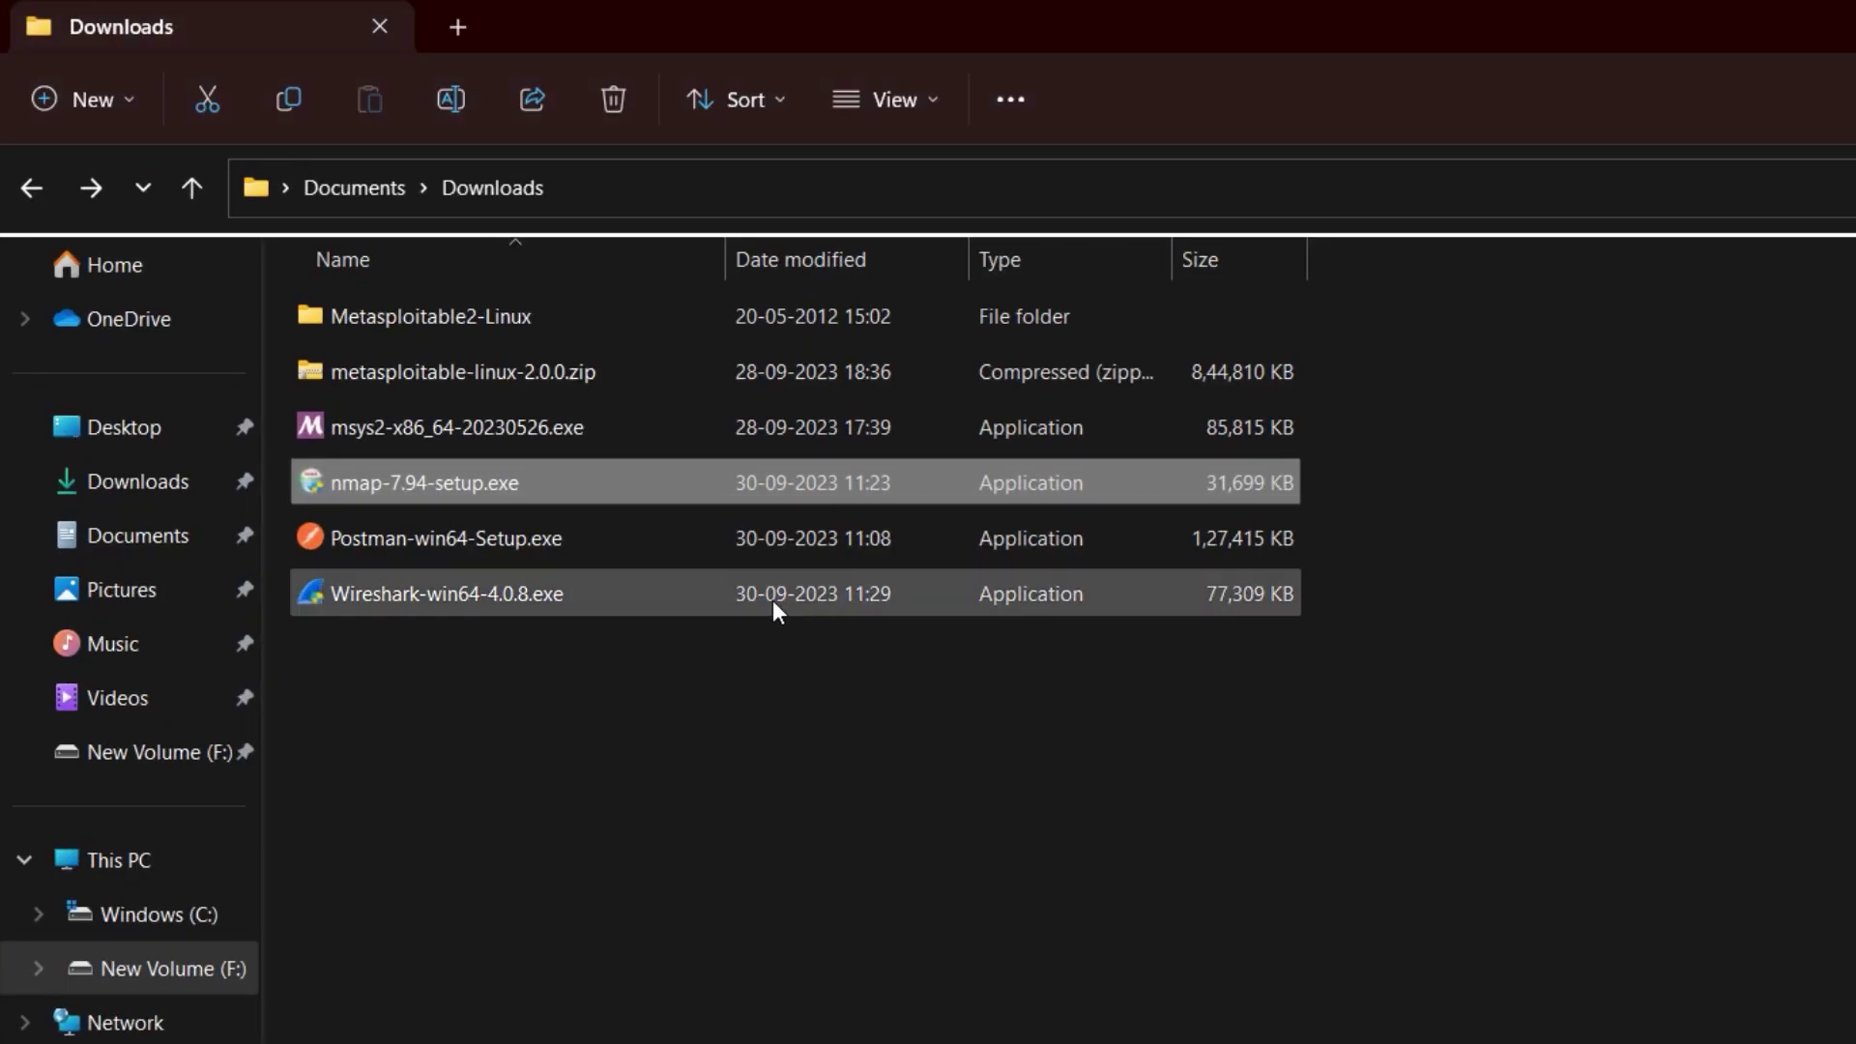
pyautogui.click(774, 600)
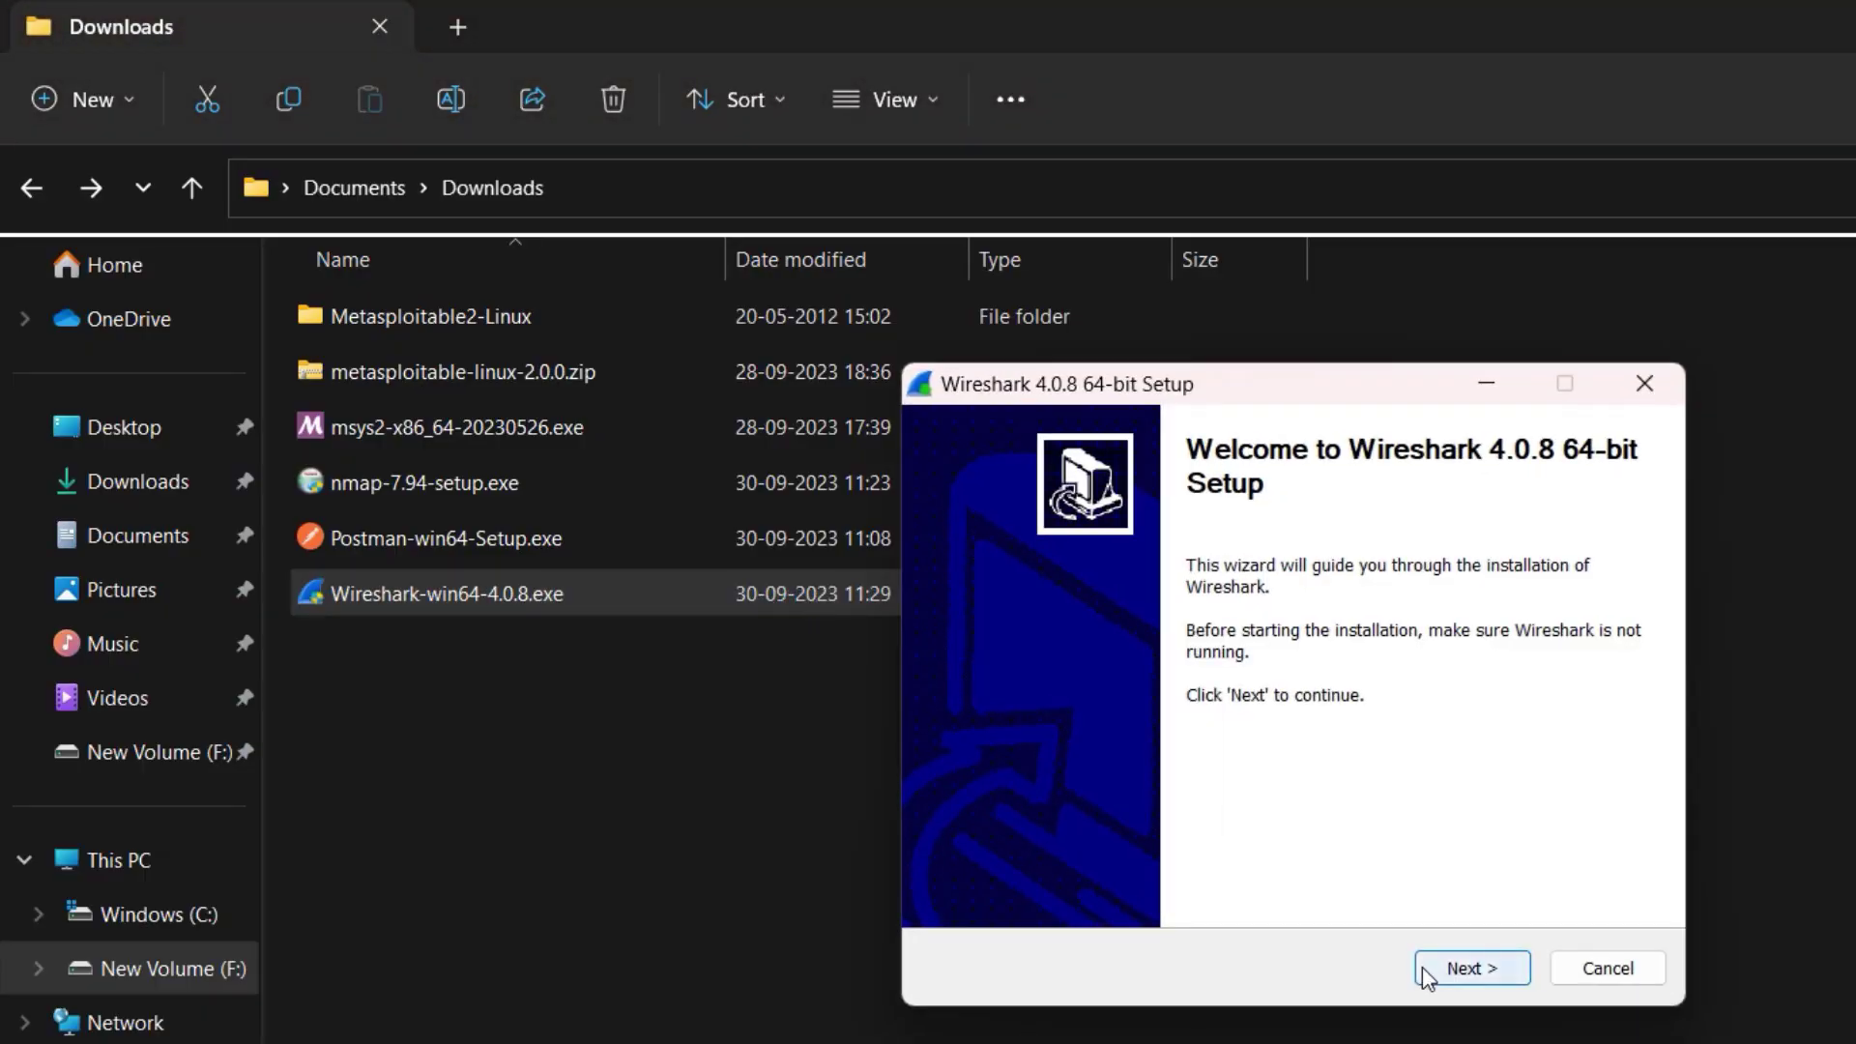
pyautogui.click(1422, 966)
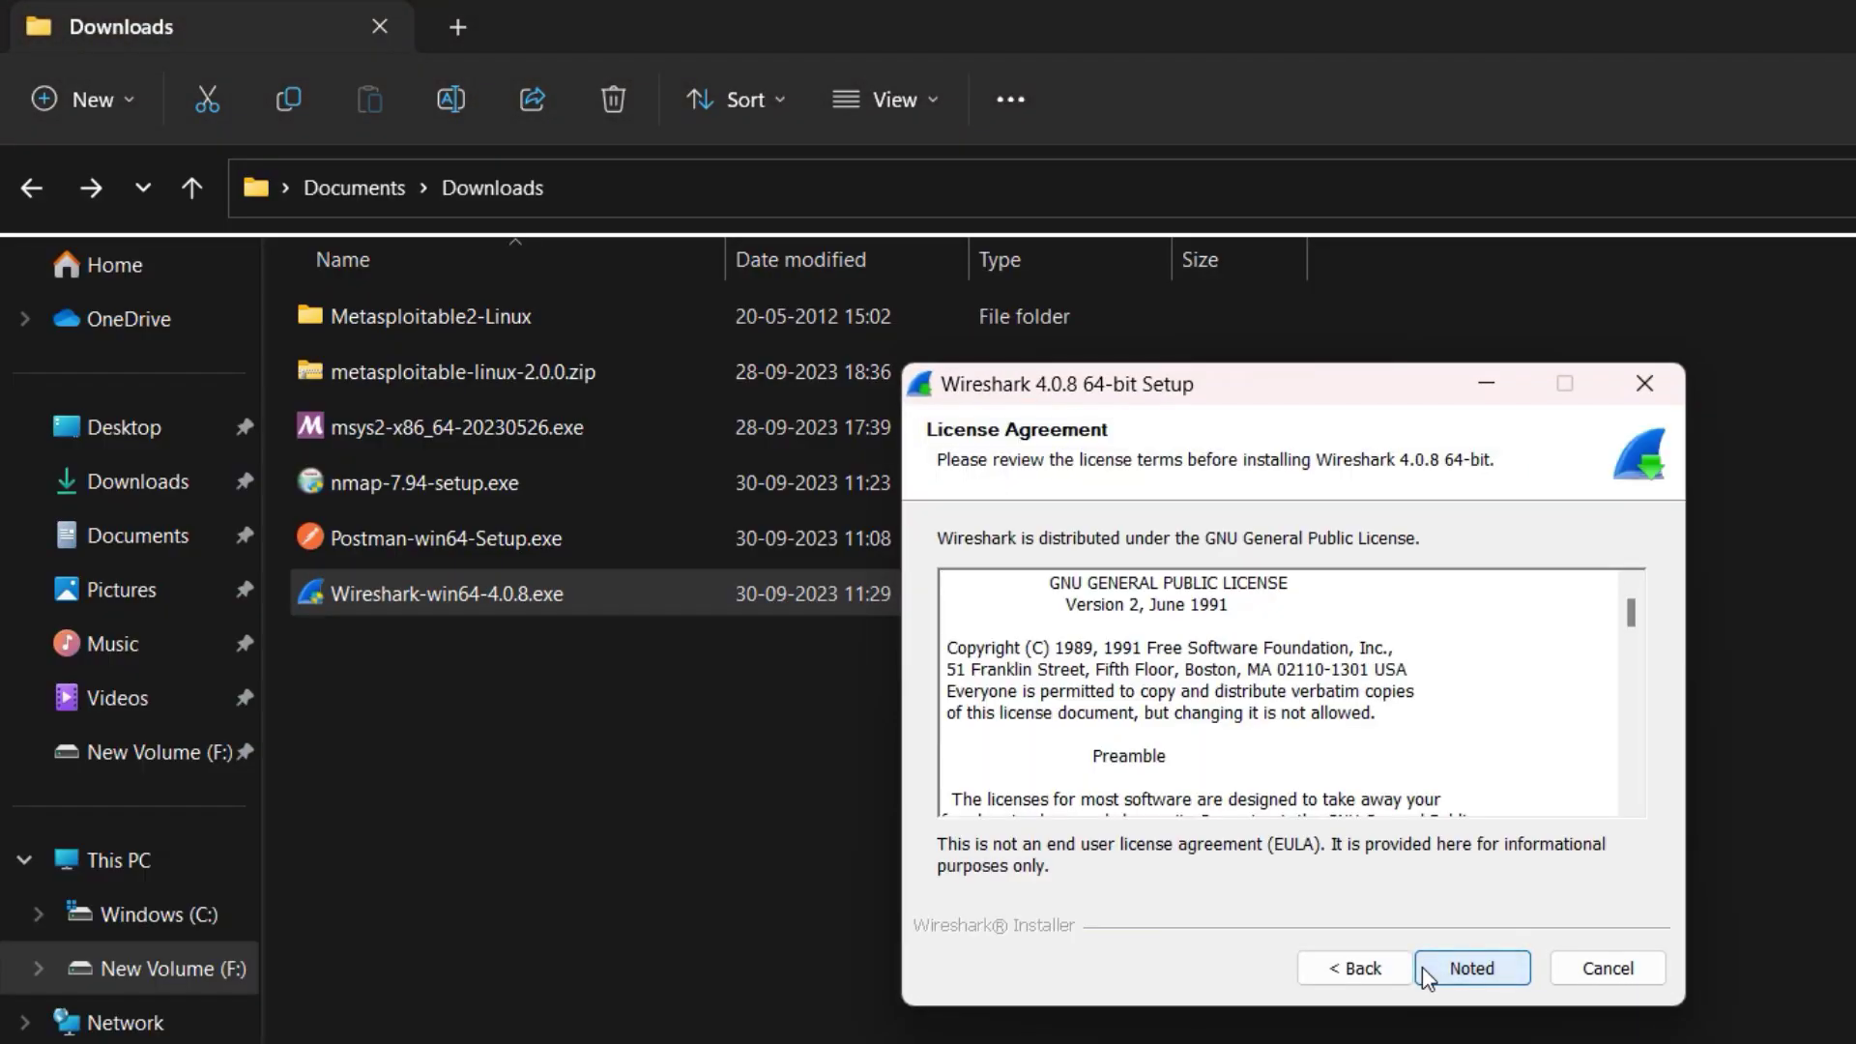
pyautogui.click(1423, 966)
pyautogui.click(1422, 967)
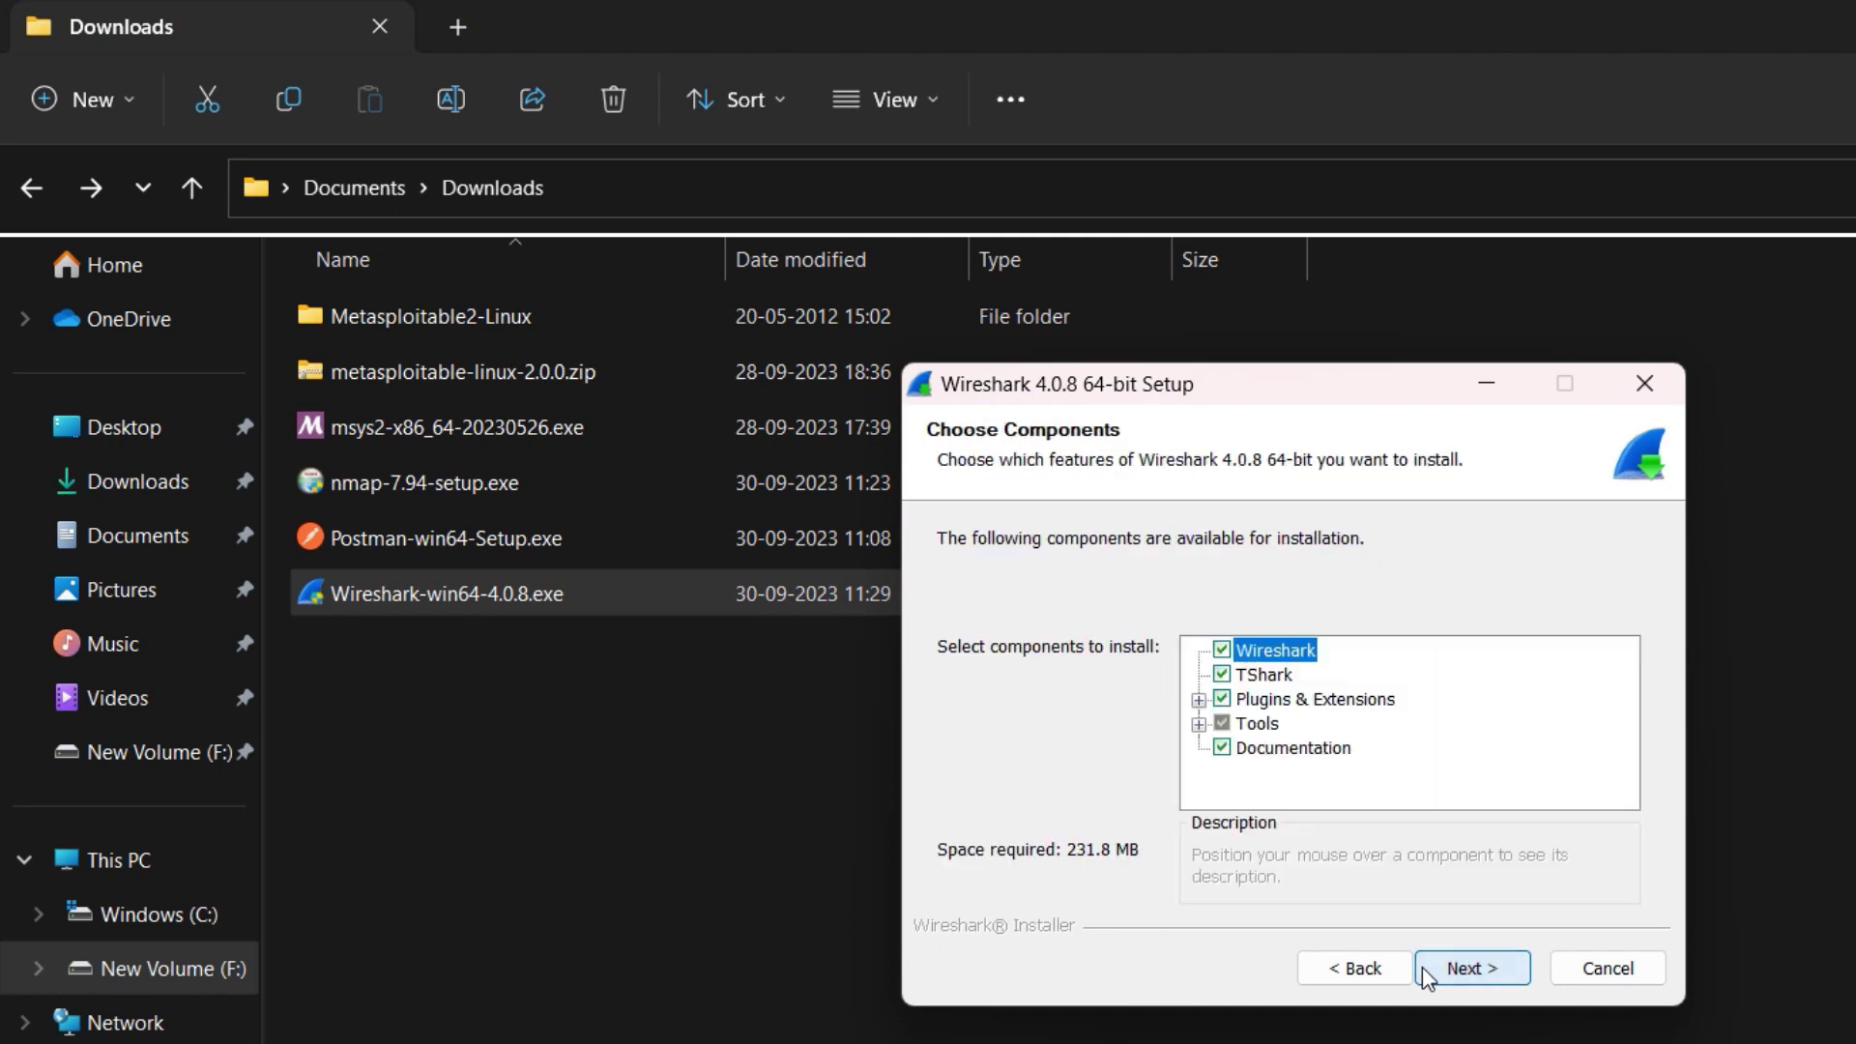
pyautogui.click(1423, 966)
pyautogui.click(1422, 966)
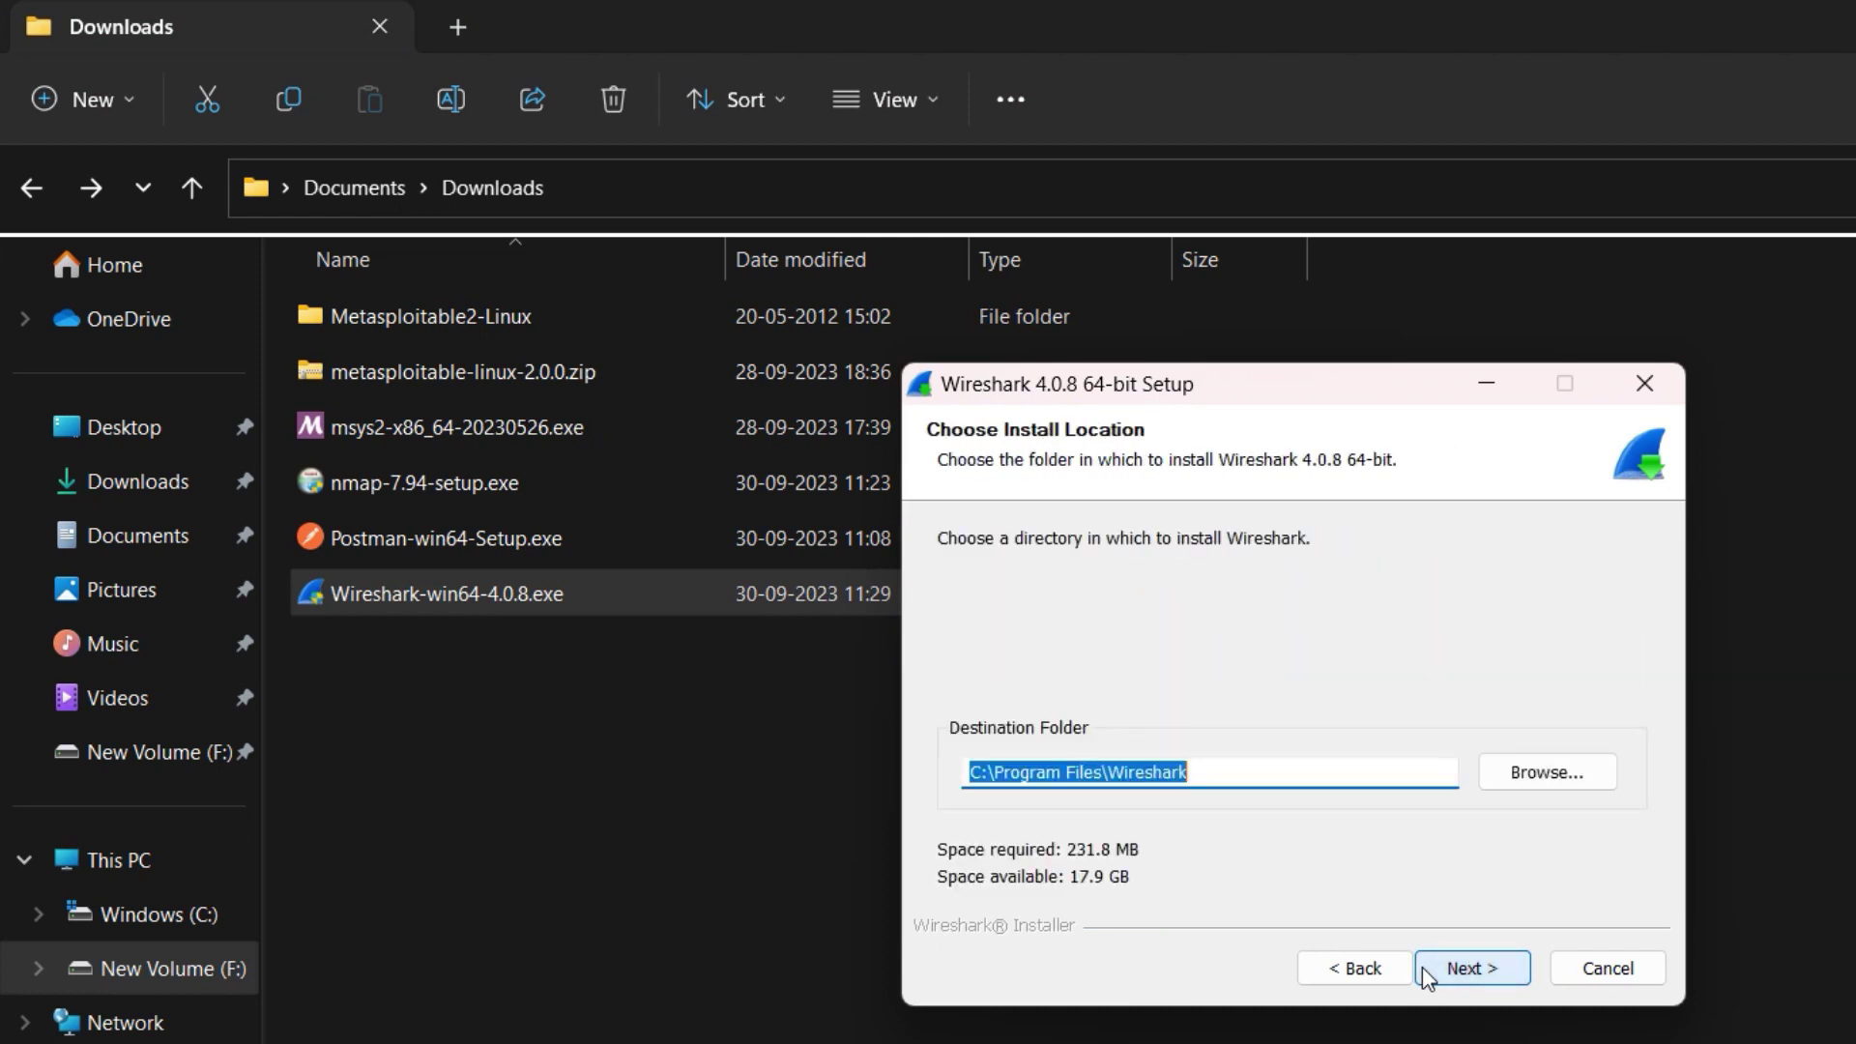
# Install Wireshark into F:\VirtualBox VMs by pasting that path, leaving USBPcap 1.5.4.0 unselected, and finish the setup without showing the news.
pyautogui.rightClick(1174, 771)
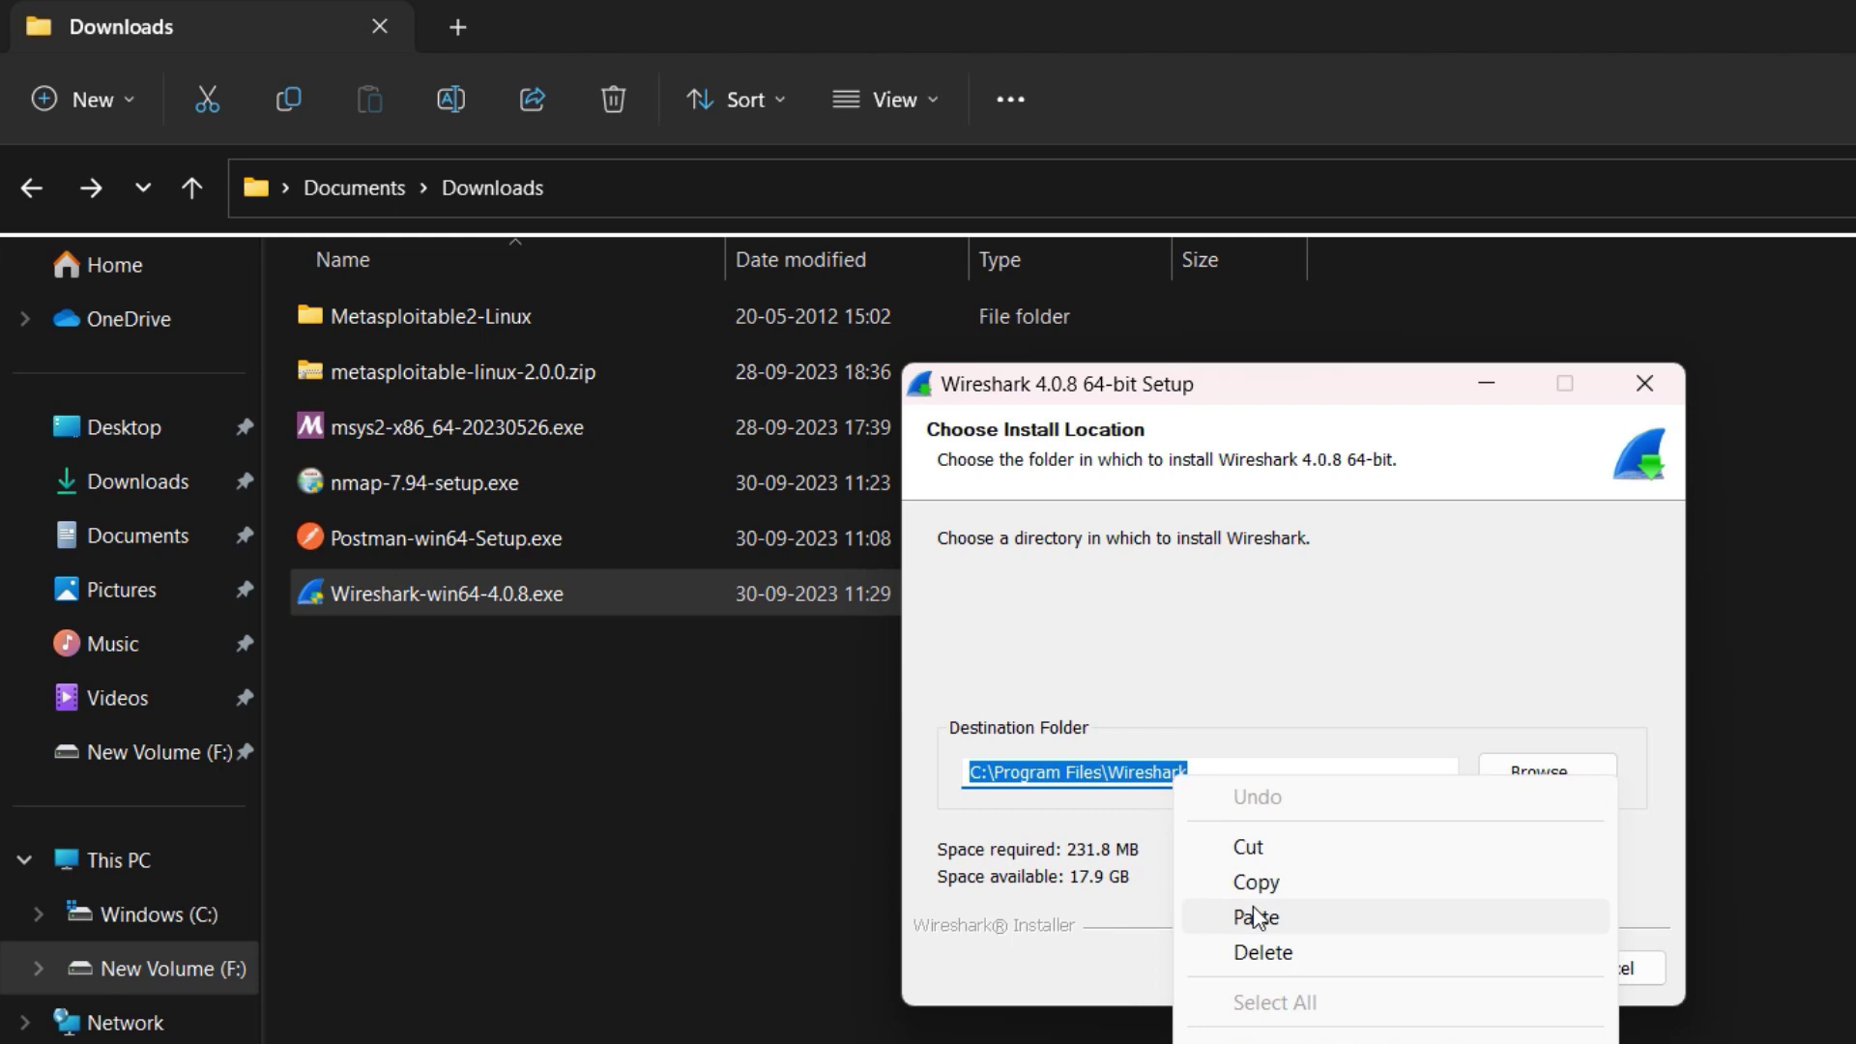
pyautogui.click(1256, 916)
pyautogui.click(1467, 970)
pyautogui.click(1467, 969)
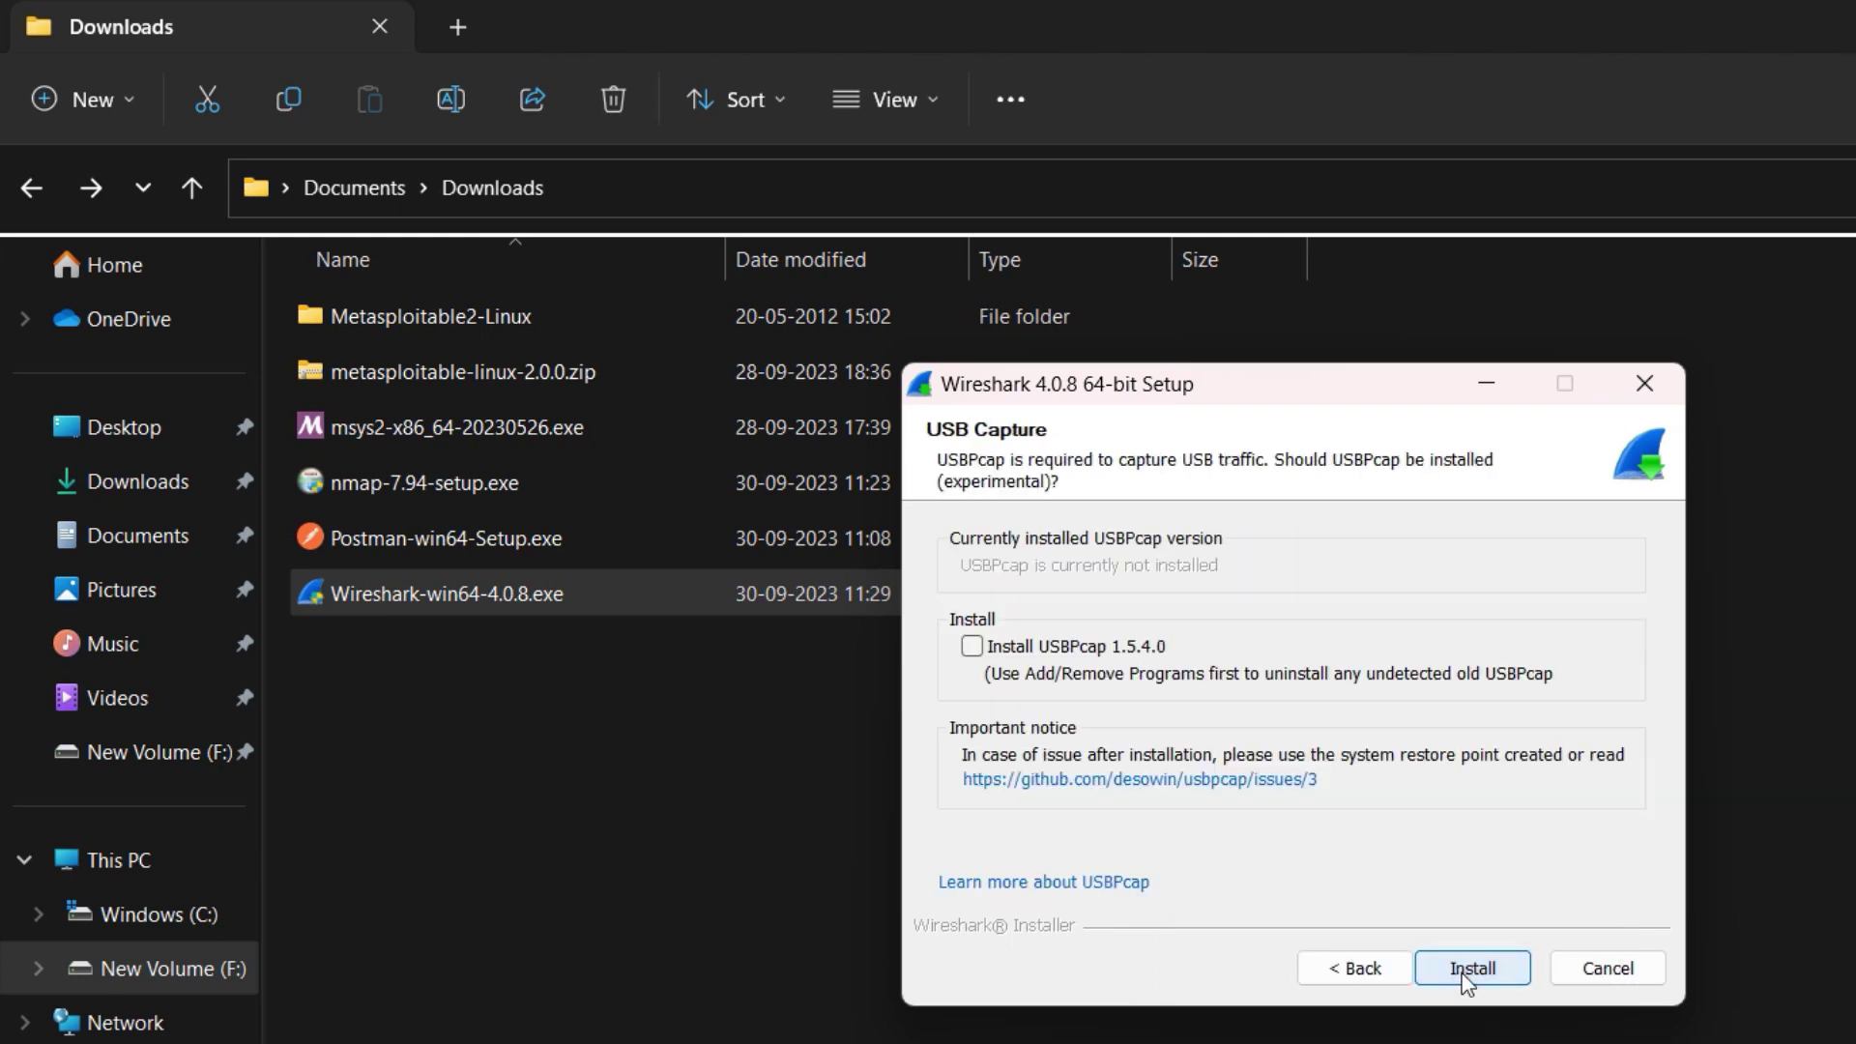
pyautogui.click(1467, 969)
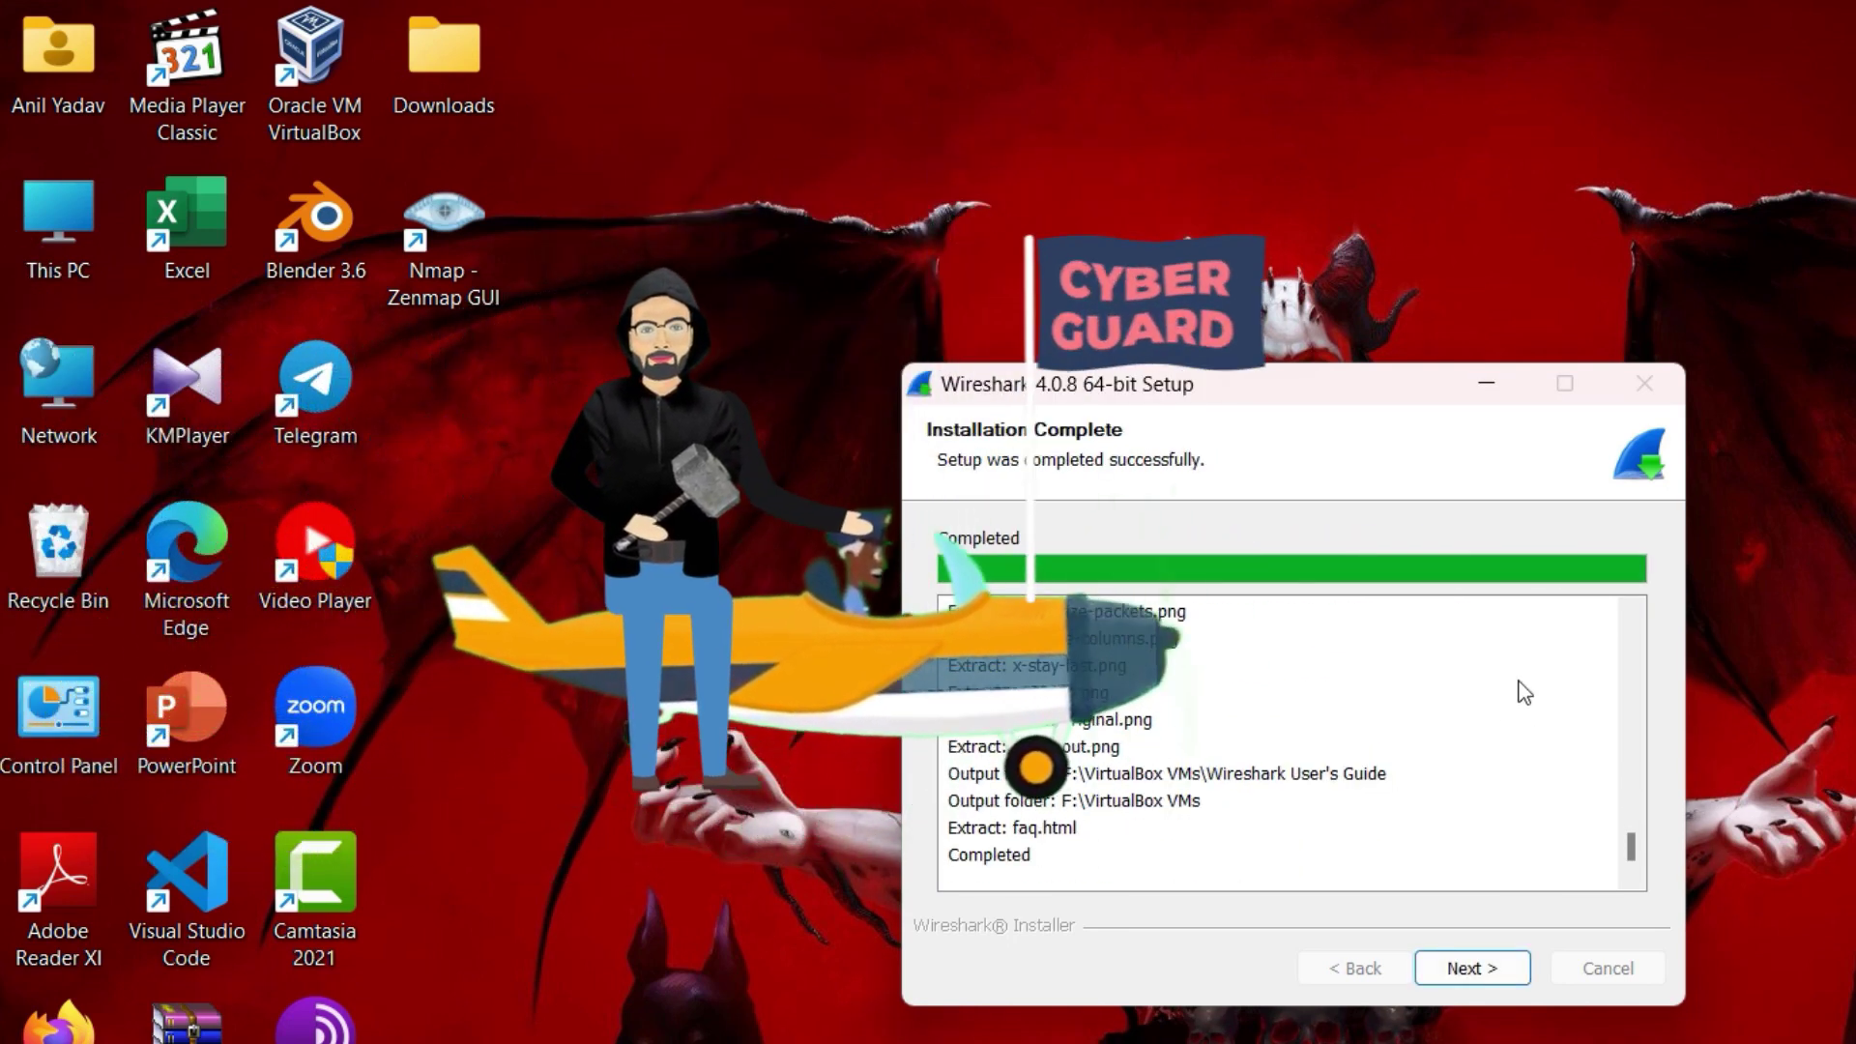
pyautogui.click(1492, 961)
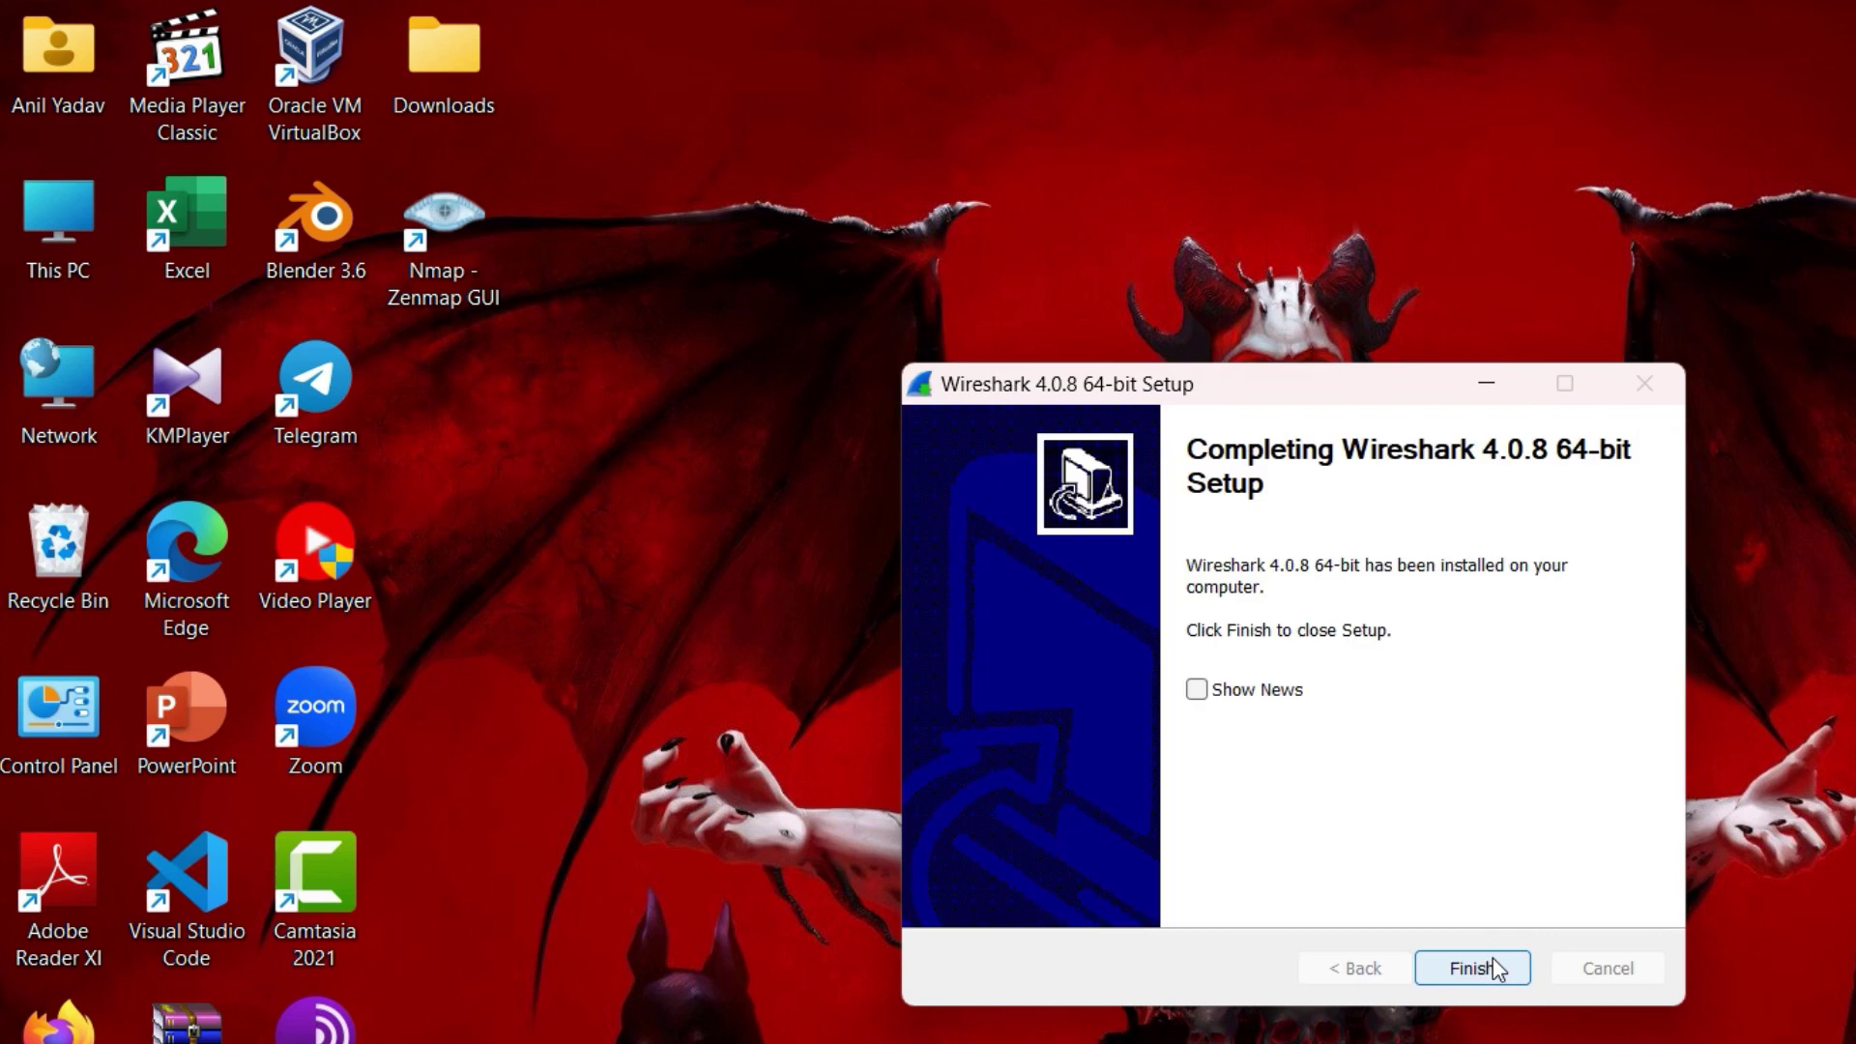
pyautogui.click(1492, 957)
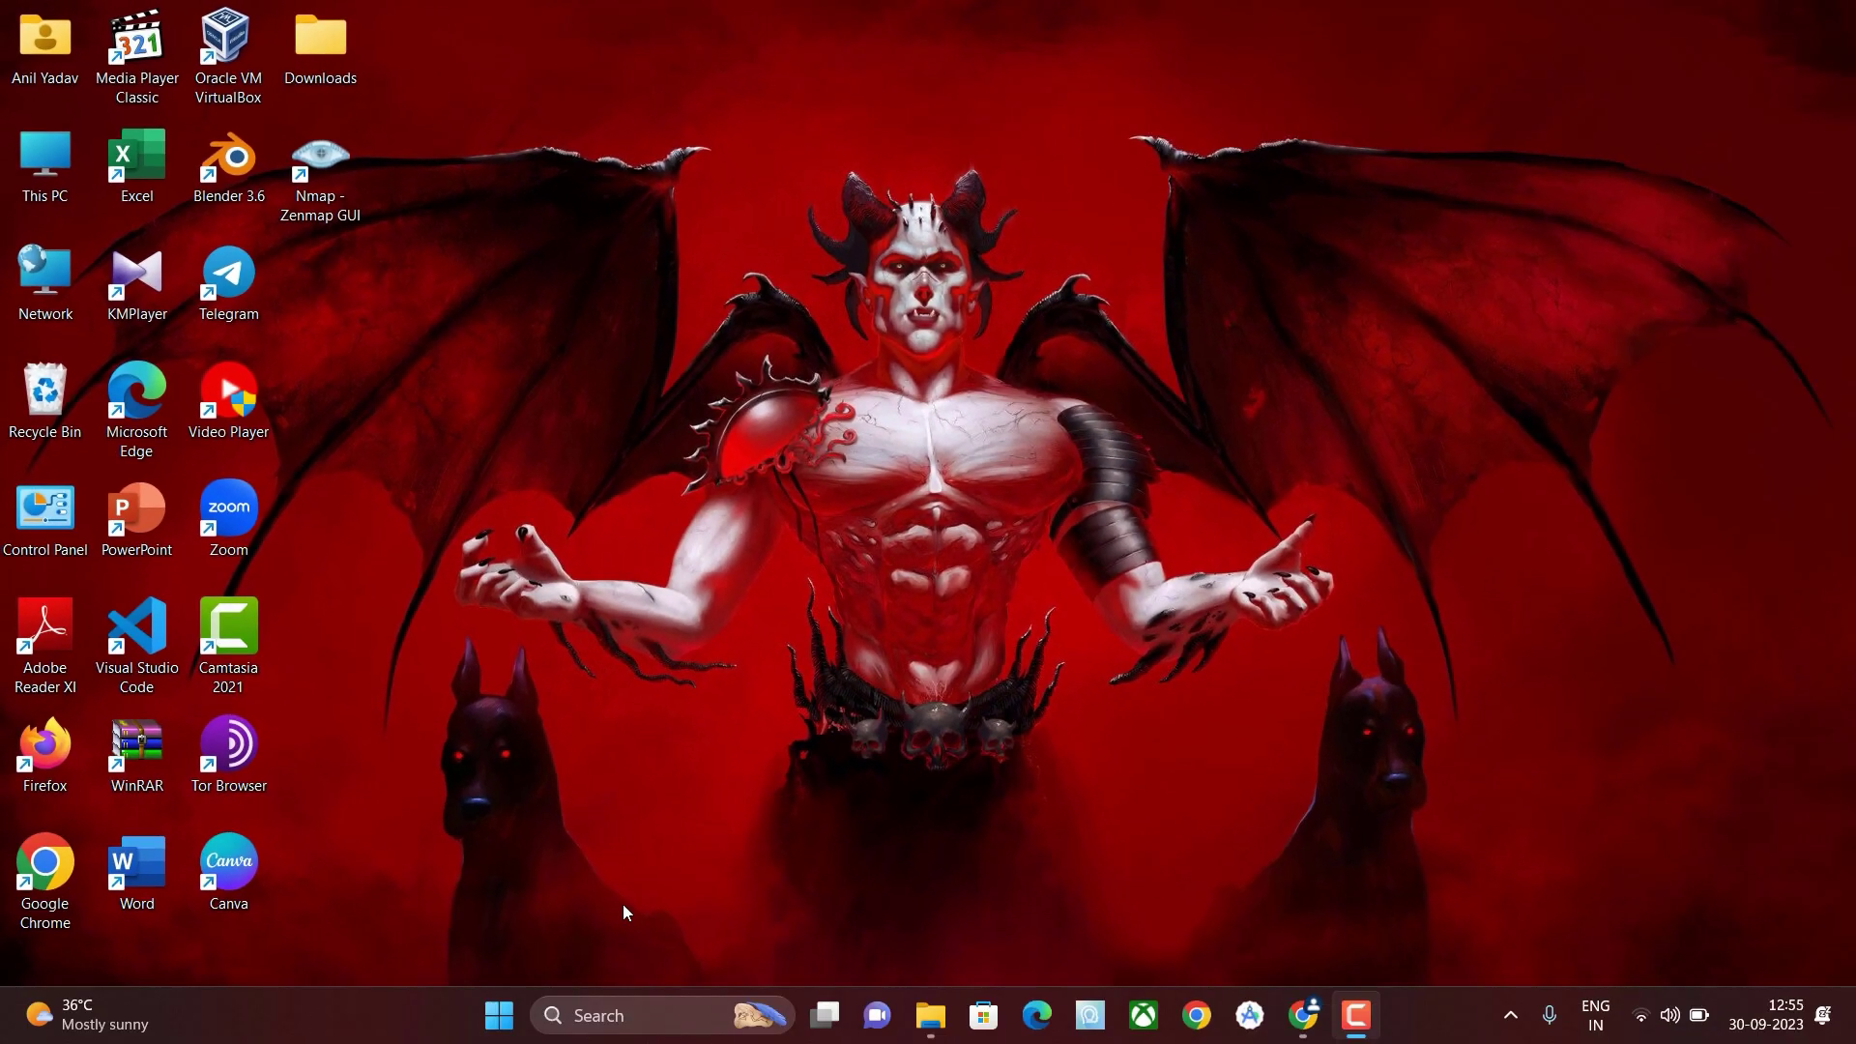
# Find Wireshark with Windows search, open its file location and put its shortcut on the desktop, then close the folder window.
pyautogui.click(609, 1013)
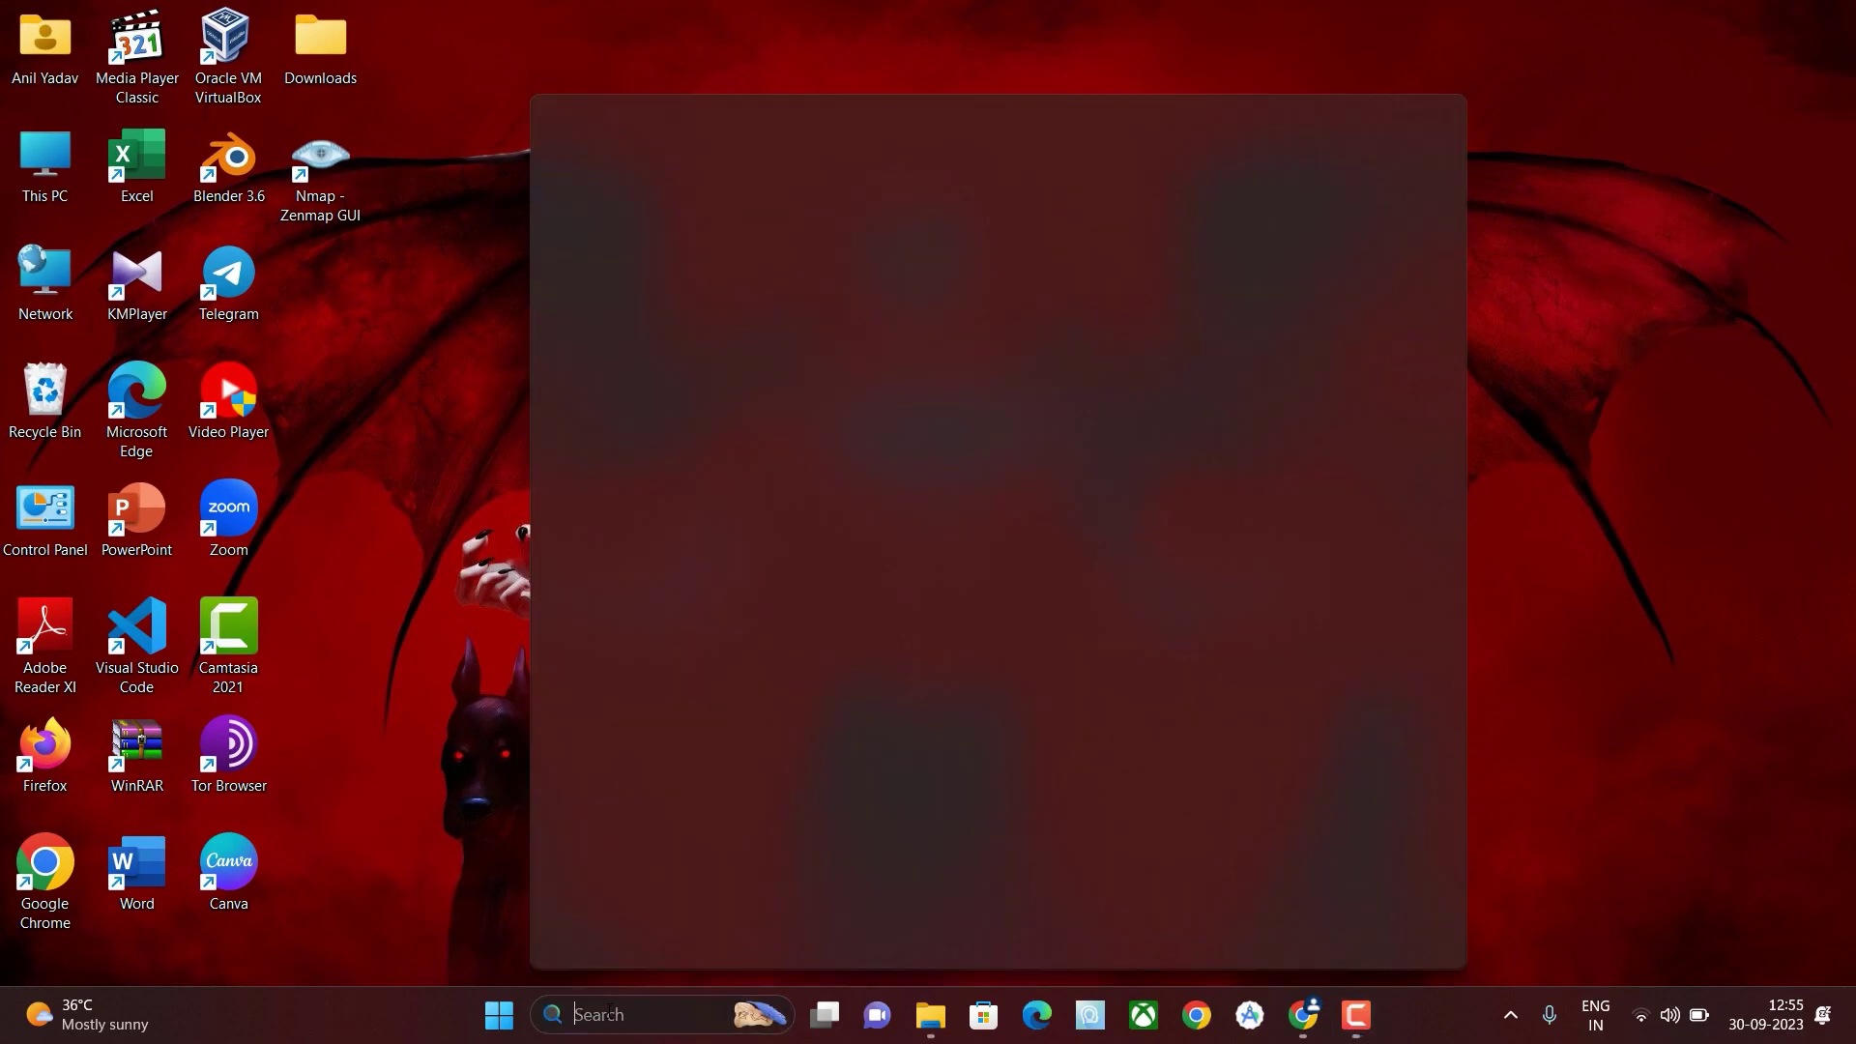
pyautogui.write('wireshark')
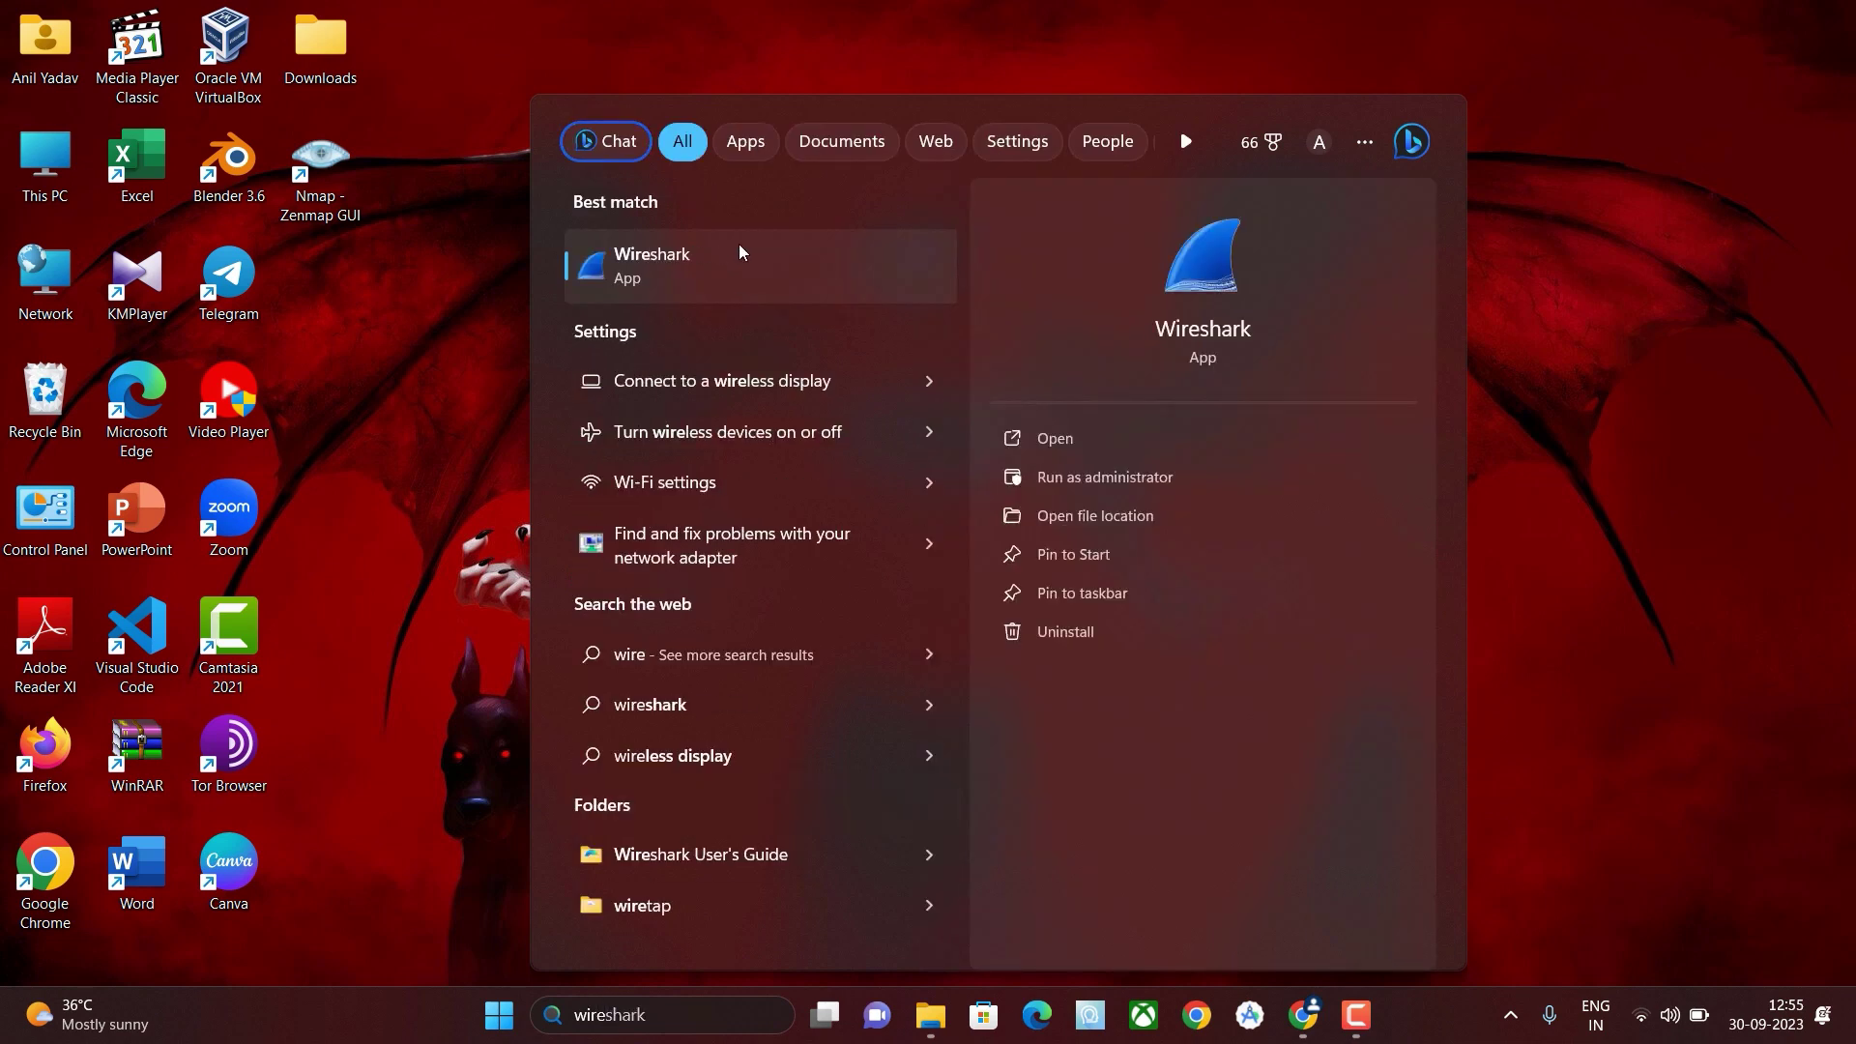
pyautogui.click(1073, 515)
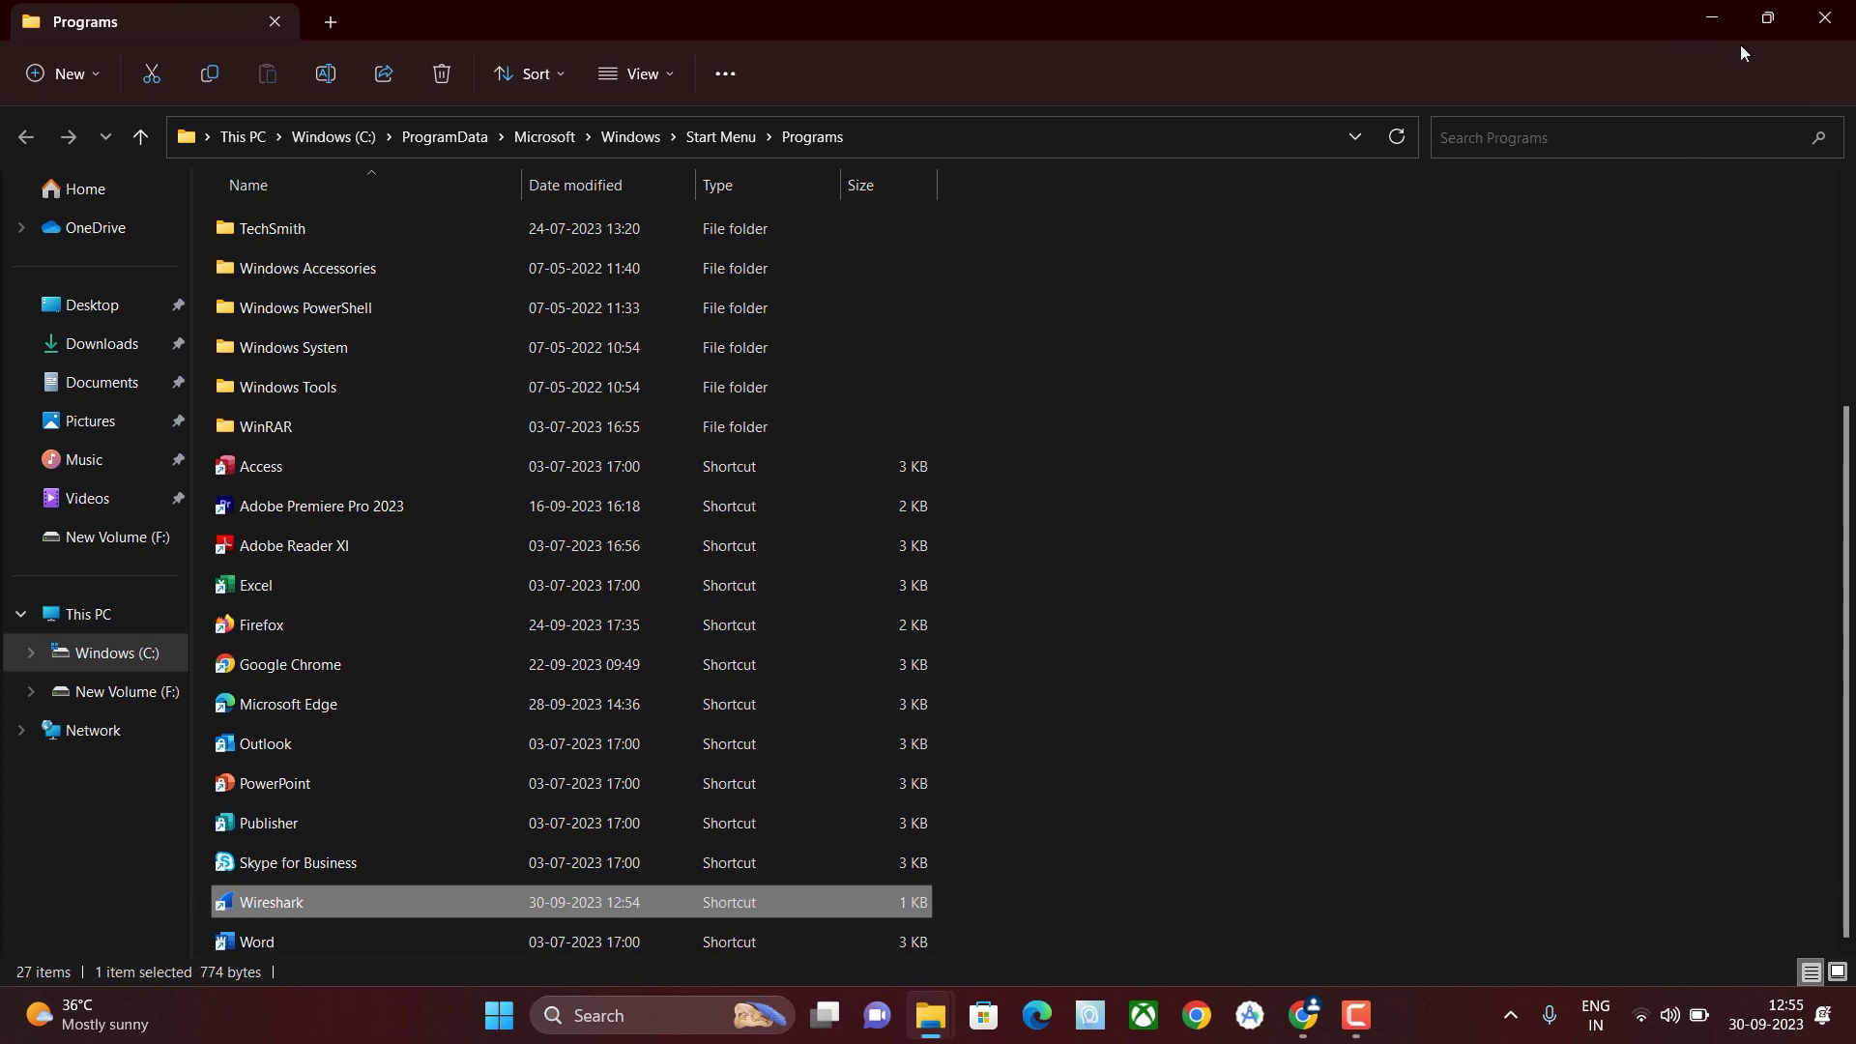
pyautogui.click(1785, 10)
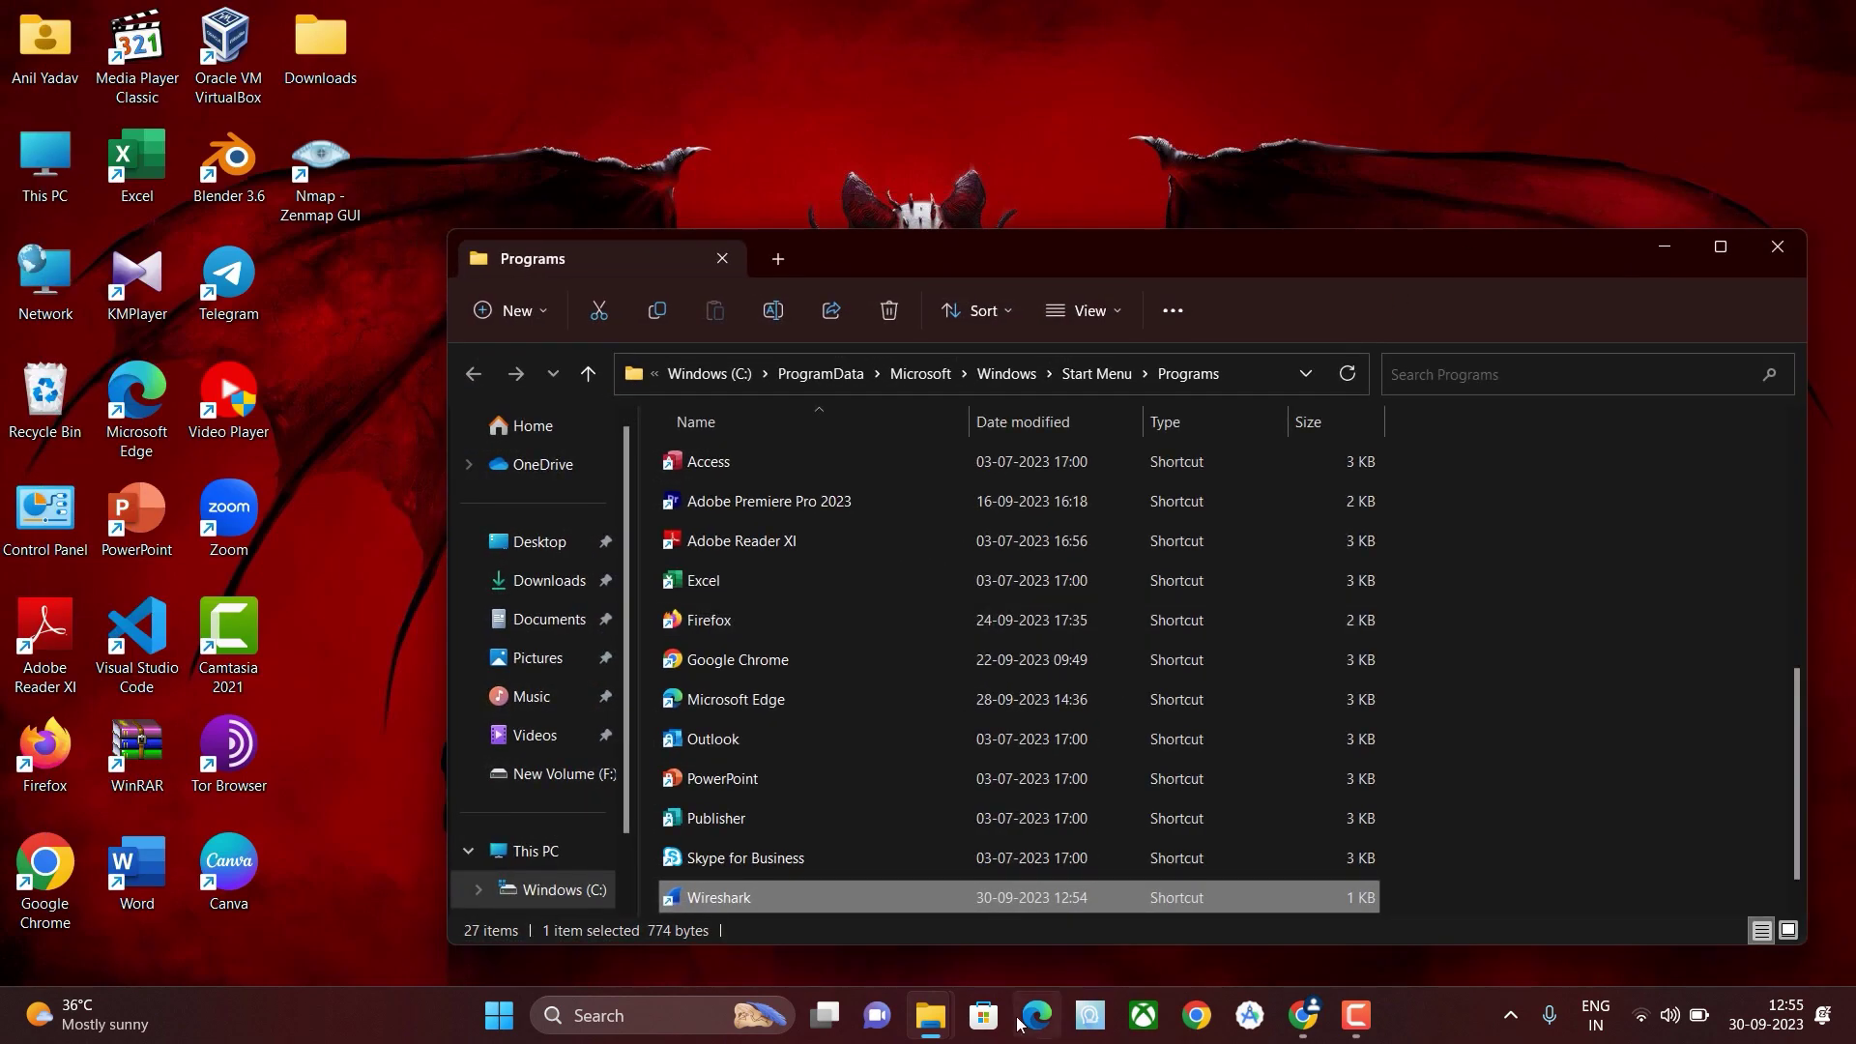
pyautogui.moveTo(979, 911); pyautogui.dragTo(329, 303)
pyautogui.click(1782, 241)
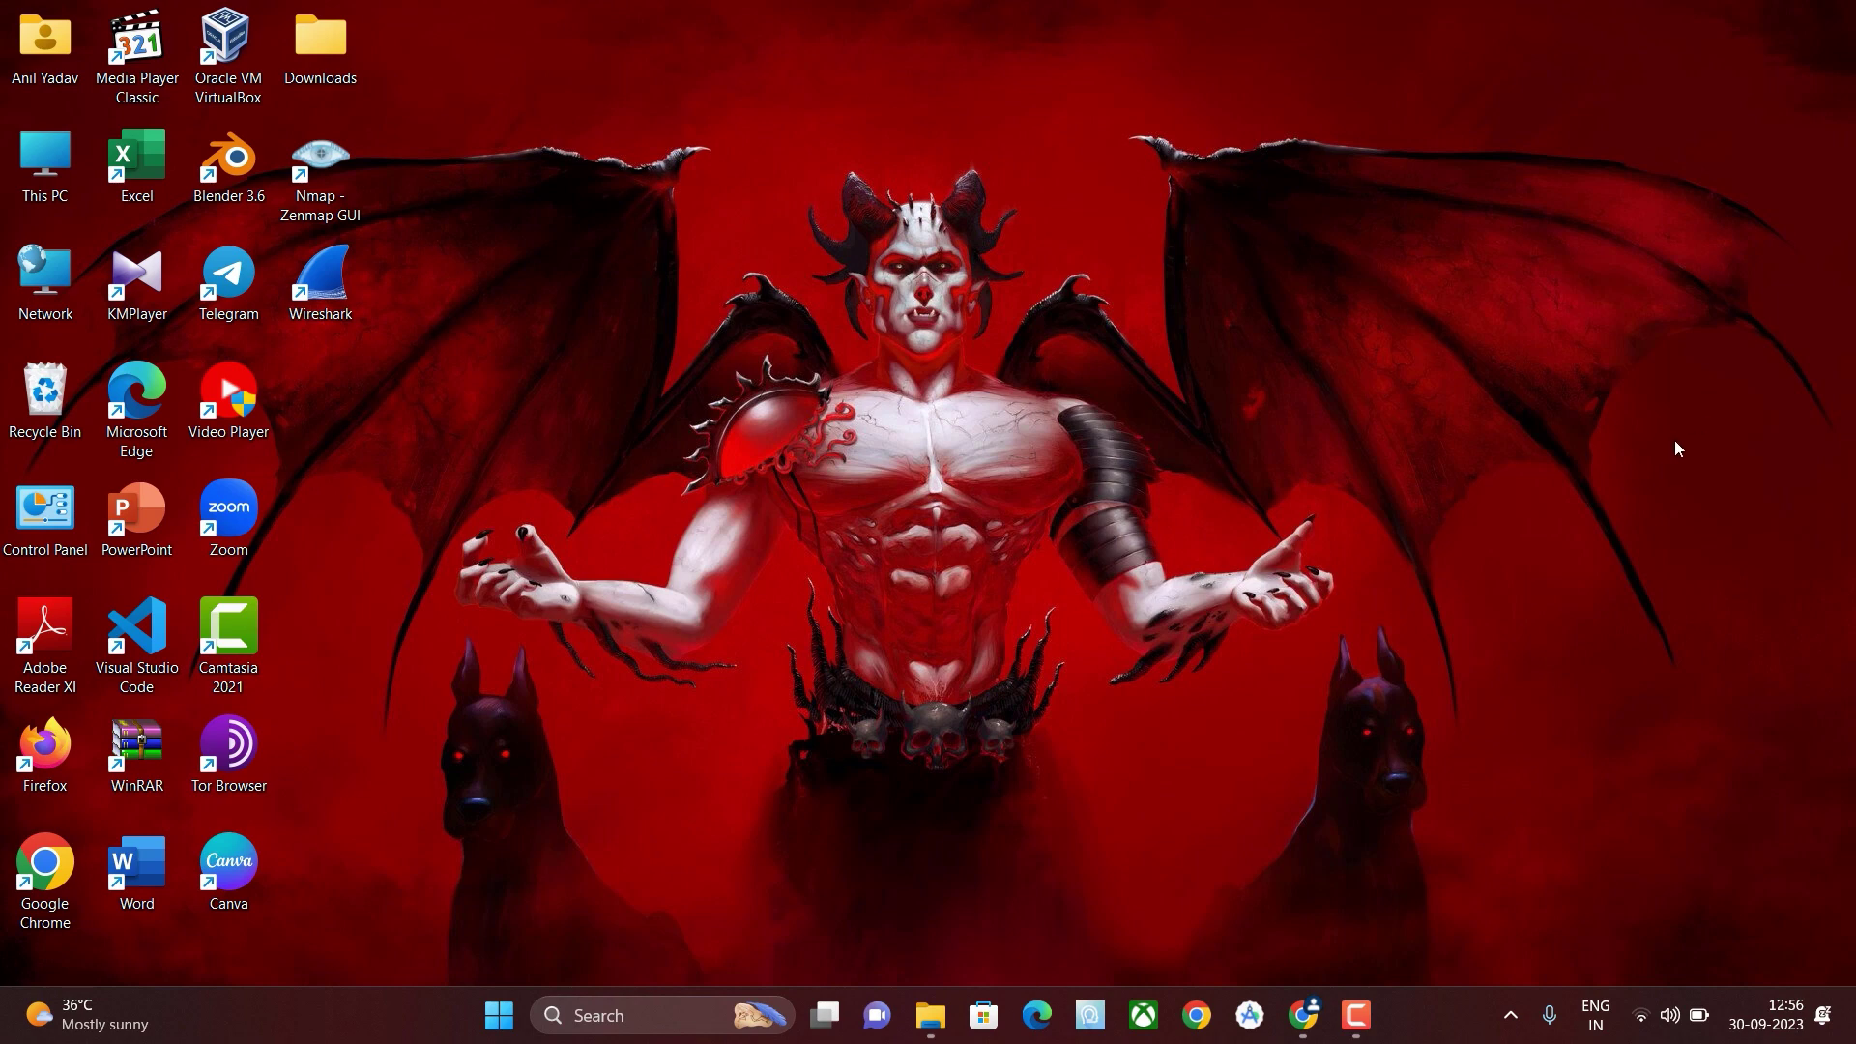
# Switch to Chrome and search Google for "metasploit 2 download" in a new tab.
pyautogui.click(1301, 1014)
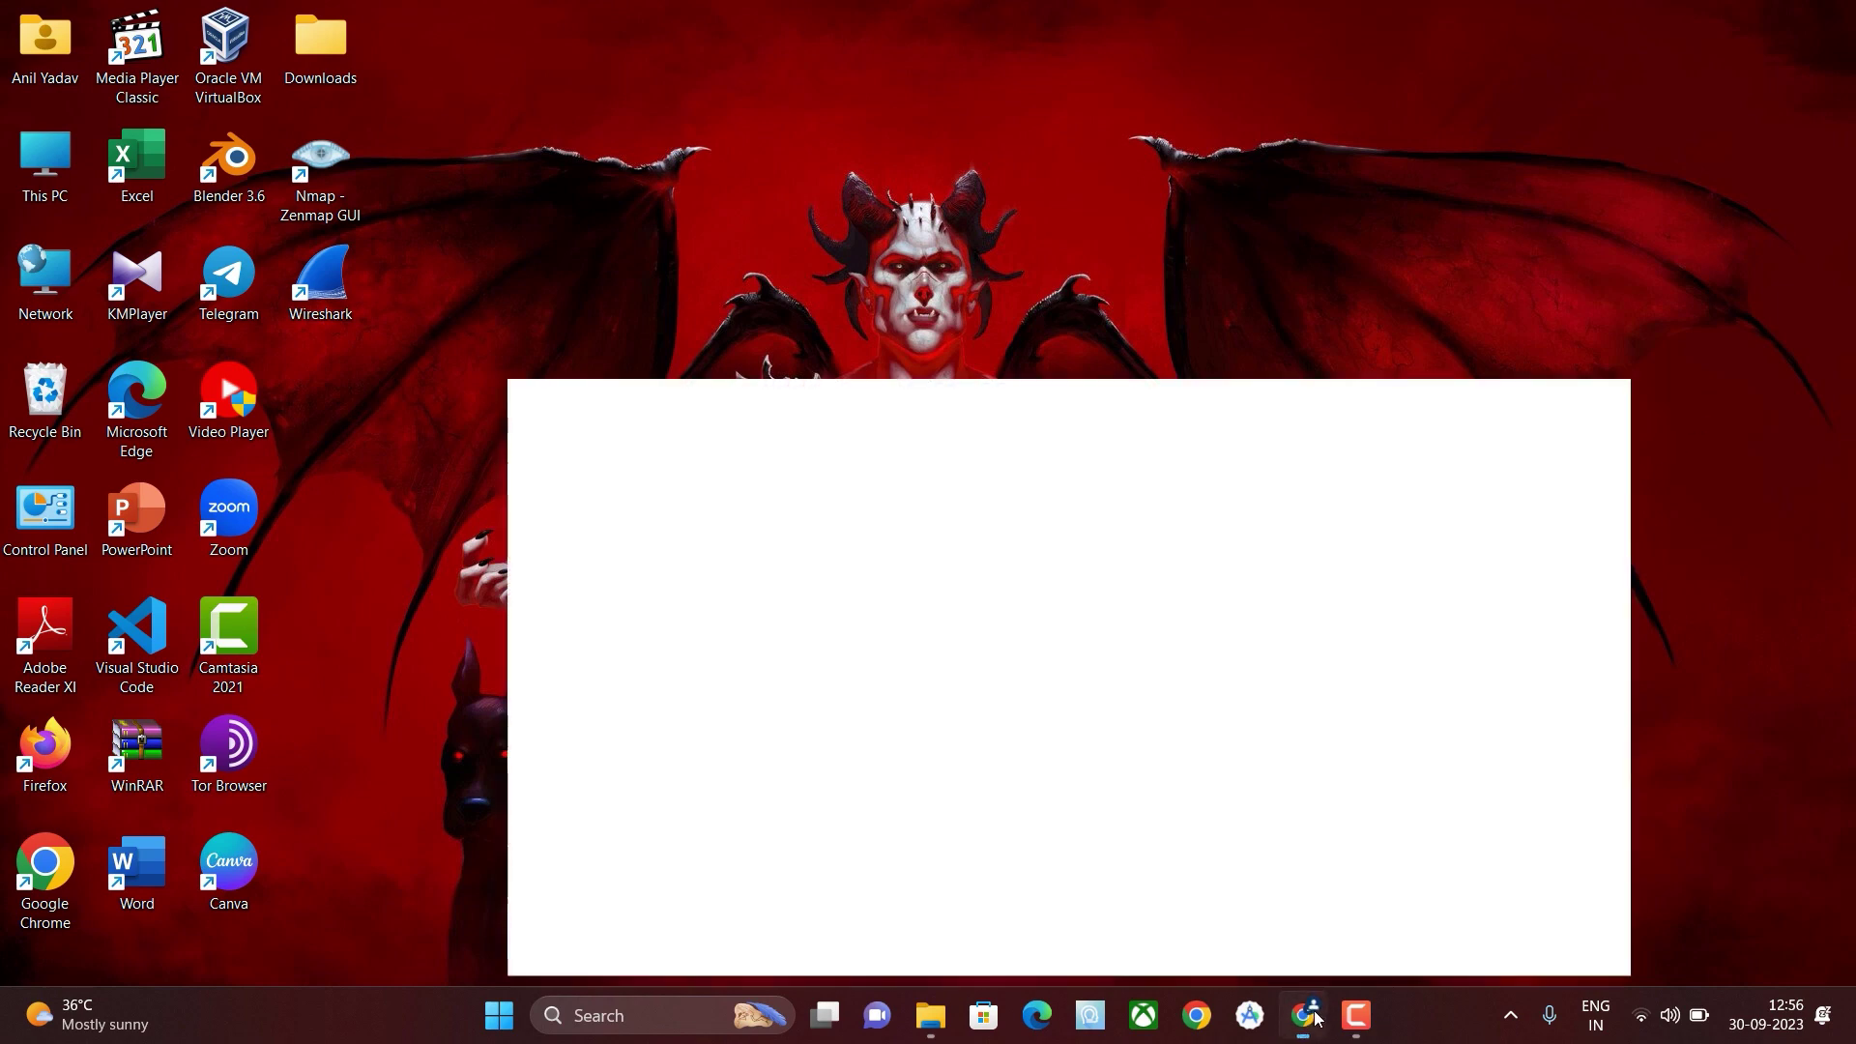
pyautogui.moveTo(1110, 225)
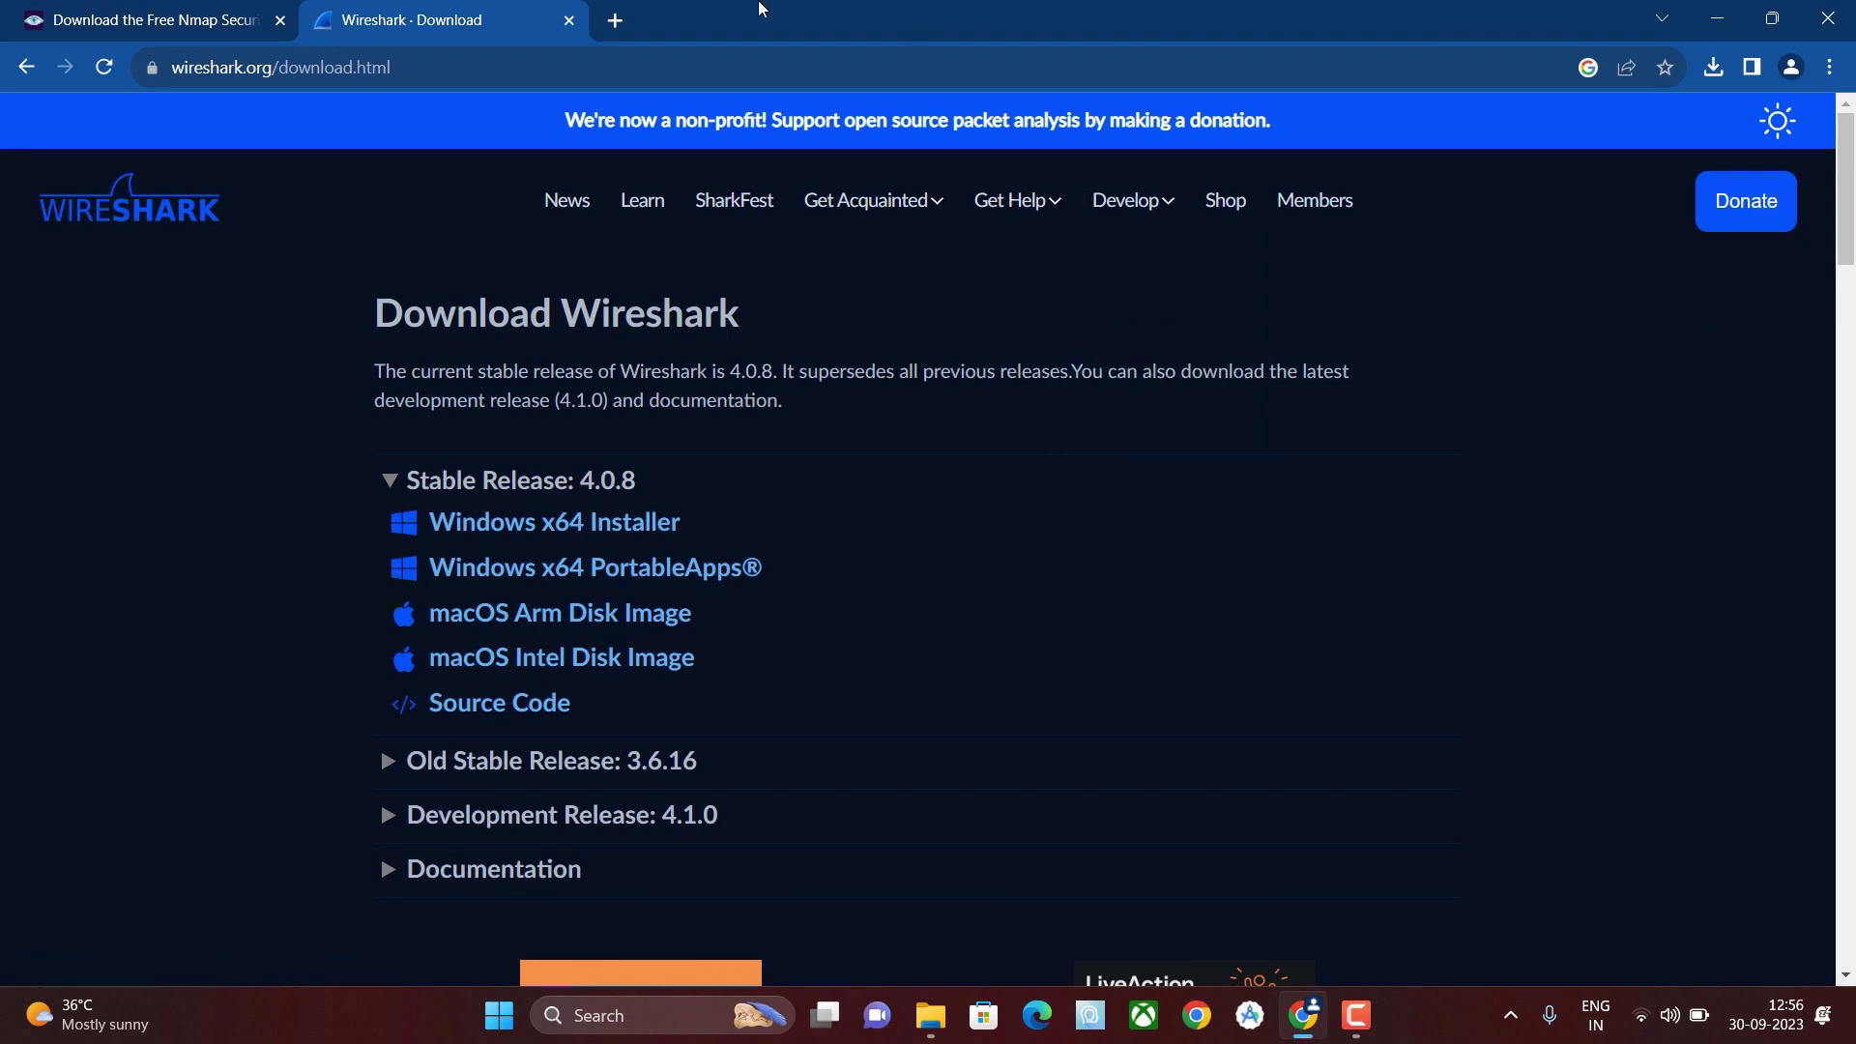
pyautogui.click(624, 19)
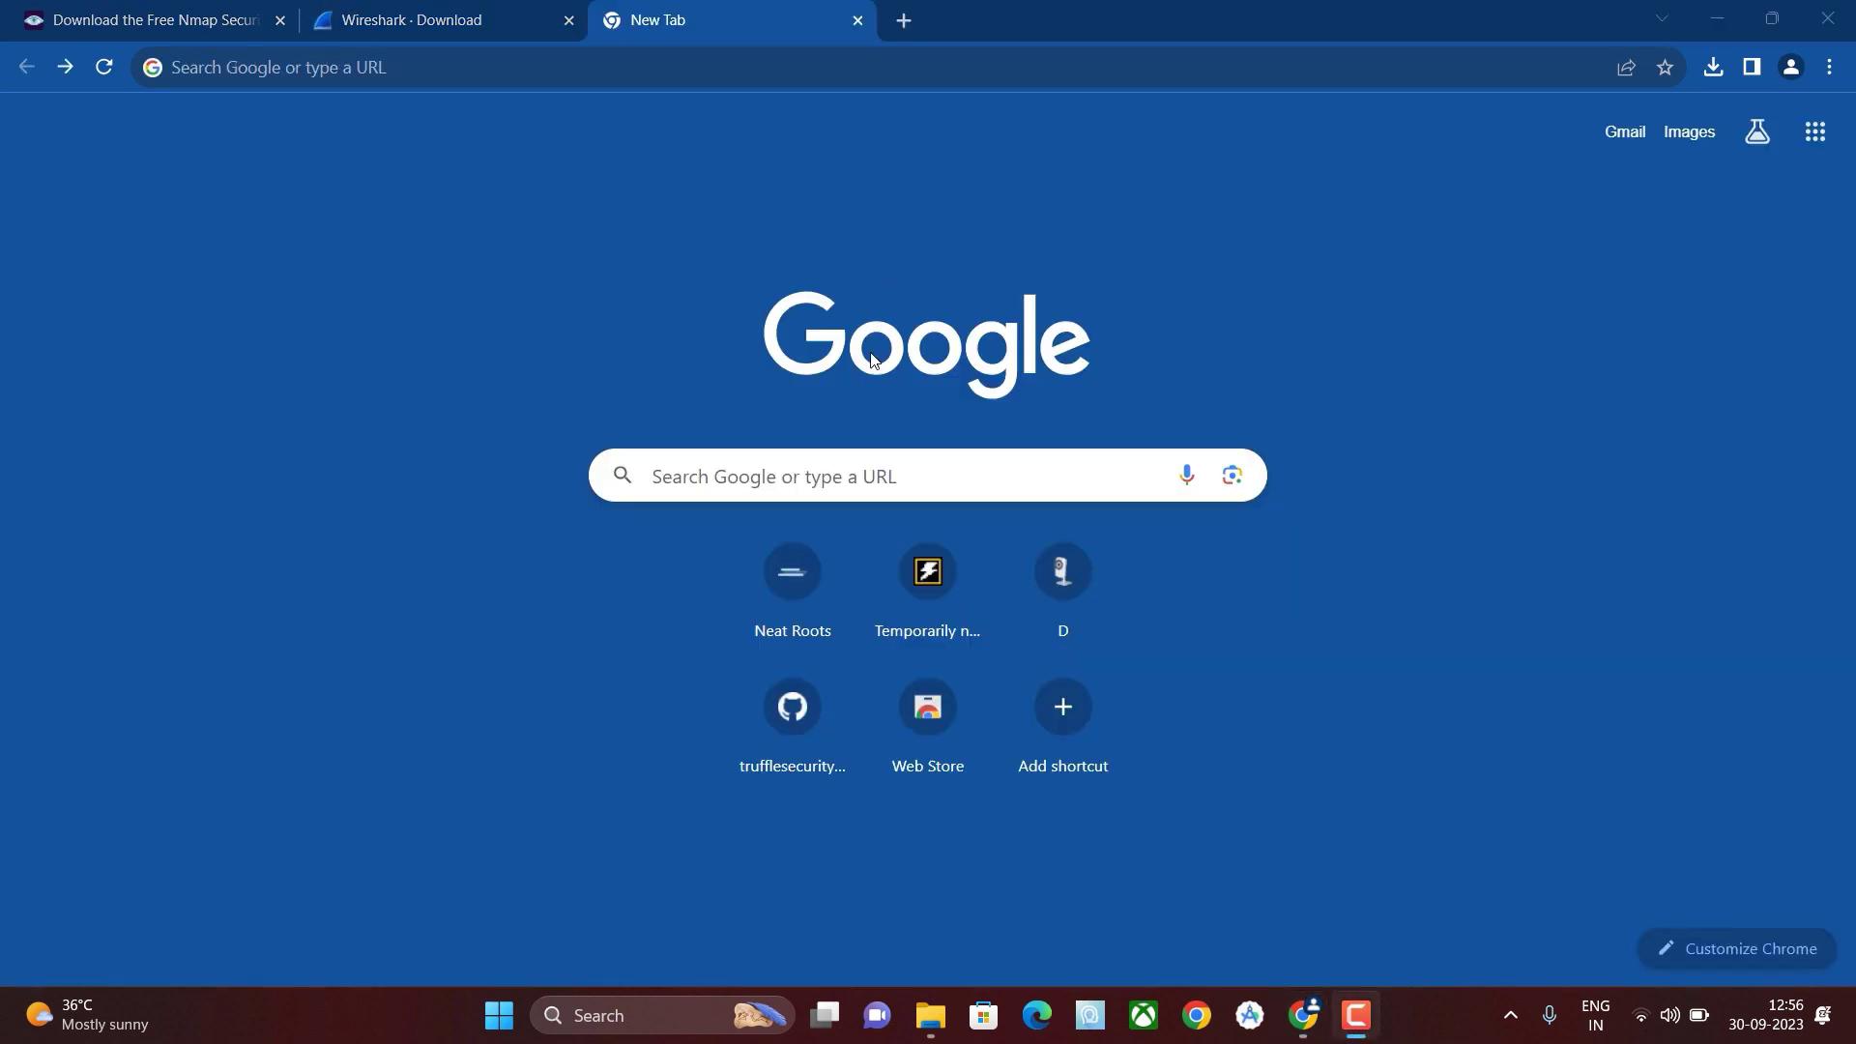
pyautogui.click(865, 476)
pyautogui.write('meta')
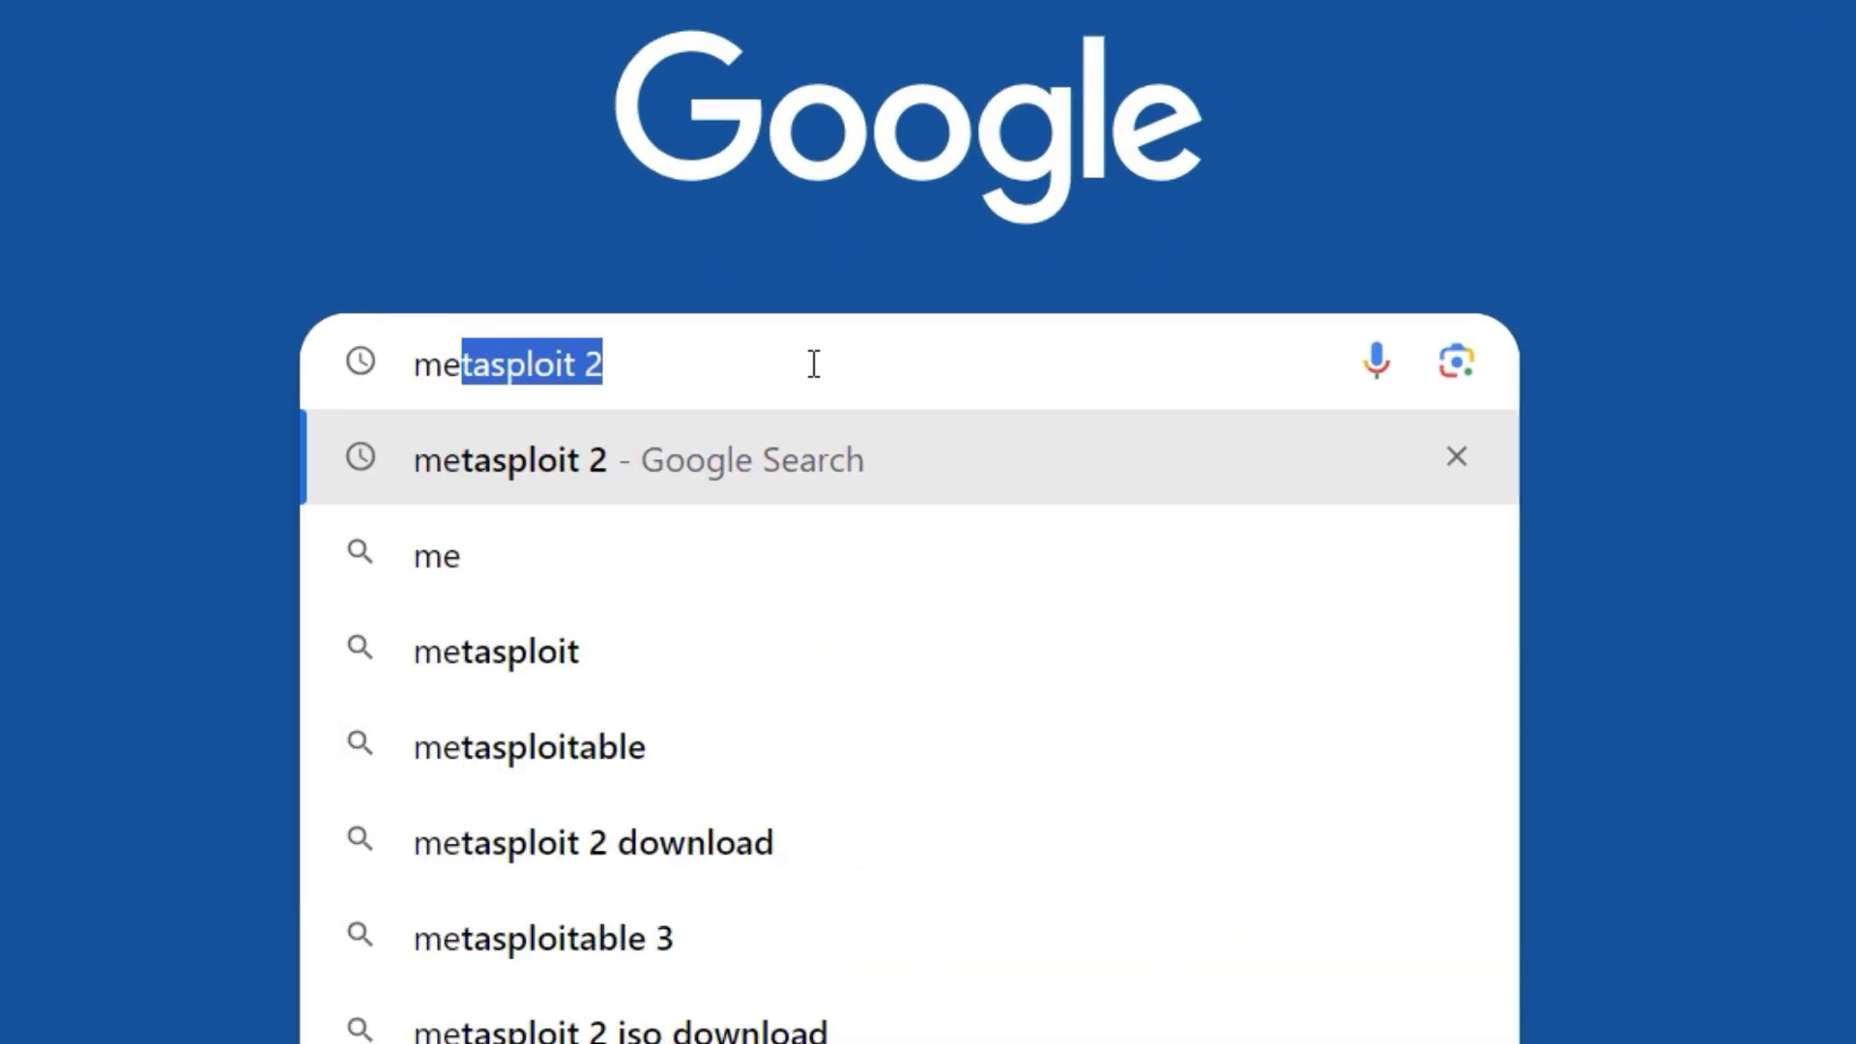
pyautogui.write('sploit 2')
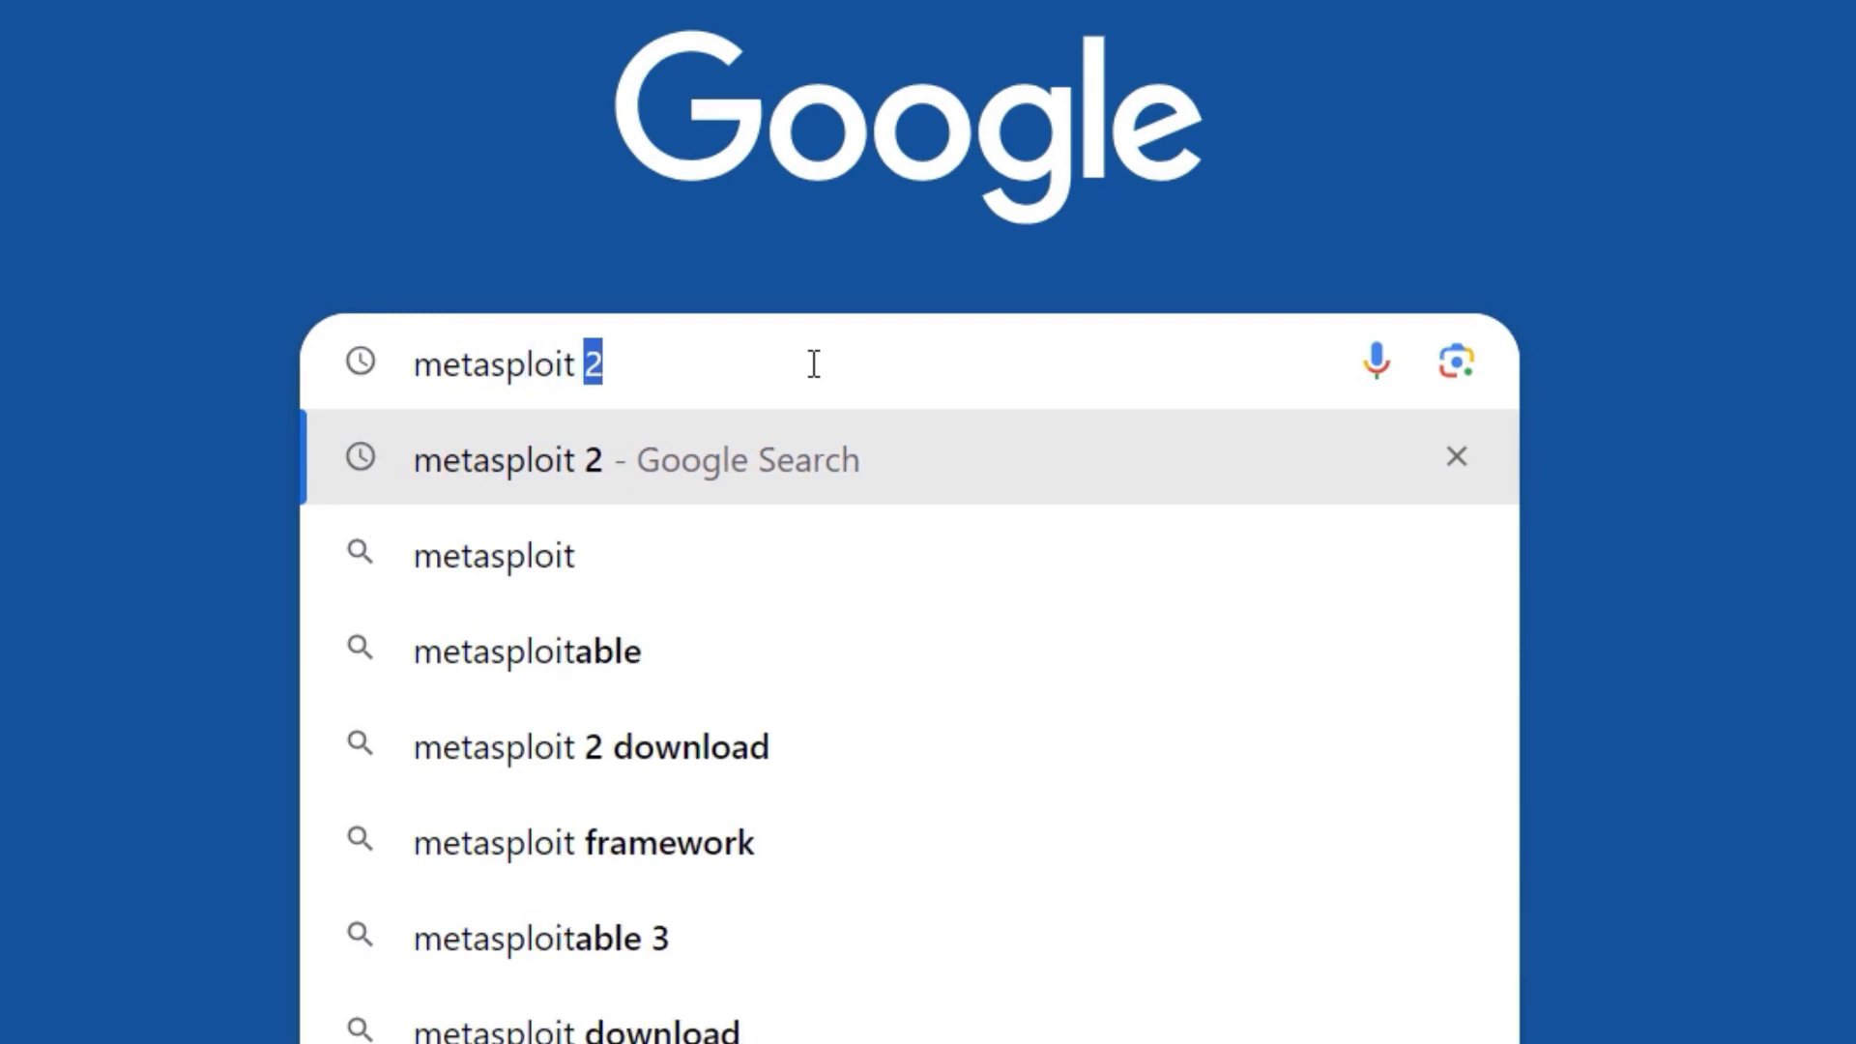
pyautogui.write(' down')
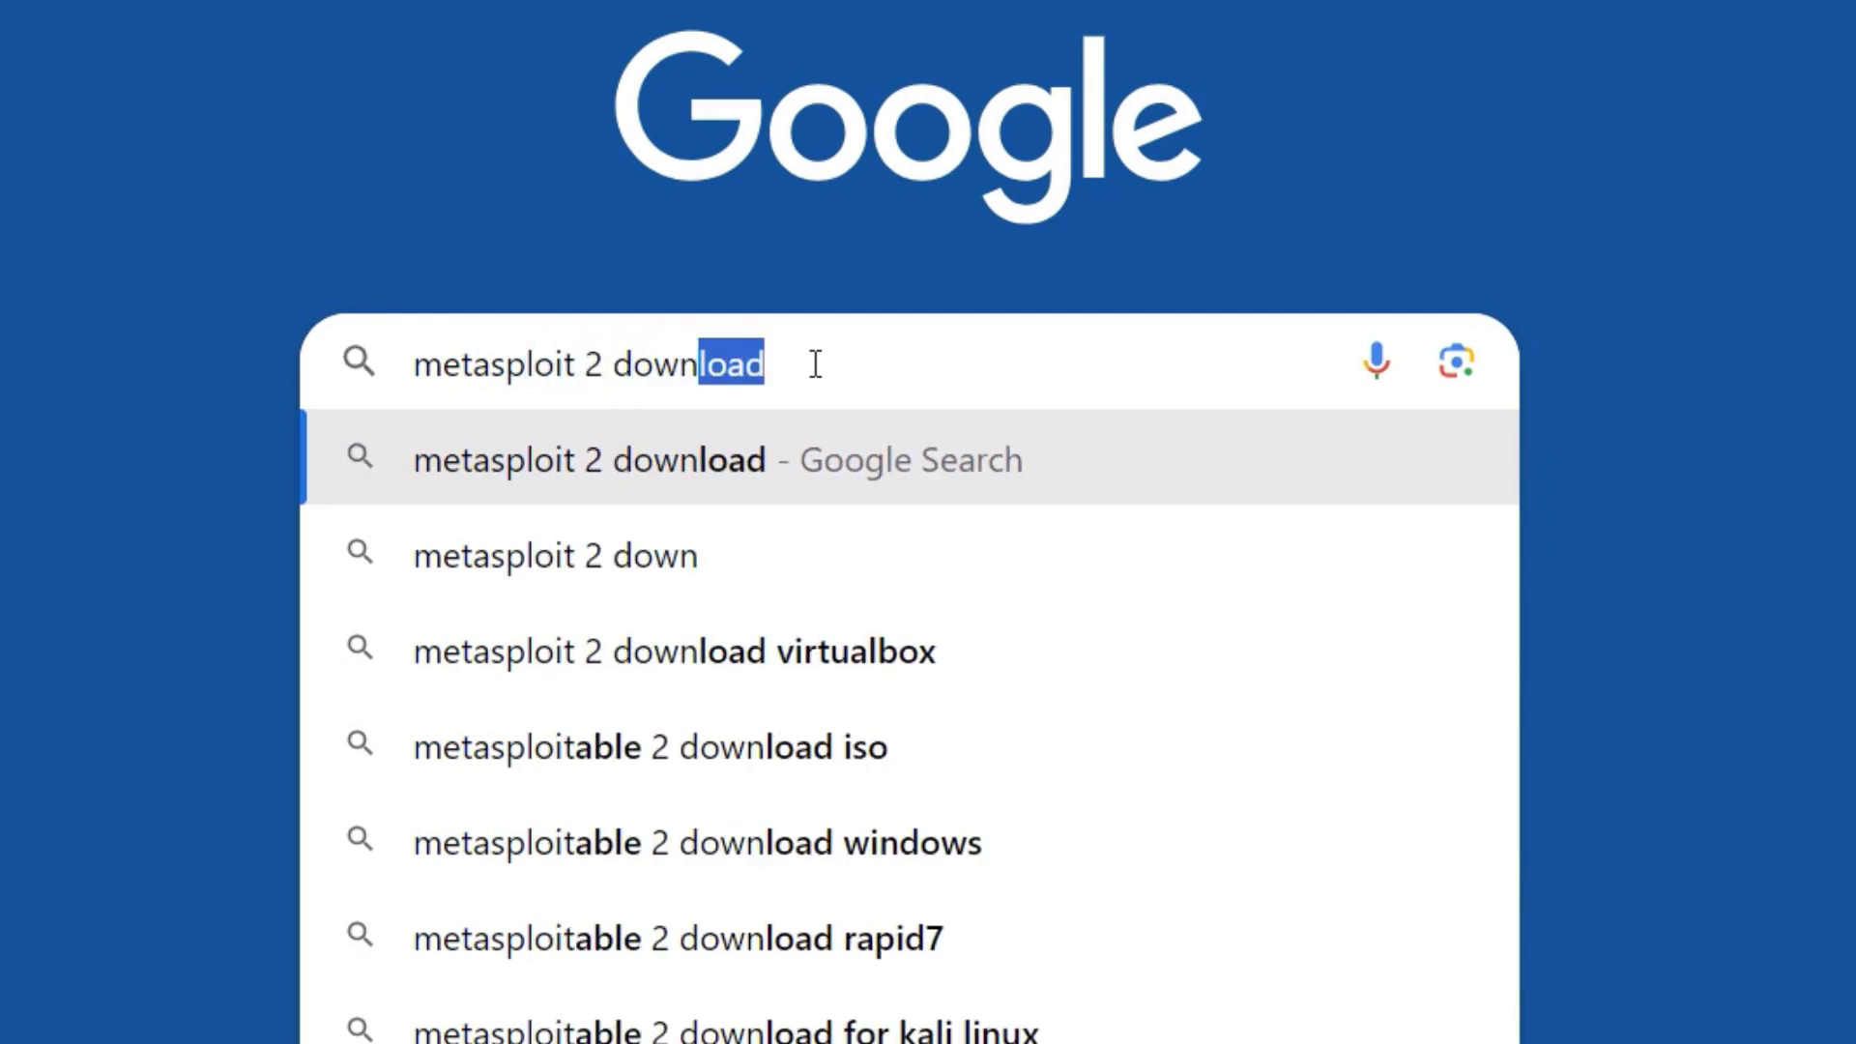
pyautogui.click(857, 464)
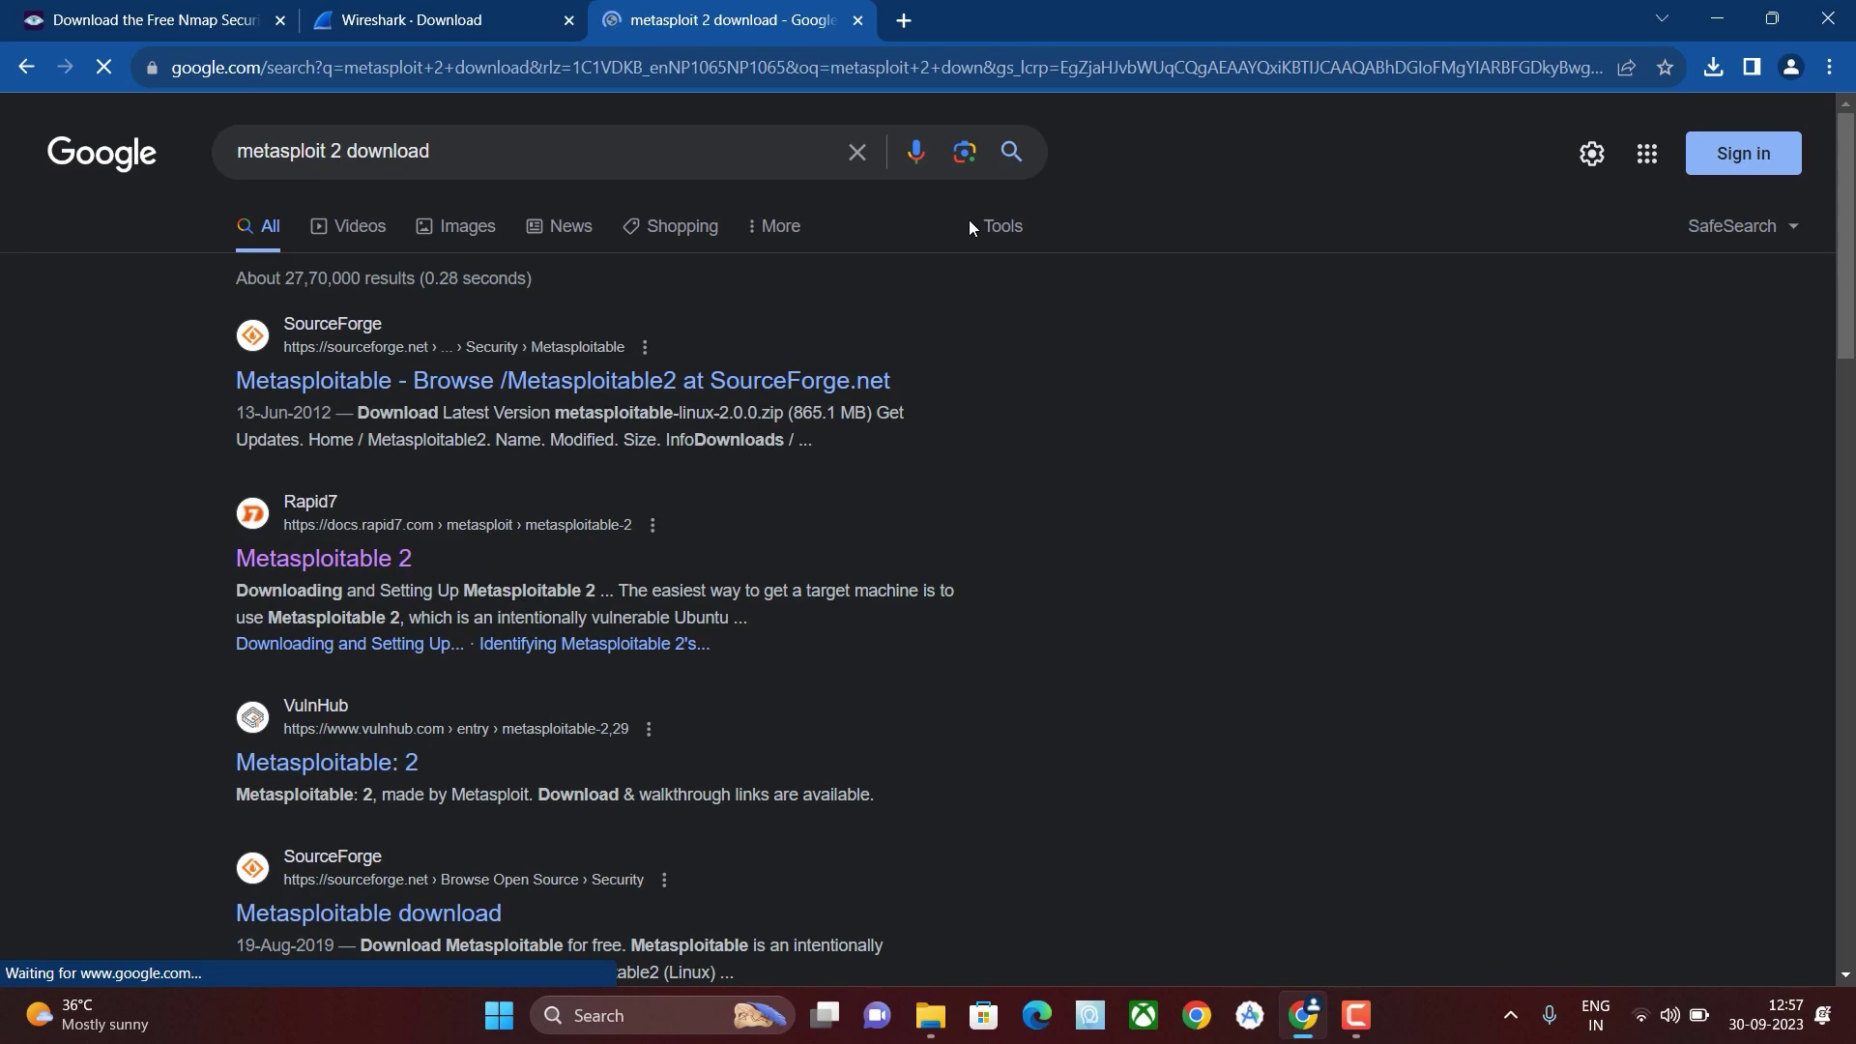
# Open the SourceForge Metasploitable2 files page, download the latest version metasploitable-linux-2.0.0.zip and show the recent downloads.
pyautogui.click(596, 388)
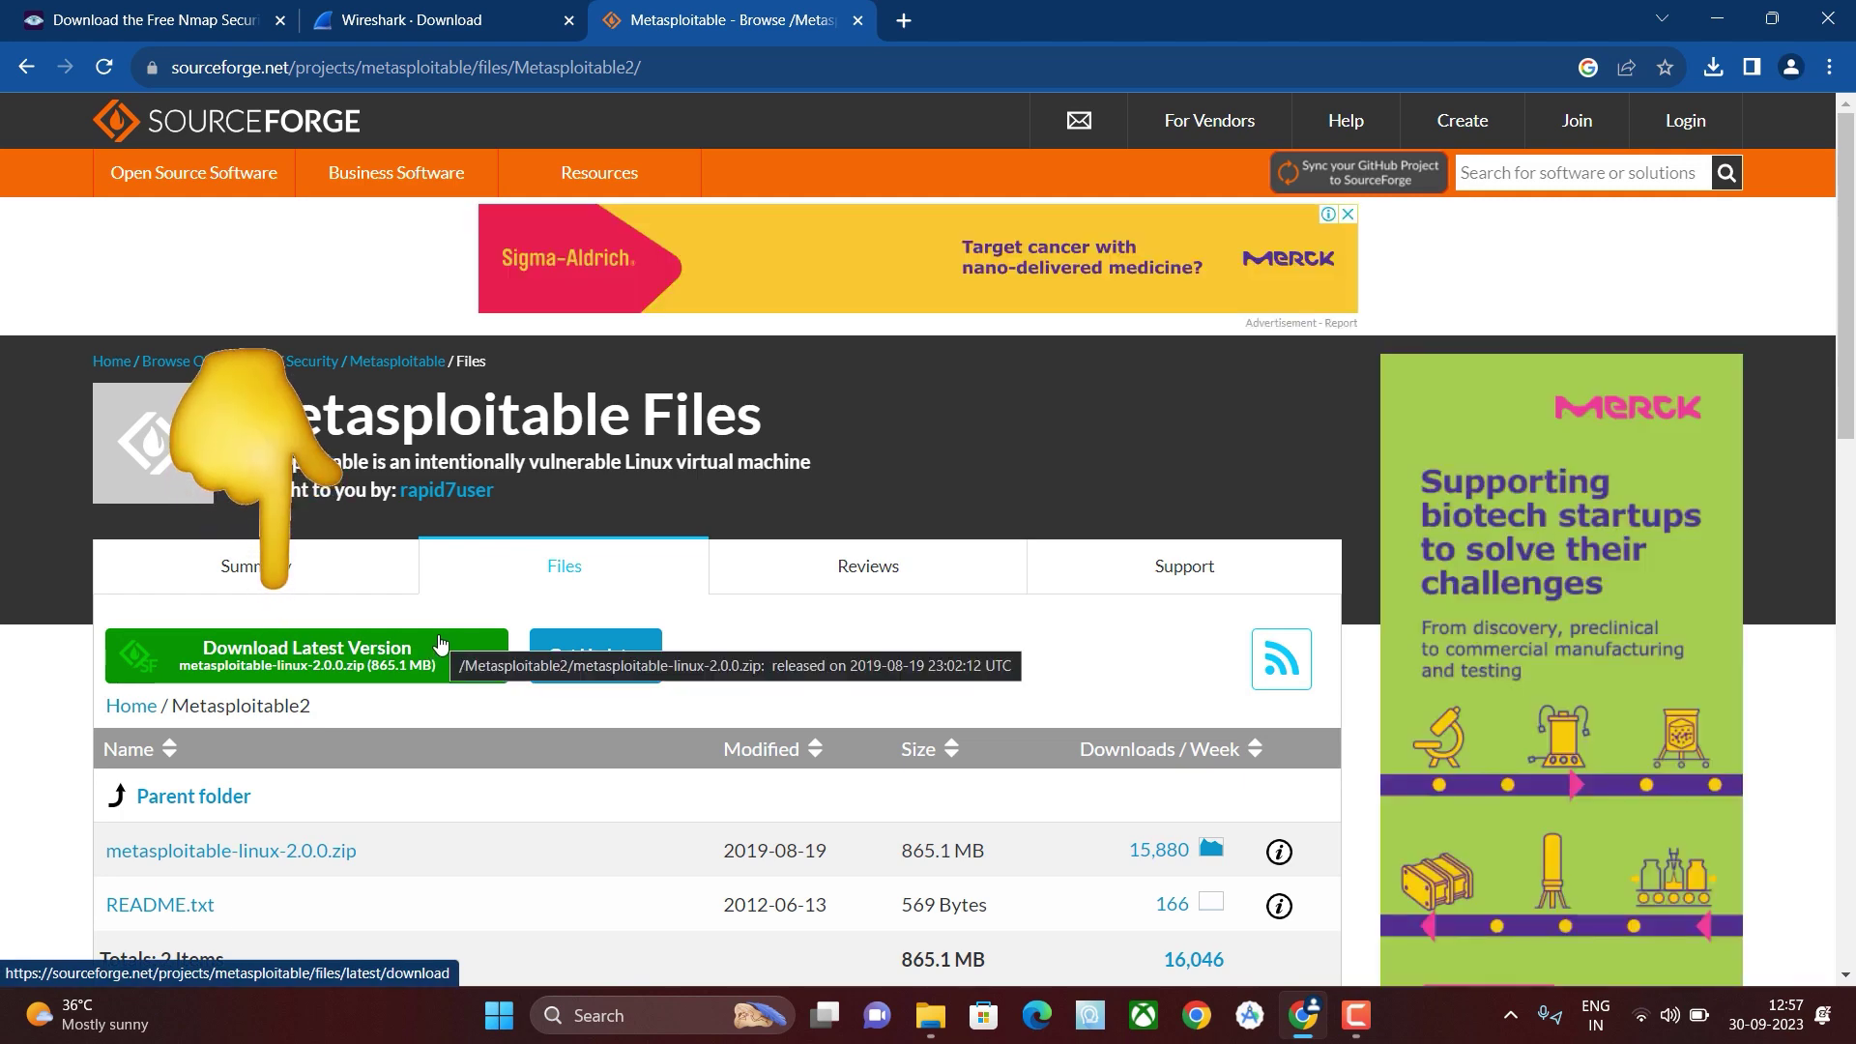
pyautogui.click(440, 645)
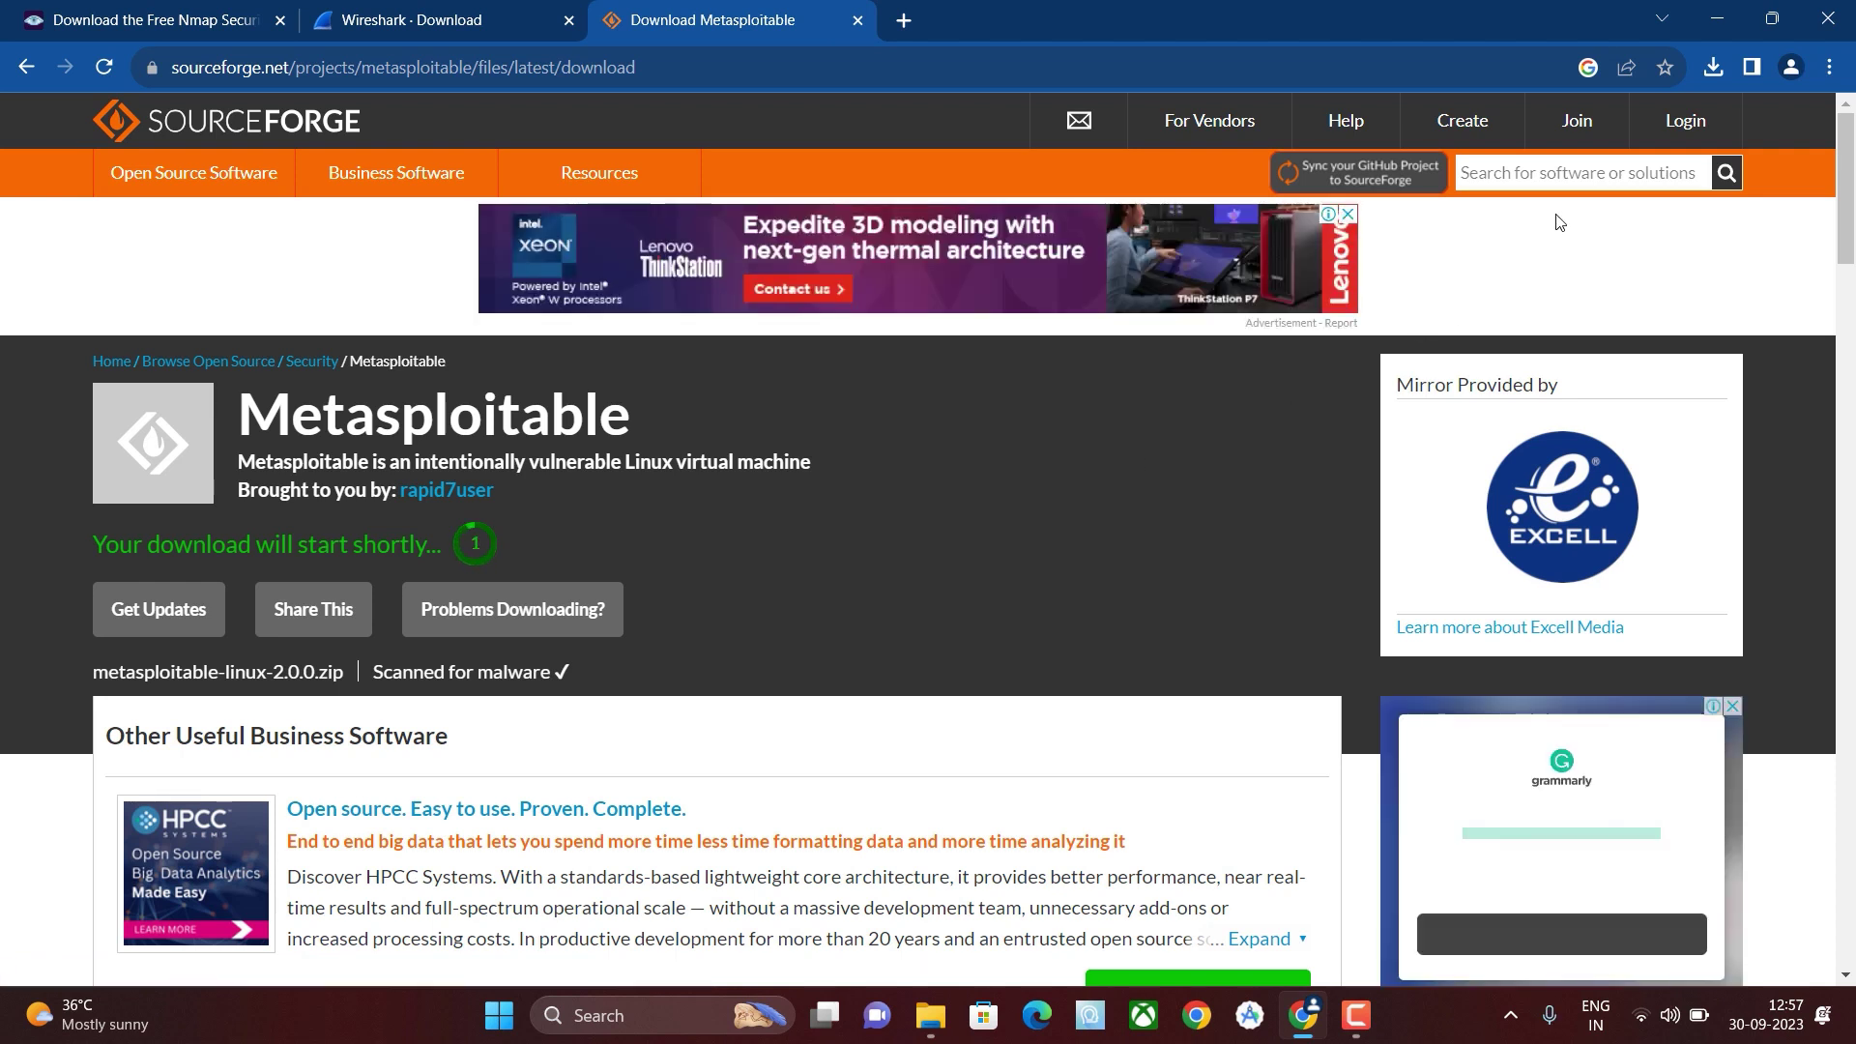
pyautogui.click(1712, 68)
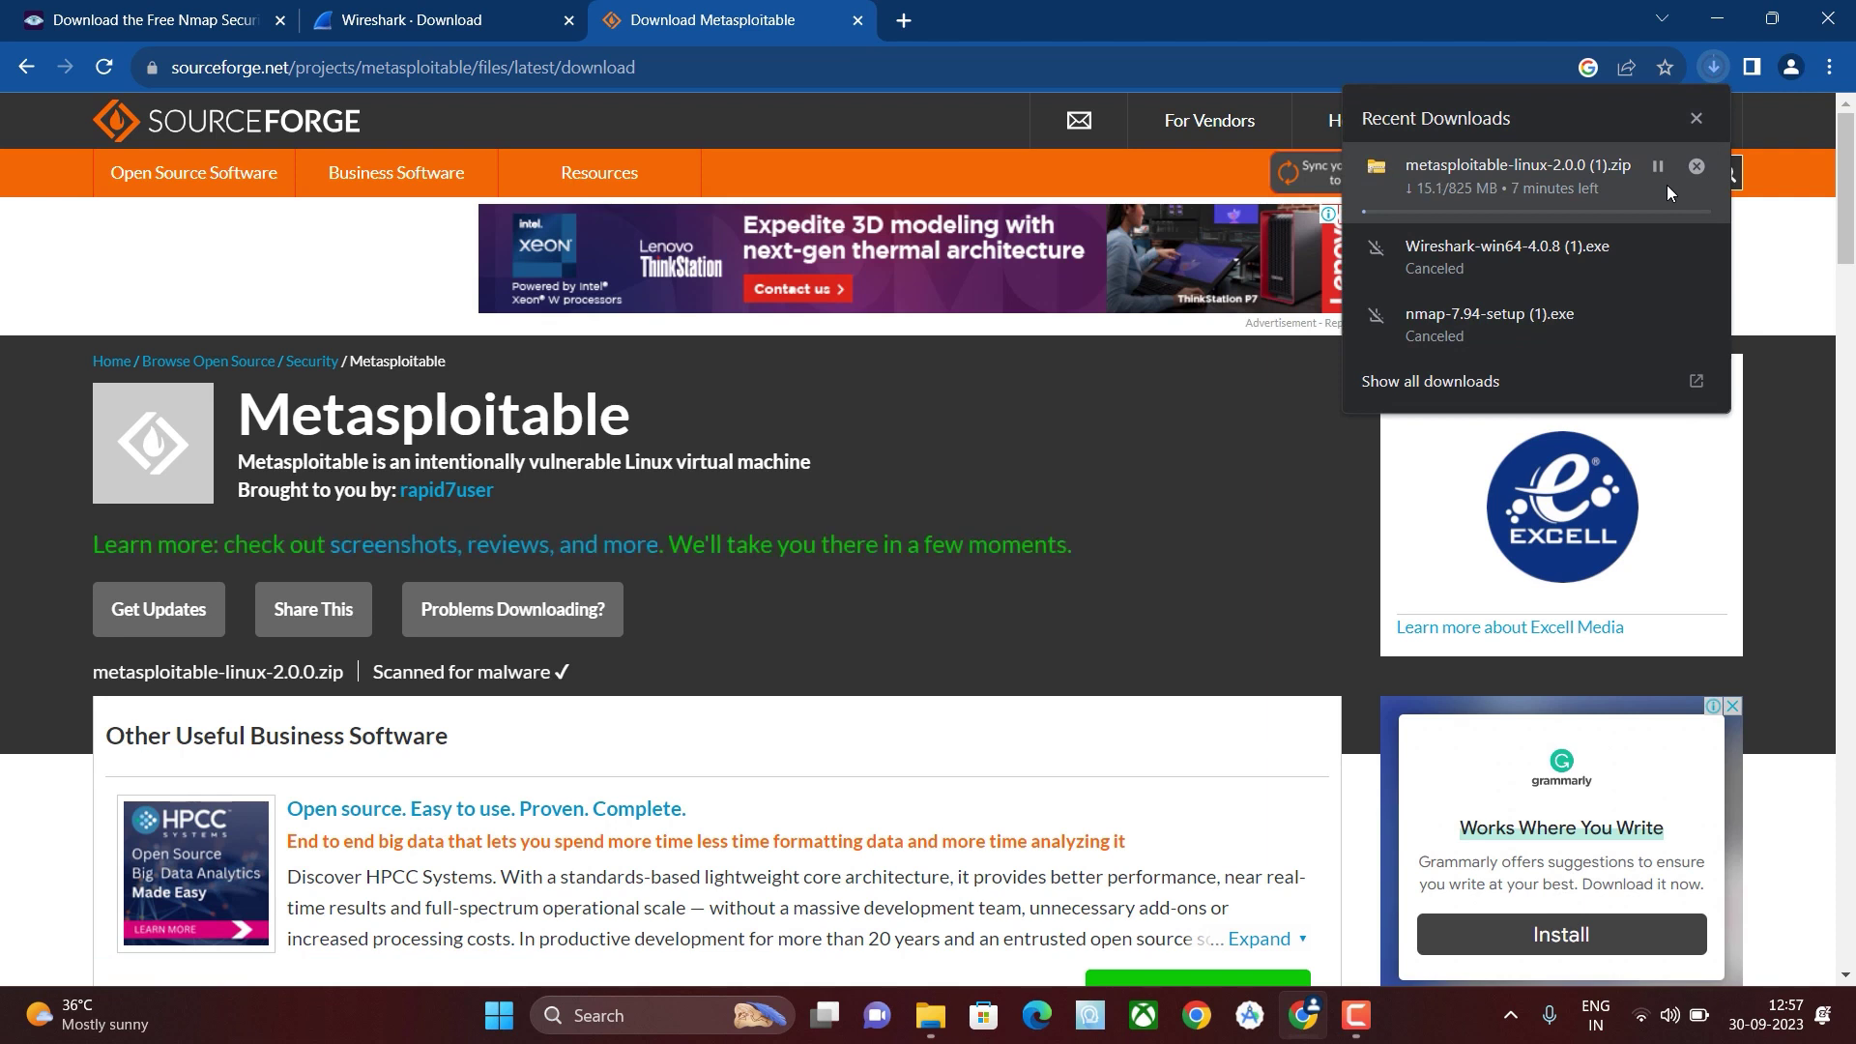
# Cancel the duplicate metasploitable-linux-2.0.0 (1).zip download and bring up the file extraction option for the existing metasploitable-linux-2.0.0.zip in the Downloads folder.
pyautogui.click(1695, 165)
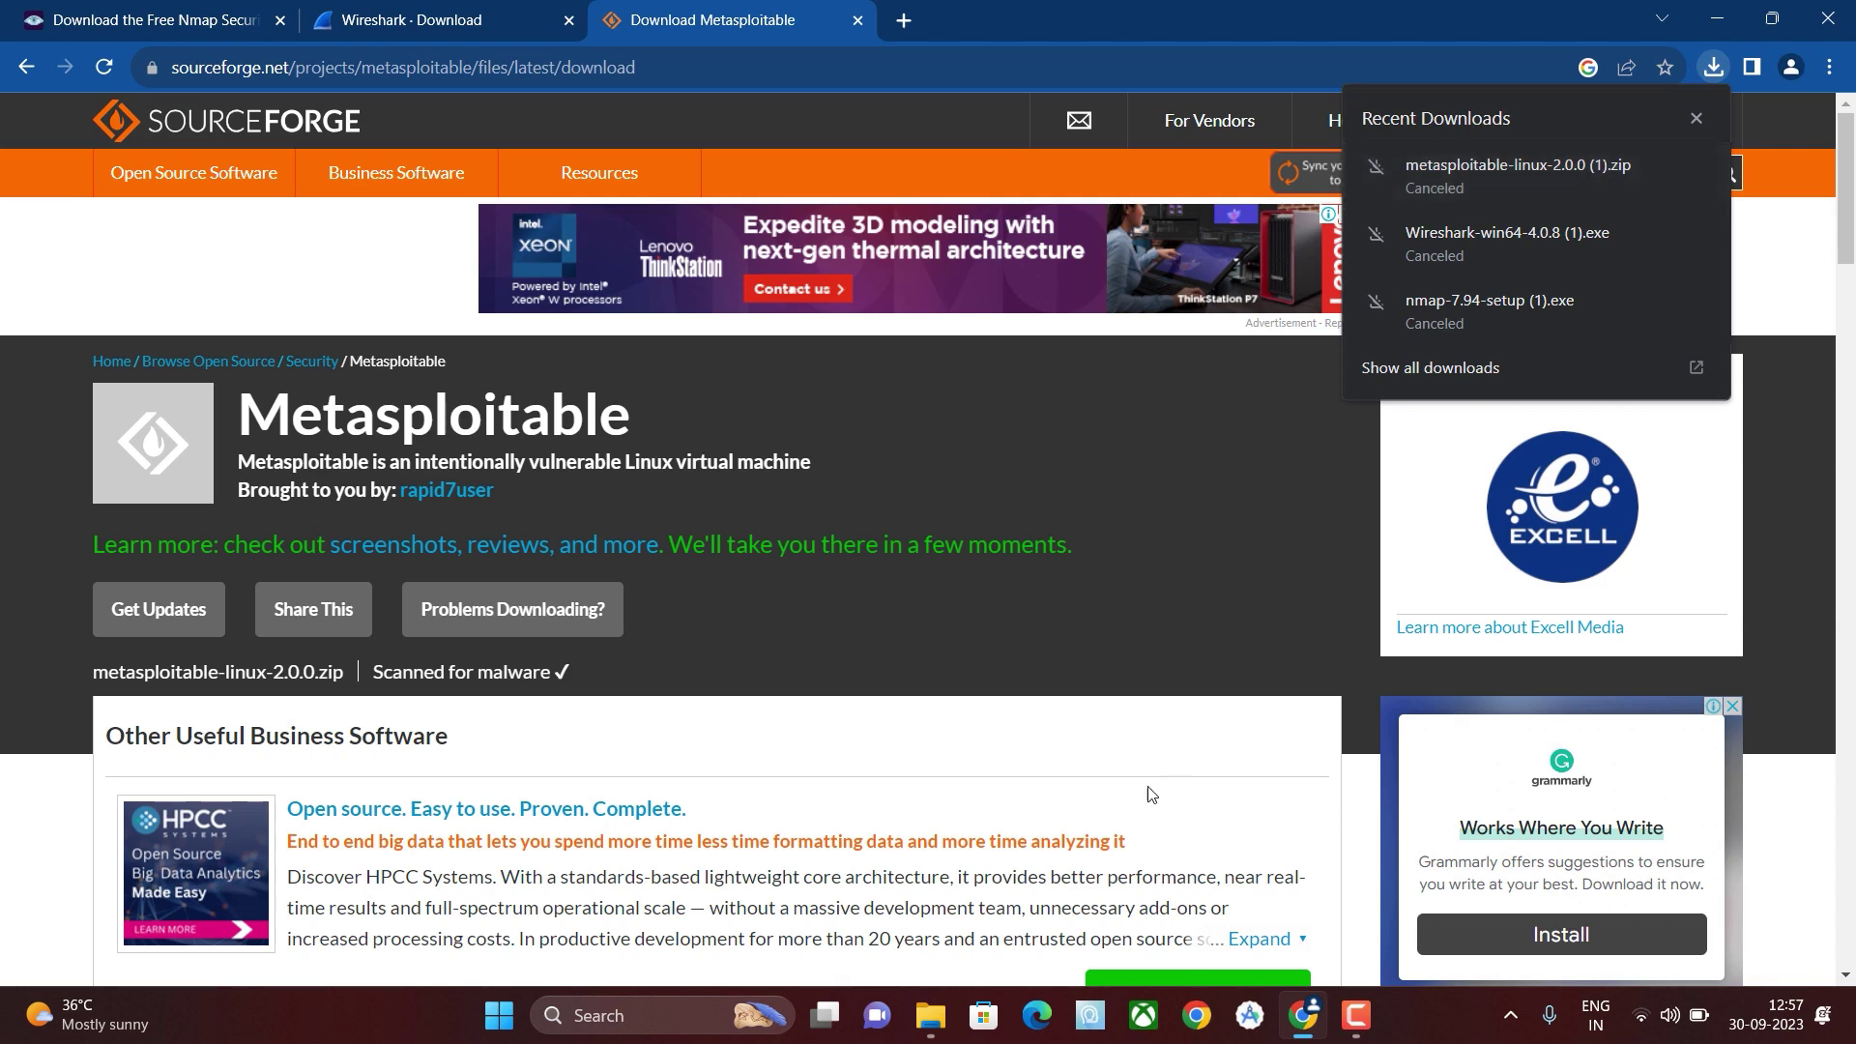
pyautogui.click(929, 1015)
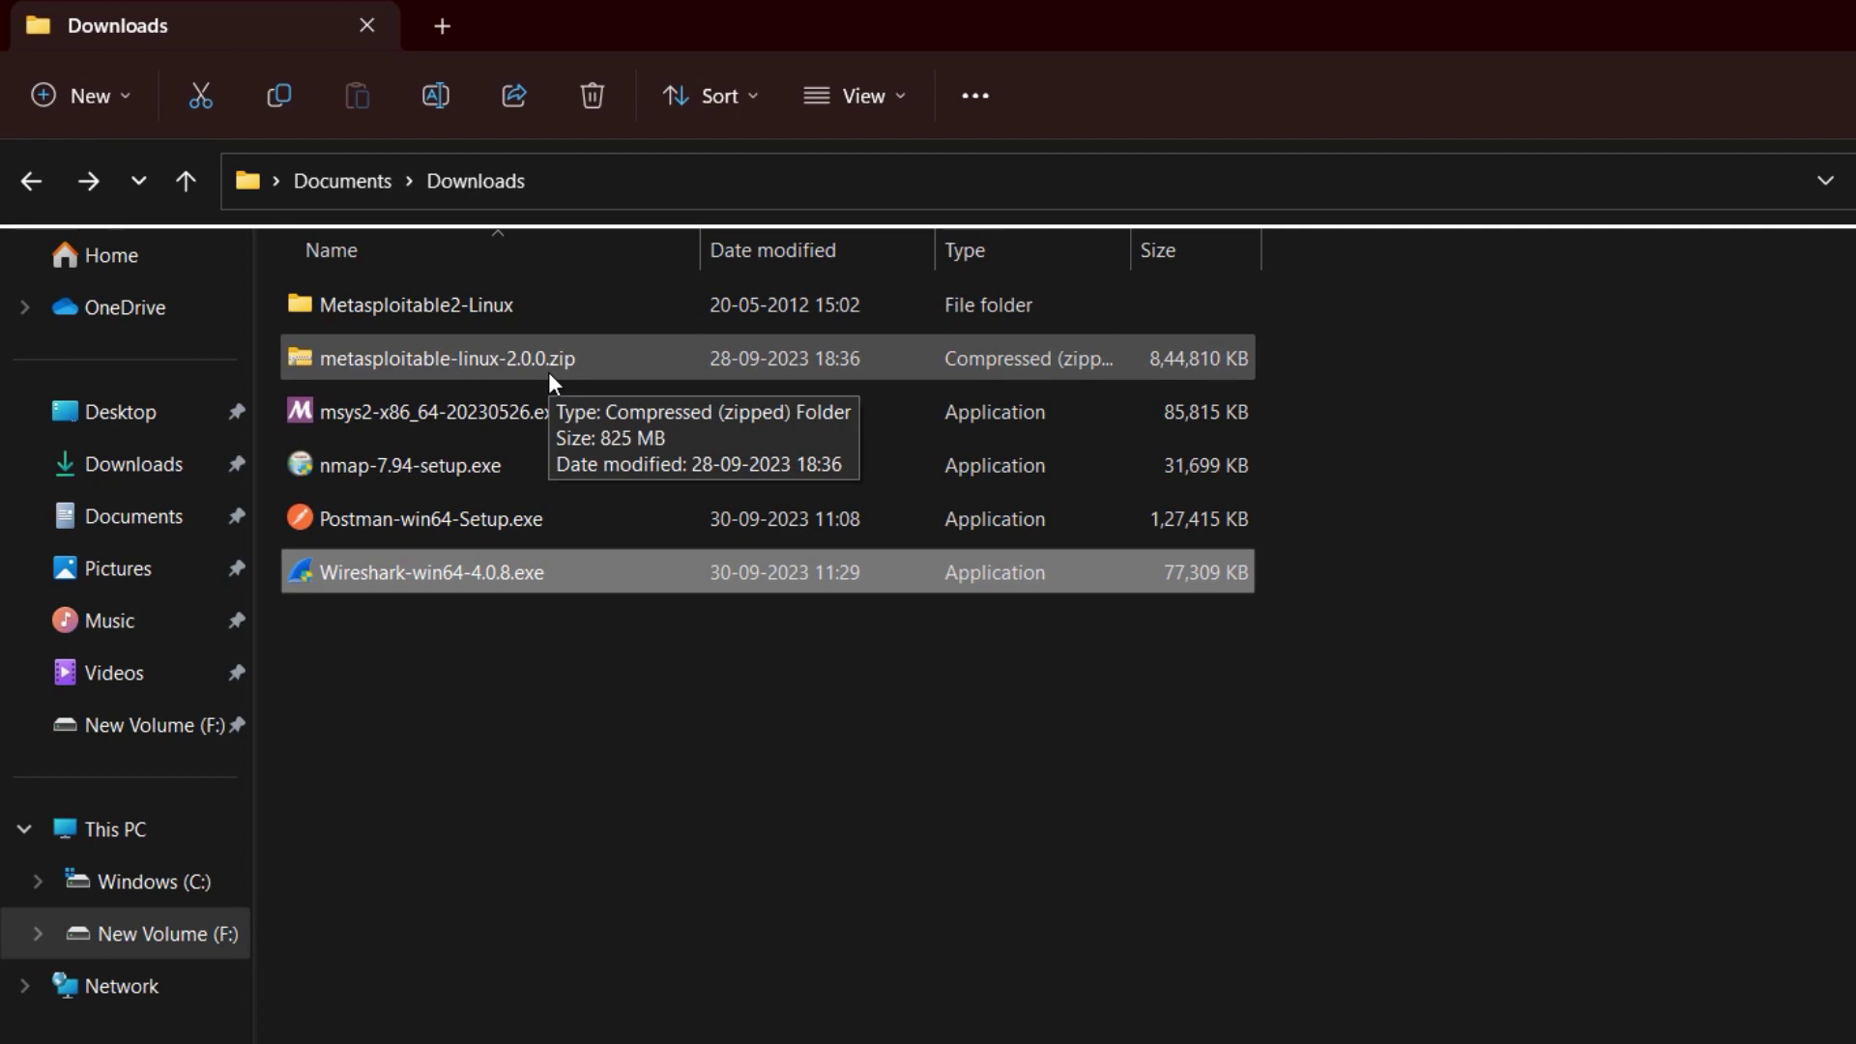
pyautogui.rightClick(548, 371)
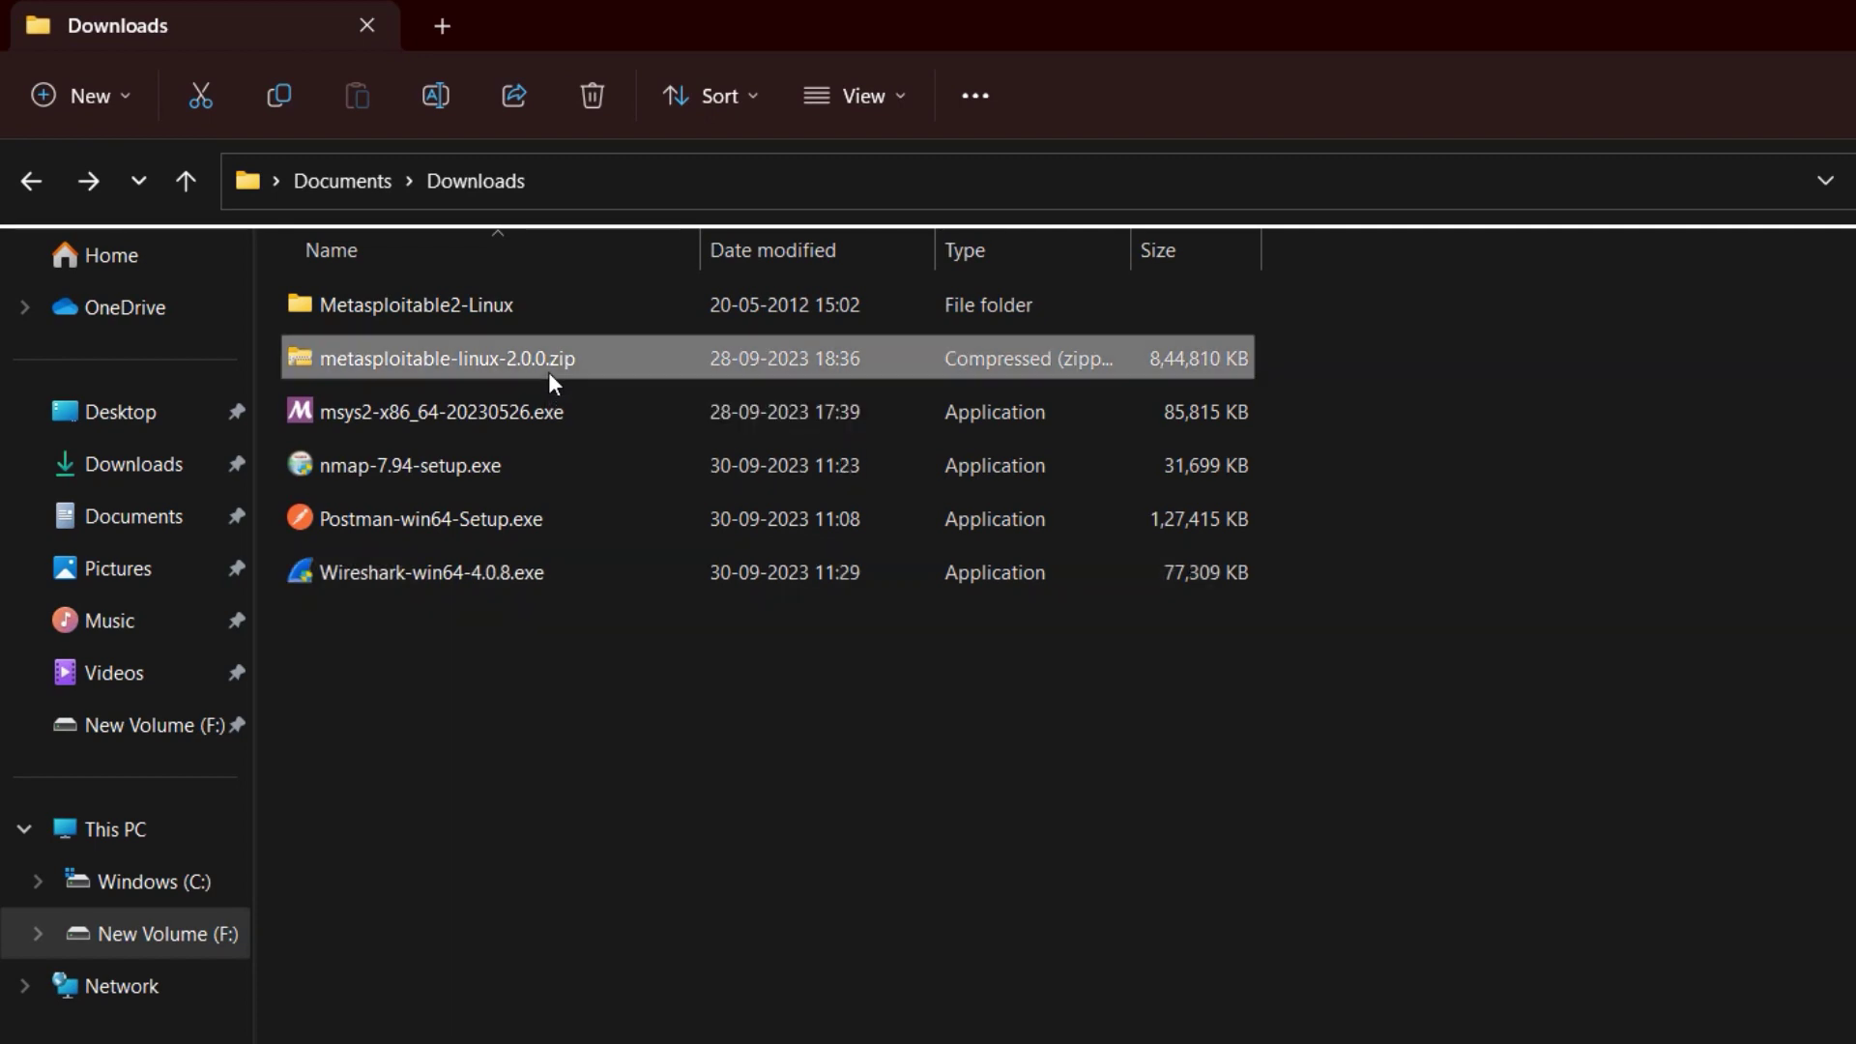
pyautogui.click(757, 1043)
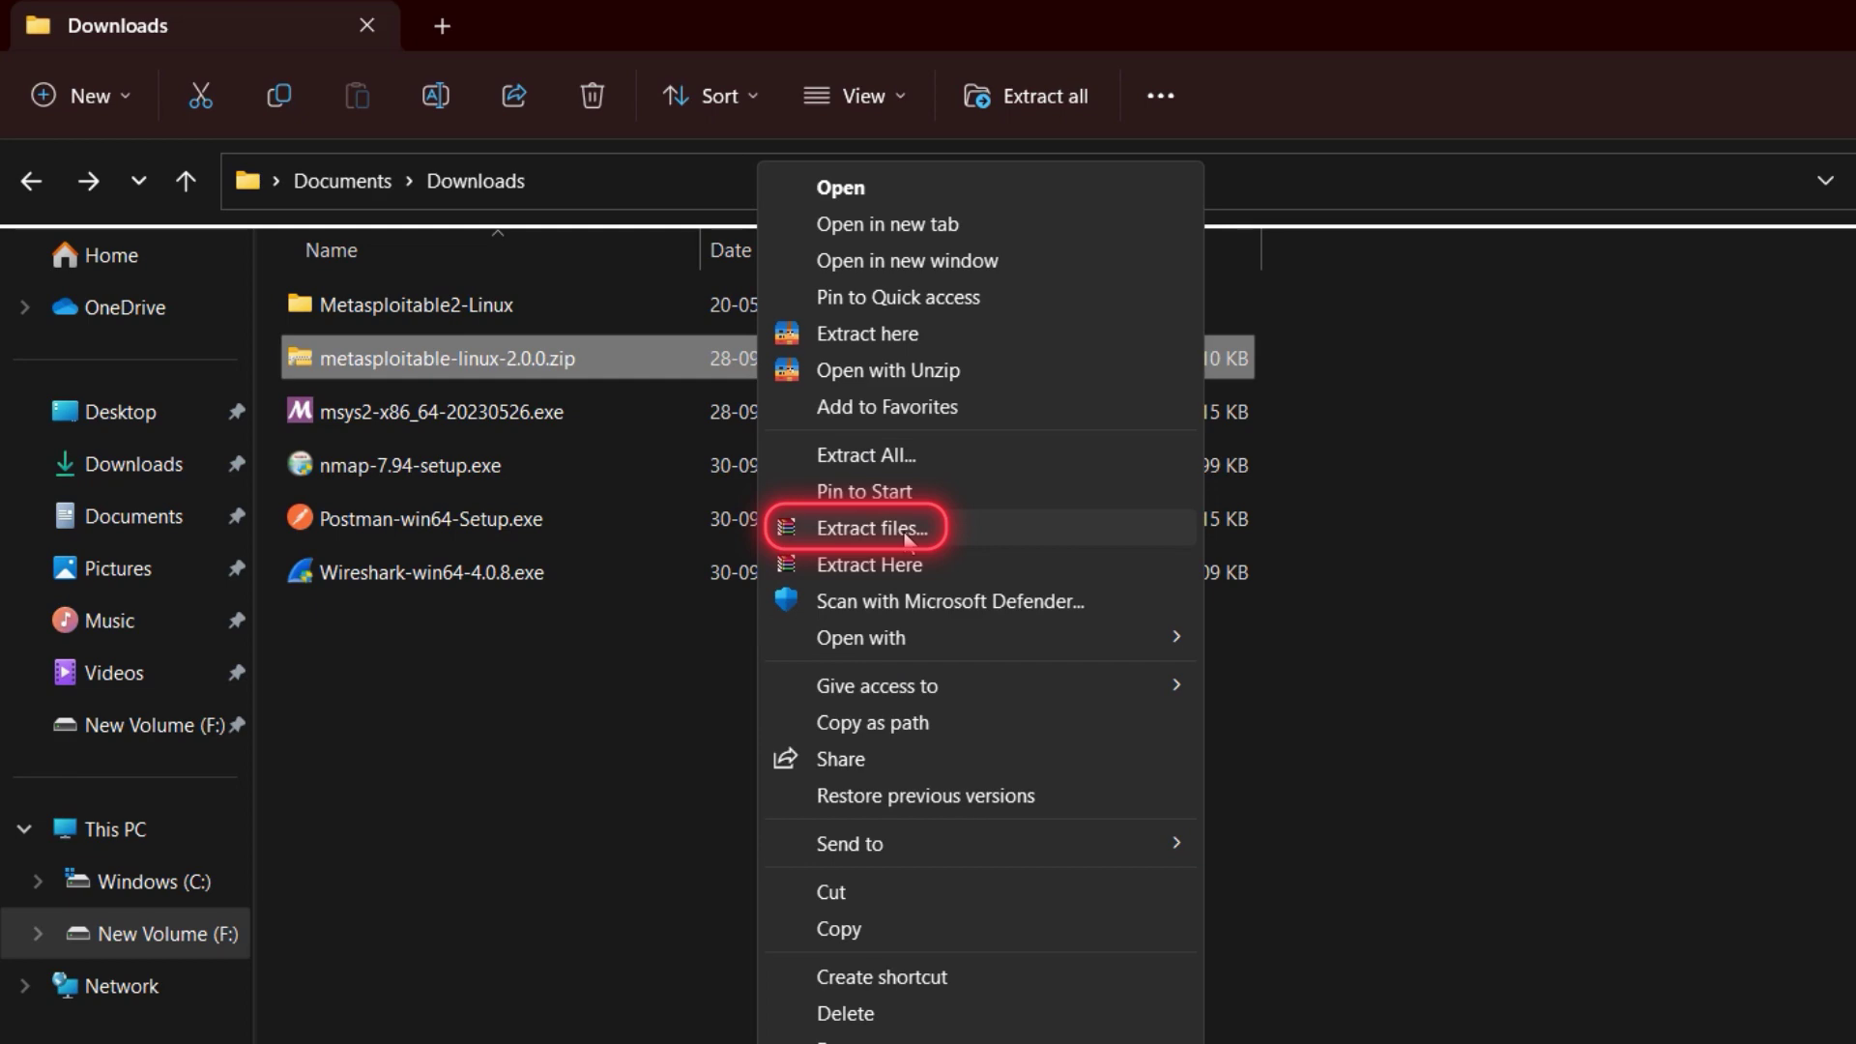
pyautogui.click(682, 766)
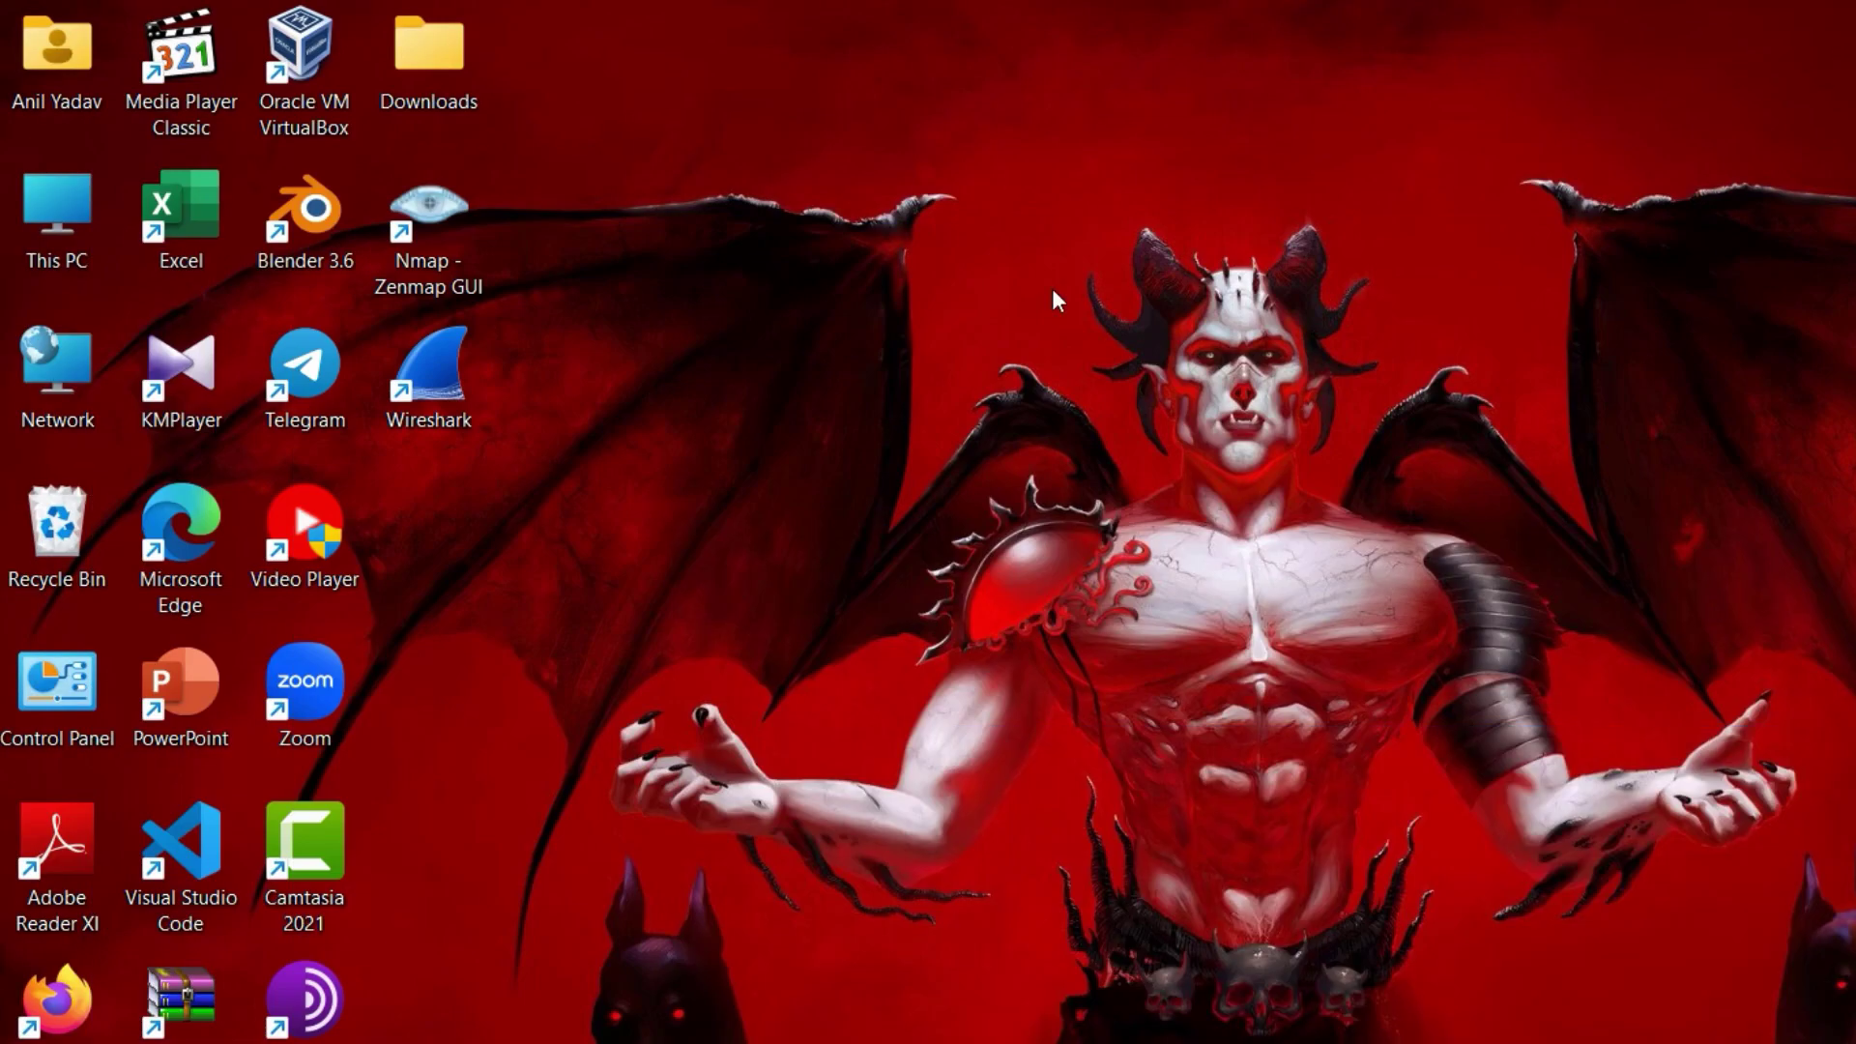
# Open Oracle VM VirtualBox and begin a new virtual machine named MS2.
pyautogui.doubleClick(273, 129)
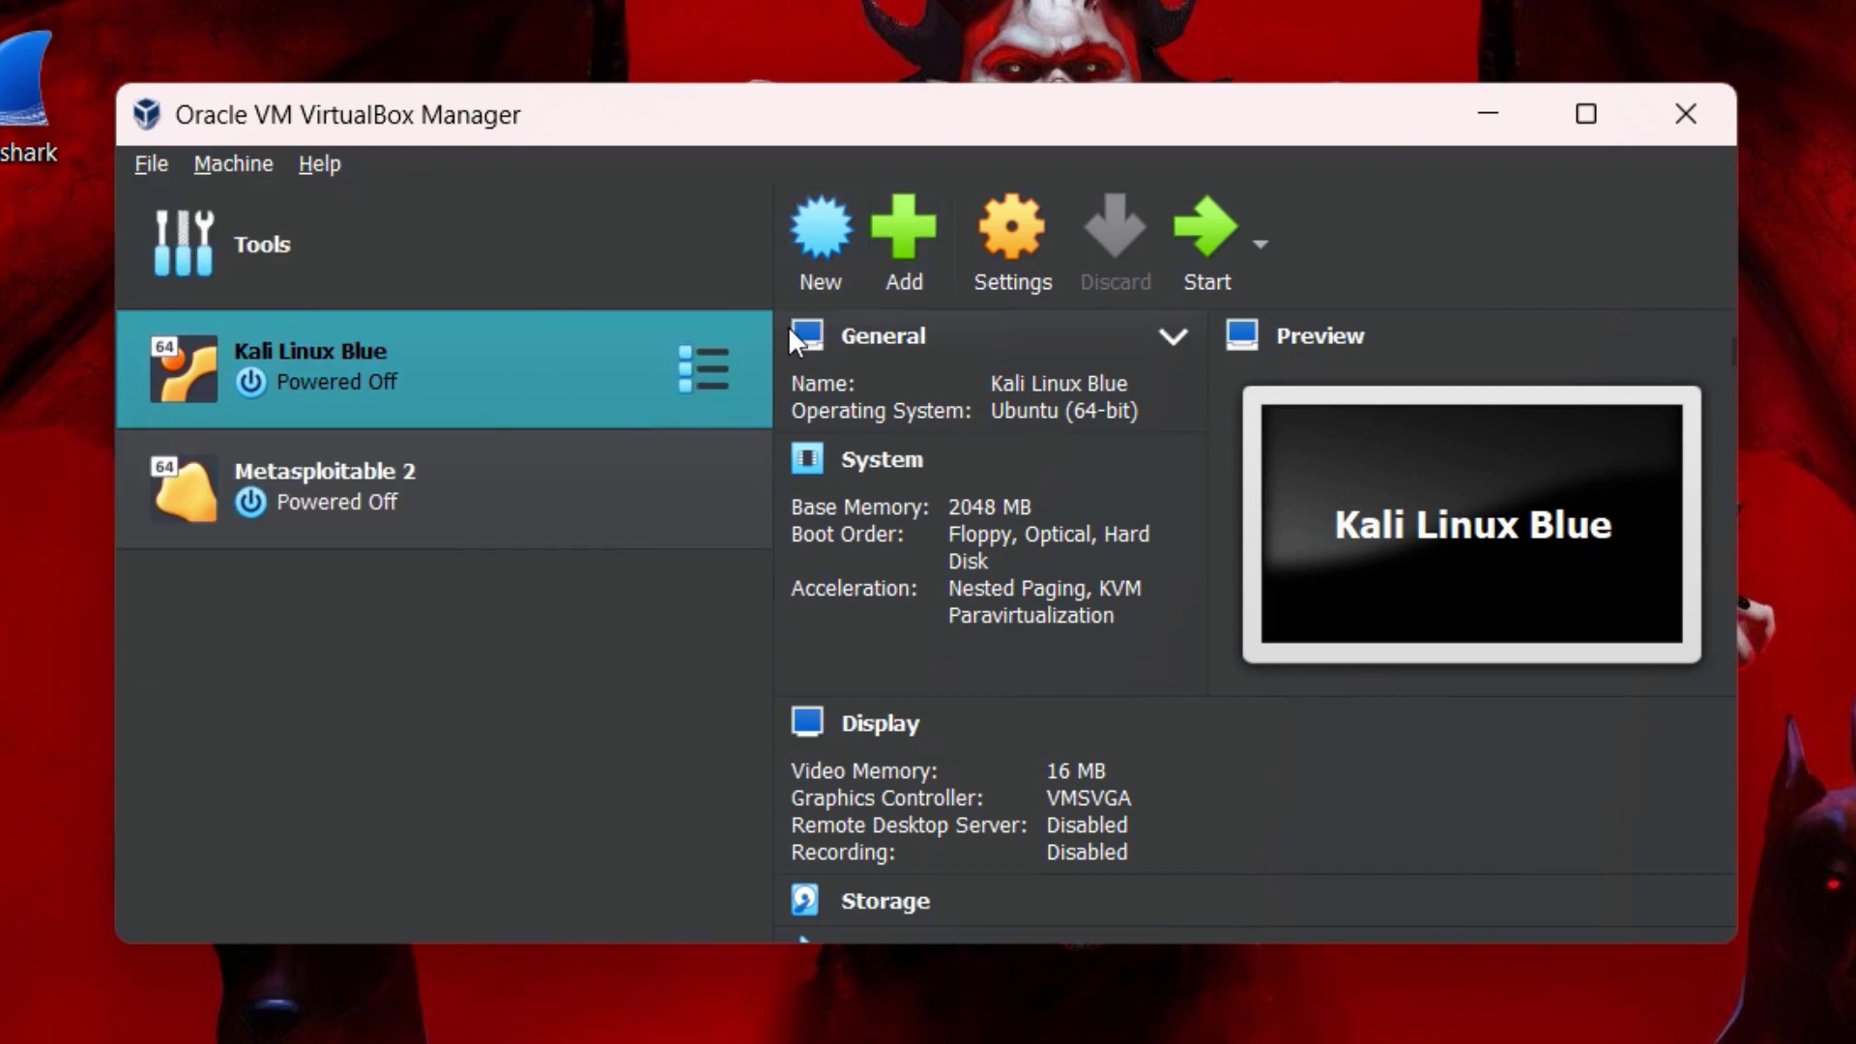
pyautogui.click(826, 249)
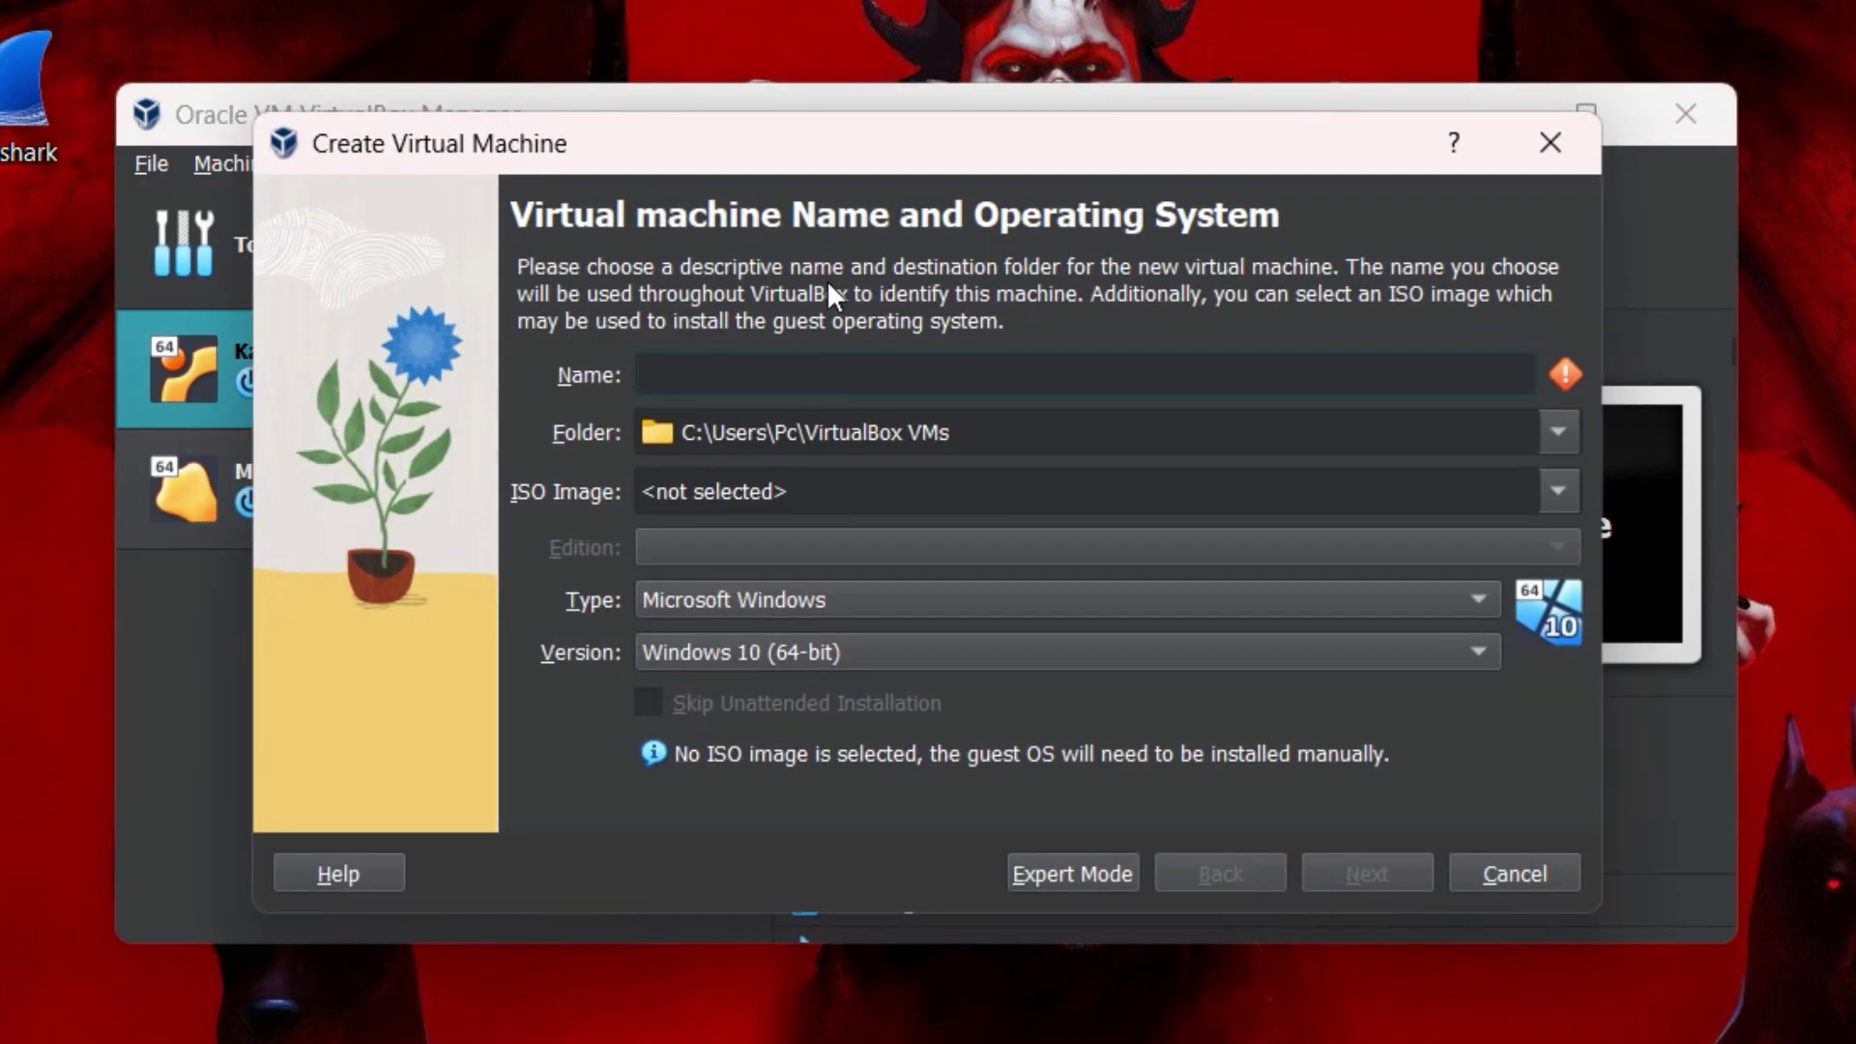
pyautogui.write('M')
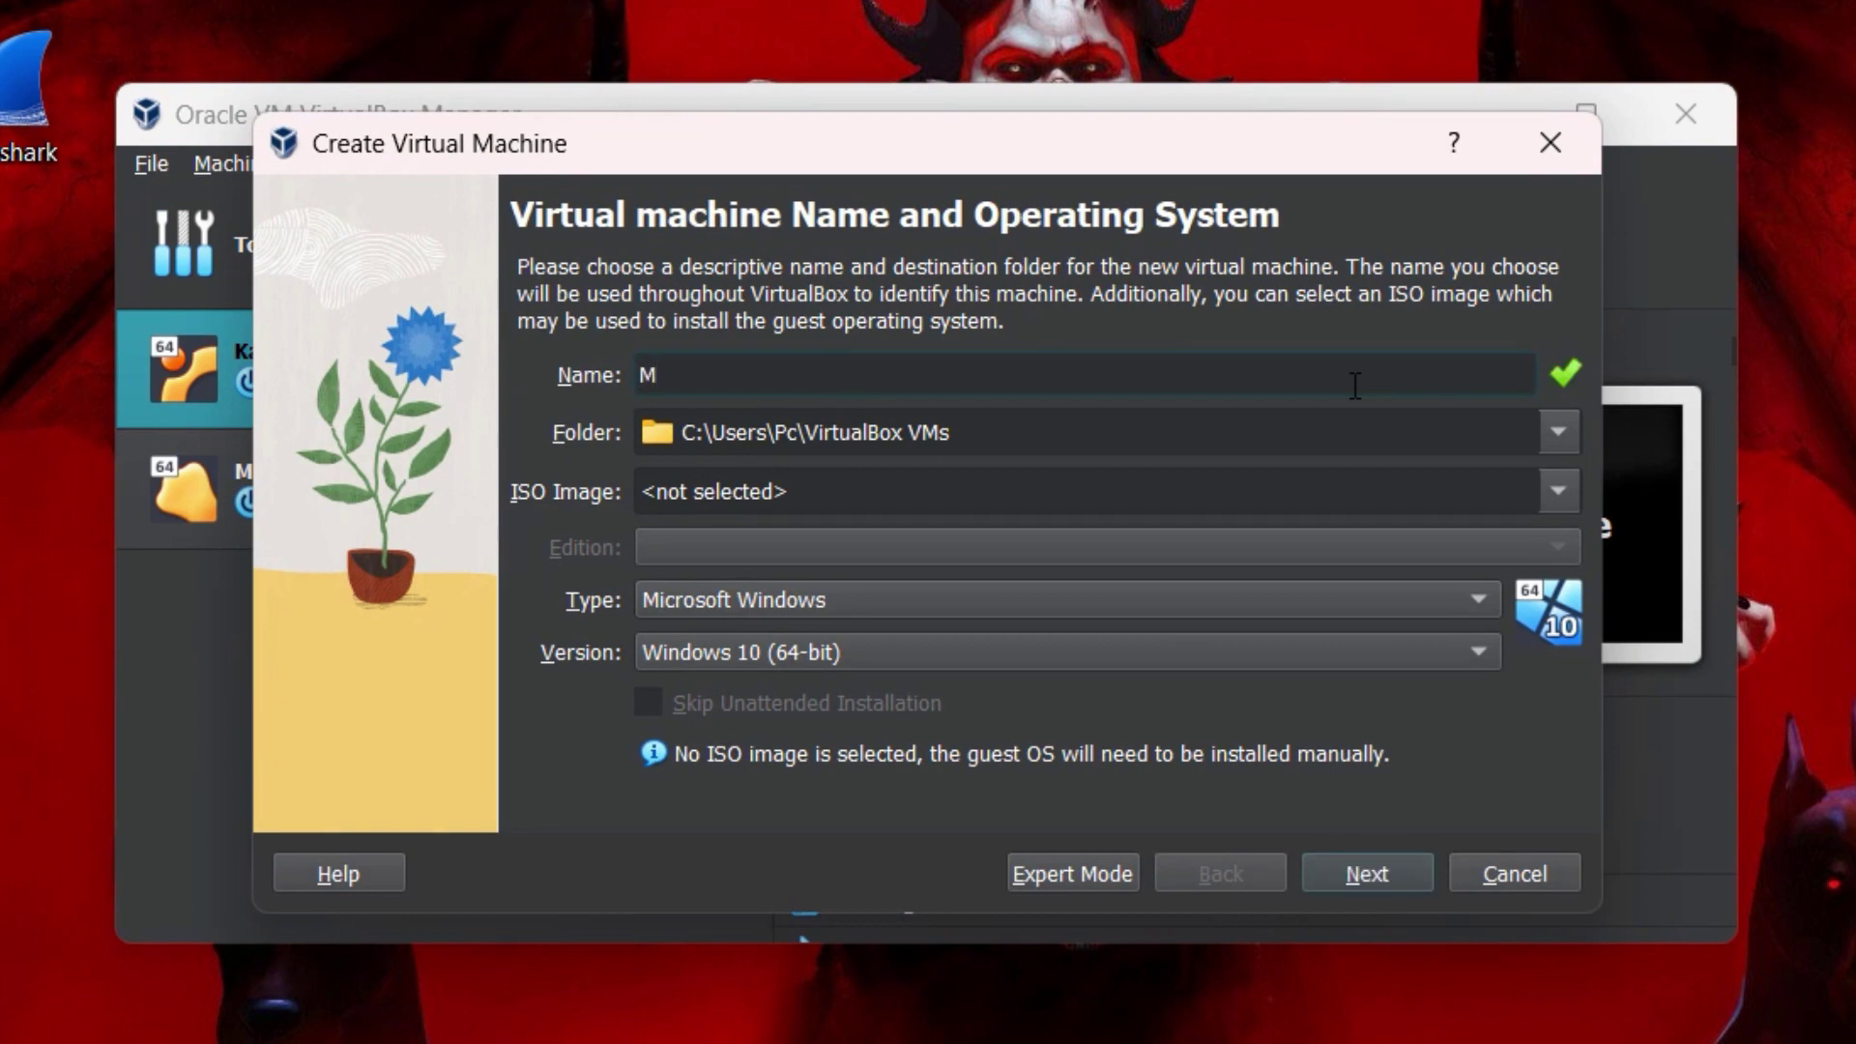
pyautogui.write('S2')
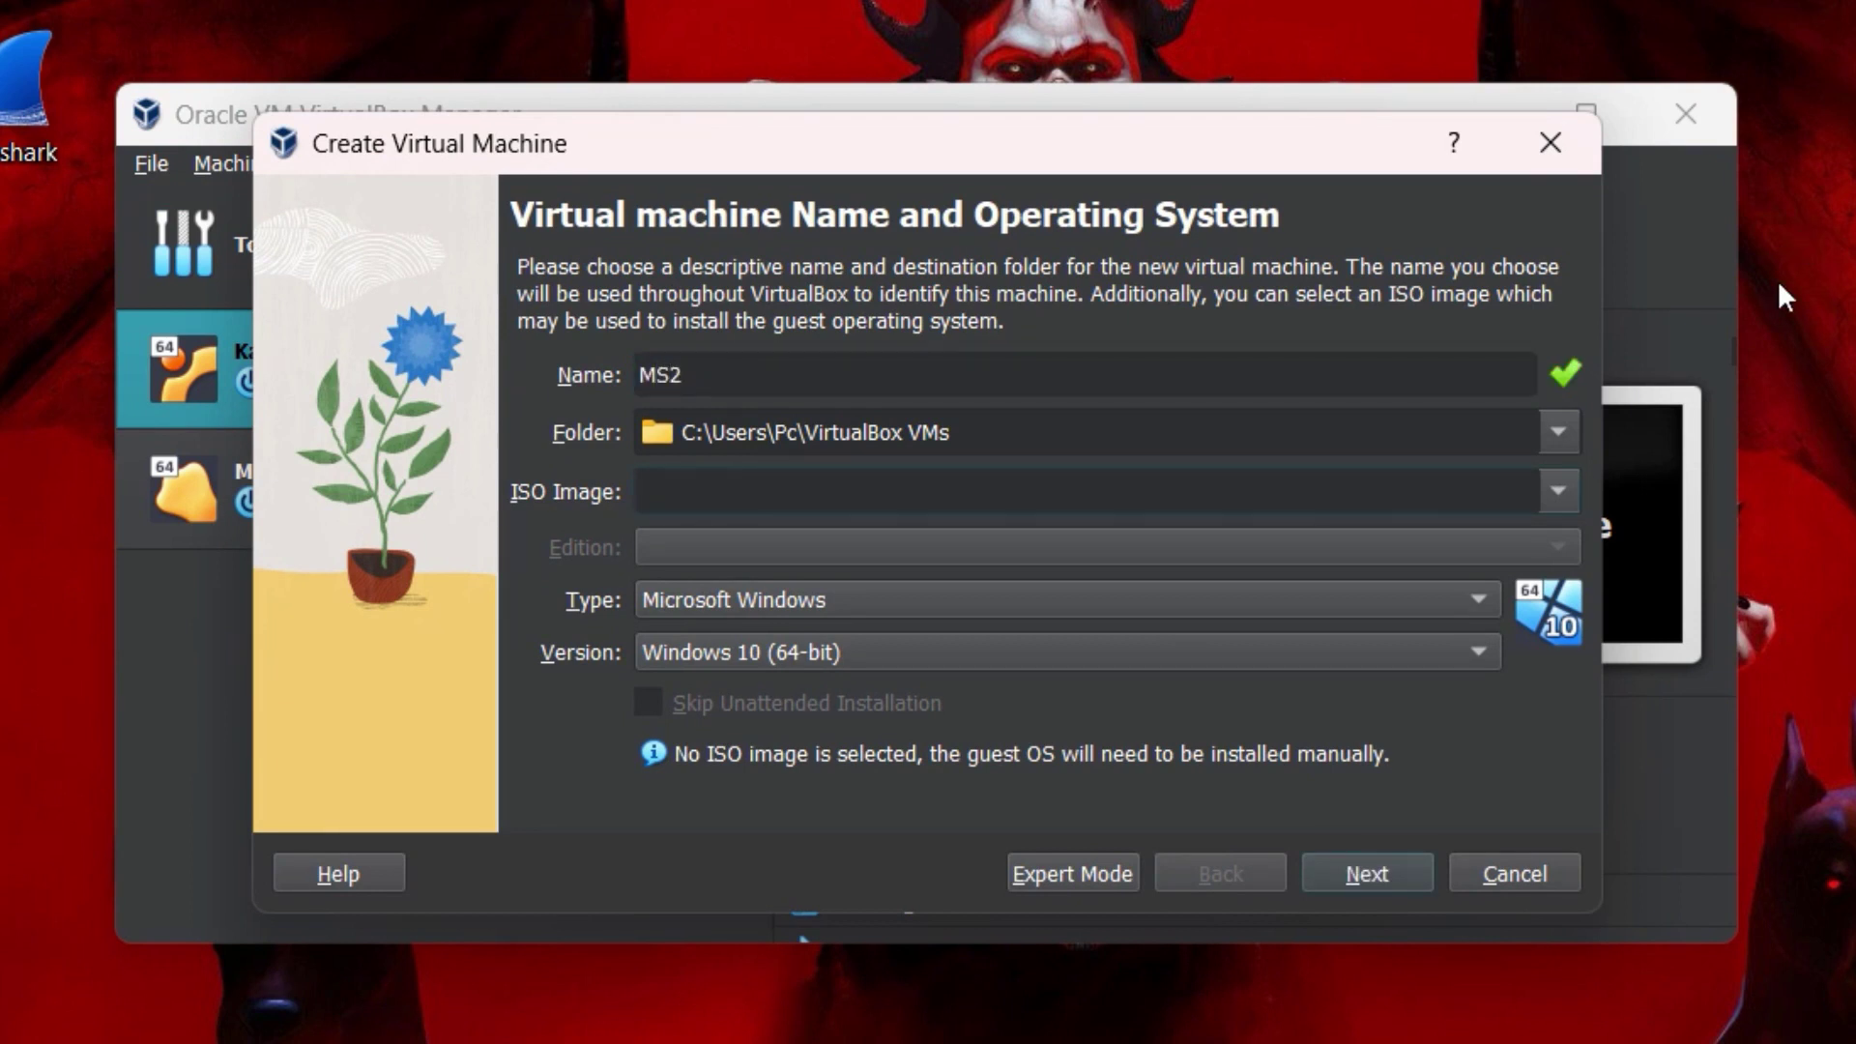
# Set the MS2 machine to type Linux, version Other Linux (64-bit), and finish creating it with a new 8.00 GB virtual hard disk.
pyautogui.click(1436, 595)
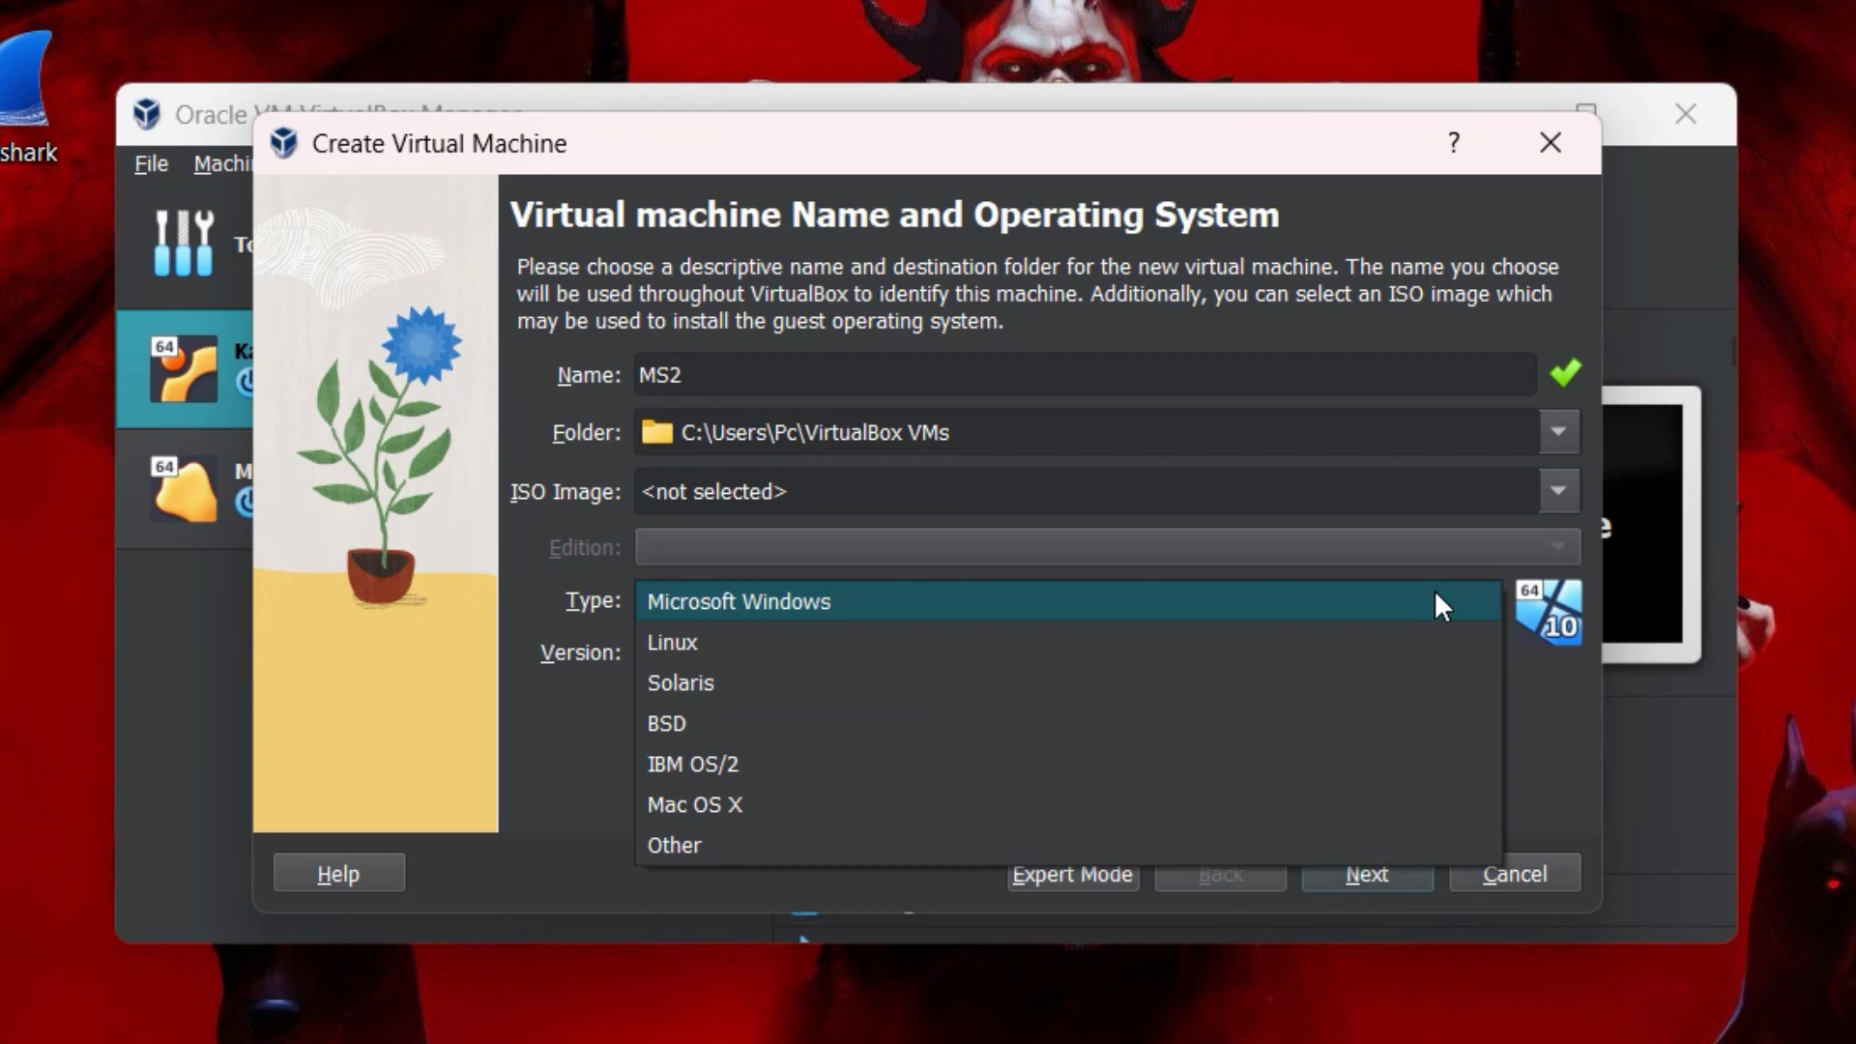
pyautogui.click(1376, 638)
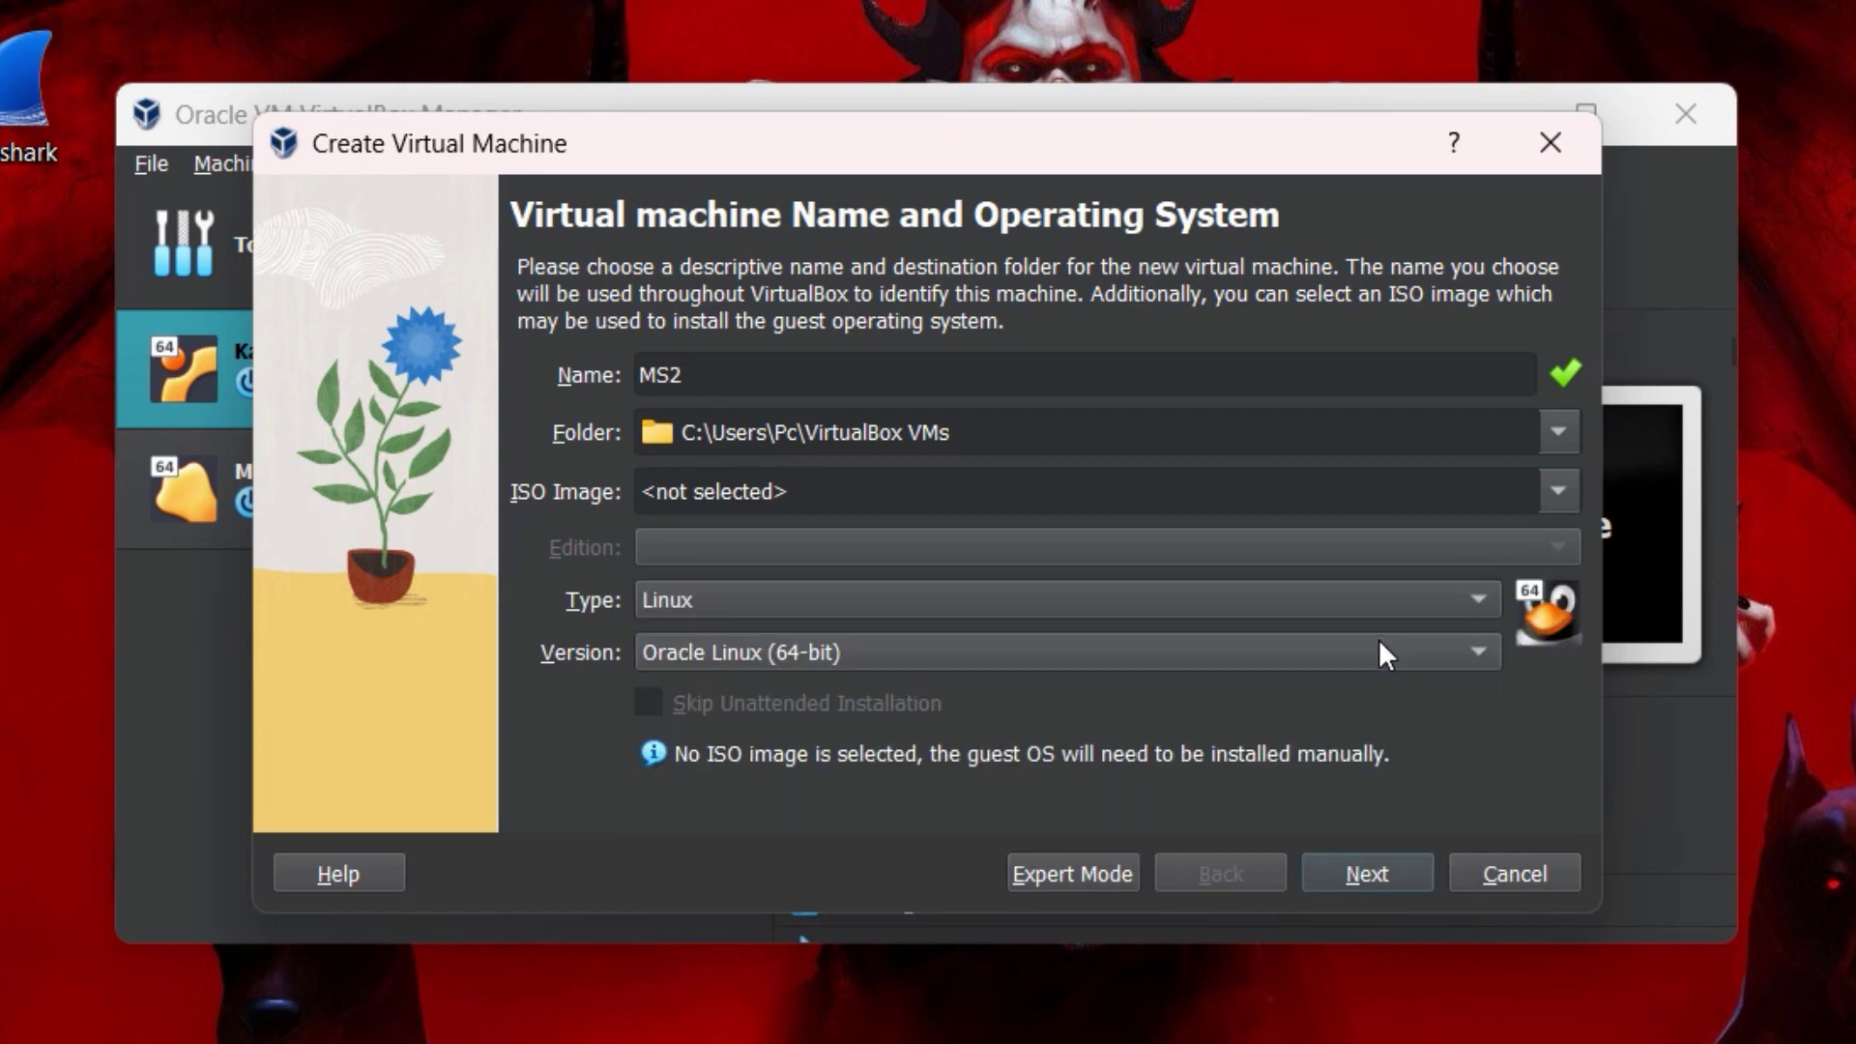
pyautogui.click(1380, 643)
pyautogui.scroll(-20, 1378, 638)
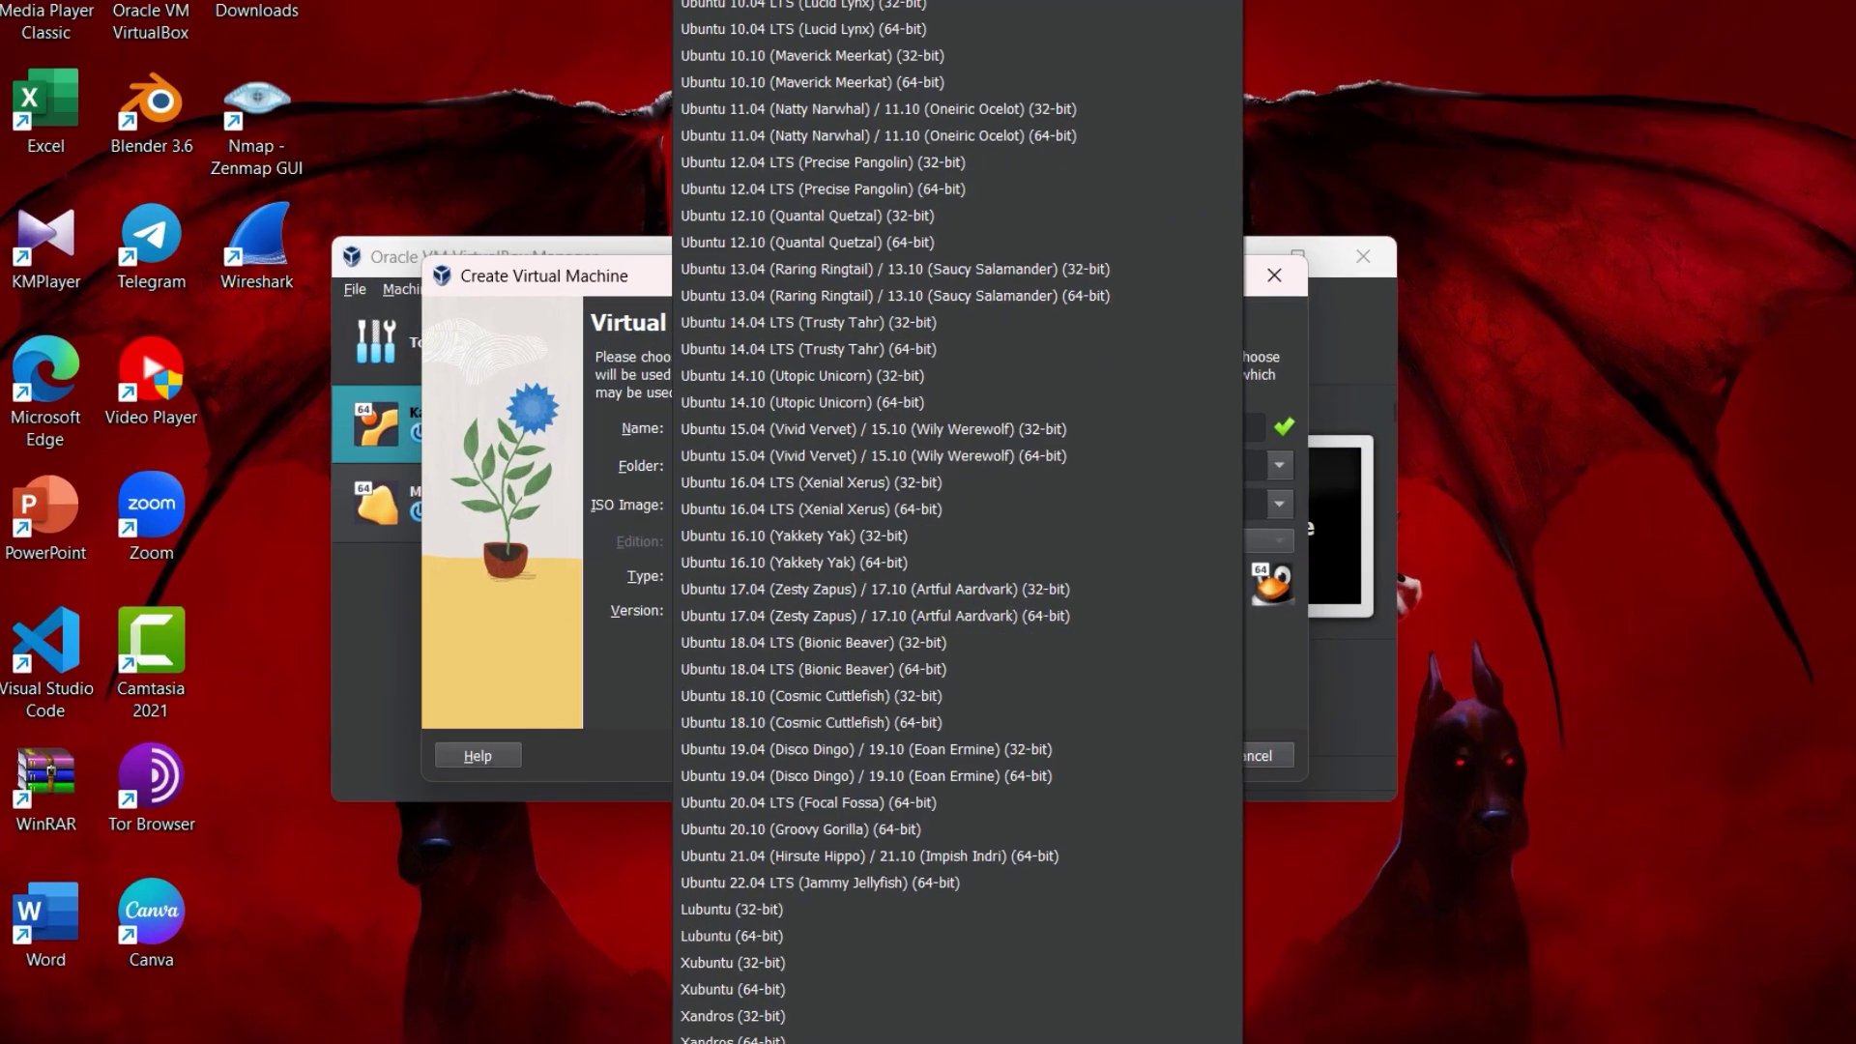
pyautogui.click(957, 1043)
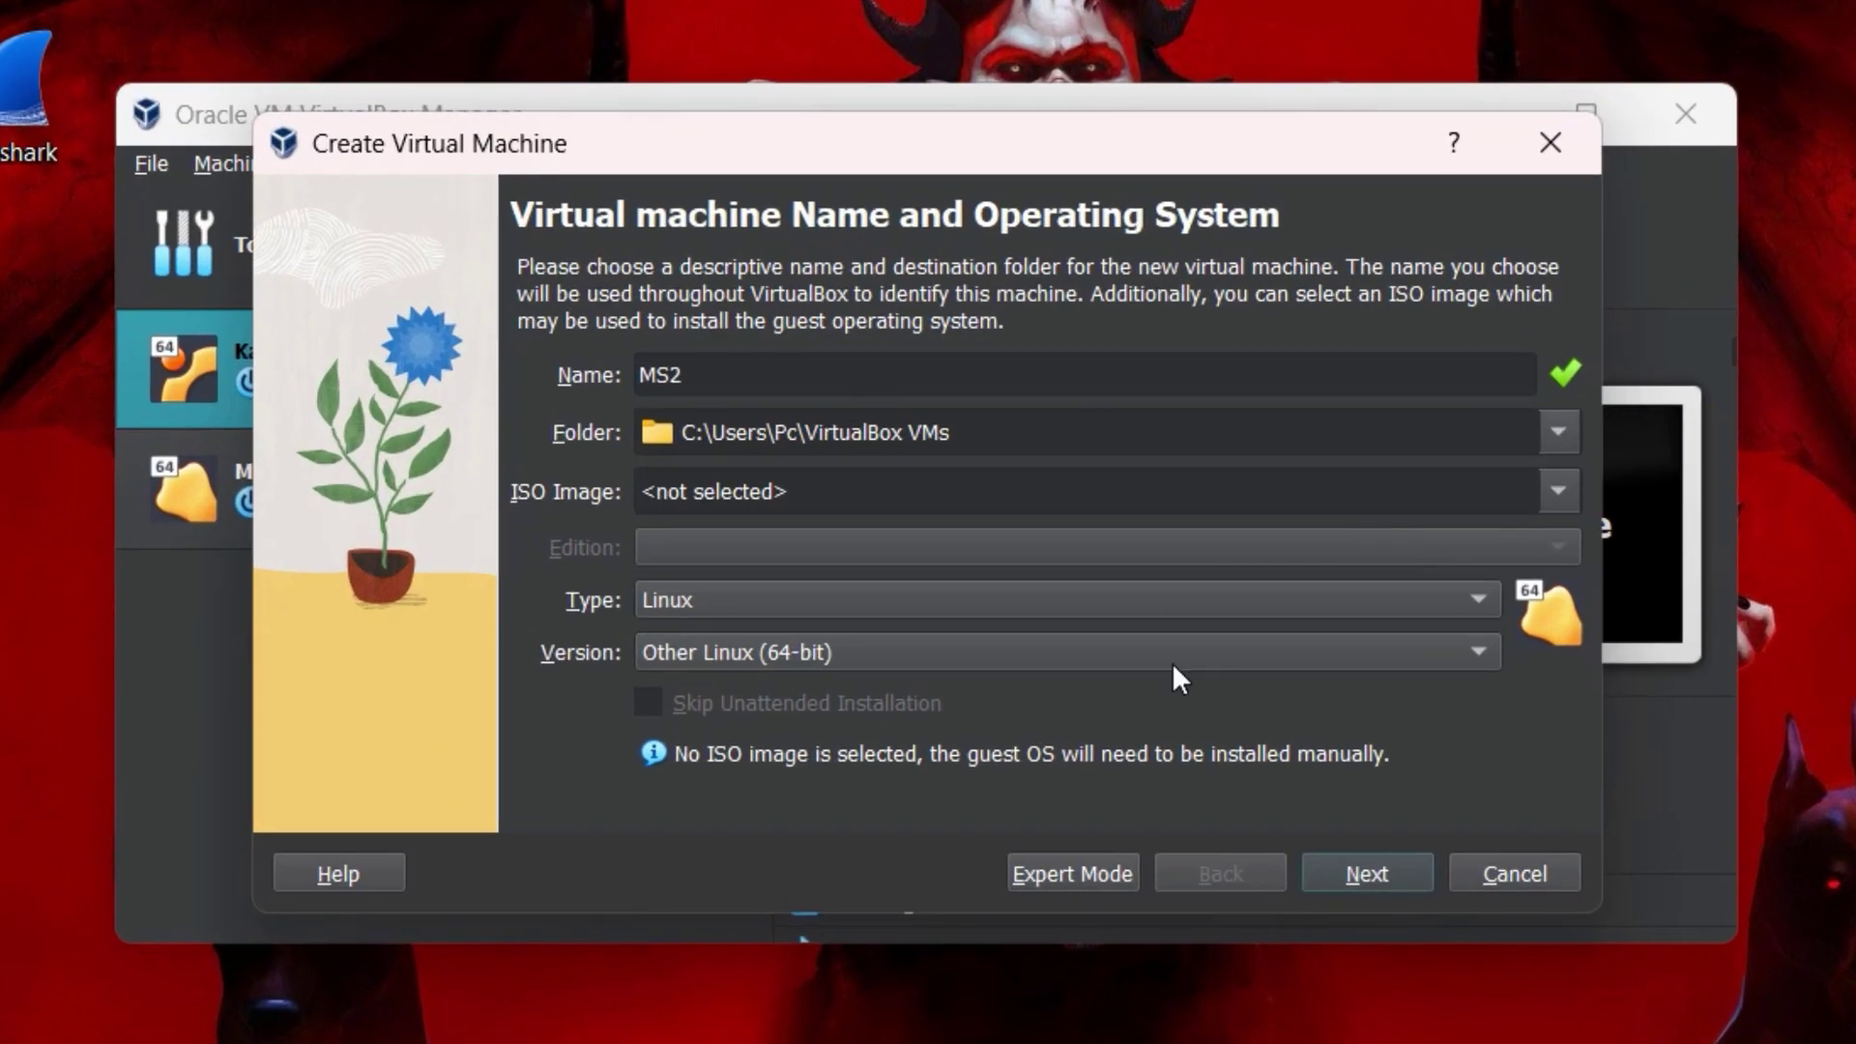
pyautogui.click(1366, 873)
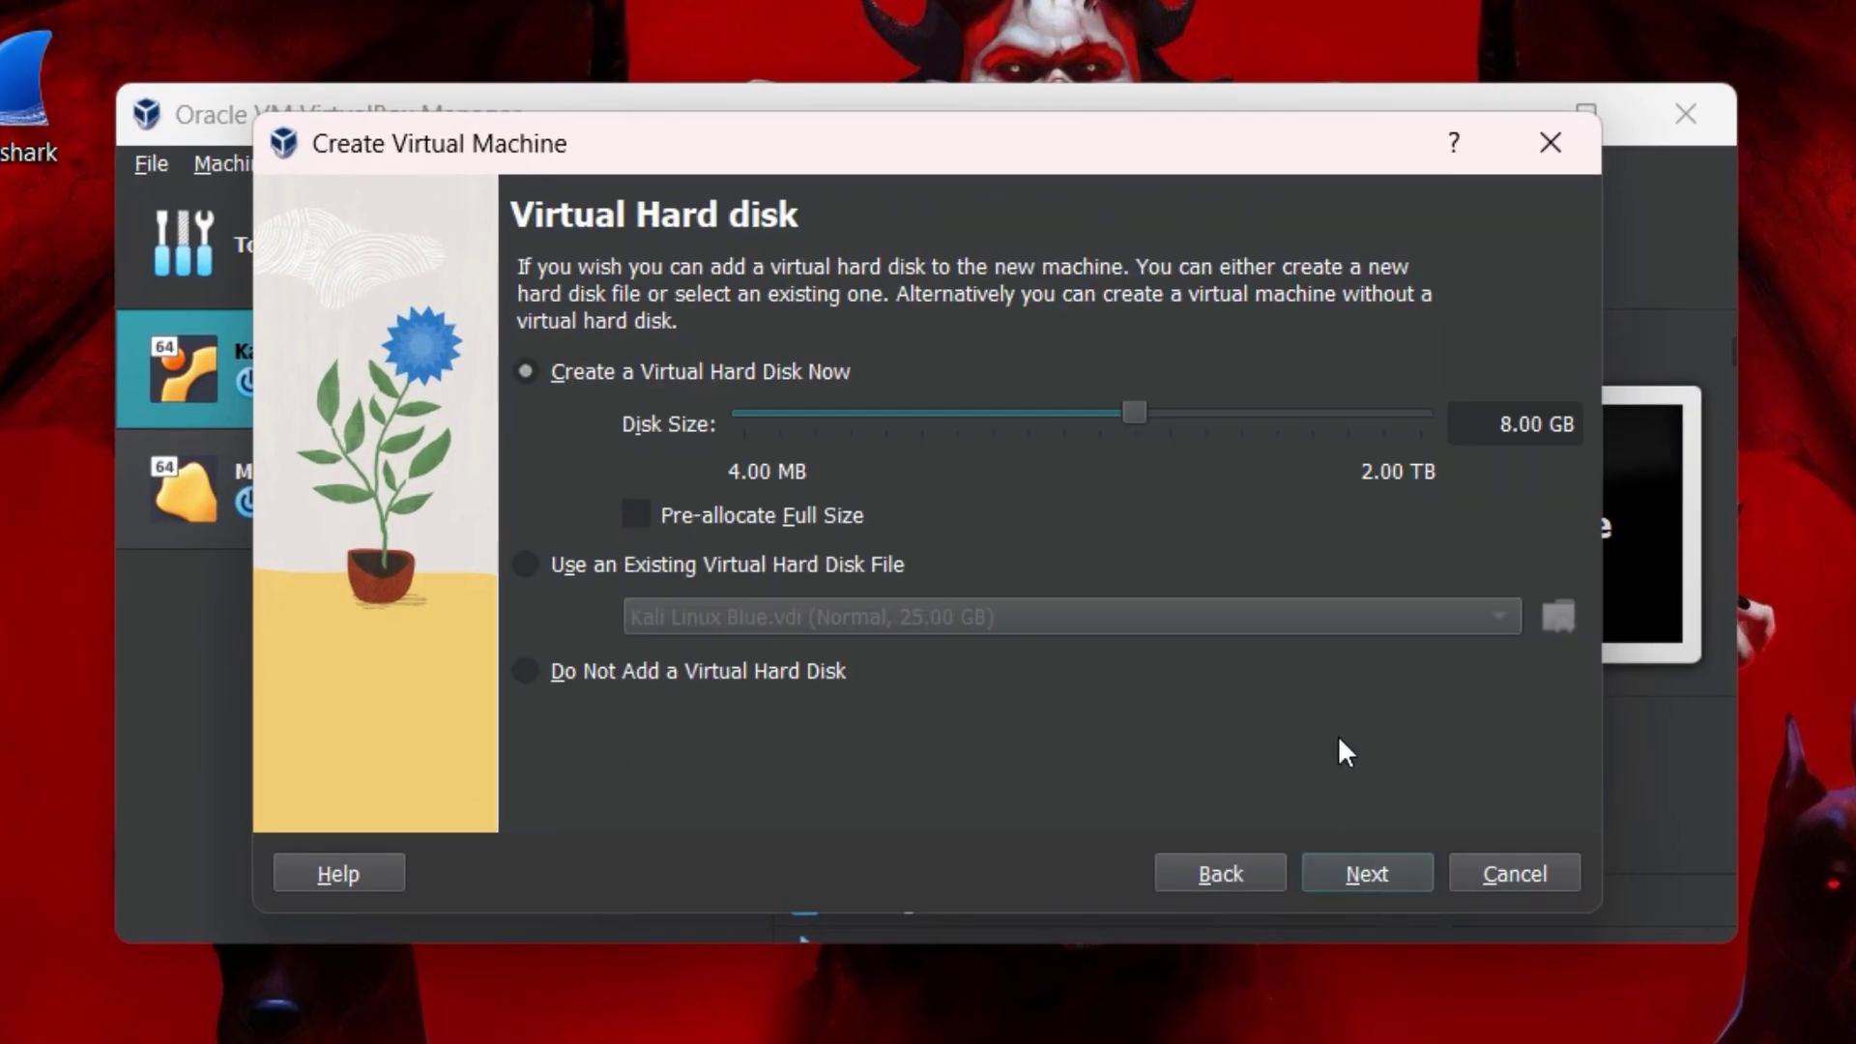
pyautogui.click(1382, 882)
pyautogui.click(1372, 872)
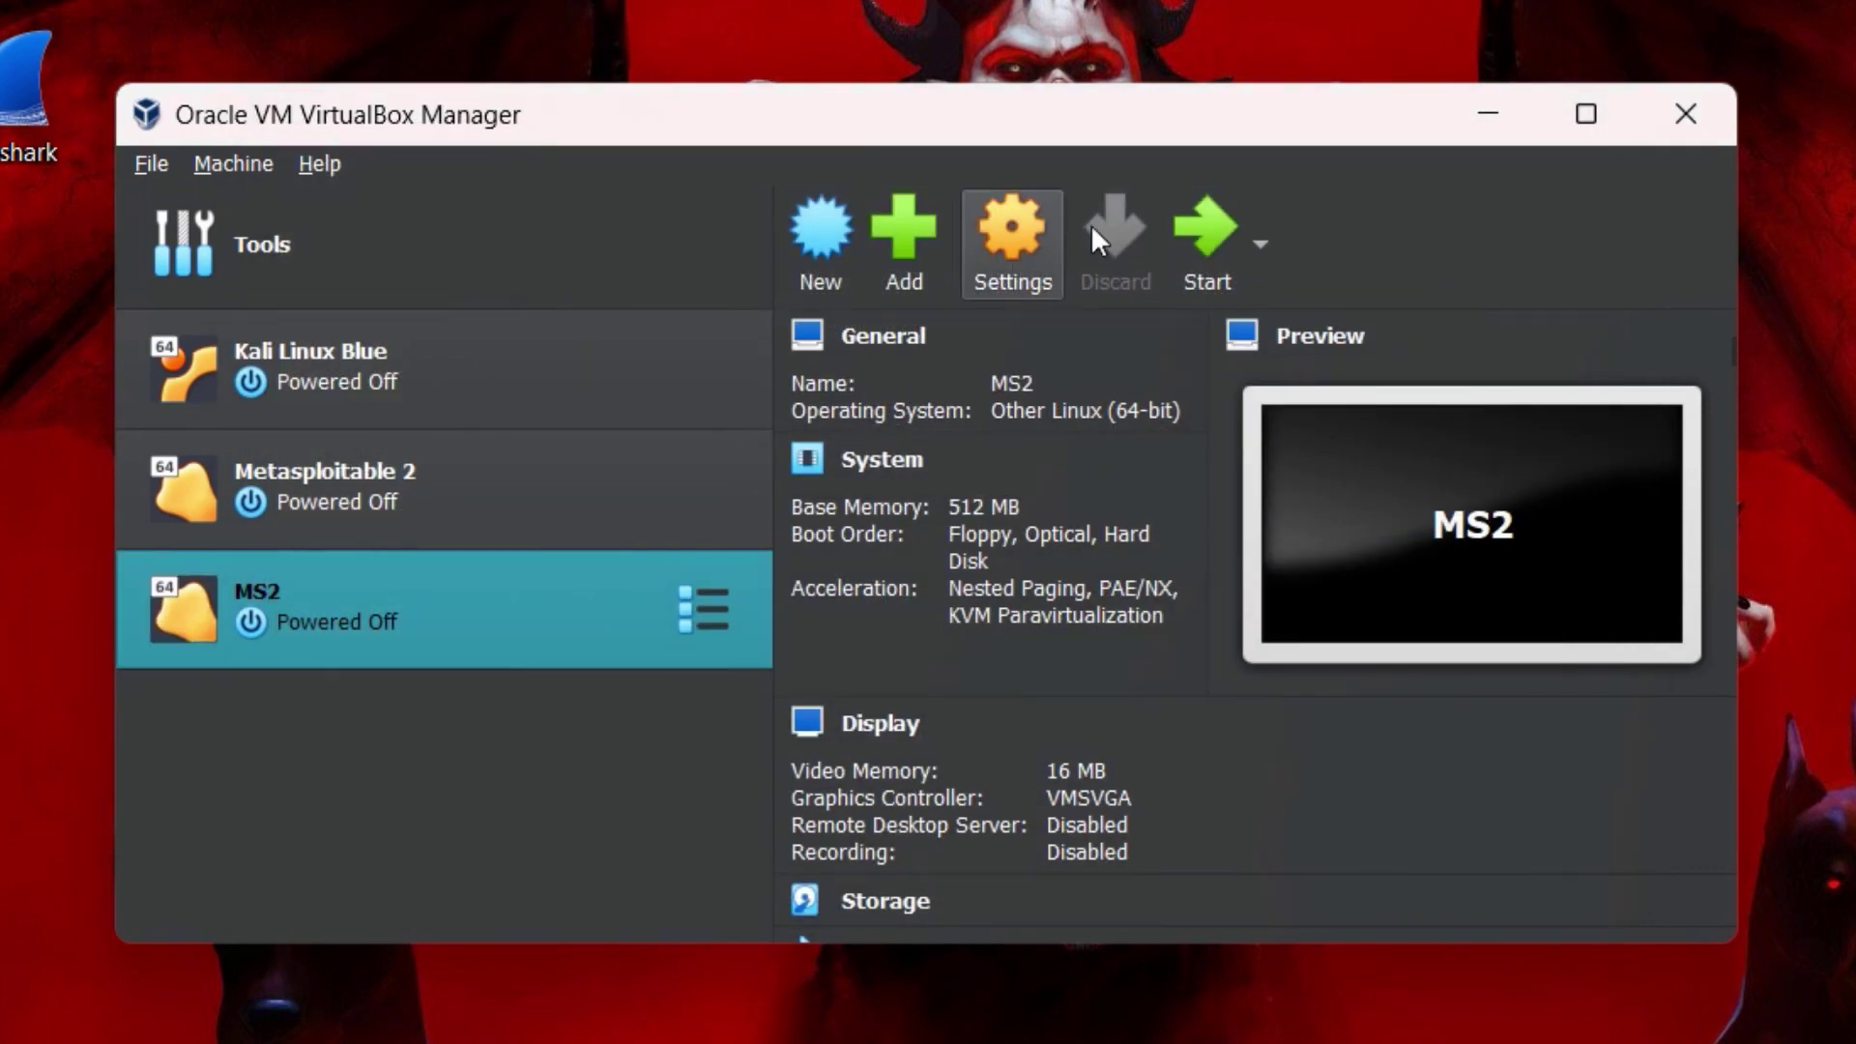
# Start MS2, look for a boot ISO in Documents > Downloads > Metasploitable2-Linux, and close the machine with its state saved.
pyautogui.click(1215, 273)
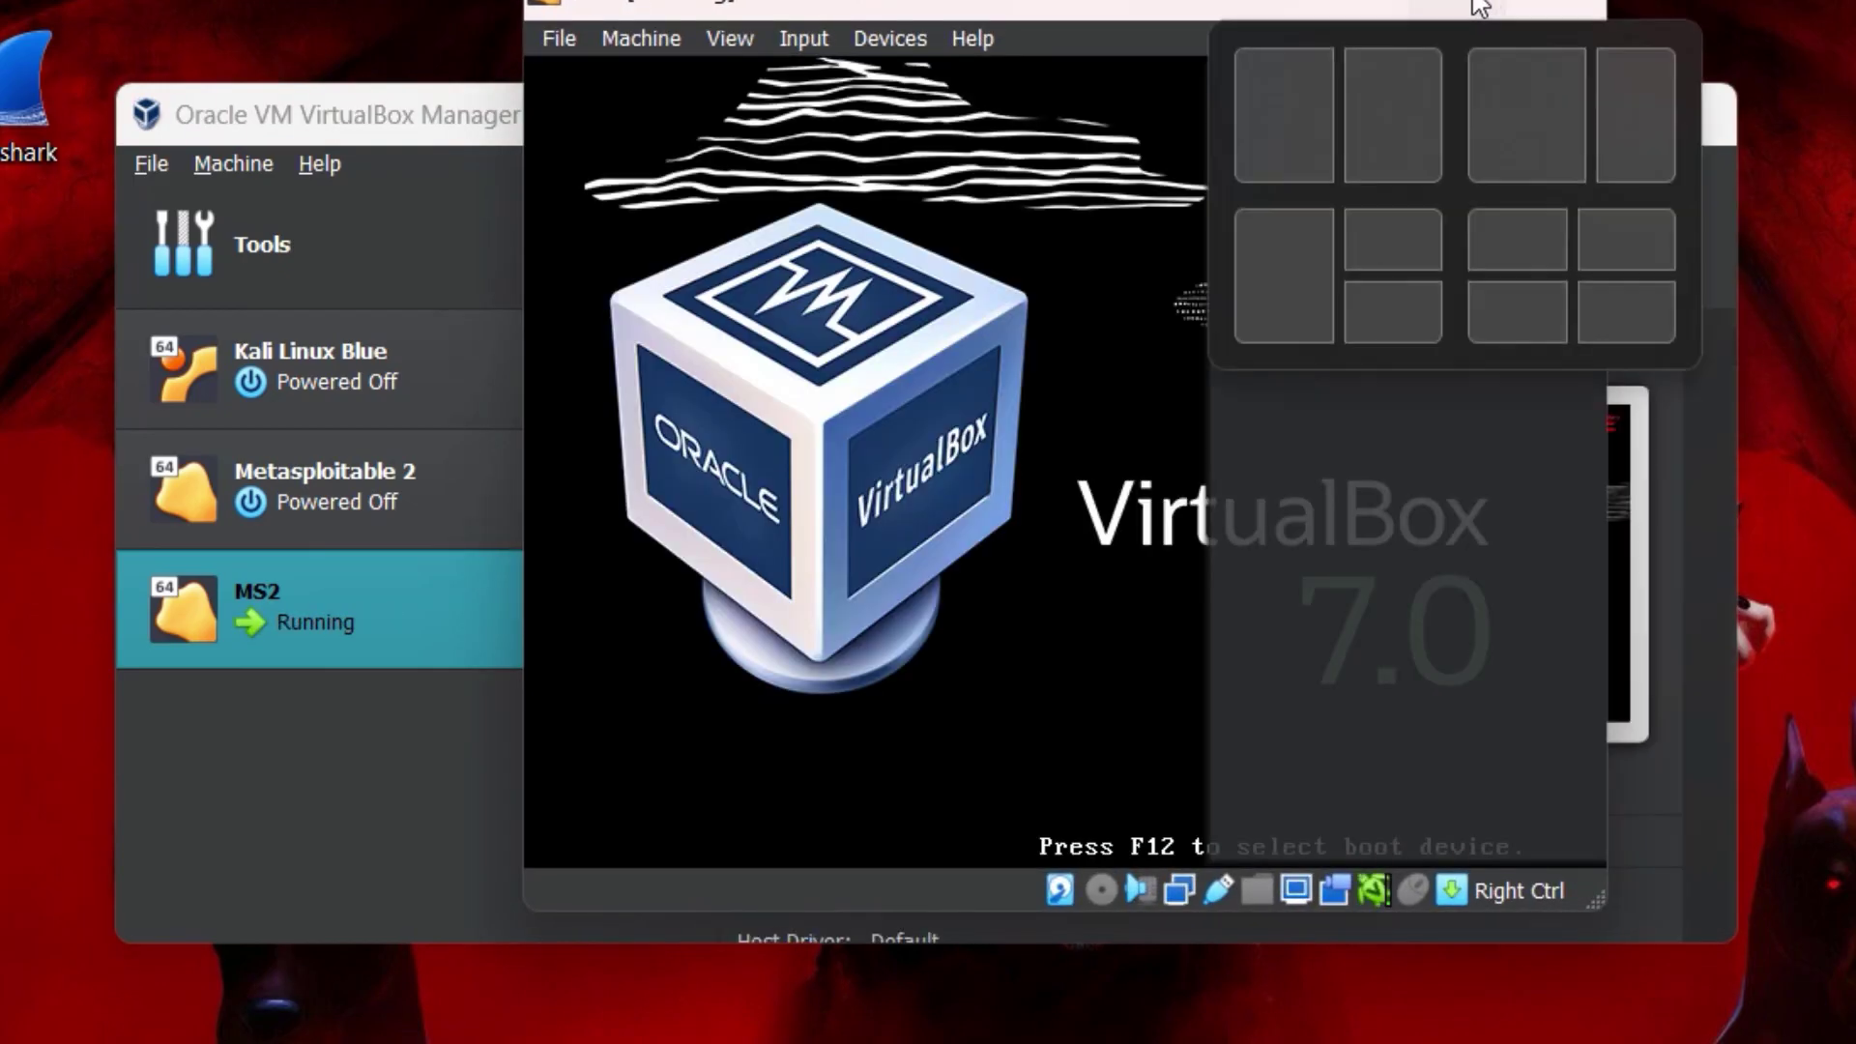
pyautogui.click(1475, 3)
pyautogui.click(1346, 547)
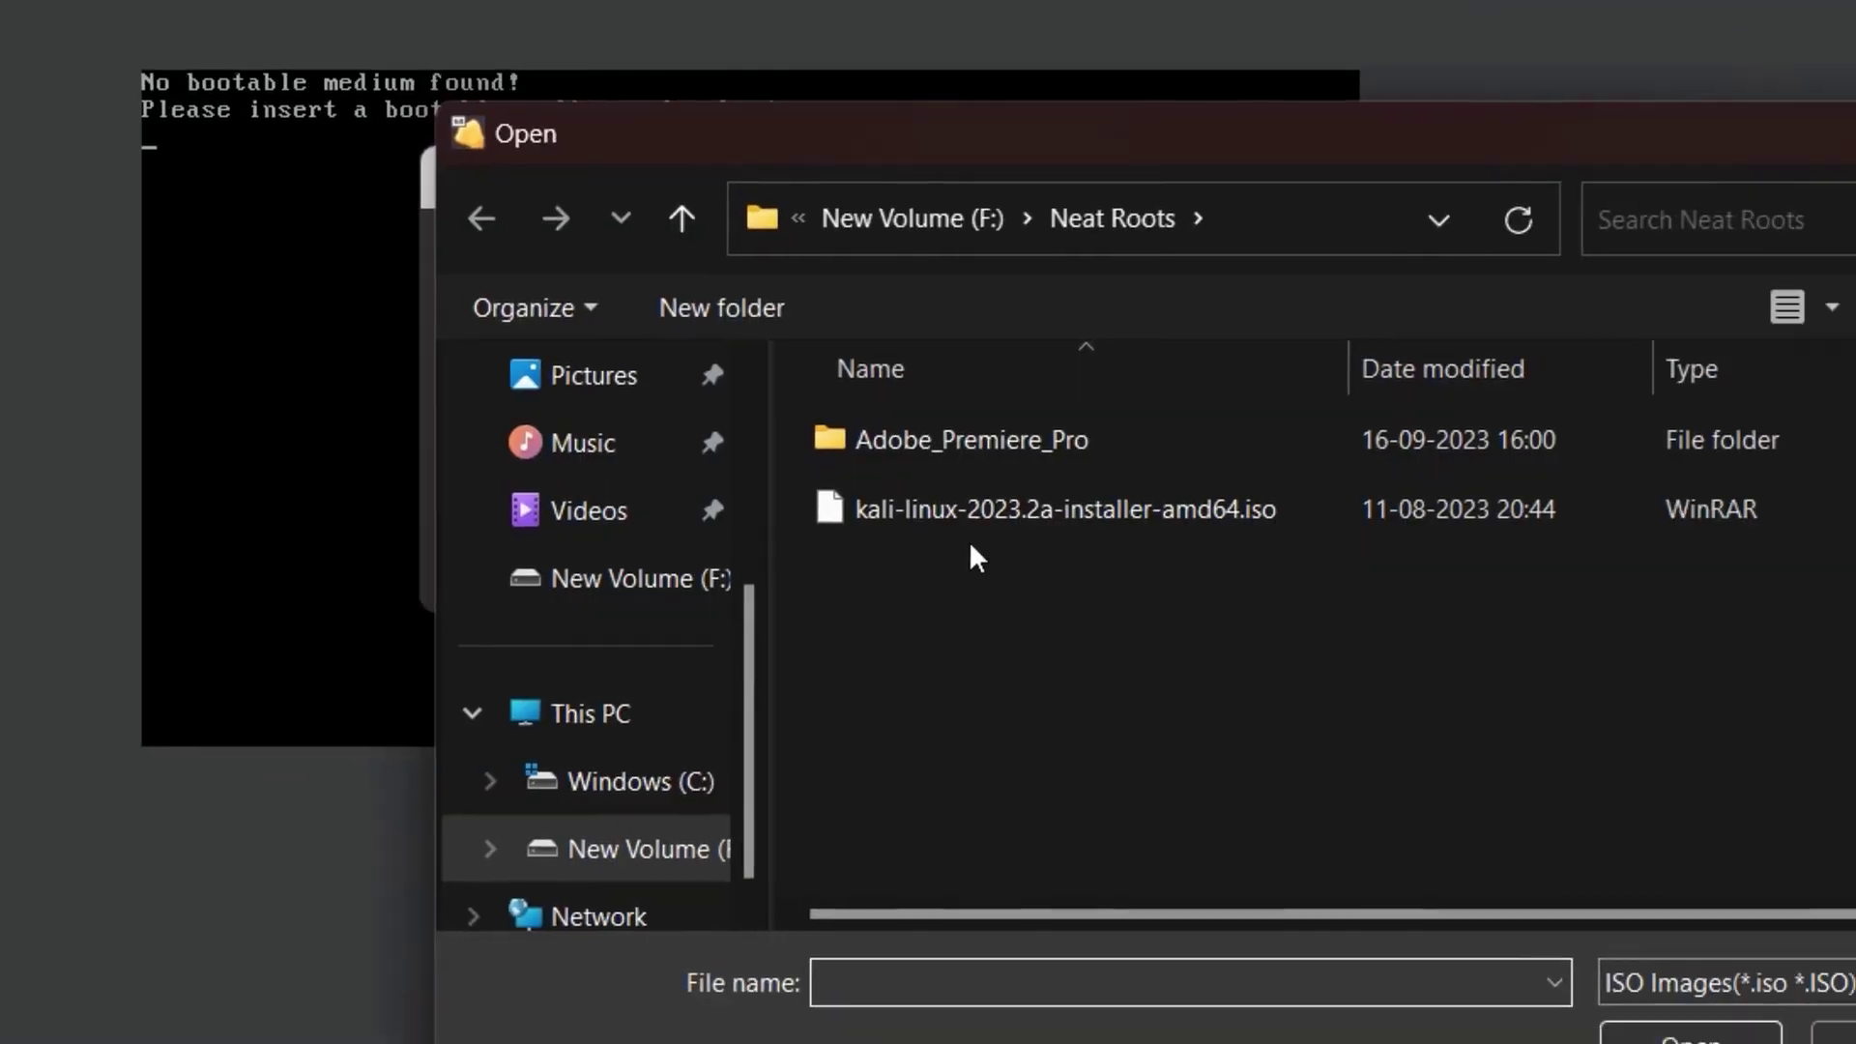
pyautogui.scroll(1, 388, 392)
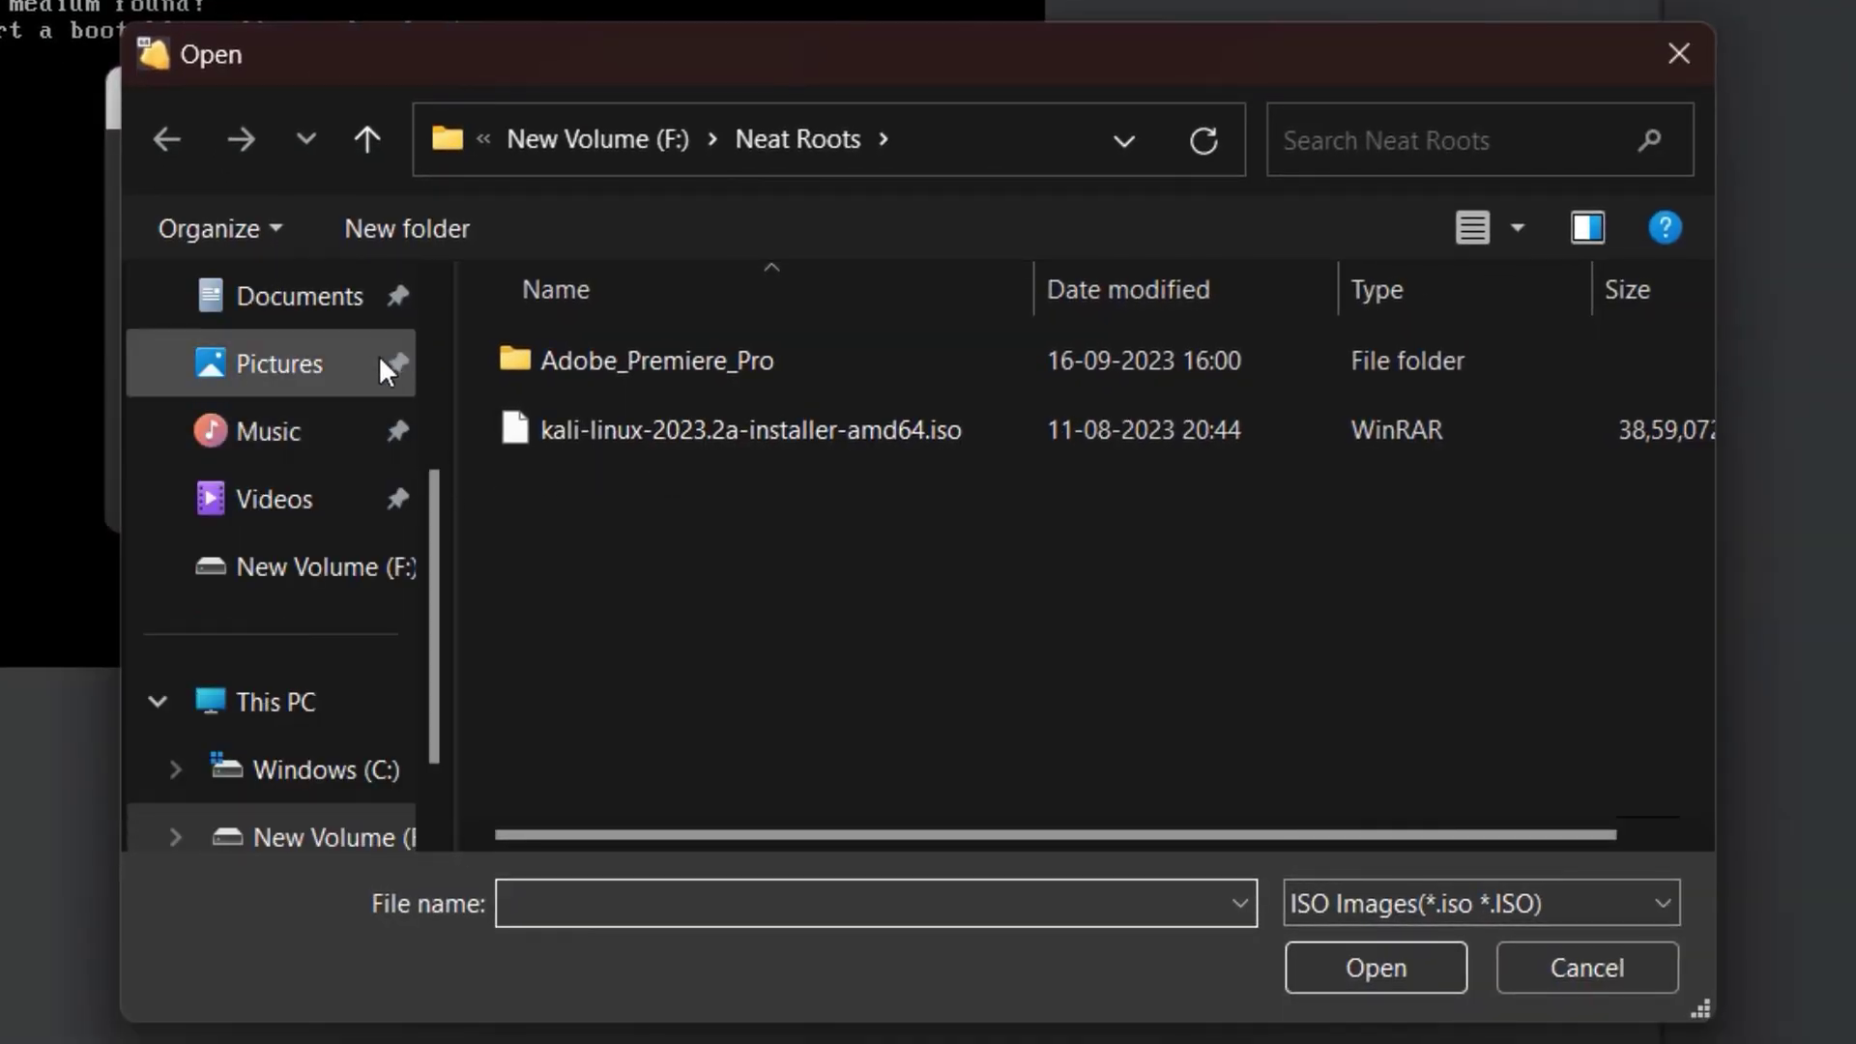
pyautogui.click(363, 307)
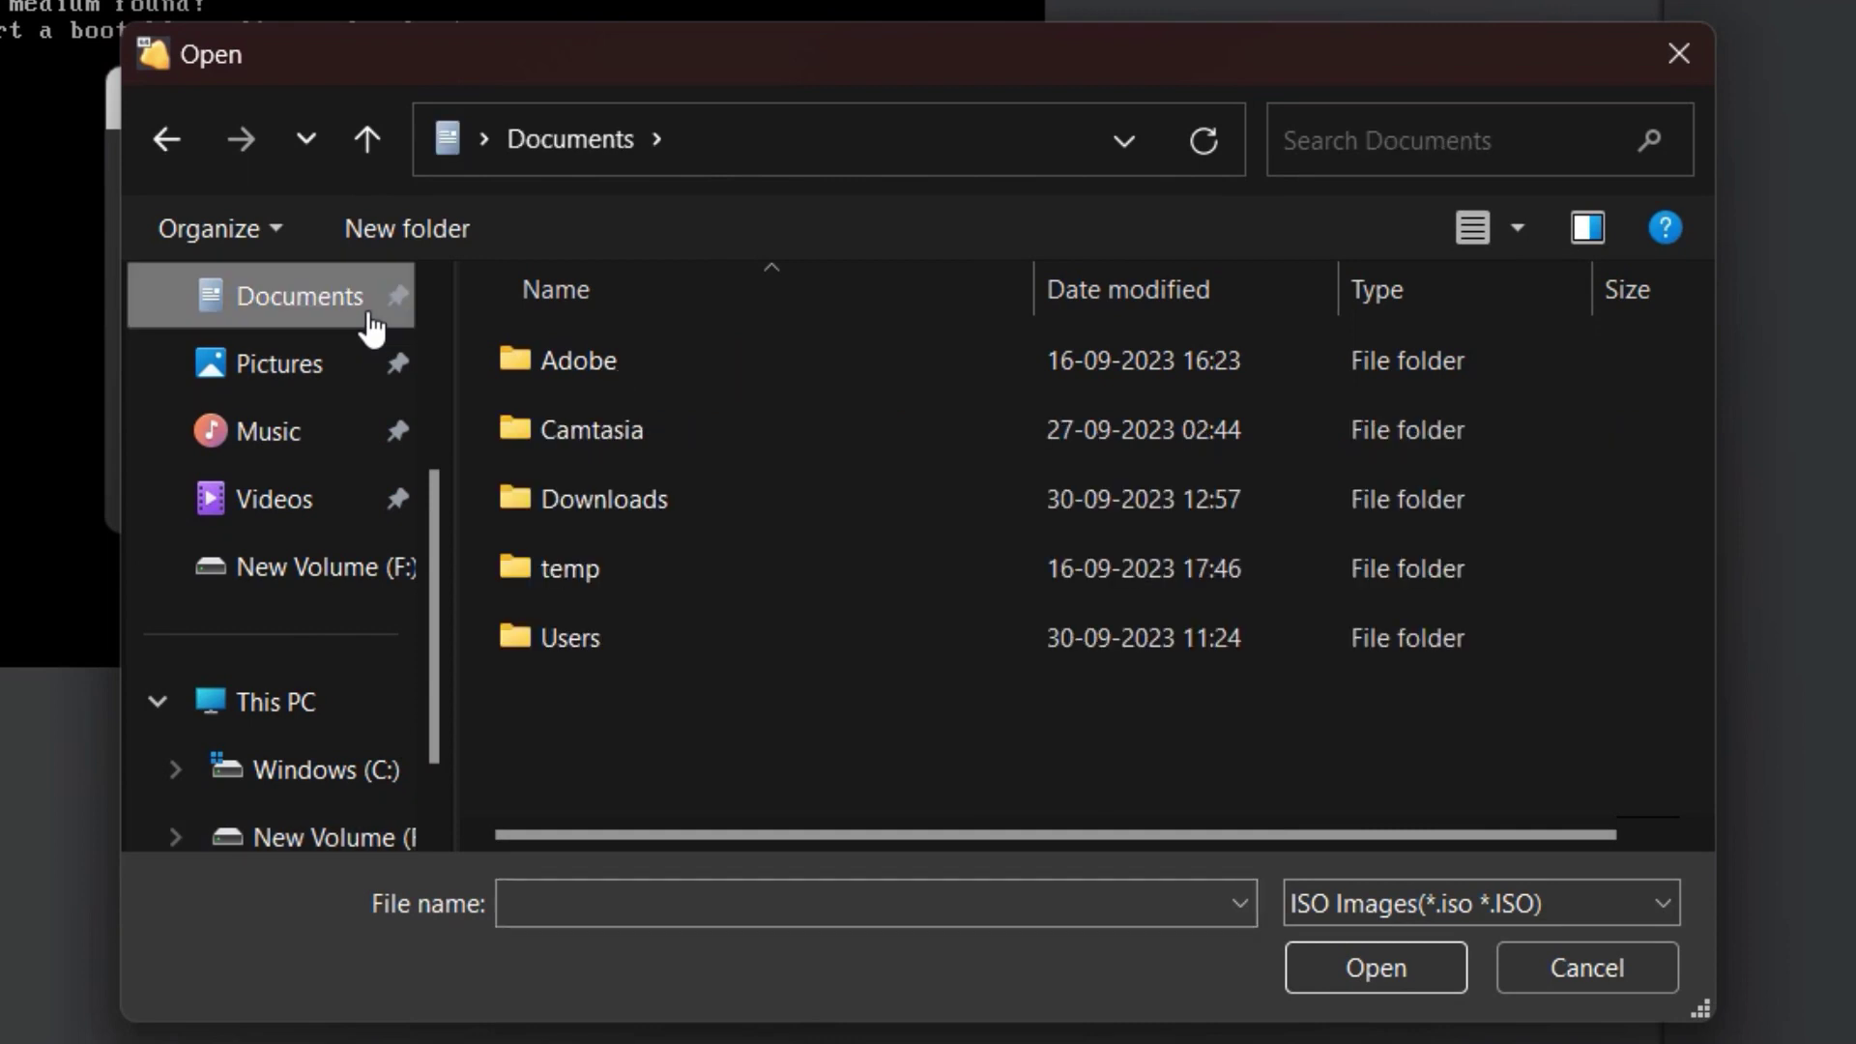
pyautogui.doubleClick(597, 522)
pyautogui.doubleClick(643, 357)
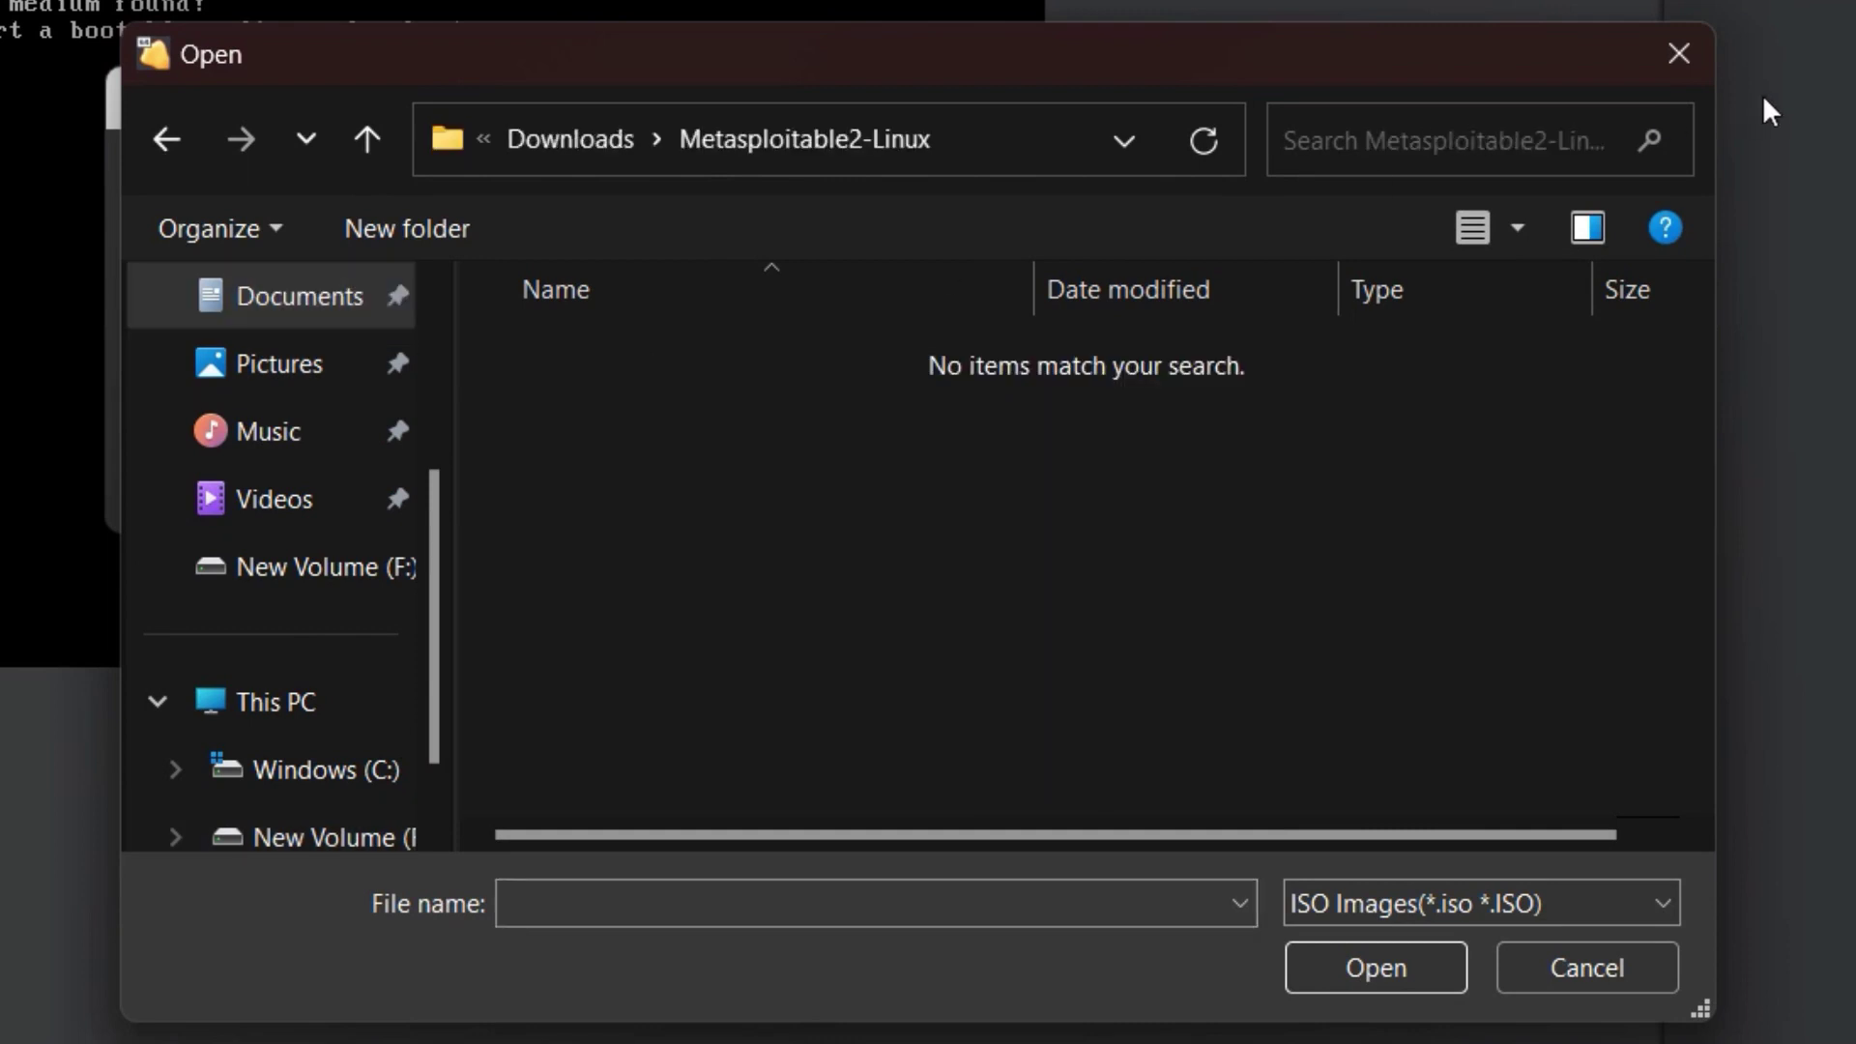
pyautogui.click(1678, 53)
pyautogui.click(1098, 319)
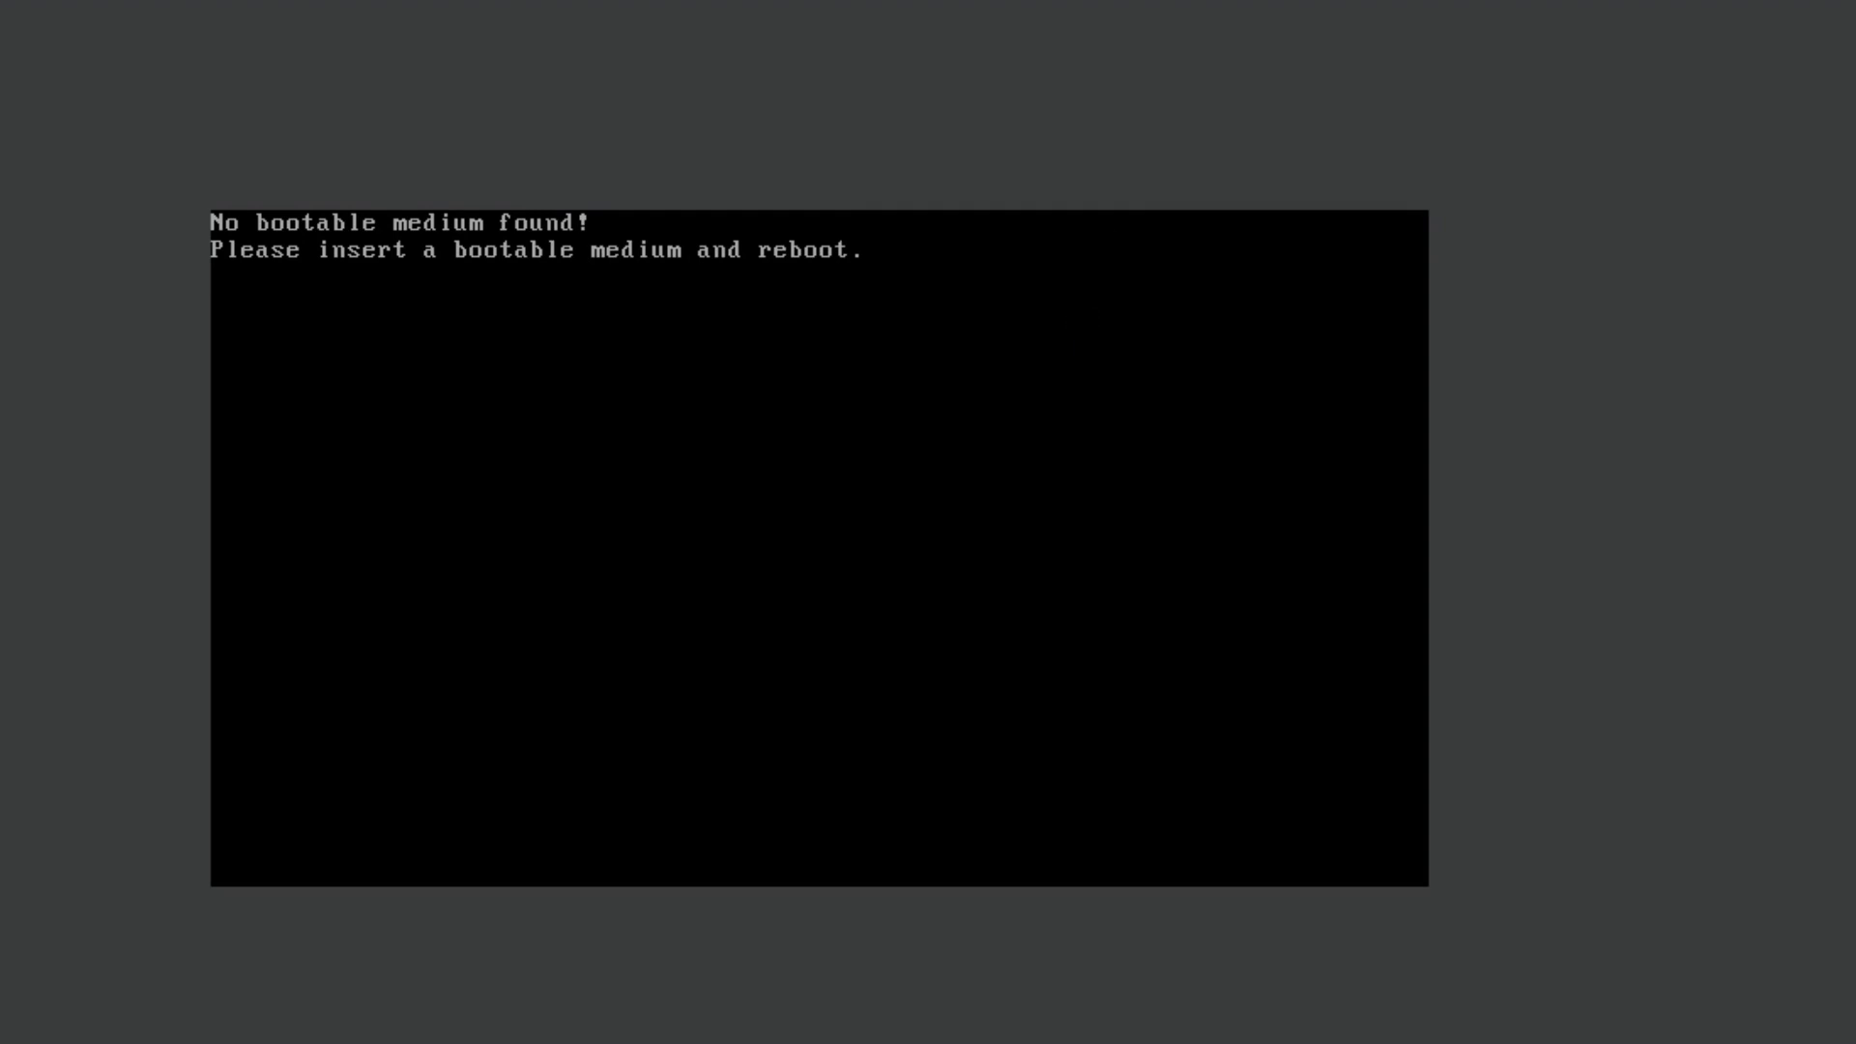
pyautogui.hotkey('ctrl', 'q')
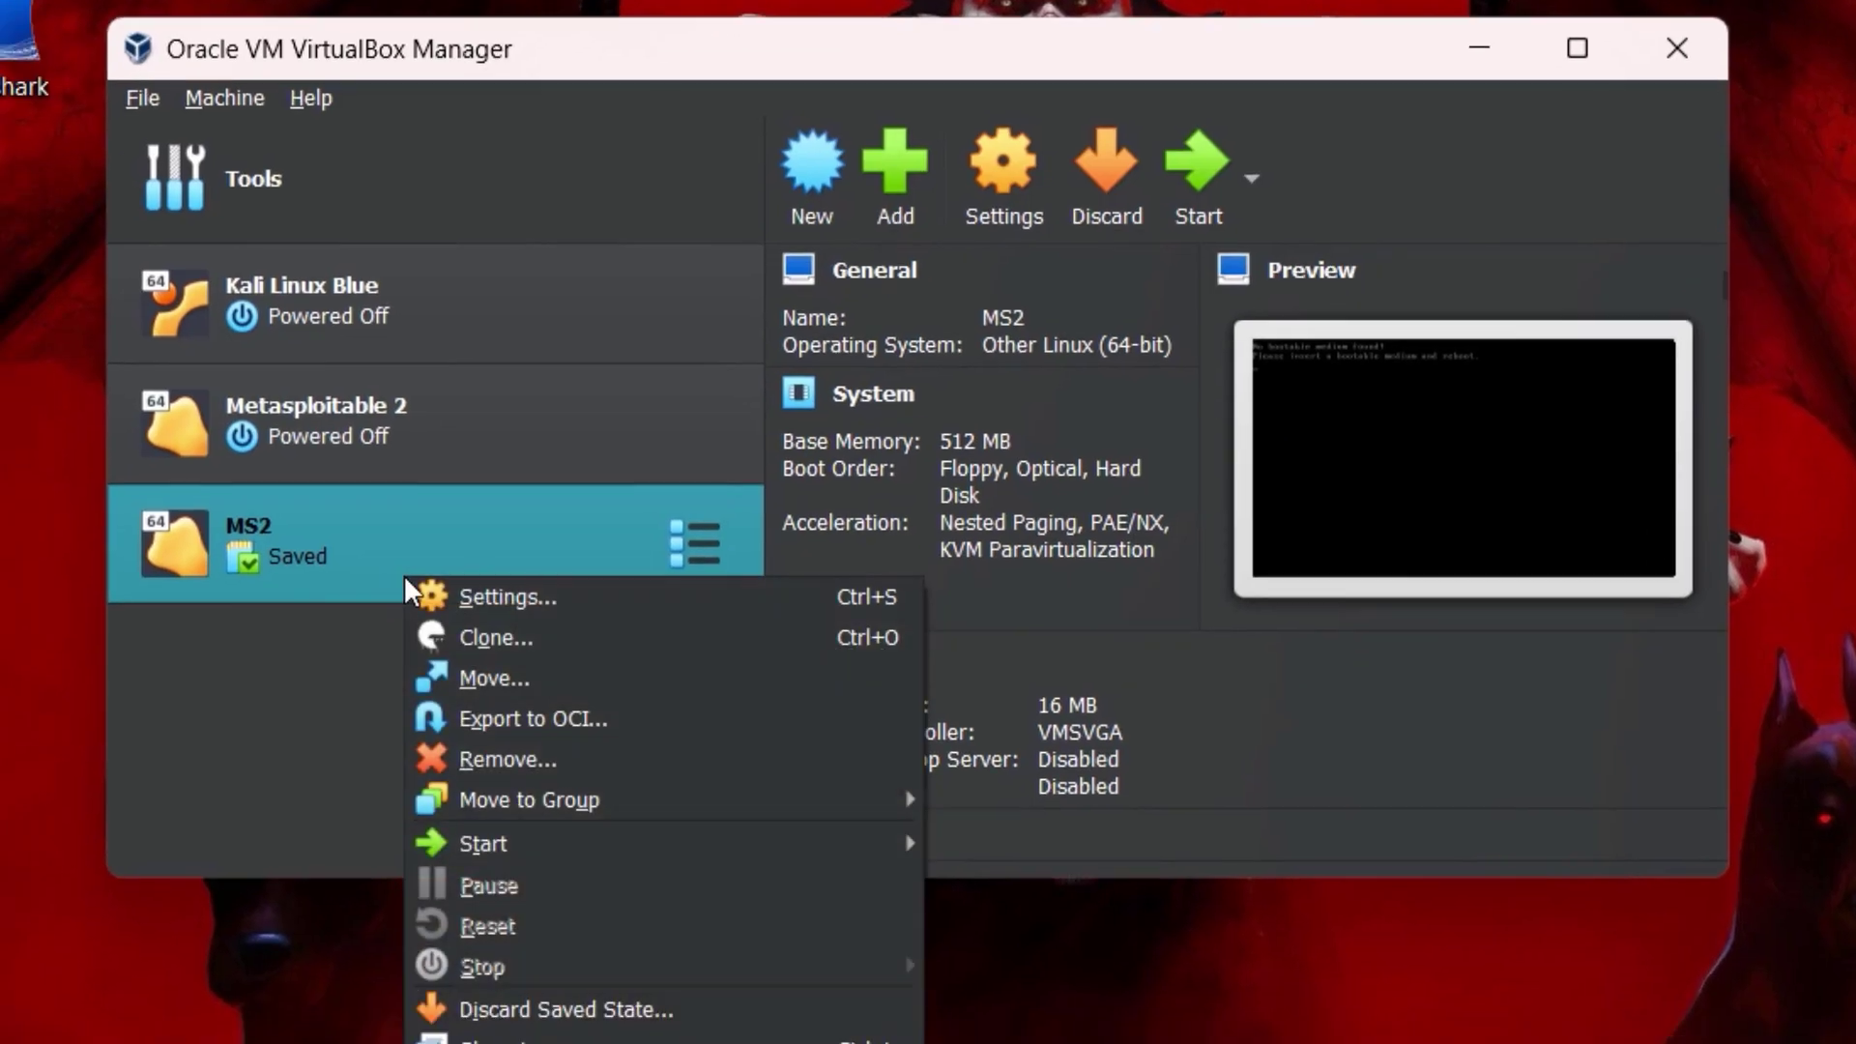
# Remove MS2 from the machine list only, and remove the old Metasploitable 2 machine with all its files.
pyautogui.click(576, 764)
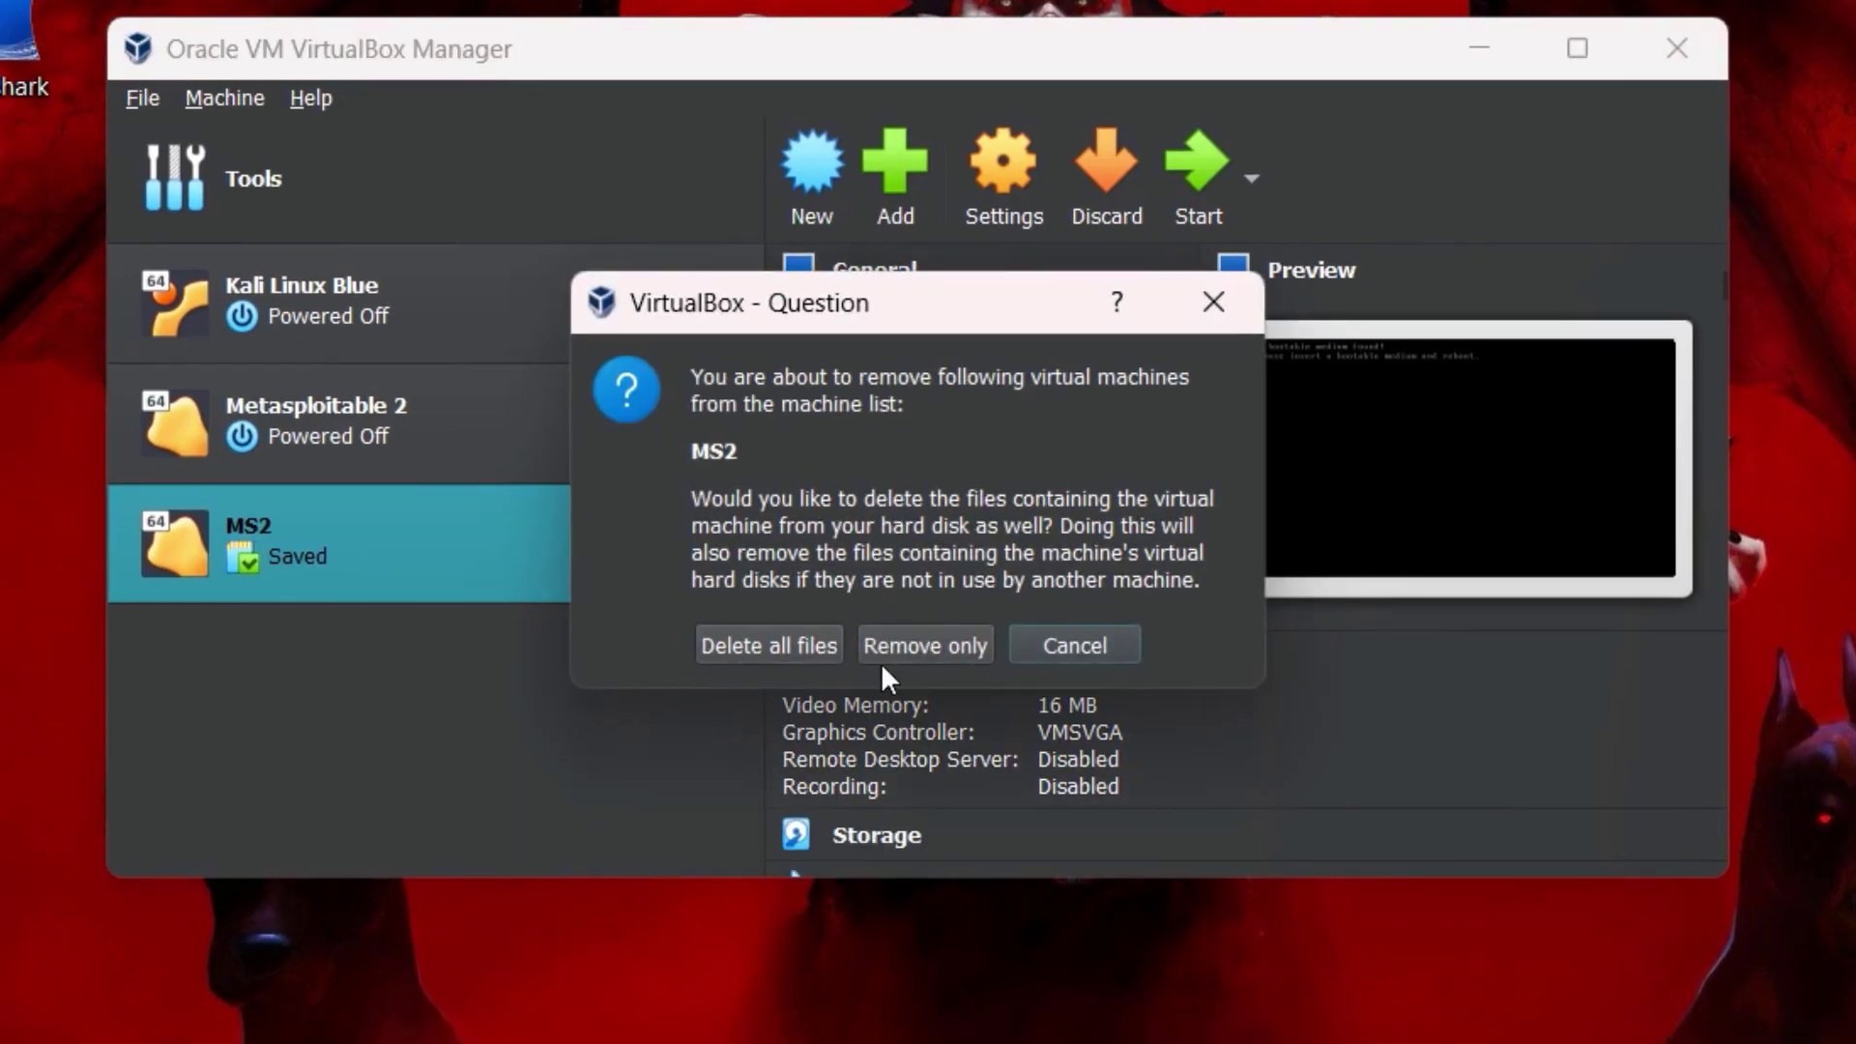
pyautogui.click(942, 643)
pyautogui.rightClick(451, 399)
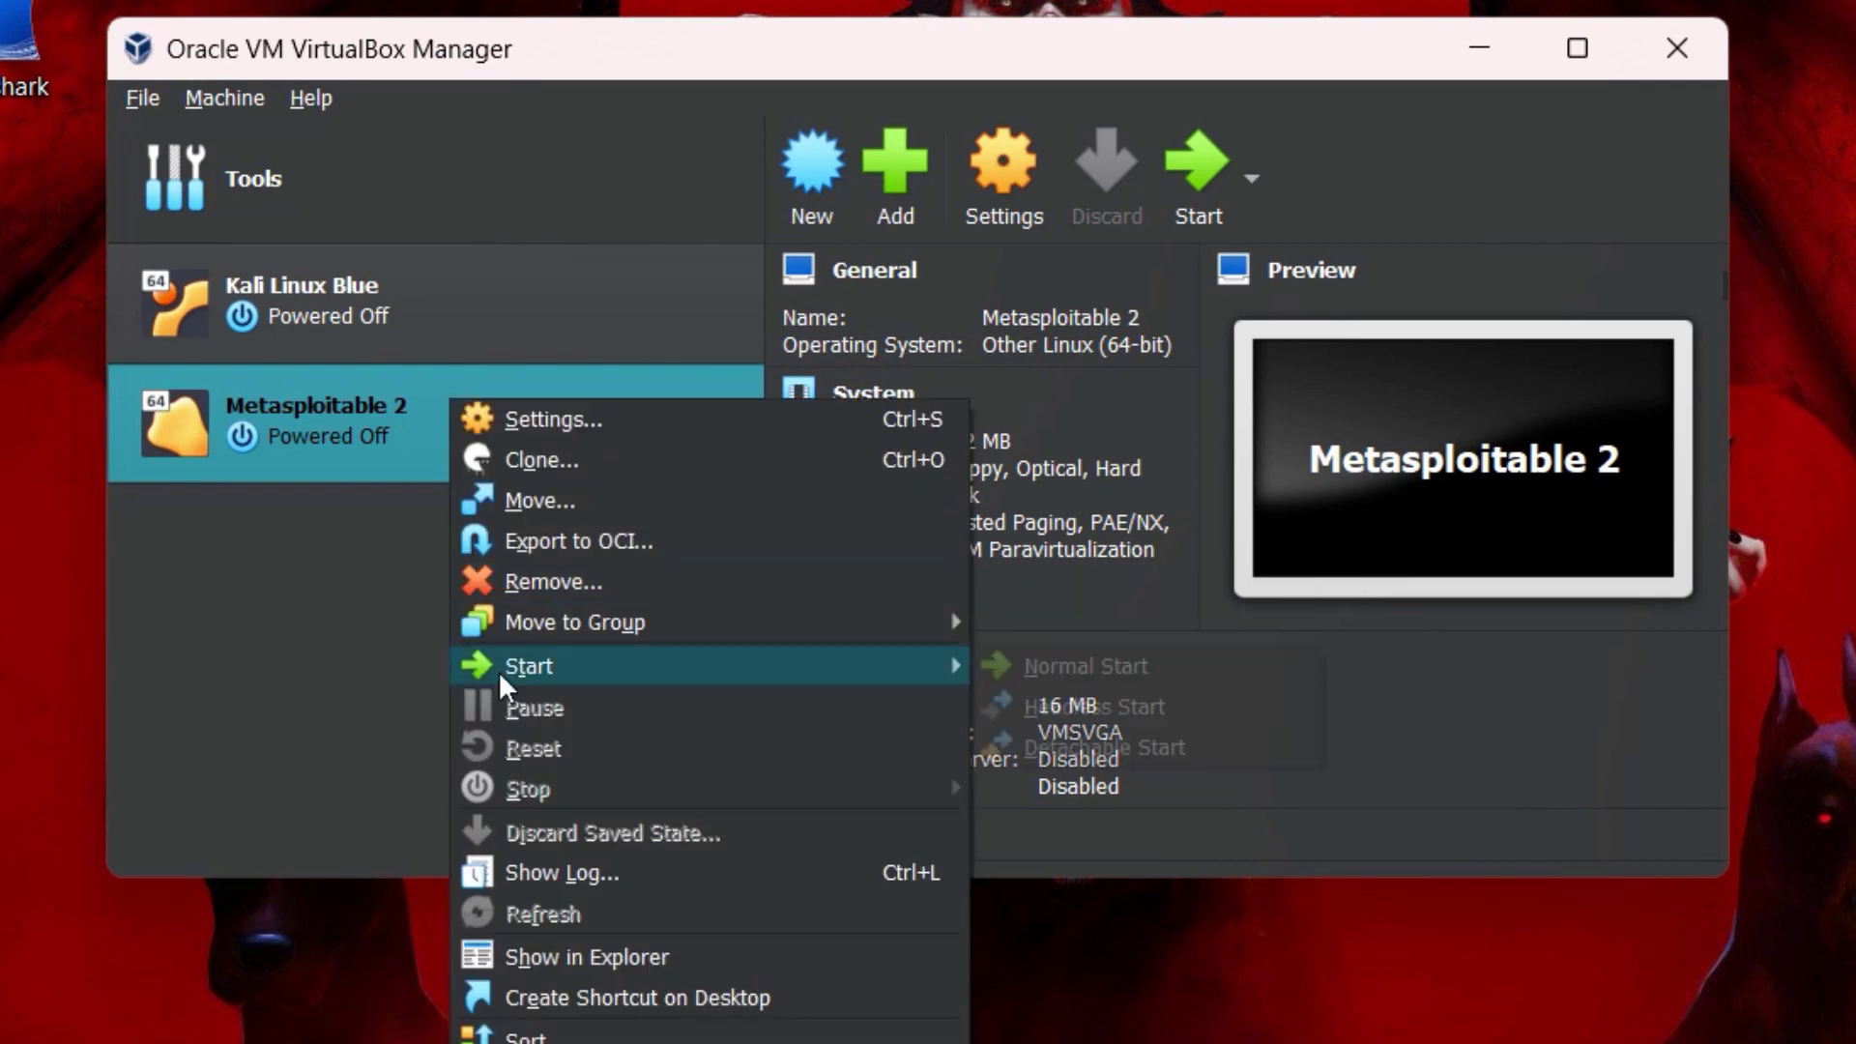
pyautogui.click(531, 582)
pyautogui.click(733, 644)
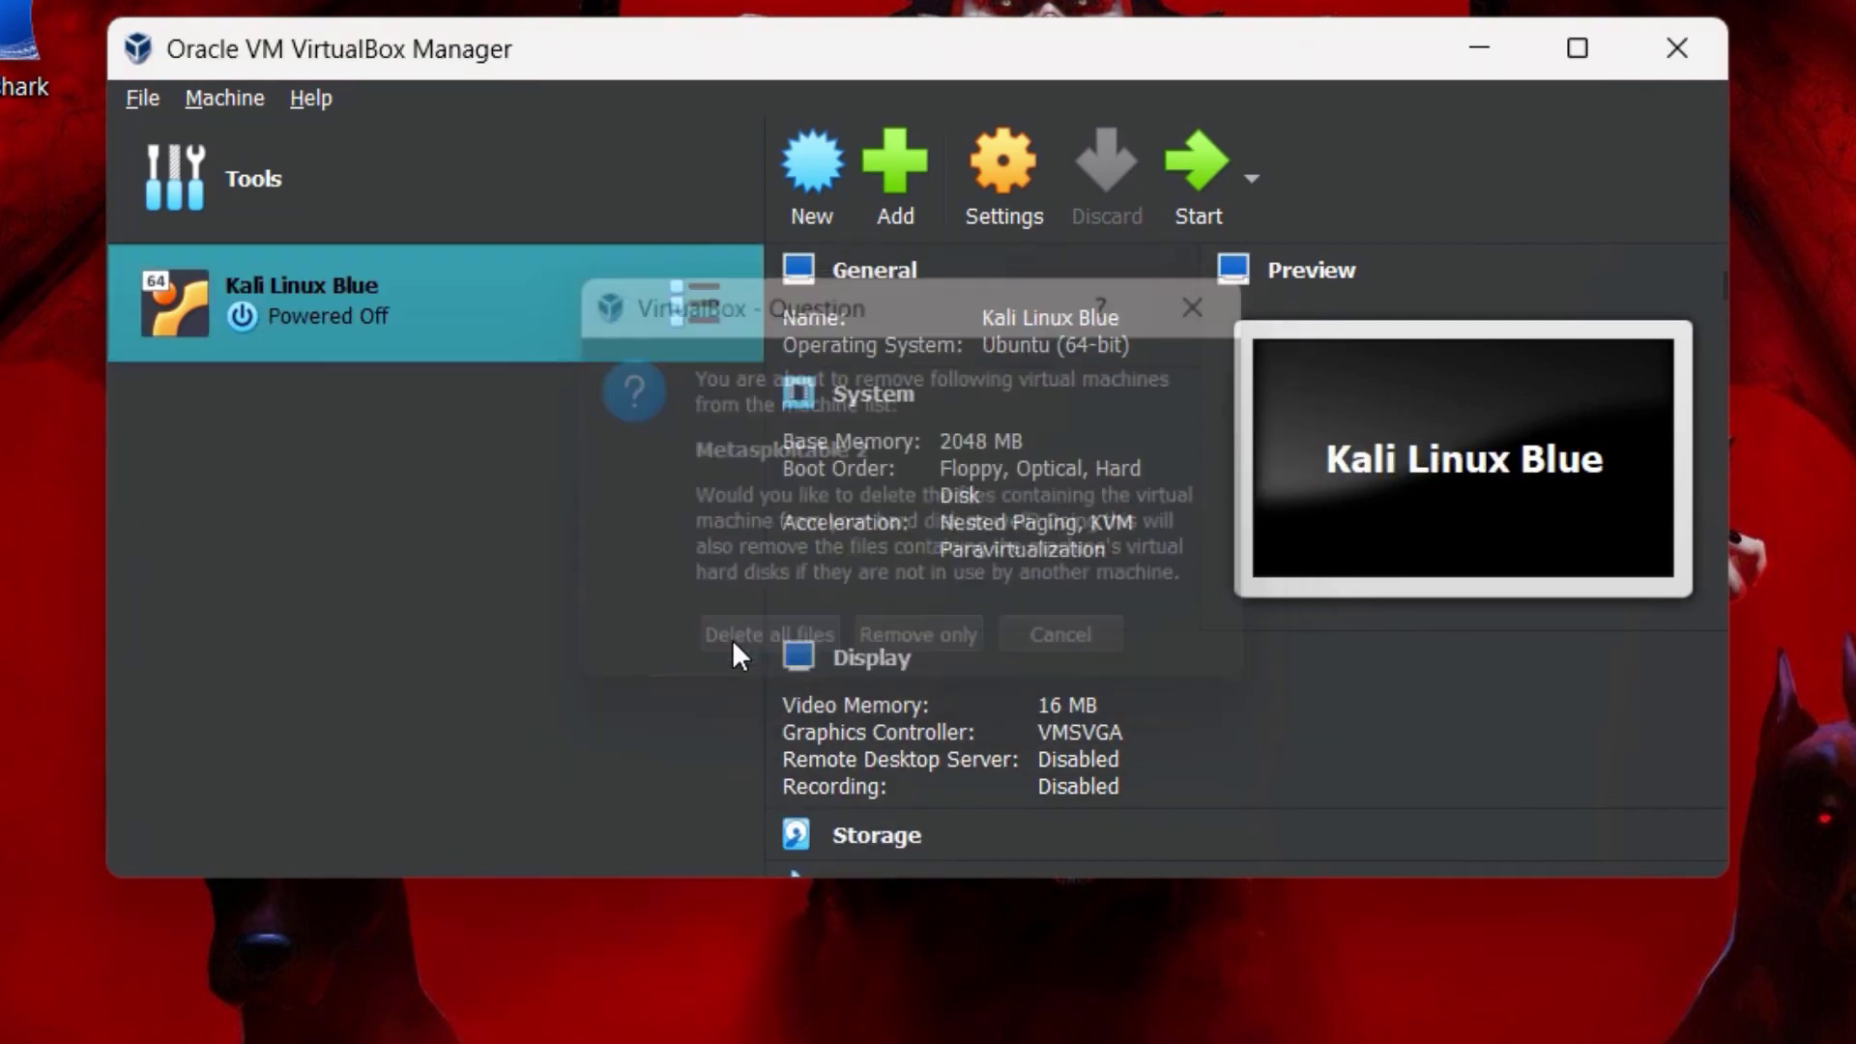
# Begin a new virtual machine named Metasploitbale2 and set its folder to F:\VirtualBox VMs.
pyautogui.click(825, 153)
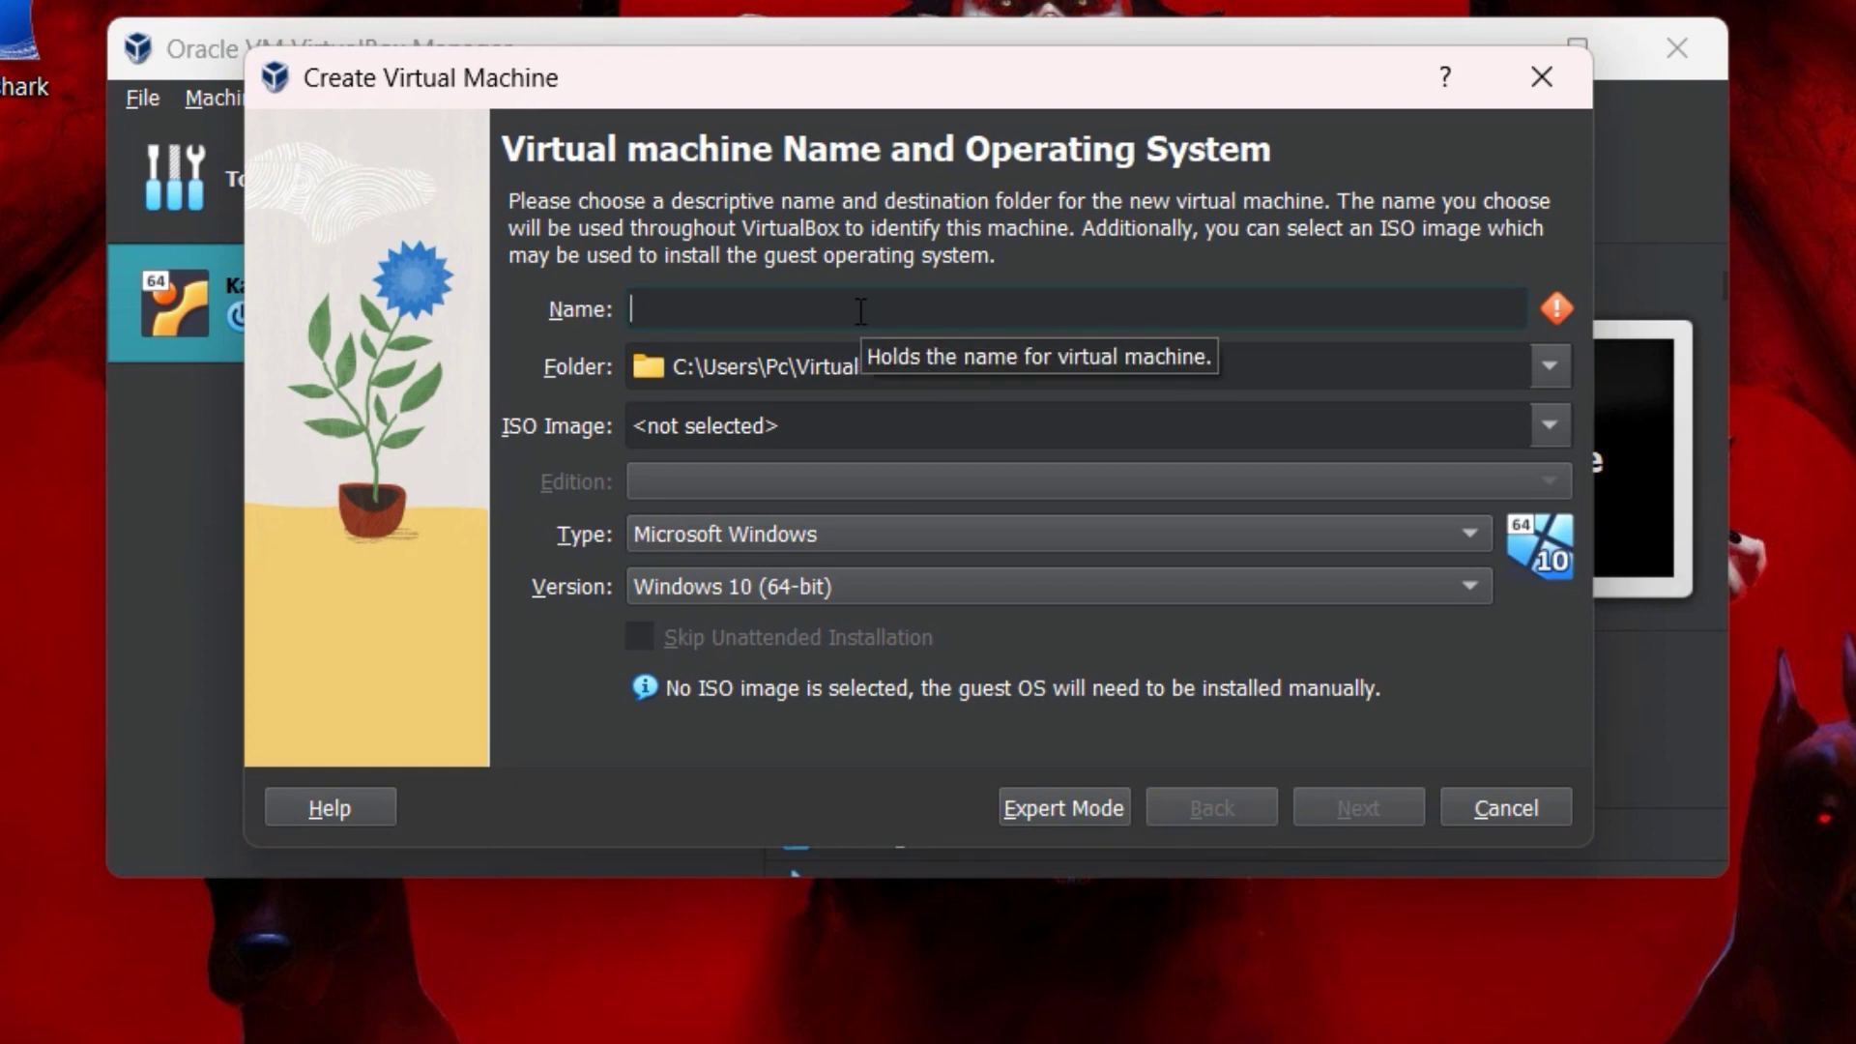
pyautogui.write('Metasploitbale2')
pyautogui.click(1550, 366)
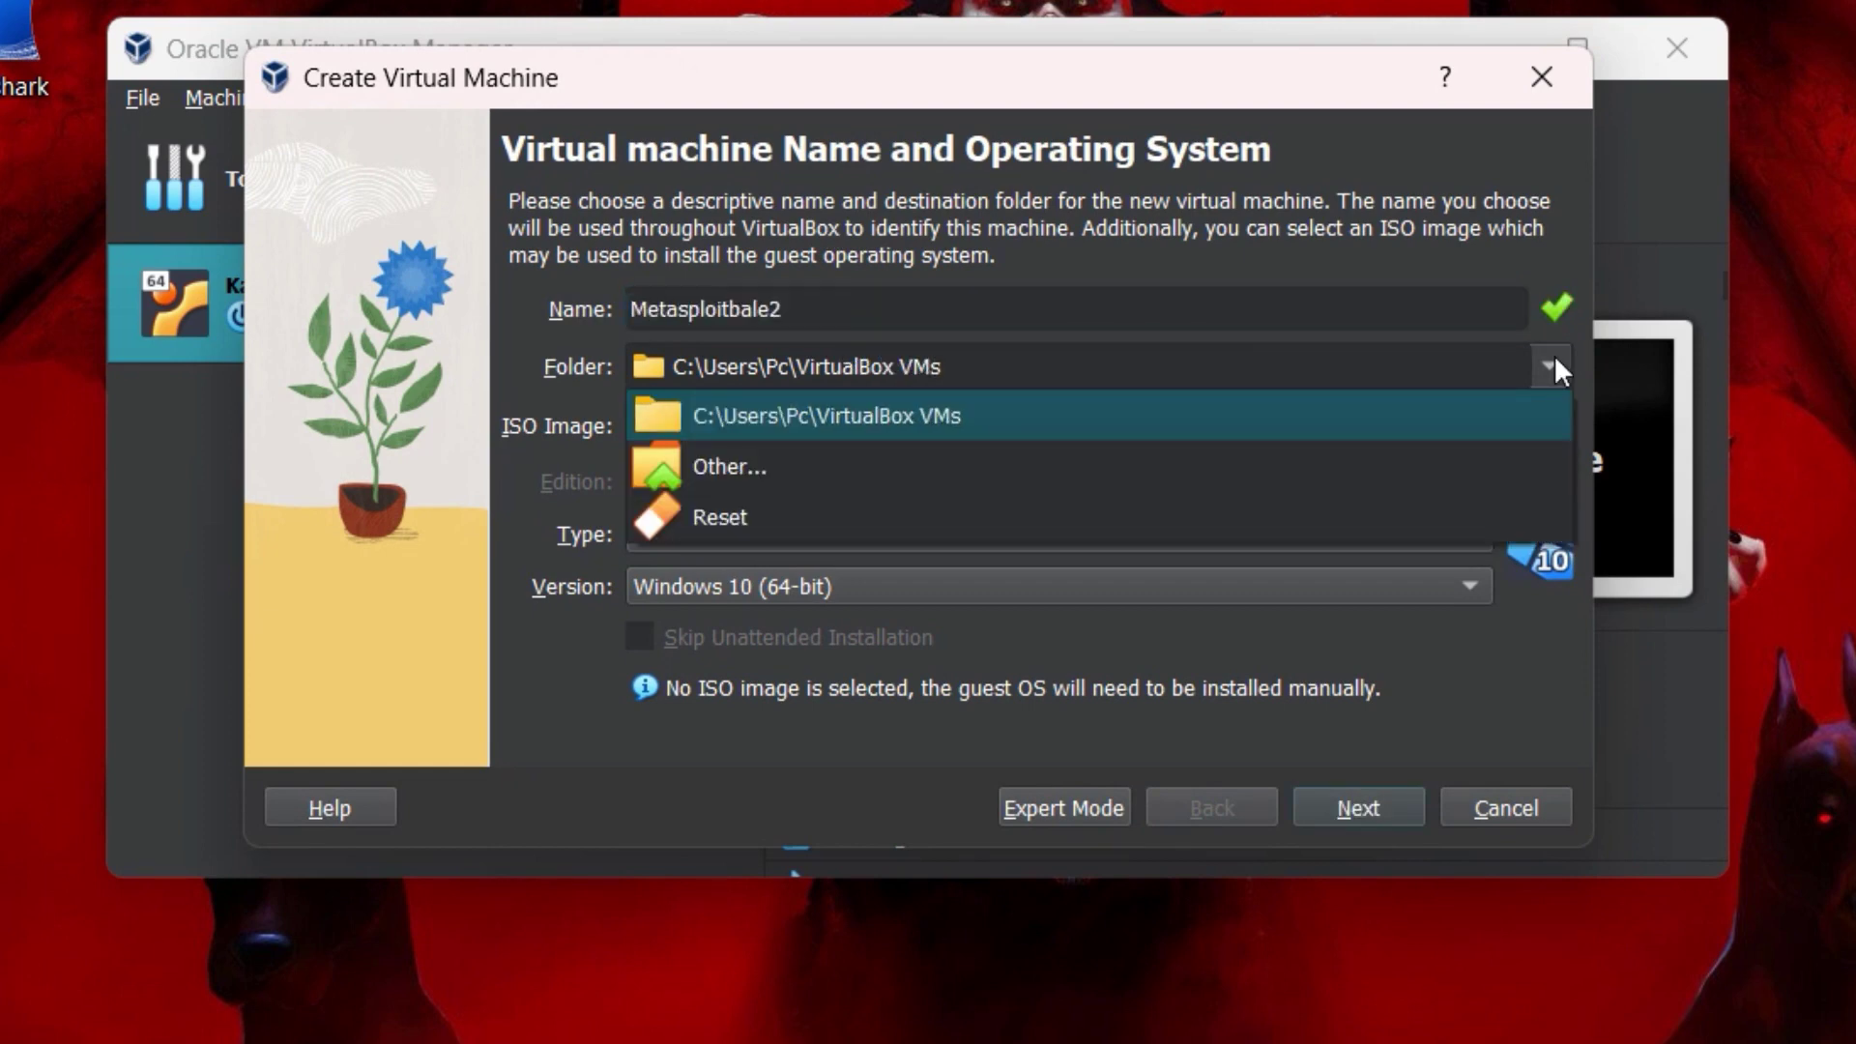
pyautogui.click(1245, 456)
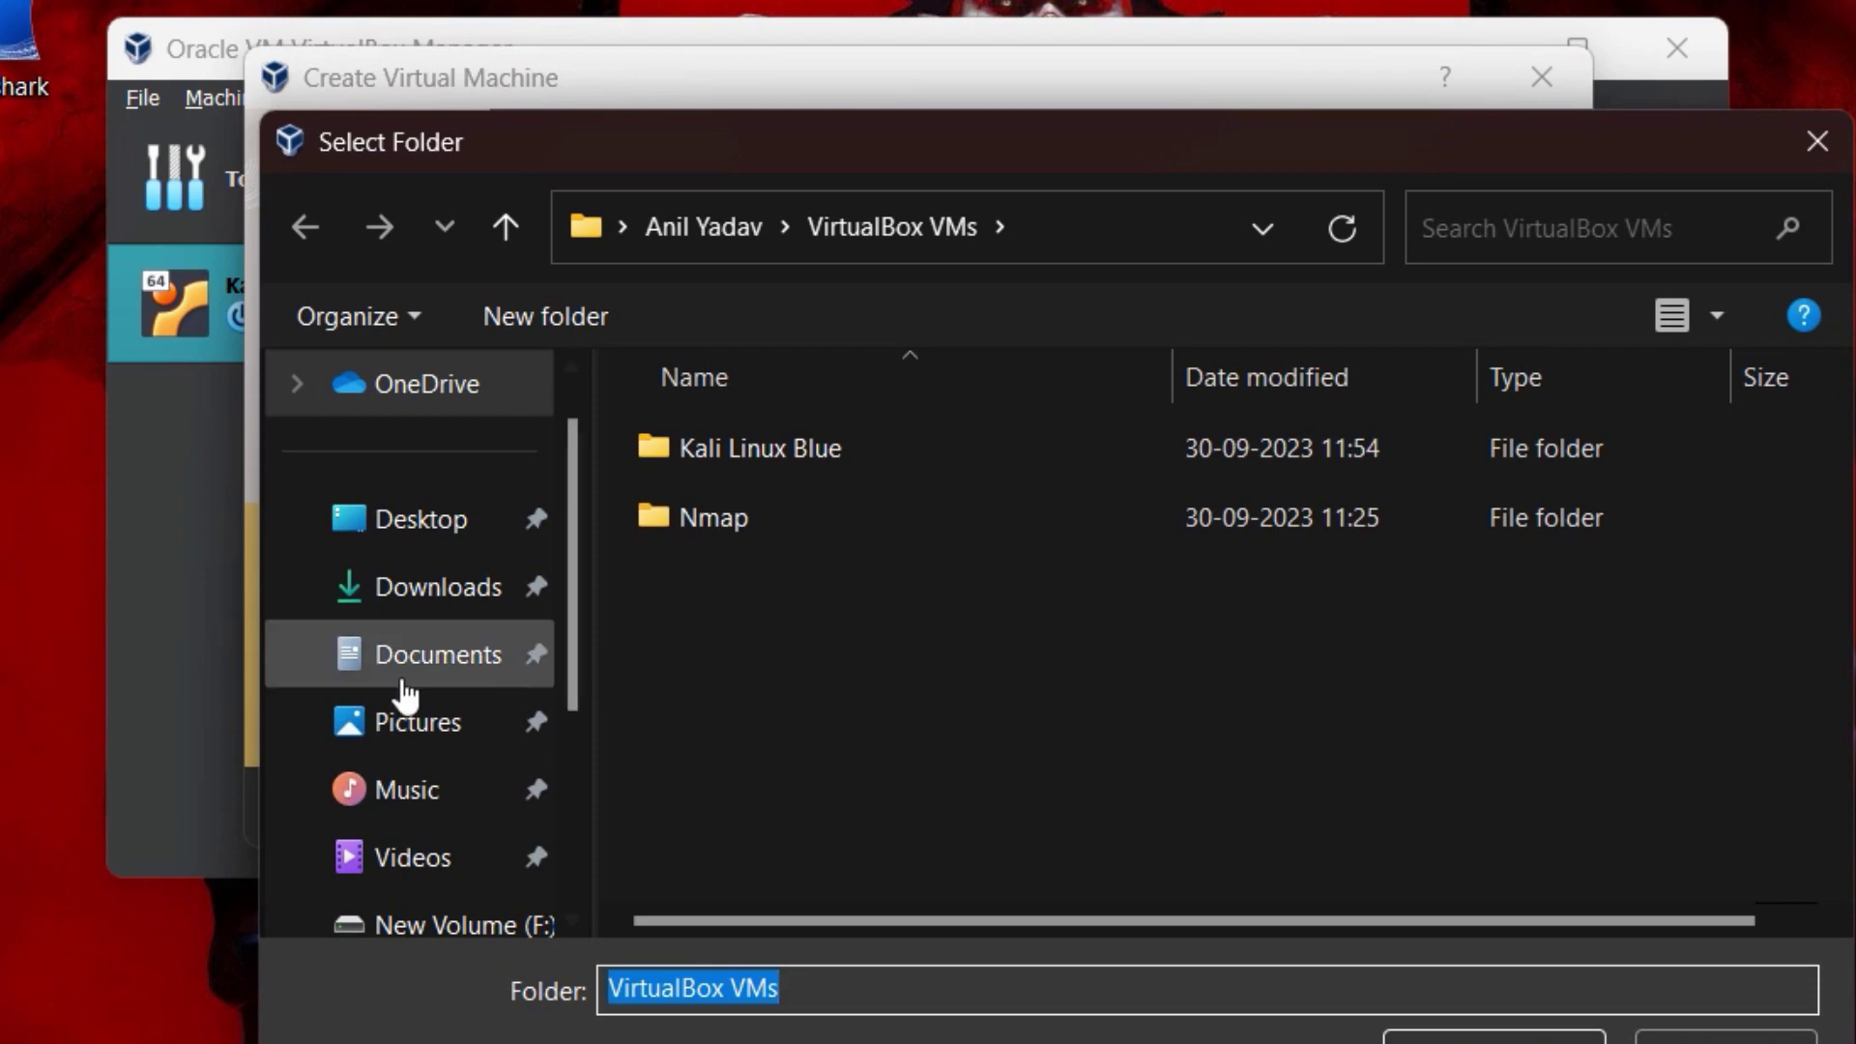
pyautogui.scroll(-3, 348, 692)
pyautogui.click(456, 904)
pyautogui.scroll(-2, 785, 768)
pyautogui.click(763, 874)
pyautogui.click(1493, 1036)
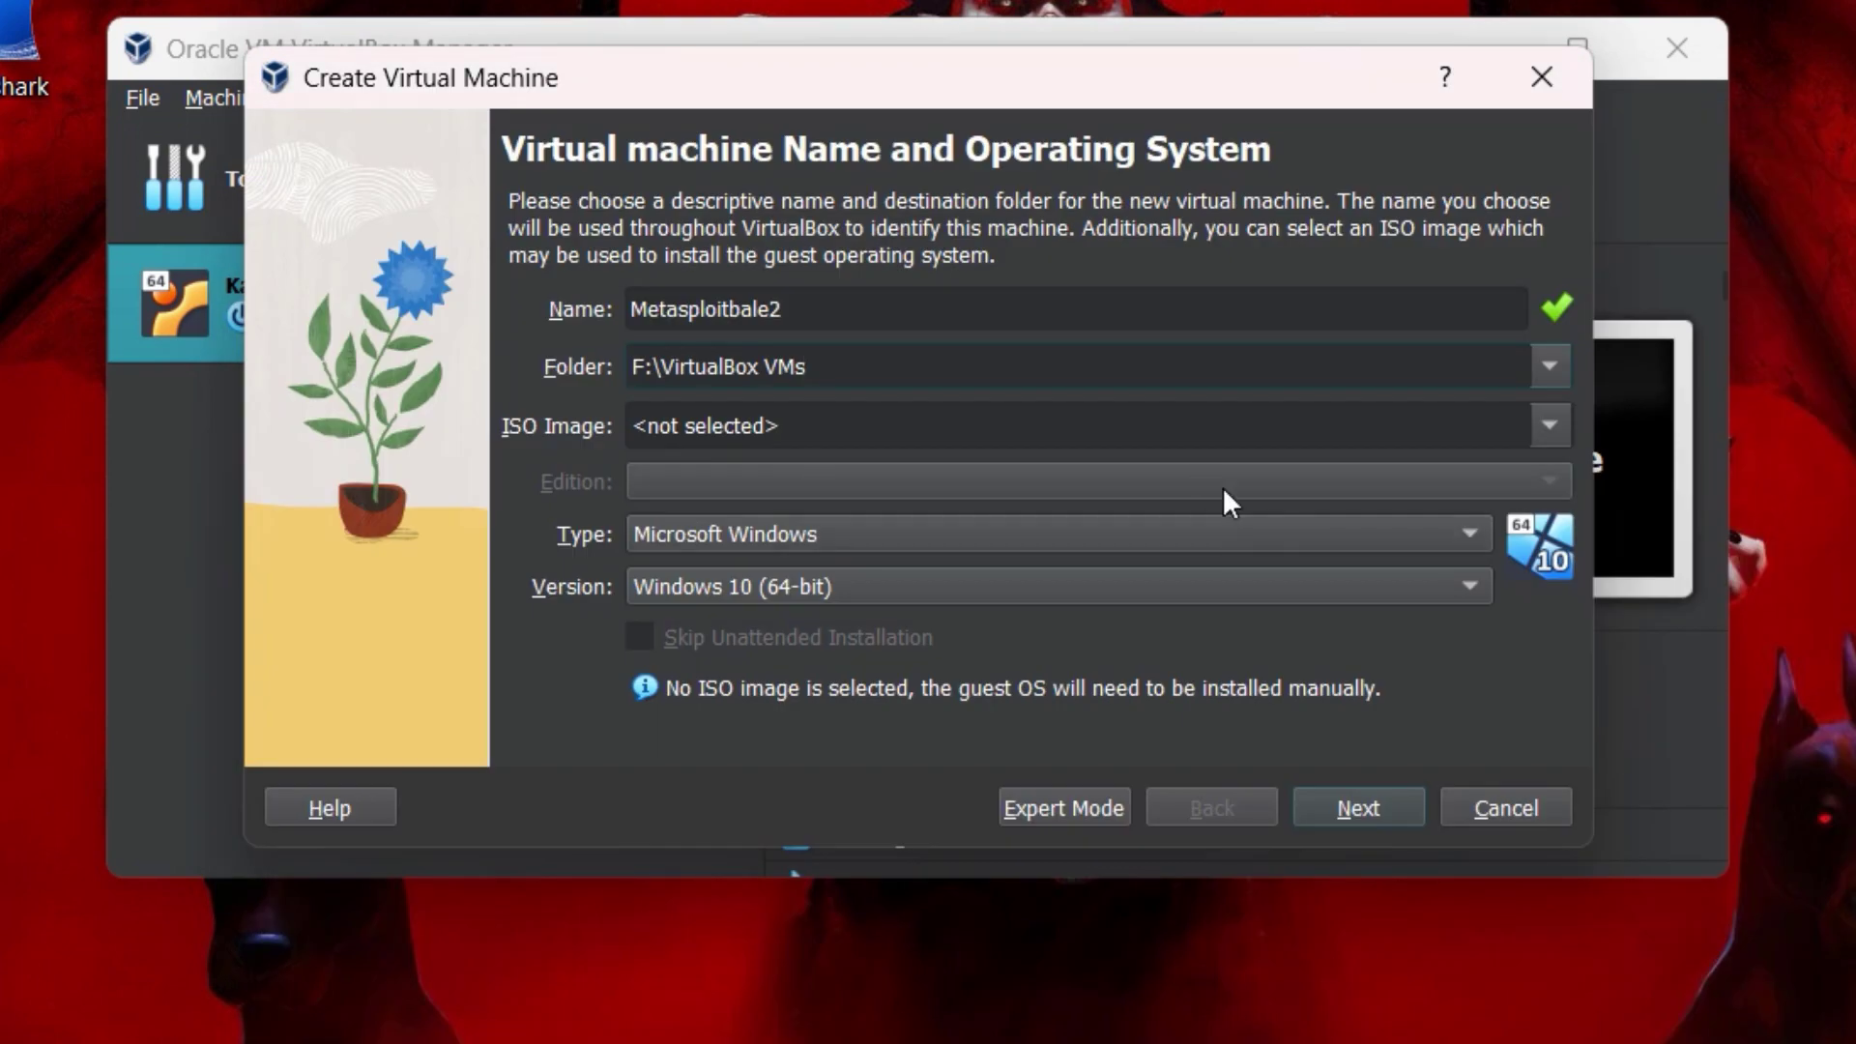
# Set the type to Linux and the version to Other Linux (64-bit), and continue with the default hardware to the virtual hard disk options.
pyautogui.click(1025, 537)
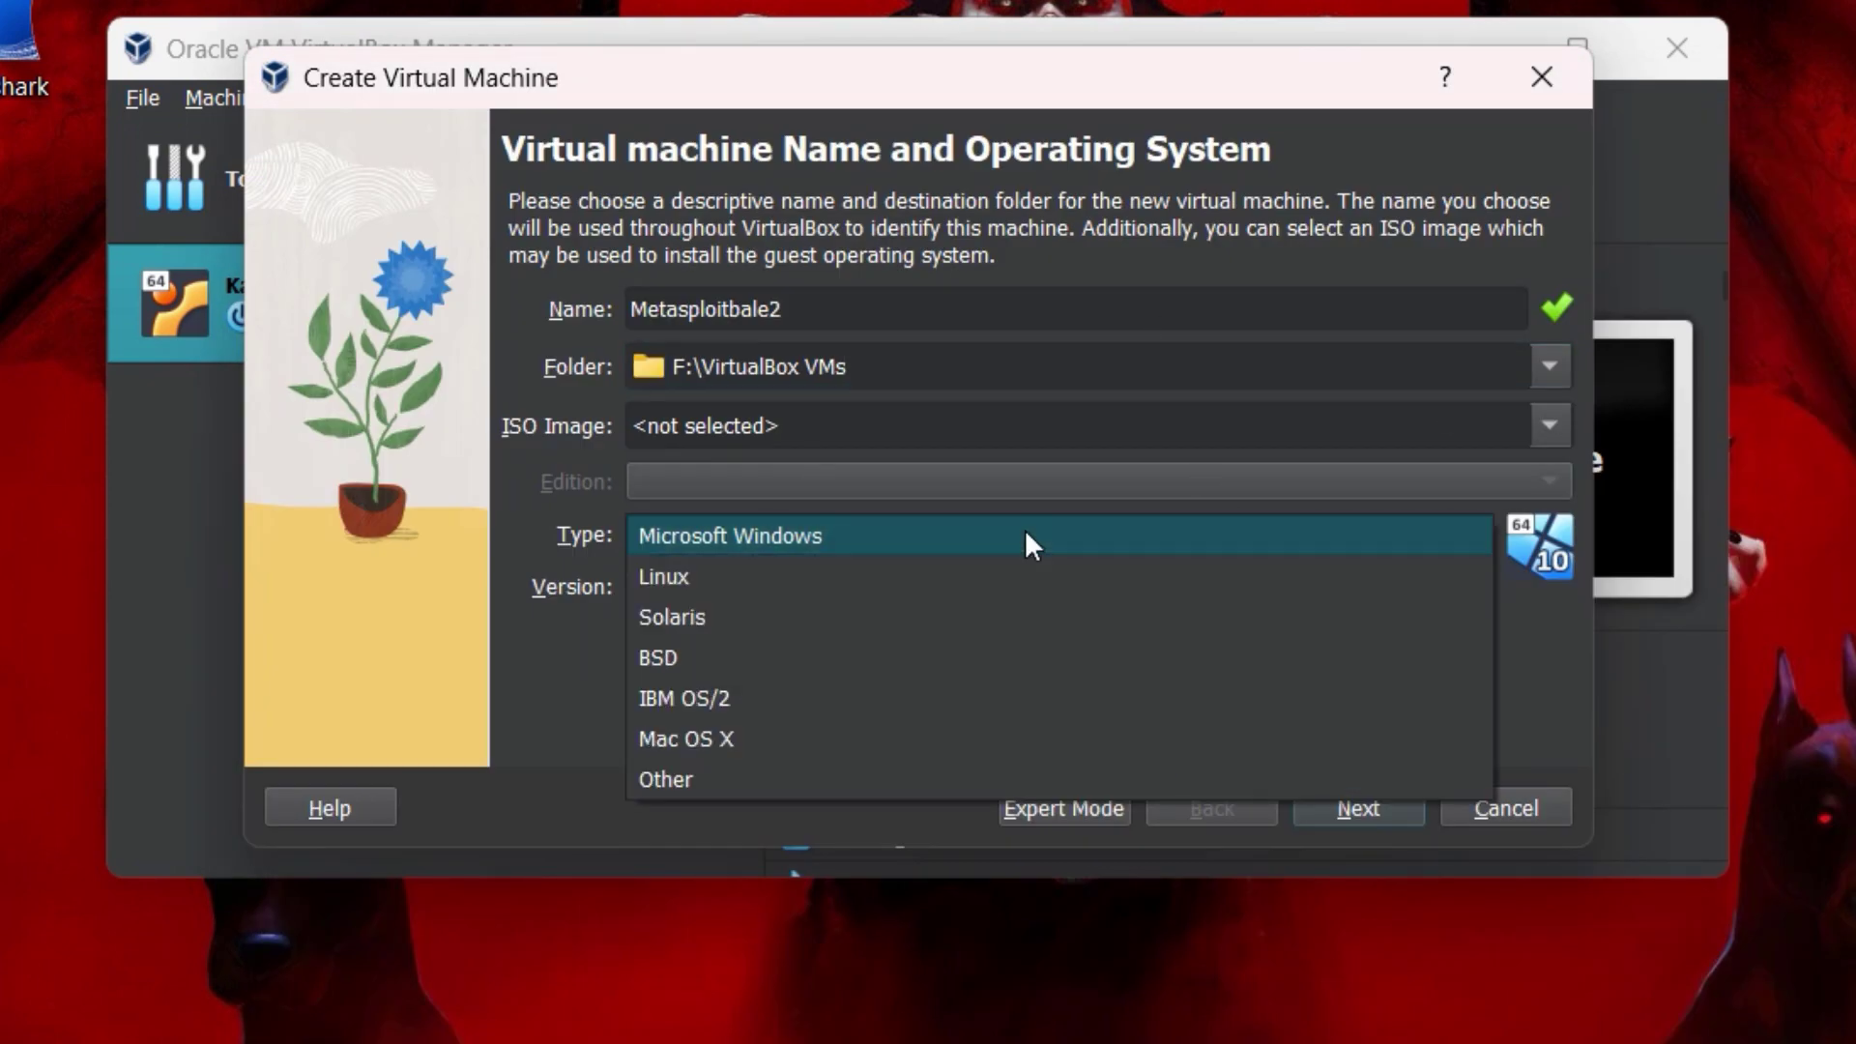
pyautogui.click(976, 576)
pyautogui.click(977, 583)
pyautogui.scroll(-17, 977, 785)
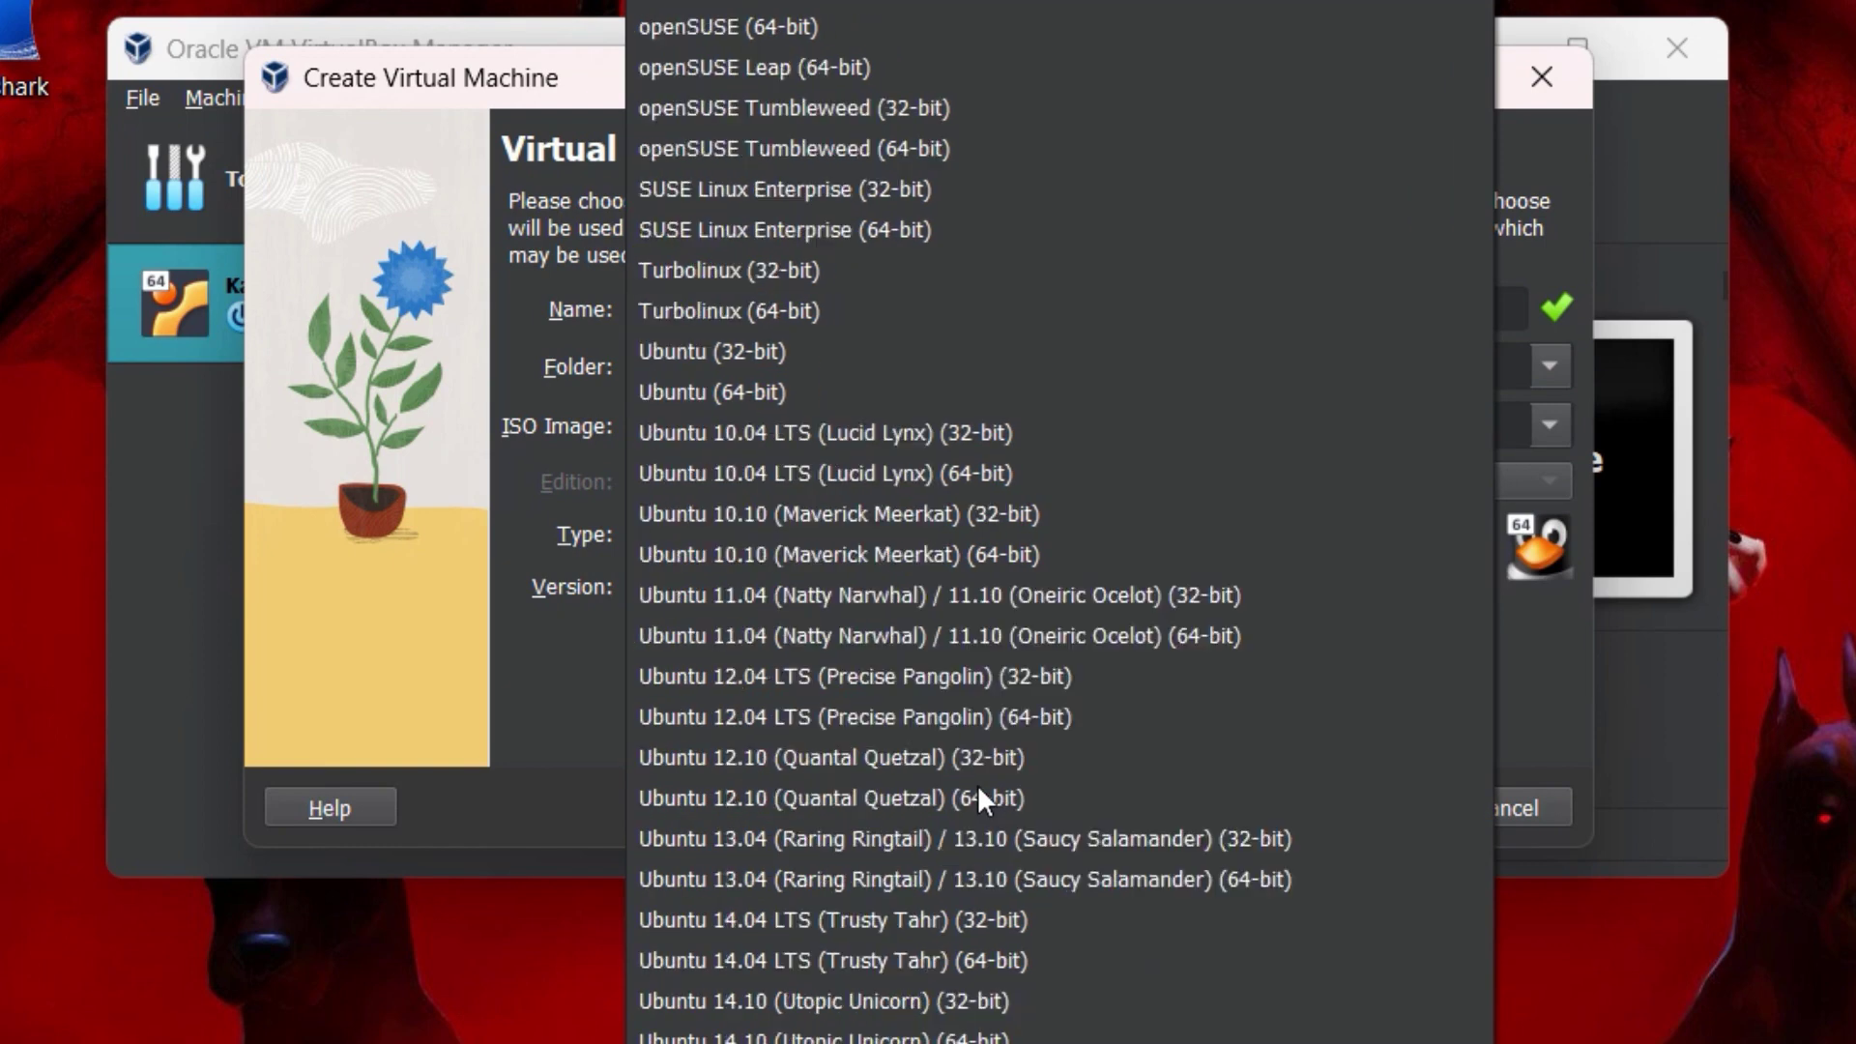
pyautogui.click(1228, 1039)
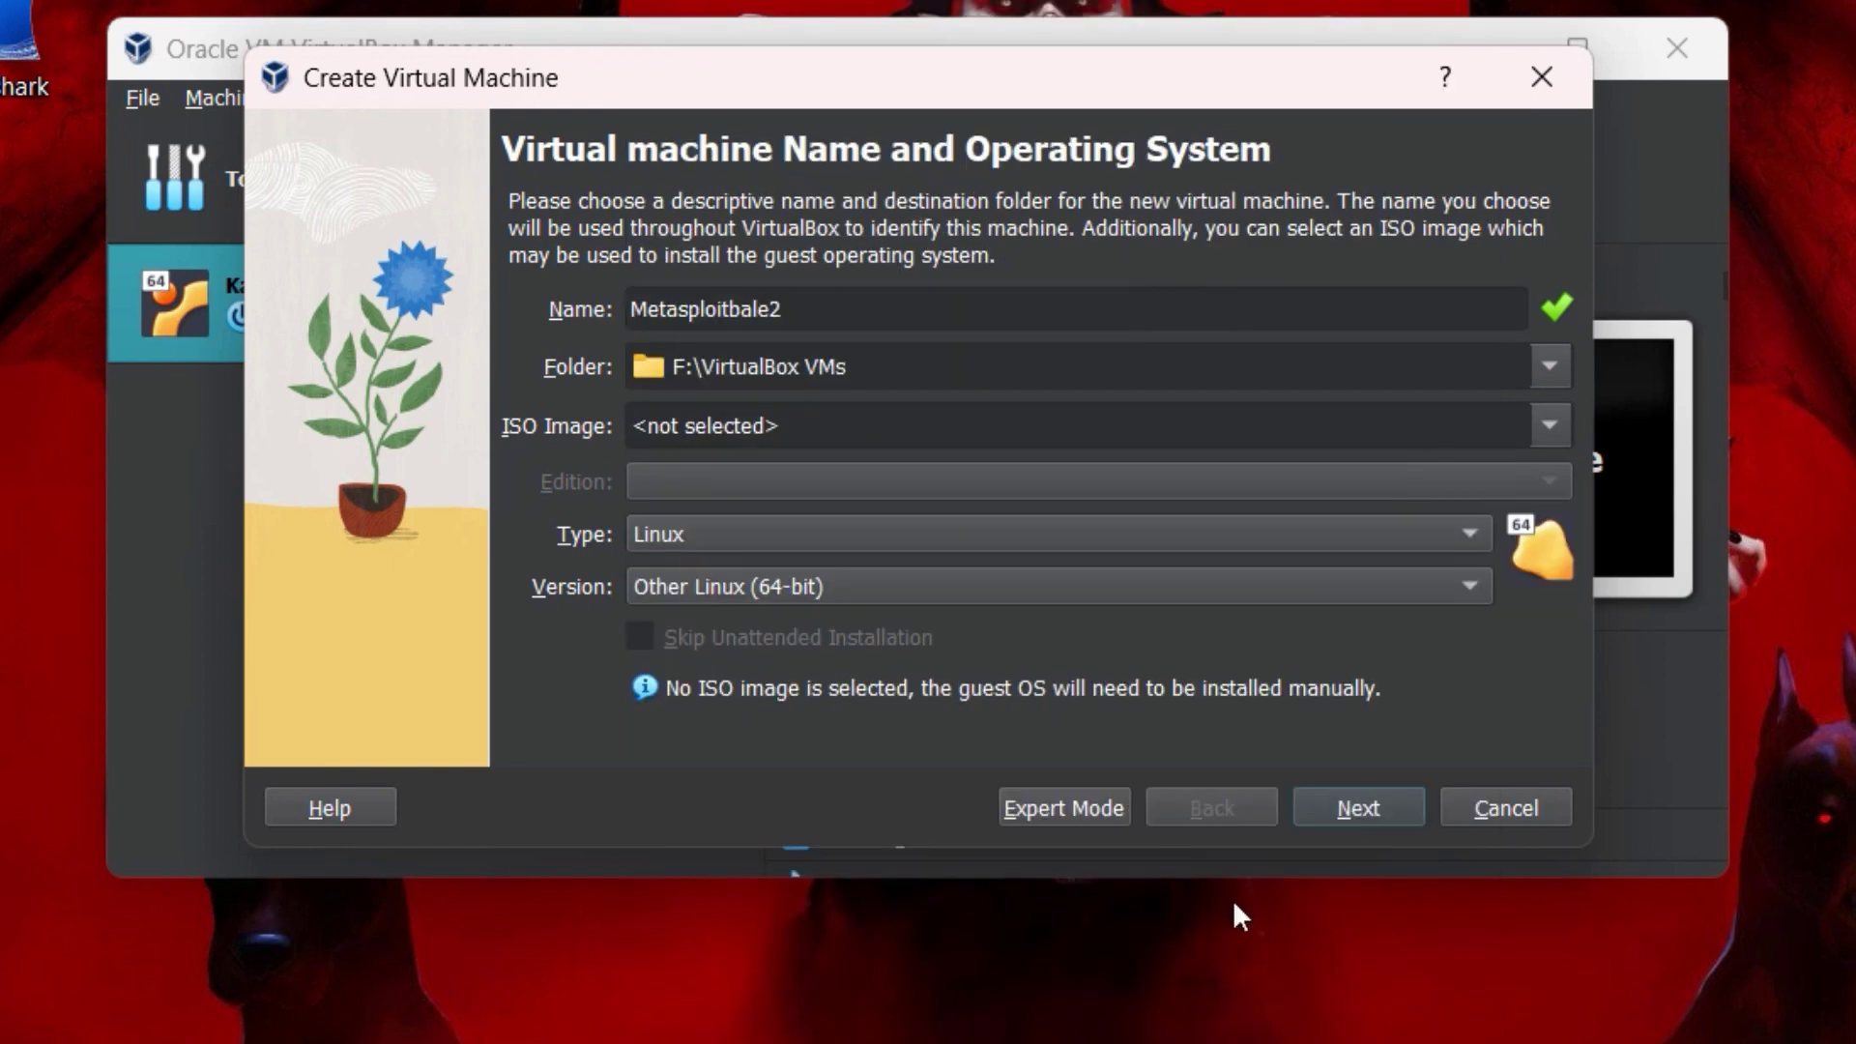
pyautogui.click(1315, 808)
pyautogui.click(1325, 809)
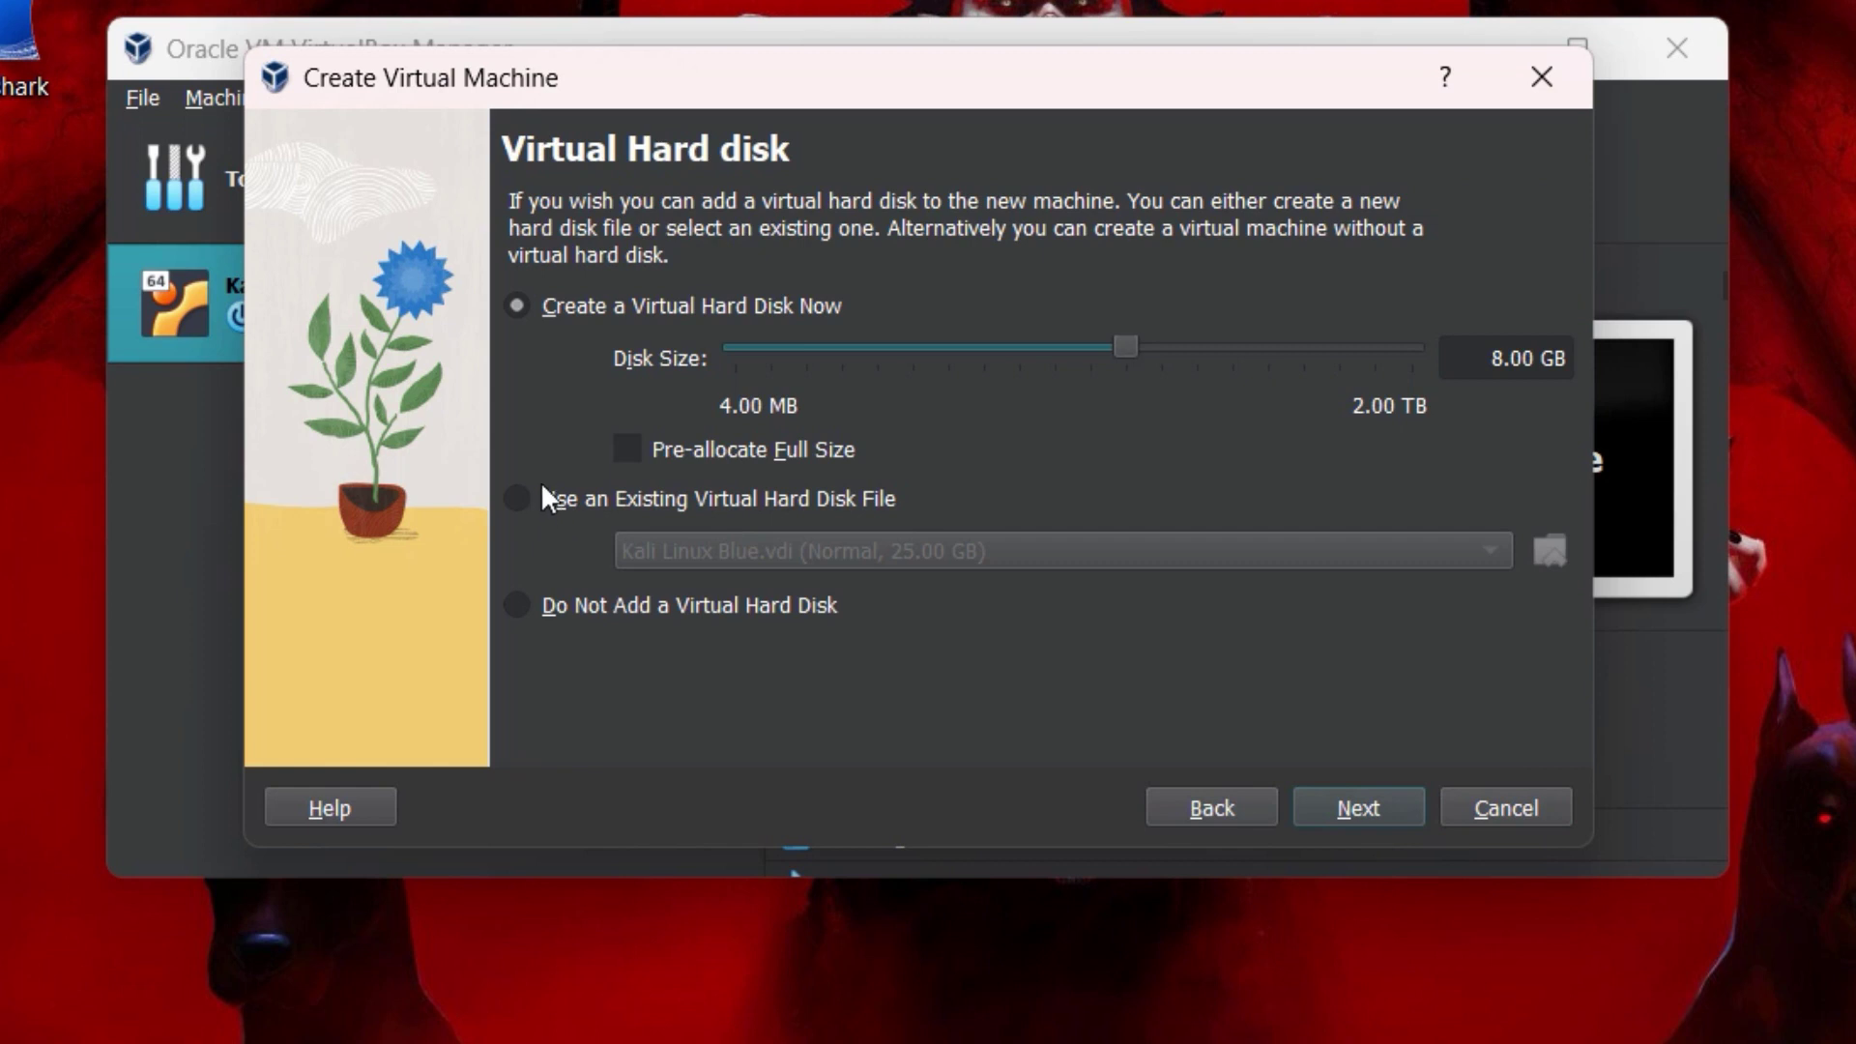
# Choose to use an existing virtual hard disk and add Metasploitable.vmdk from F:\Users\Pc\Downloads\Metasploitable2-Linux to the available disks.
pyautogui.click(518, 501)
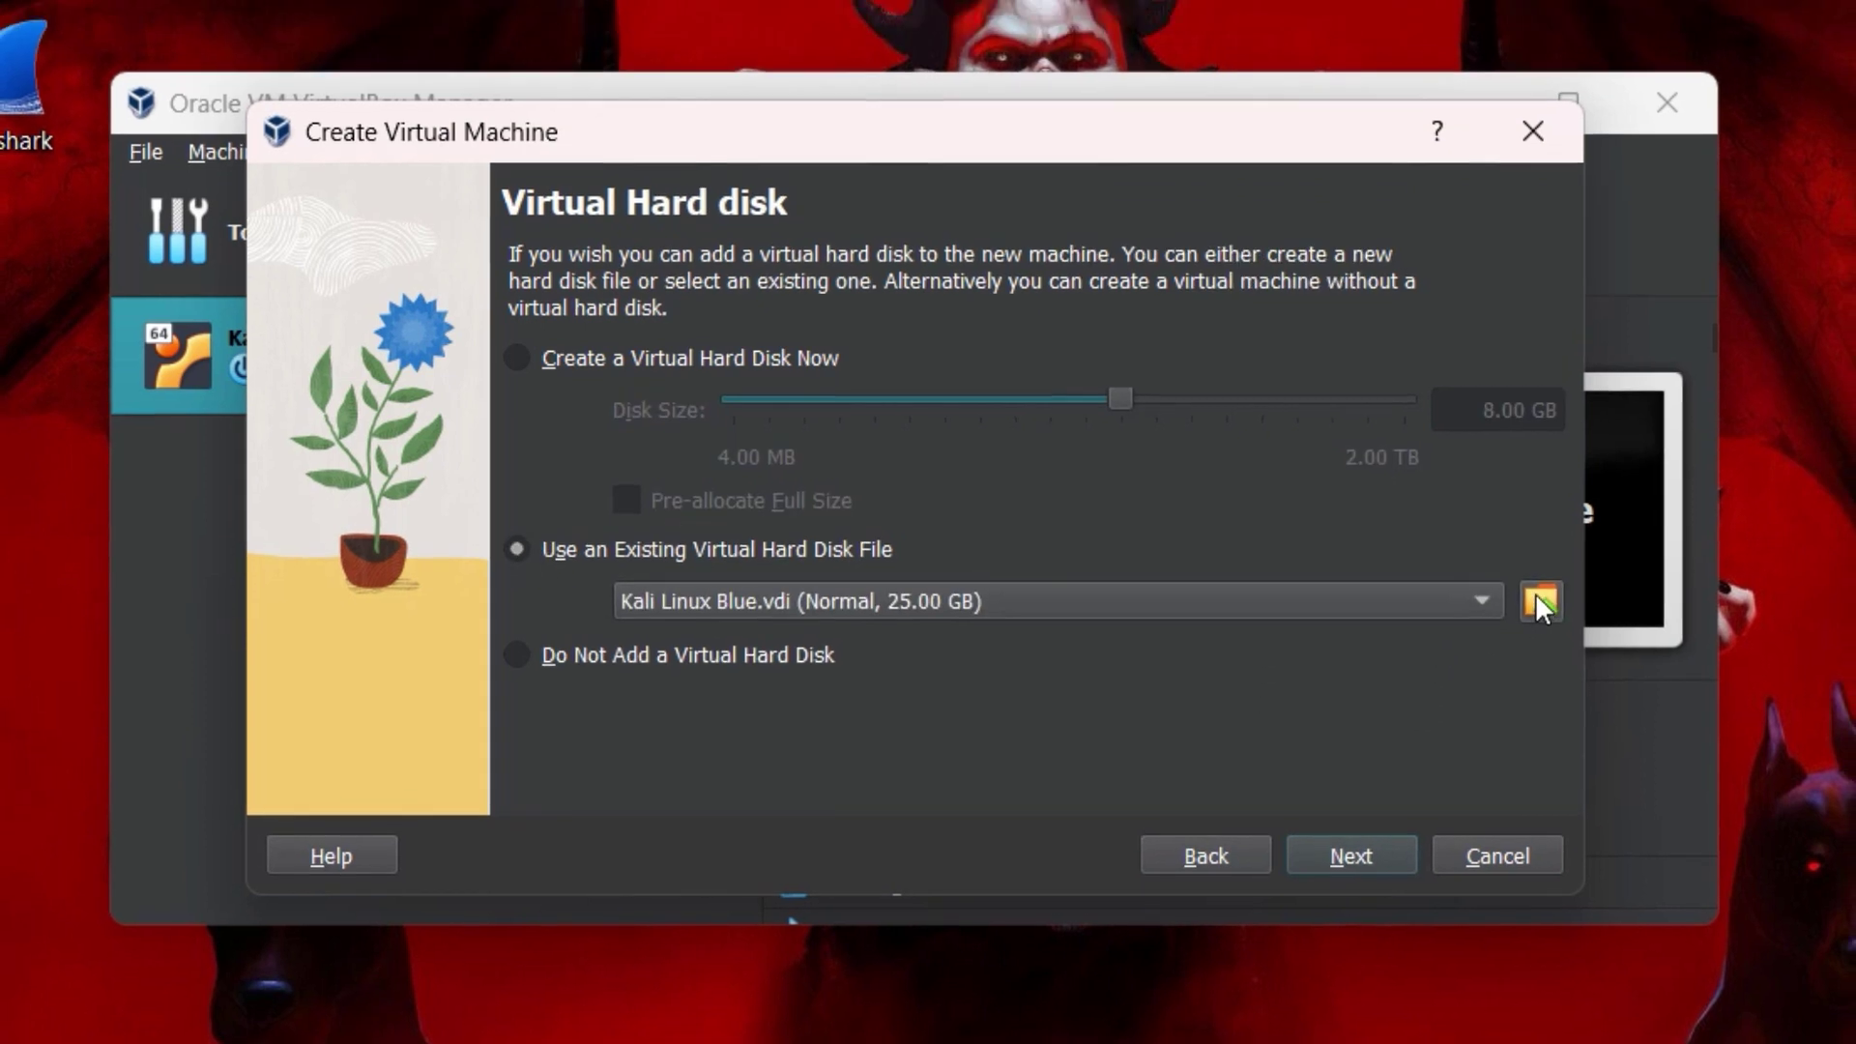
pyautogui.click(1539, 601)
pyautogui.click(177, 198)
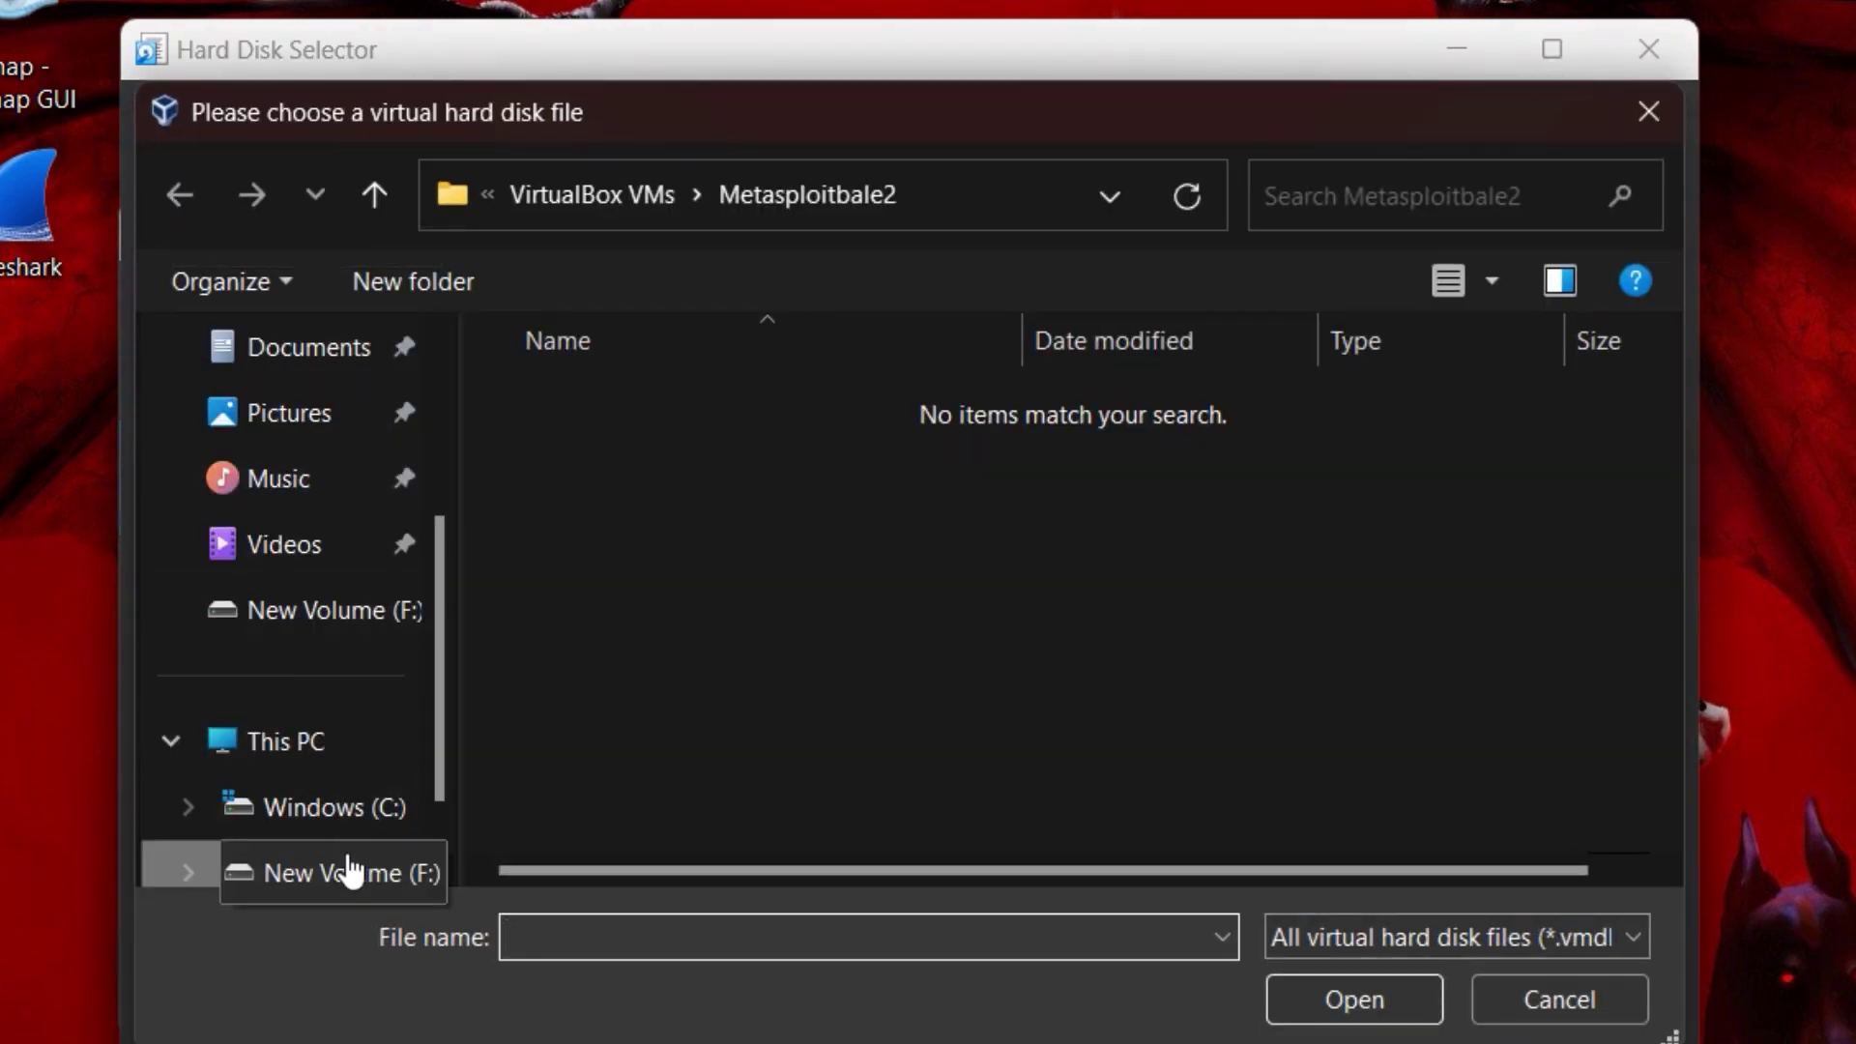
pyautogui.click(352, 872)
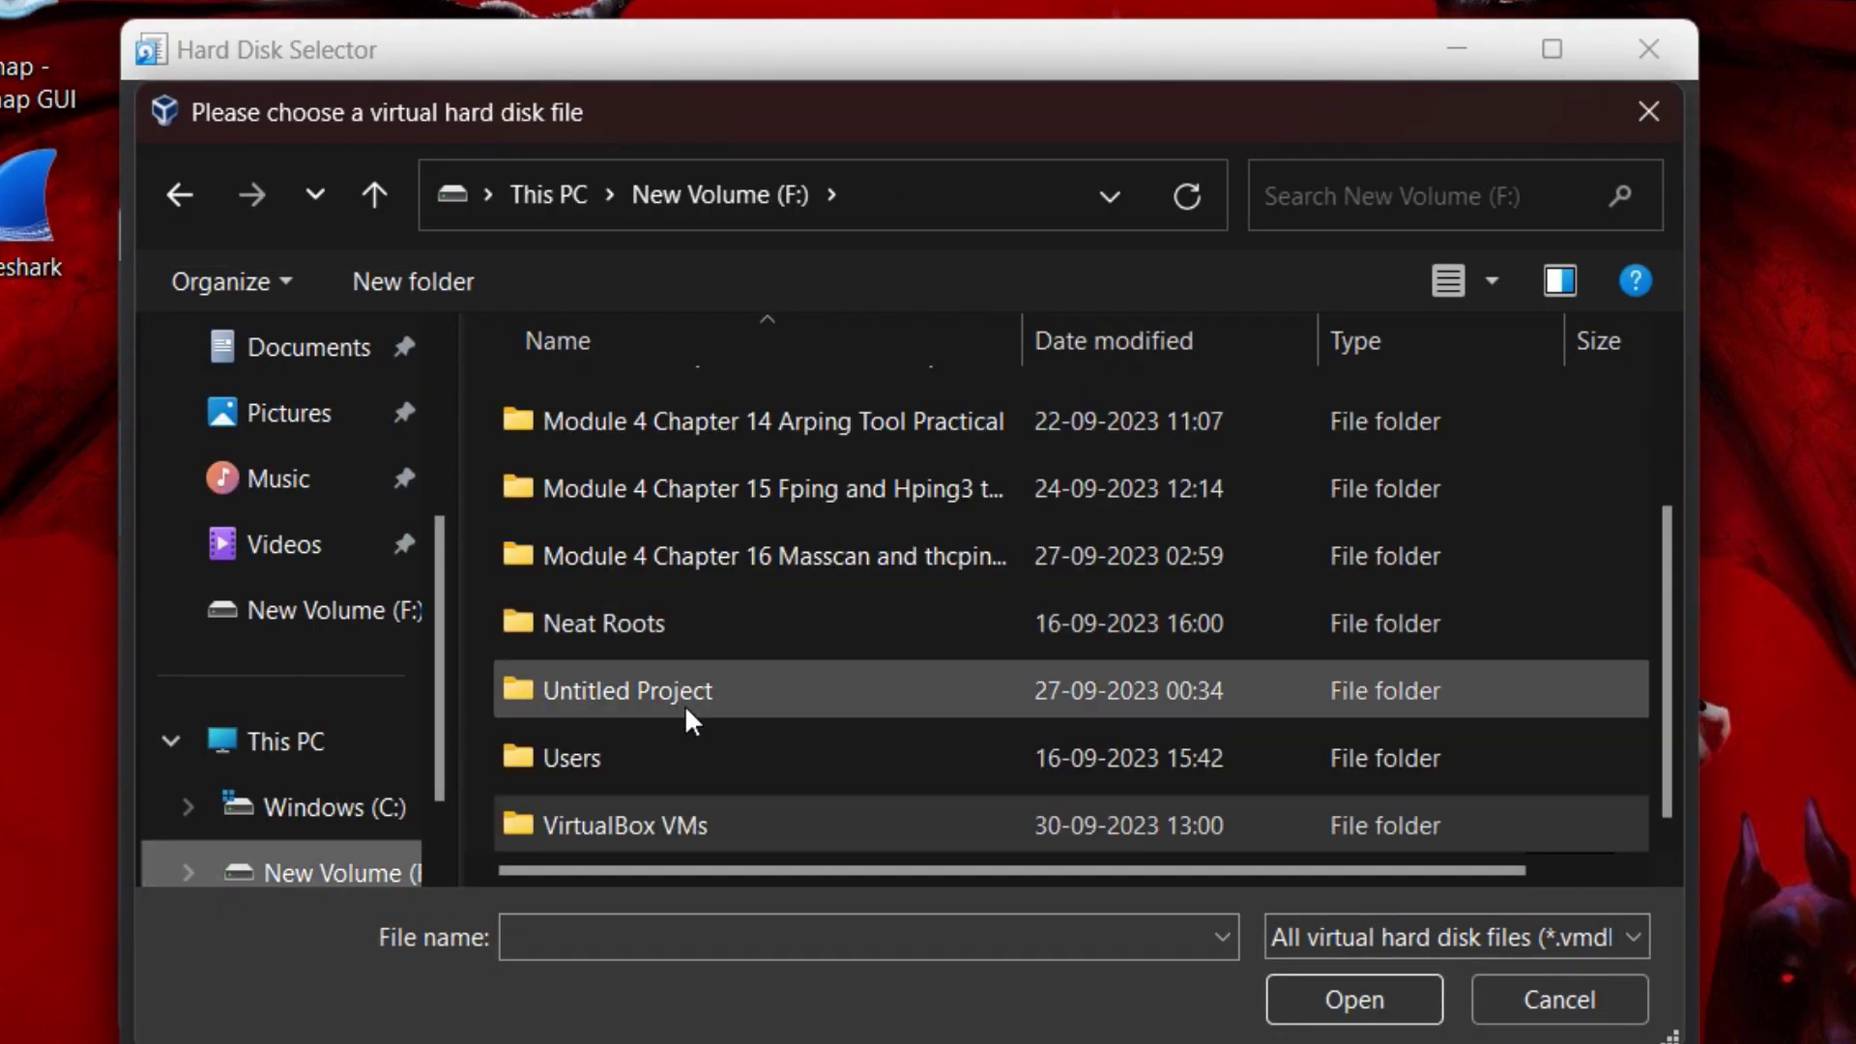
pyautogui.scroll(1, 688, 722)
pyautogui.scroll(-1, 688, 722)
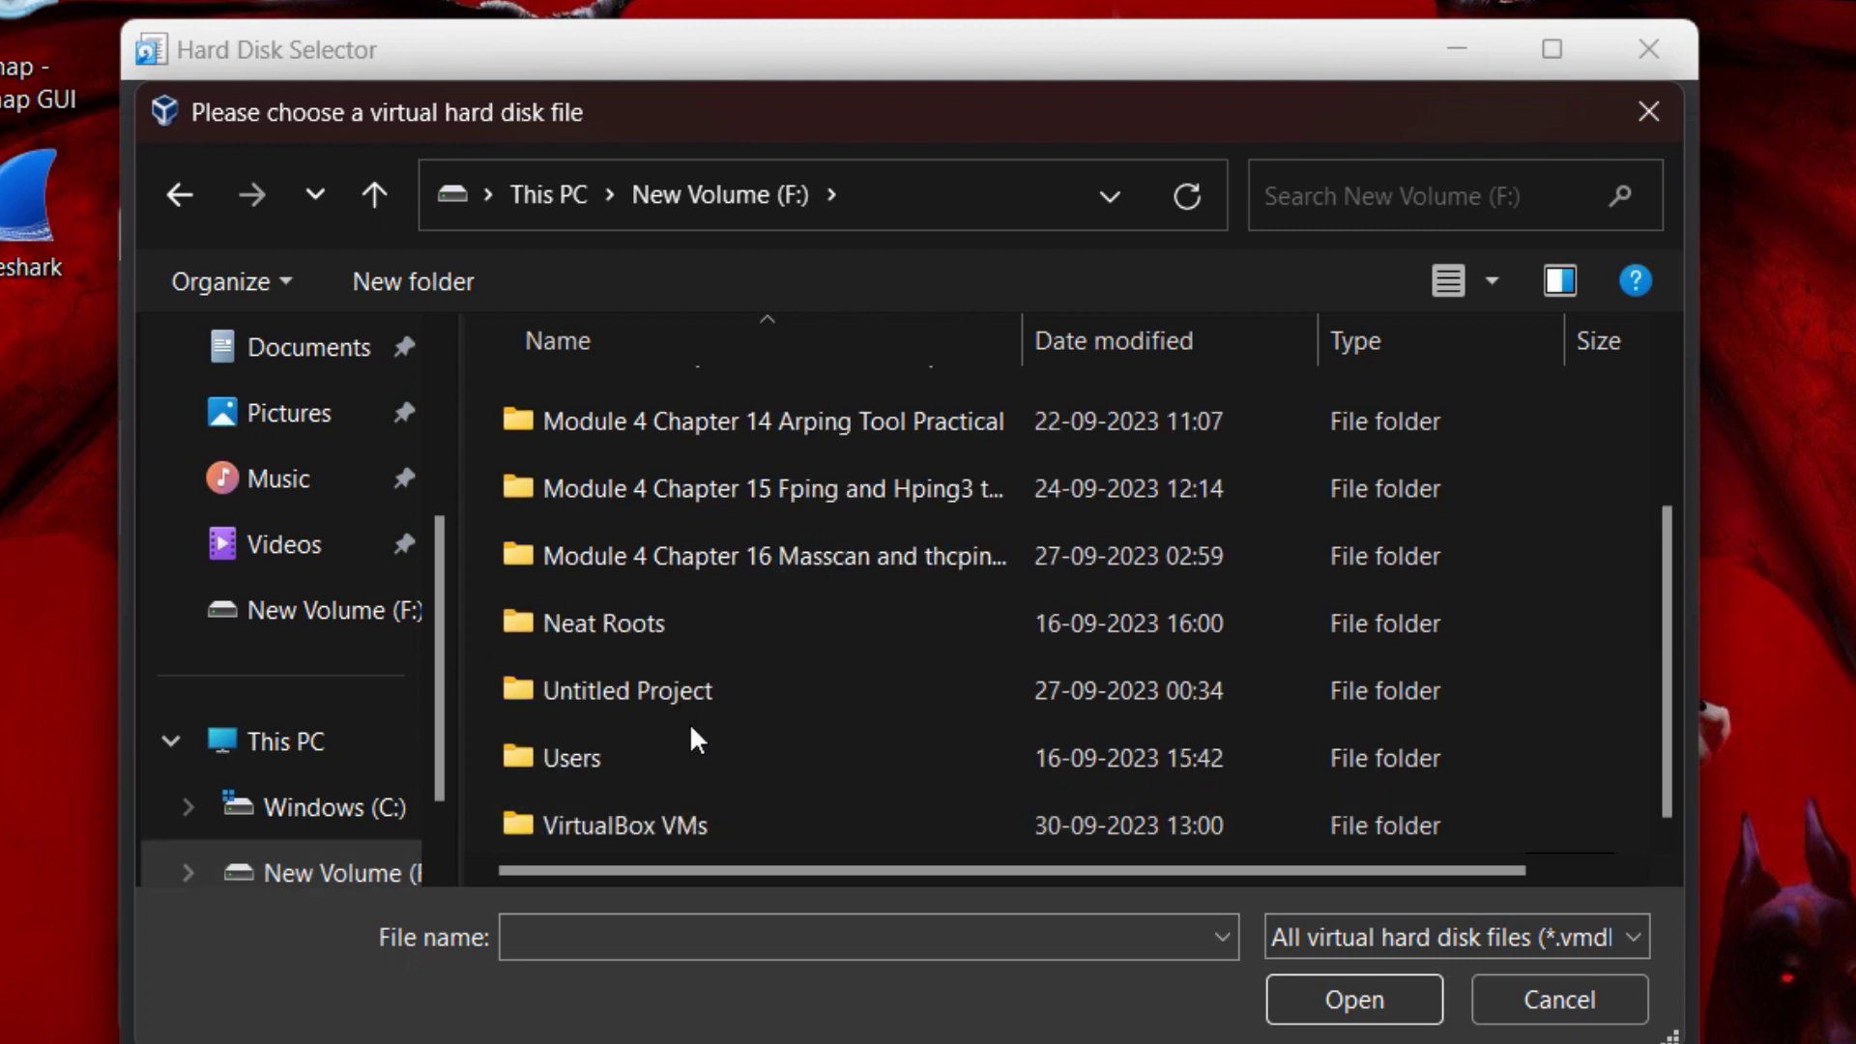
pyautogui.doubleClick(688, 749)
pyautogui.doubleClick(628, 431)
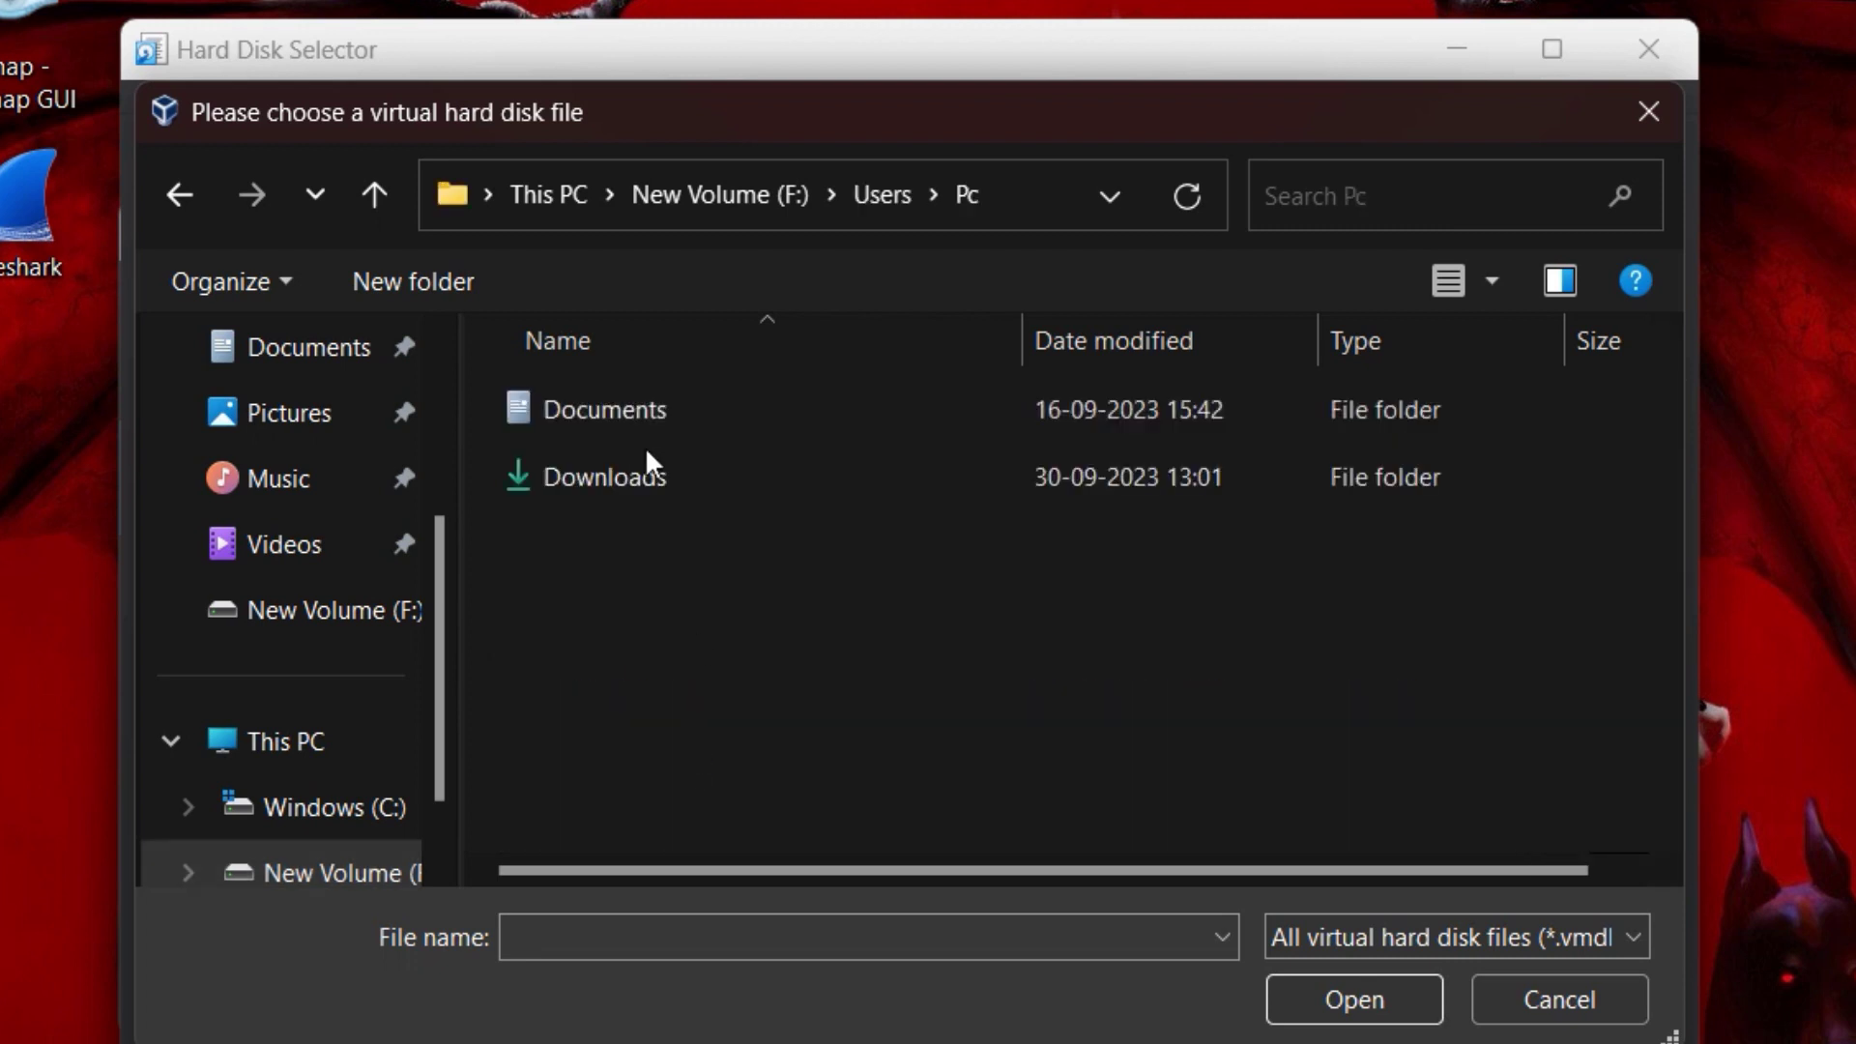
pyautogui.doubleClick(647, 466)
pyautogui.doubleClick(661, 418)
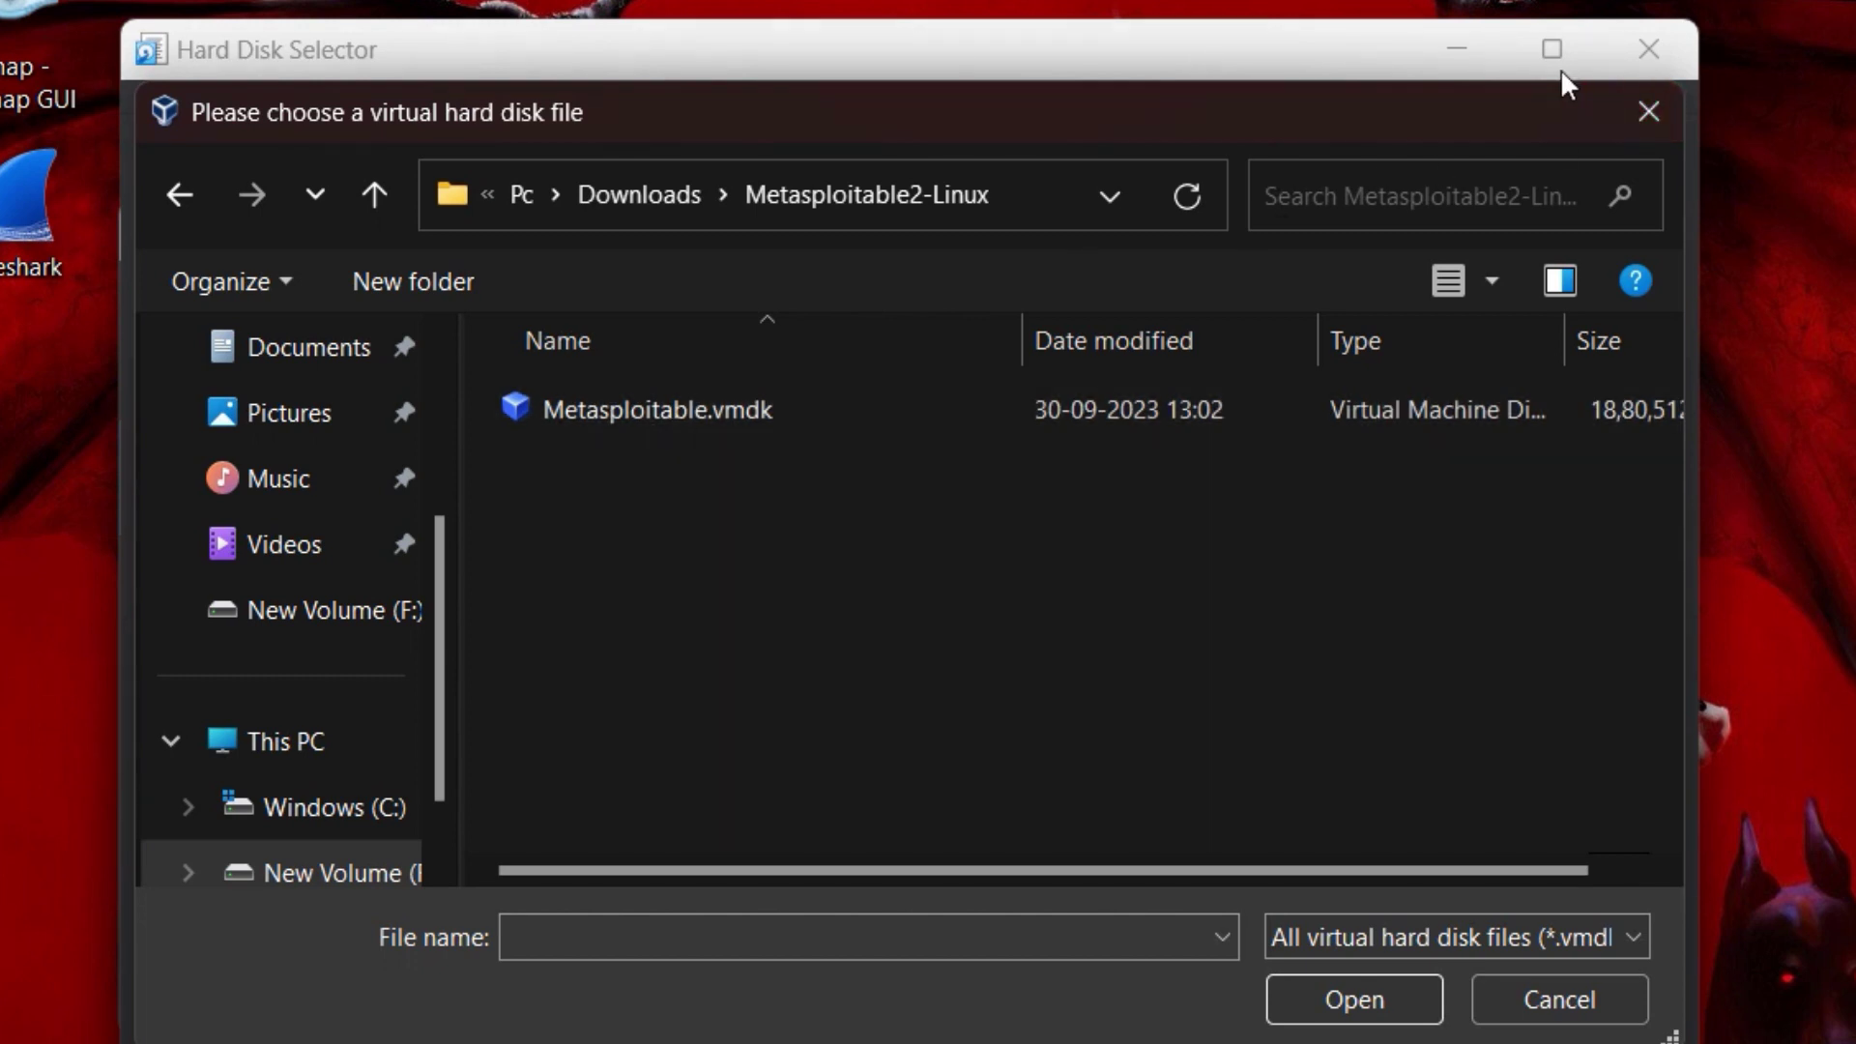
pyautogui.click(566, 425)
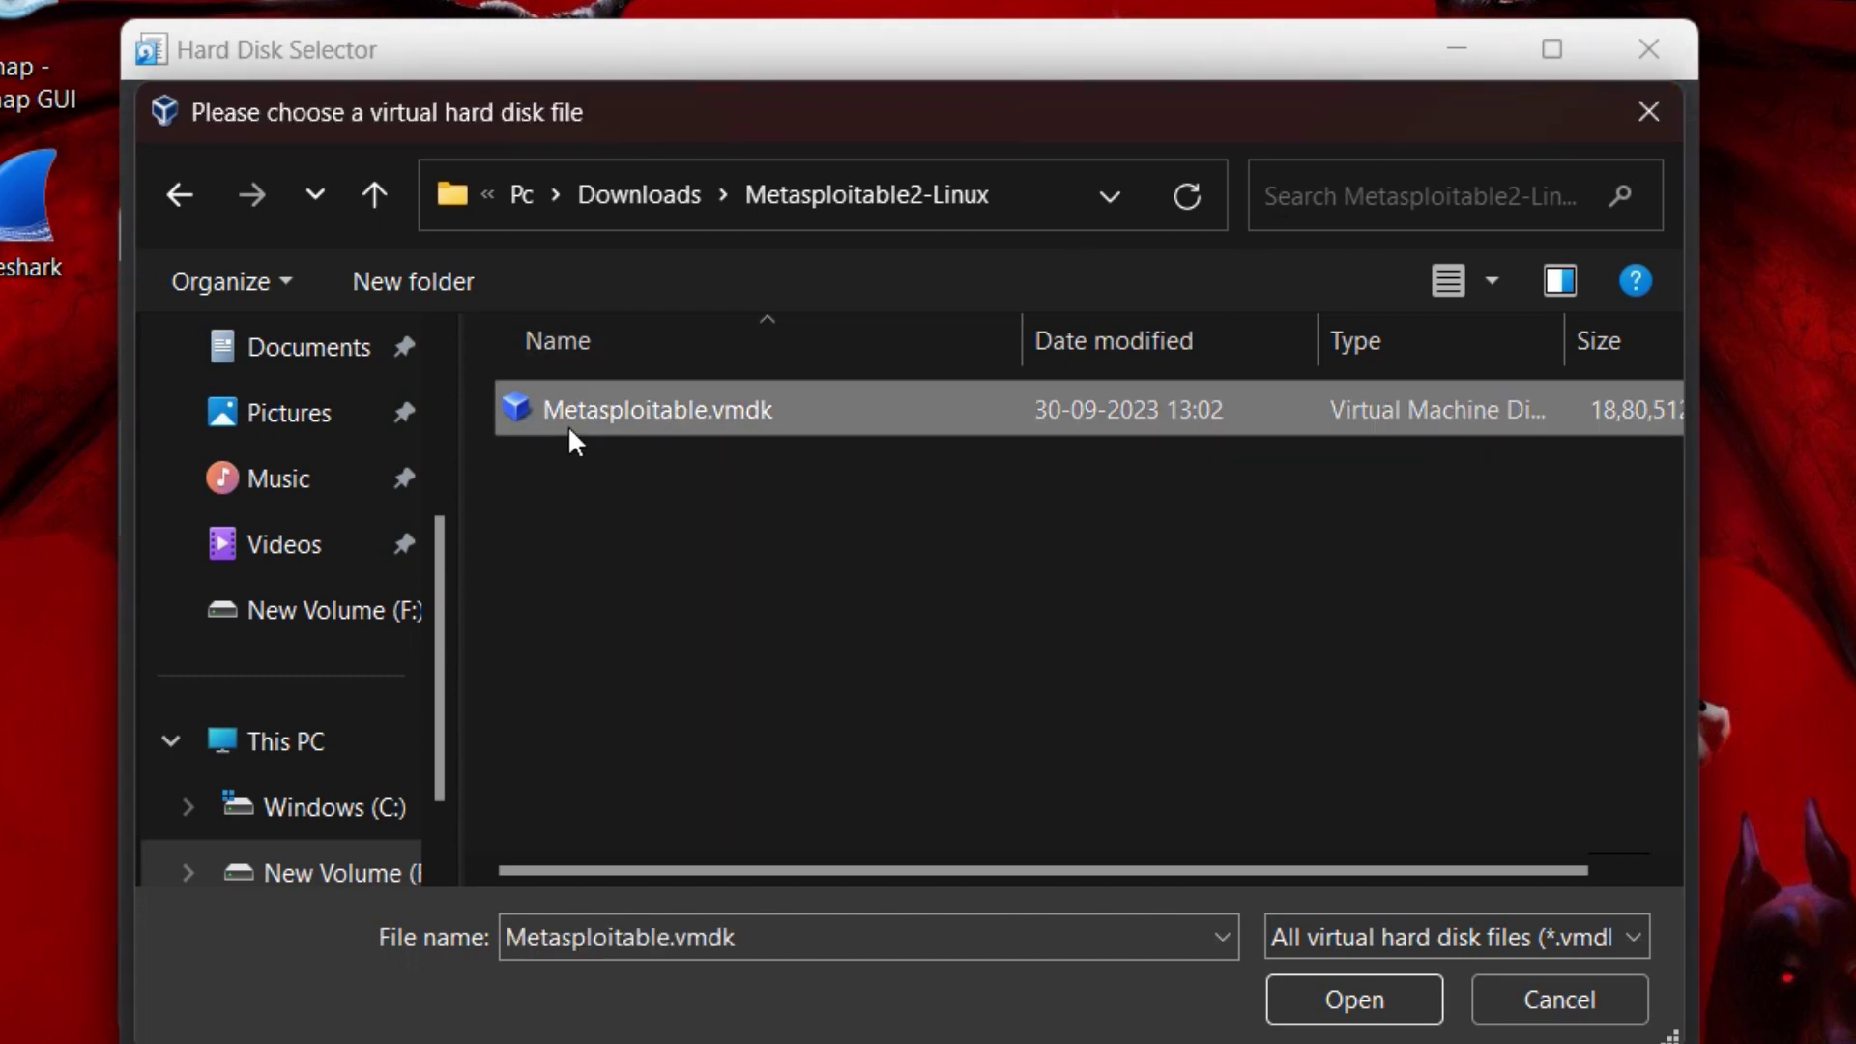
pyautogui.click(1368, 1005)
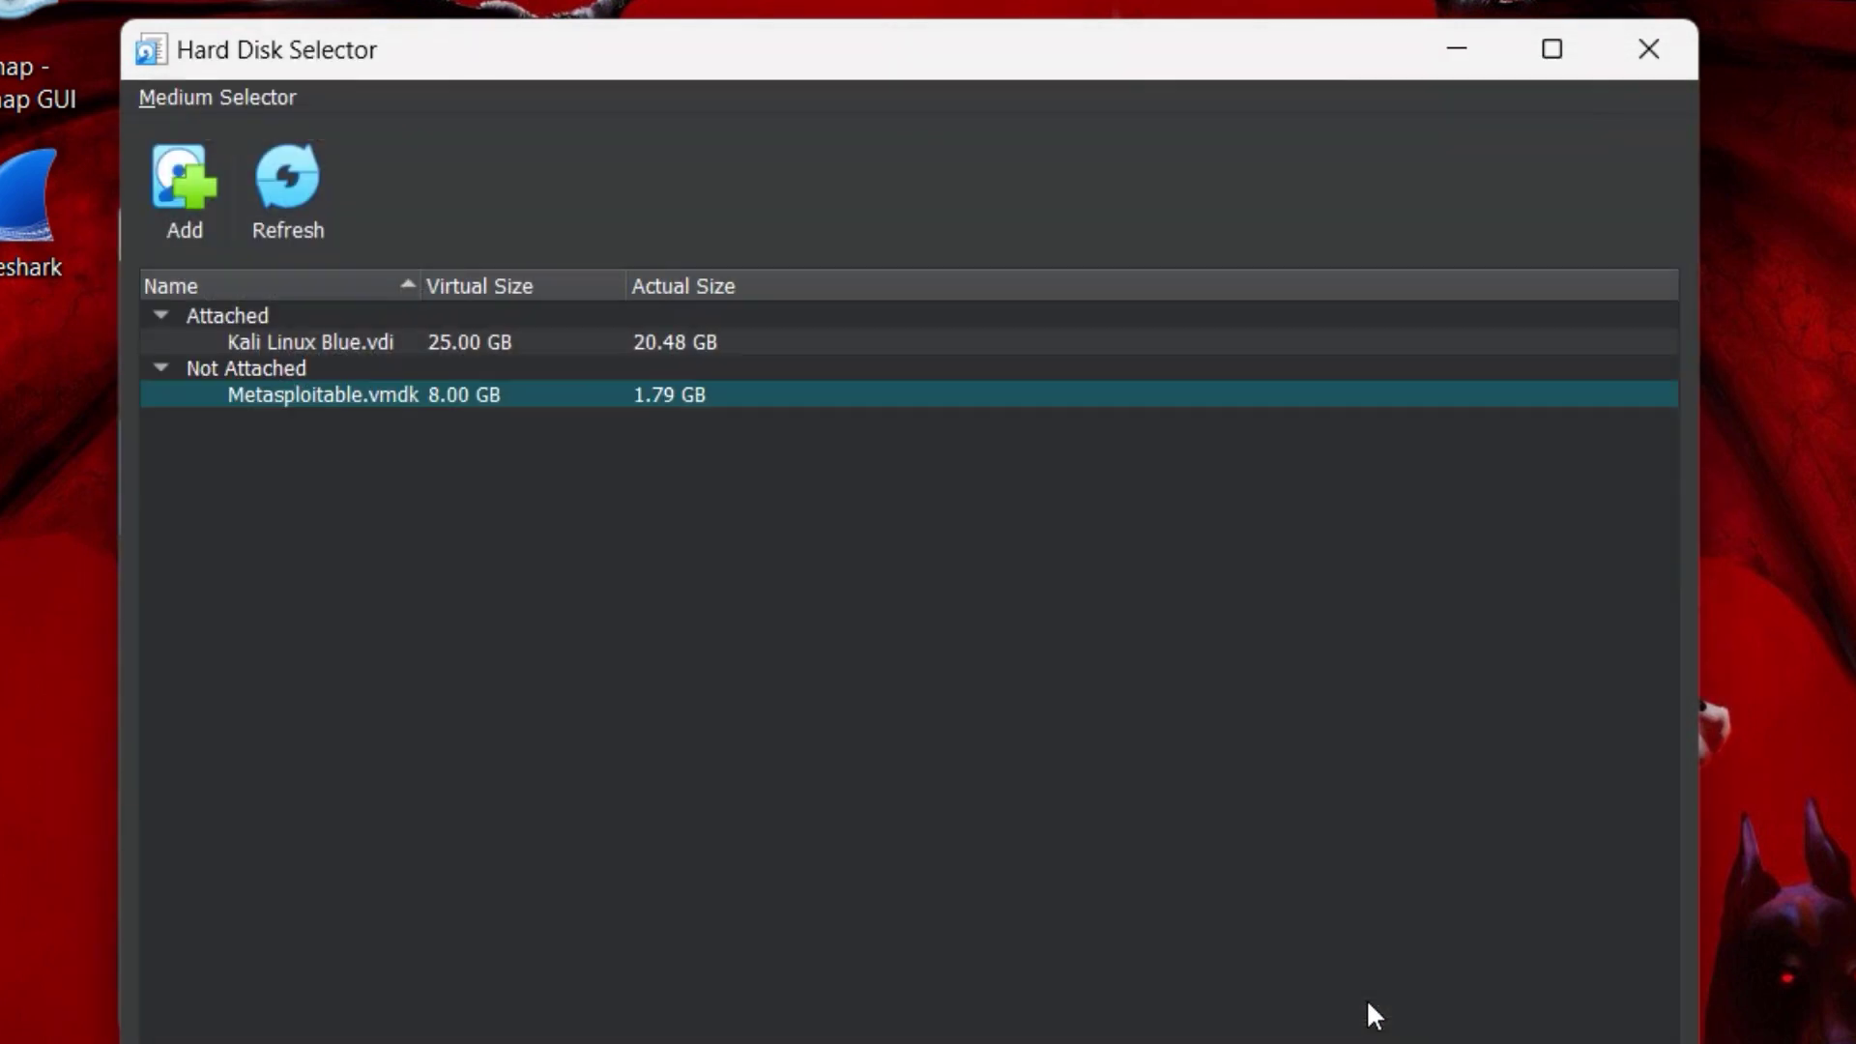
pyautogui.press('Return')
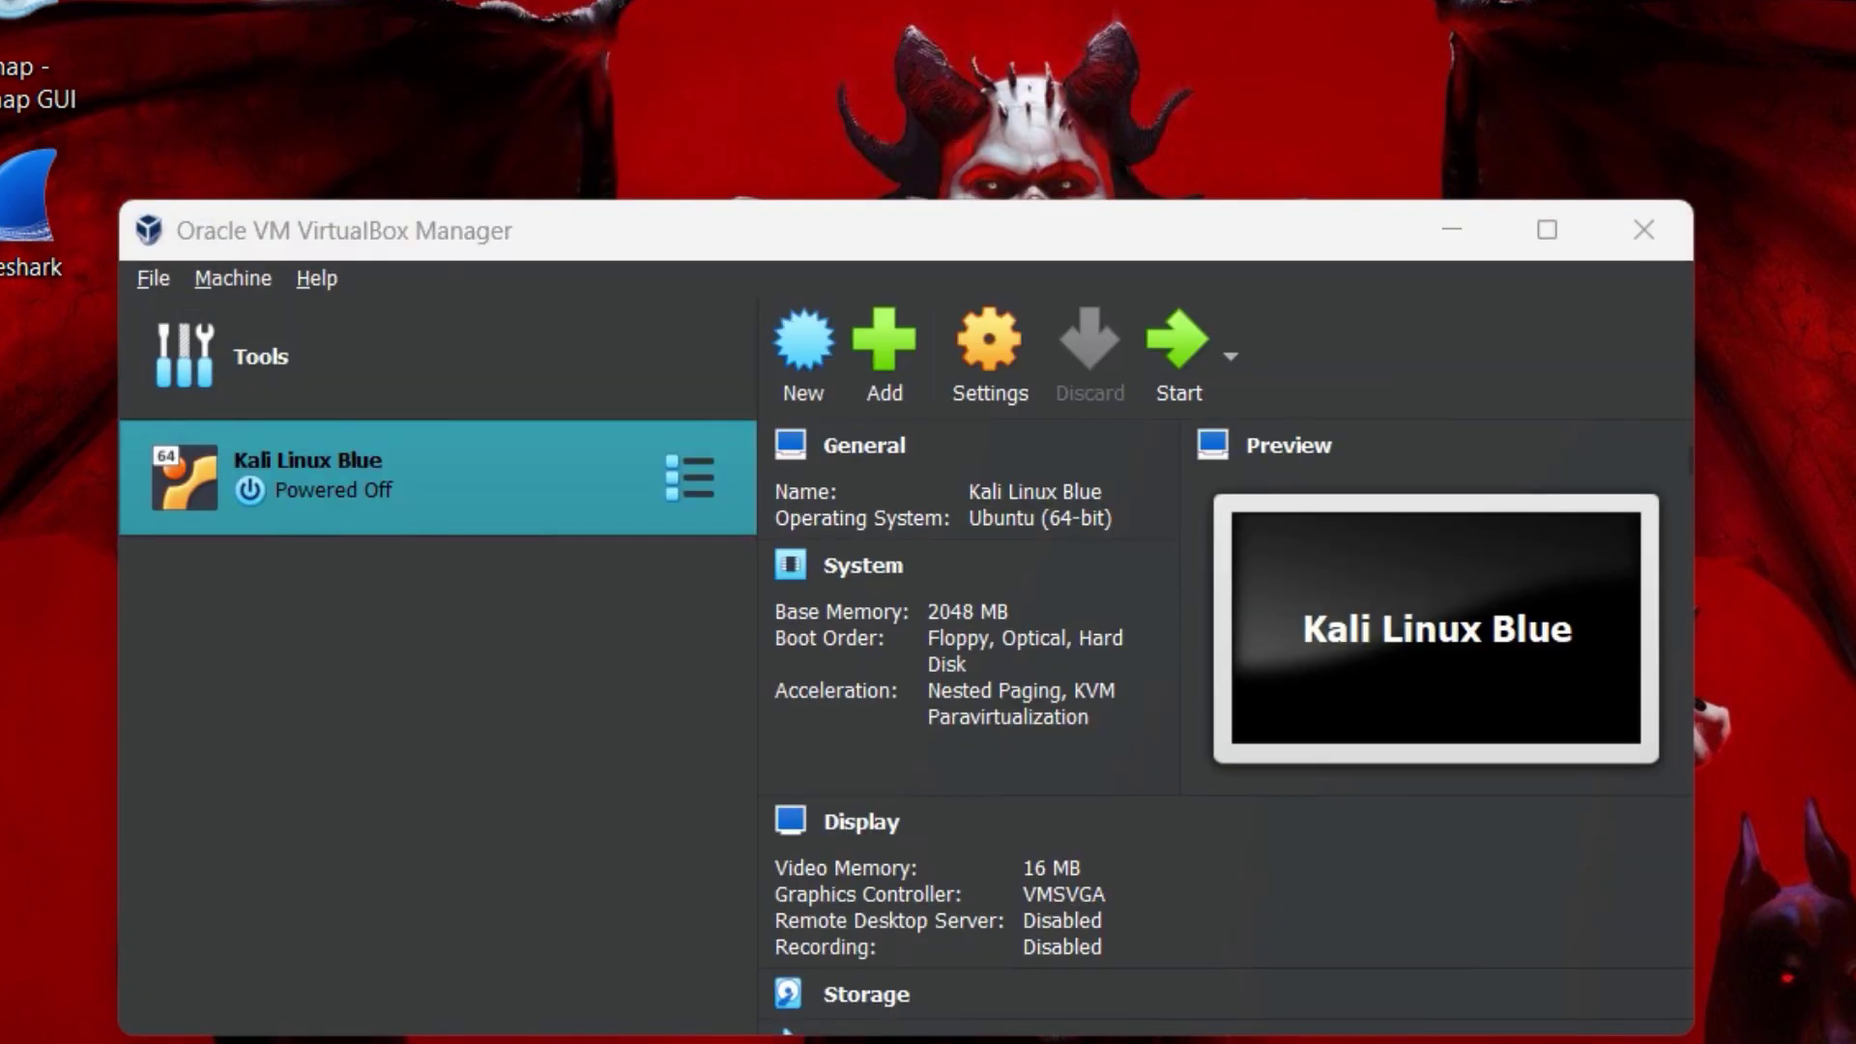
# Begin a new virtual machine named Metasploitable2 and set its folder to F:\VirtualBox VMs.
pyautogui.click(809, 329)
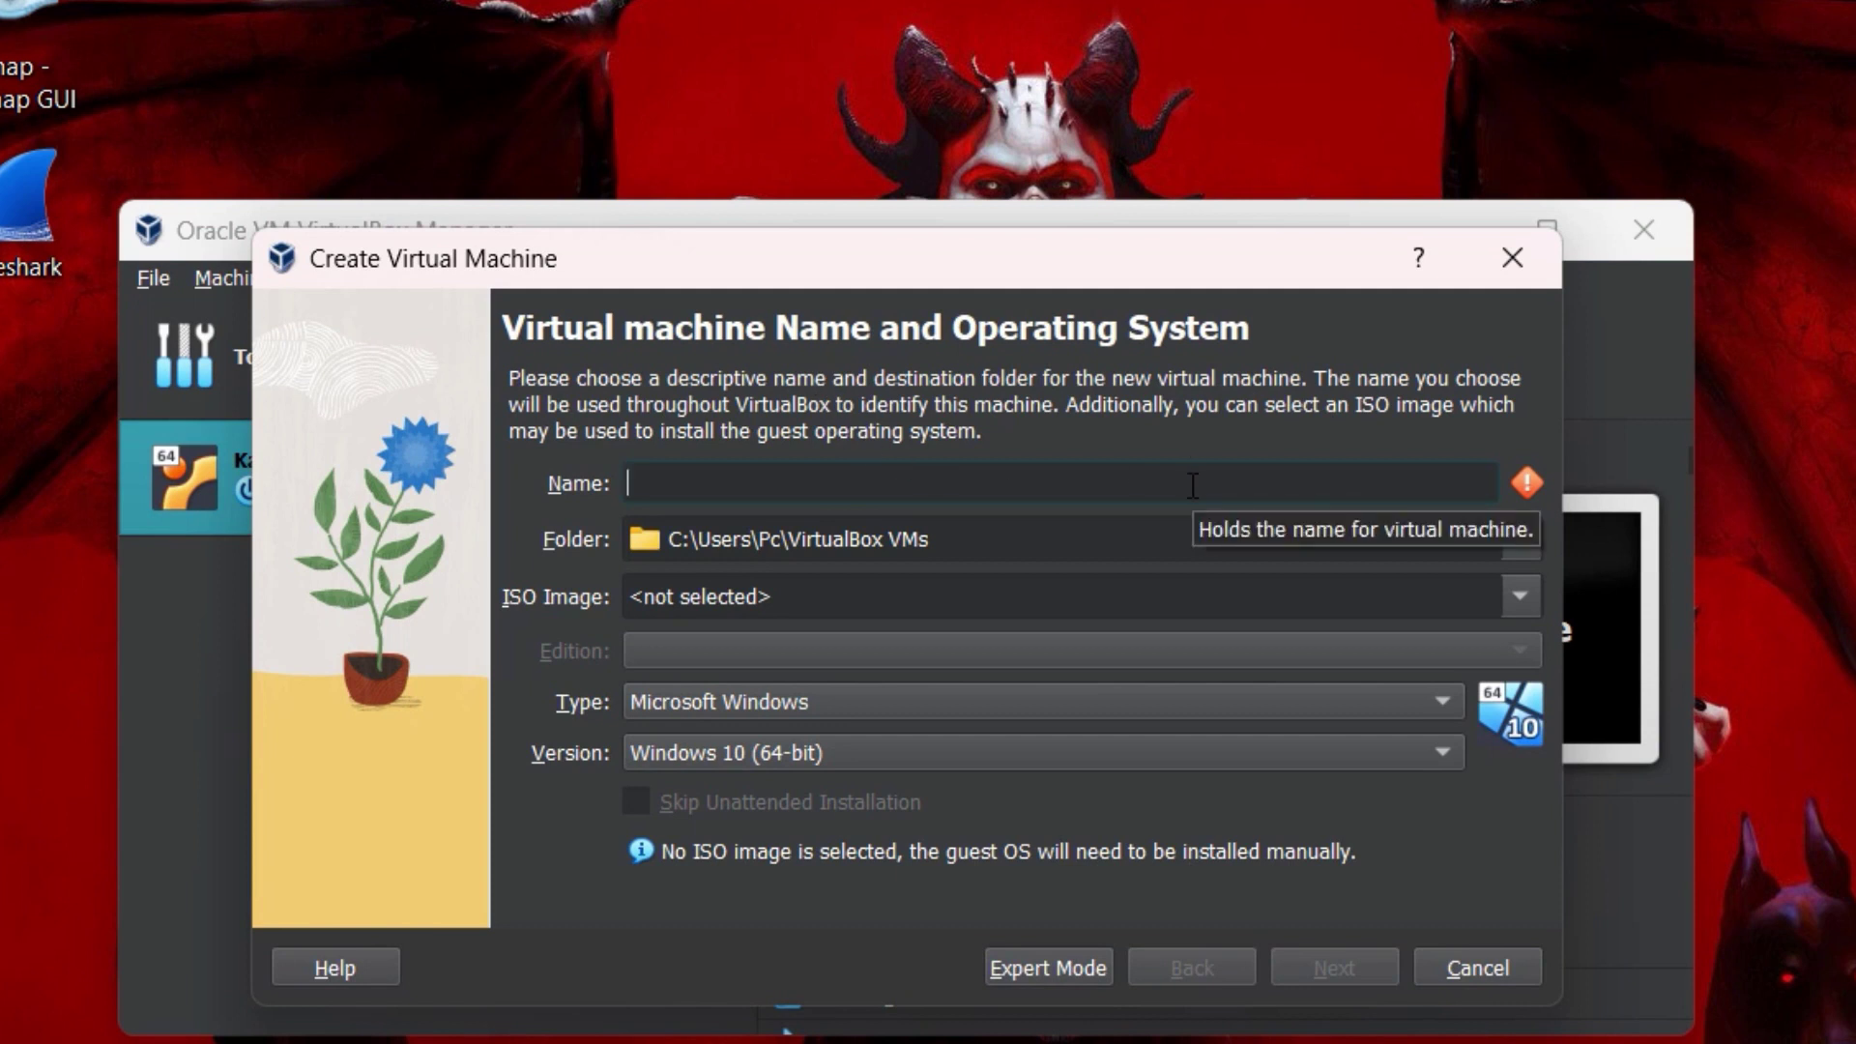
pyautogui.write('Metasploitable2')
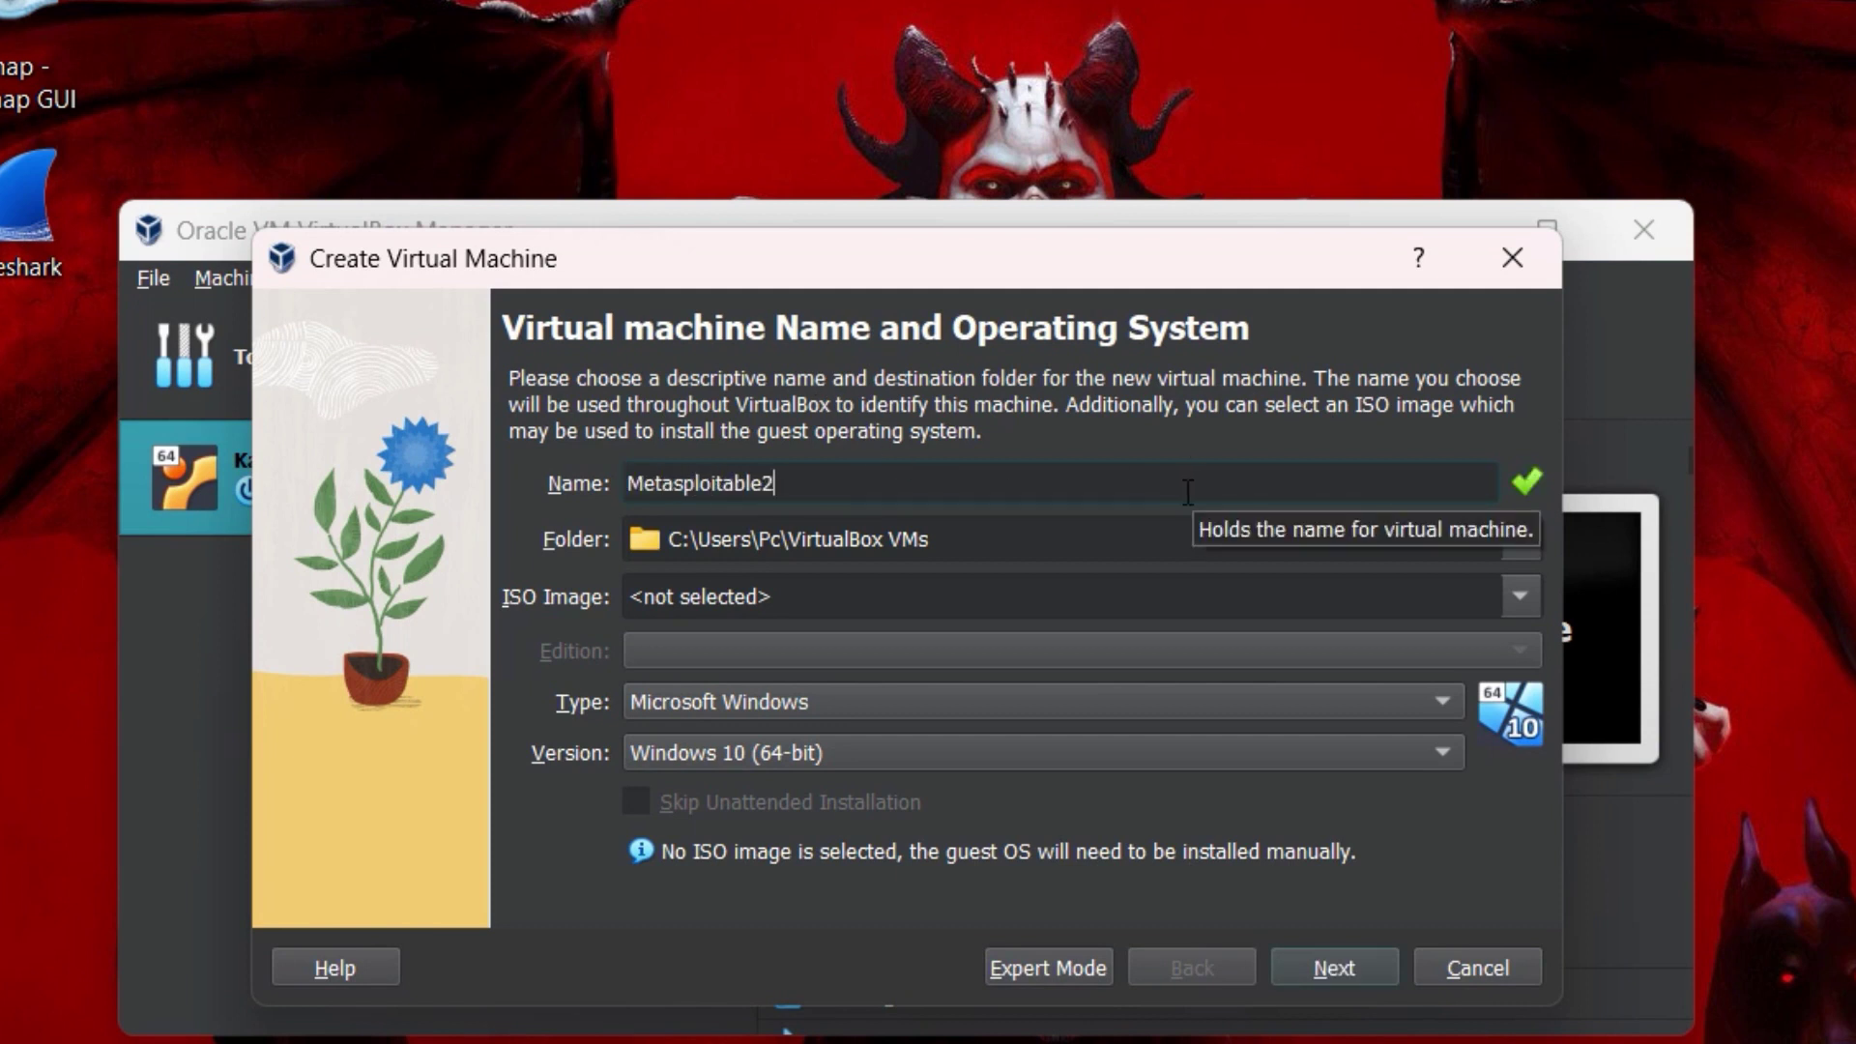
pyautogui.click(1521, 540)
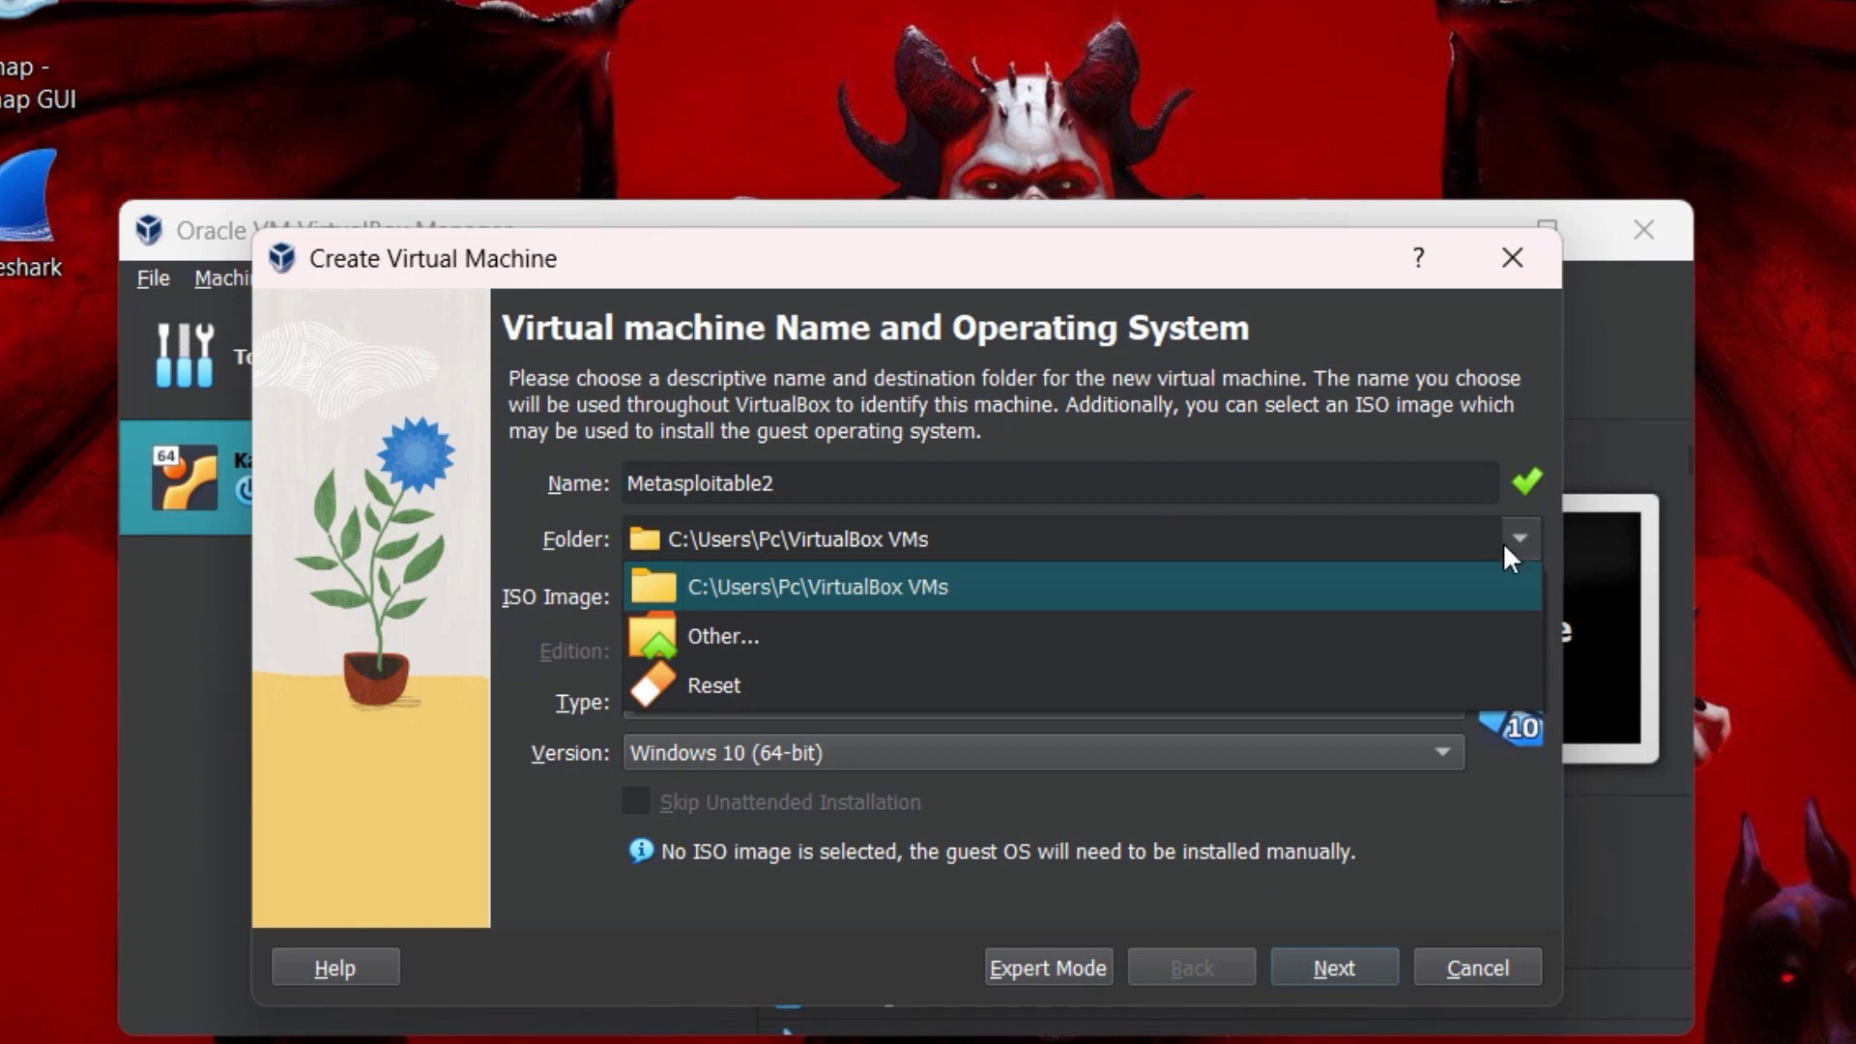
pyautogui.click(1389, 628)
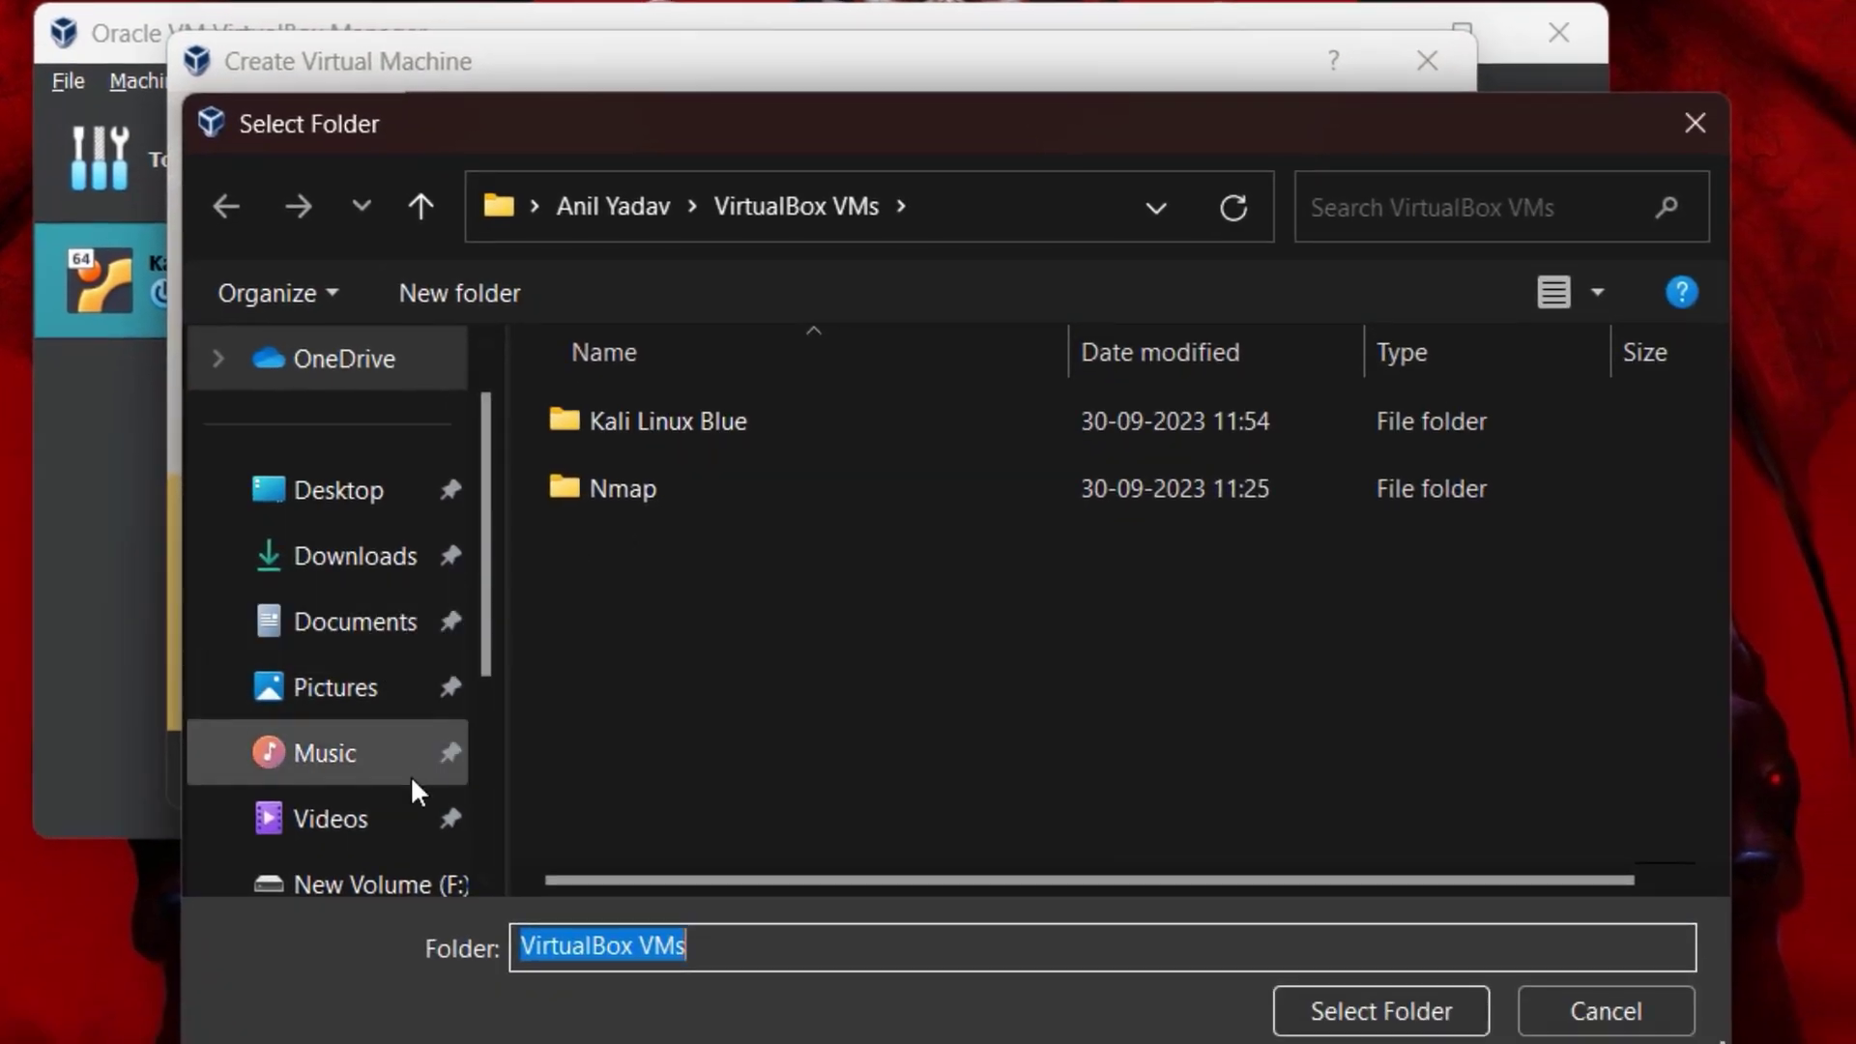
pyautogui.click(442, 884)
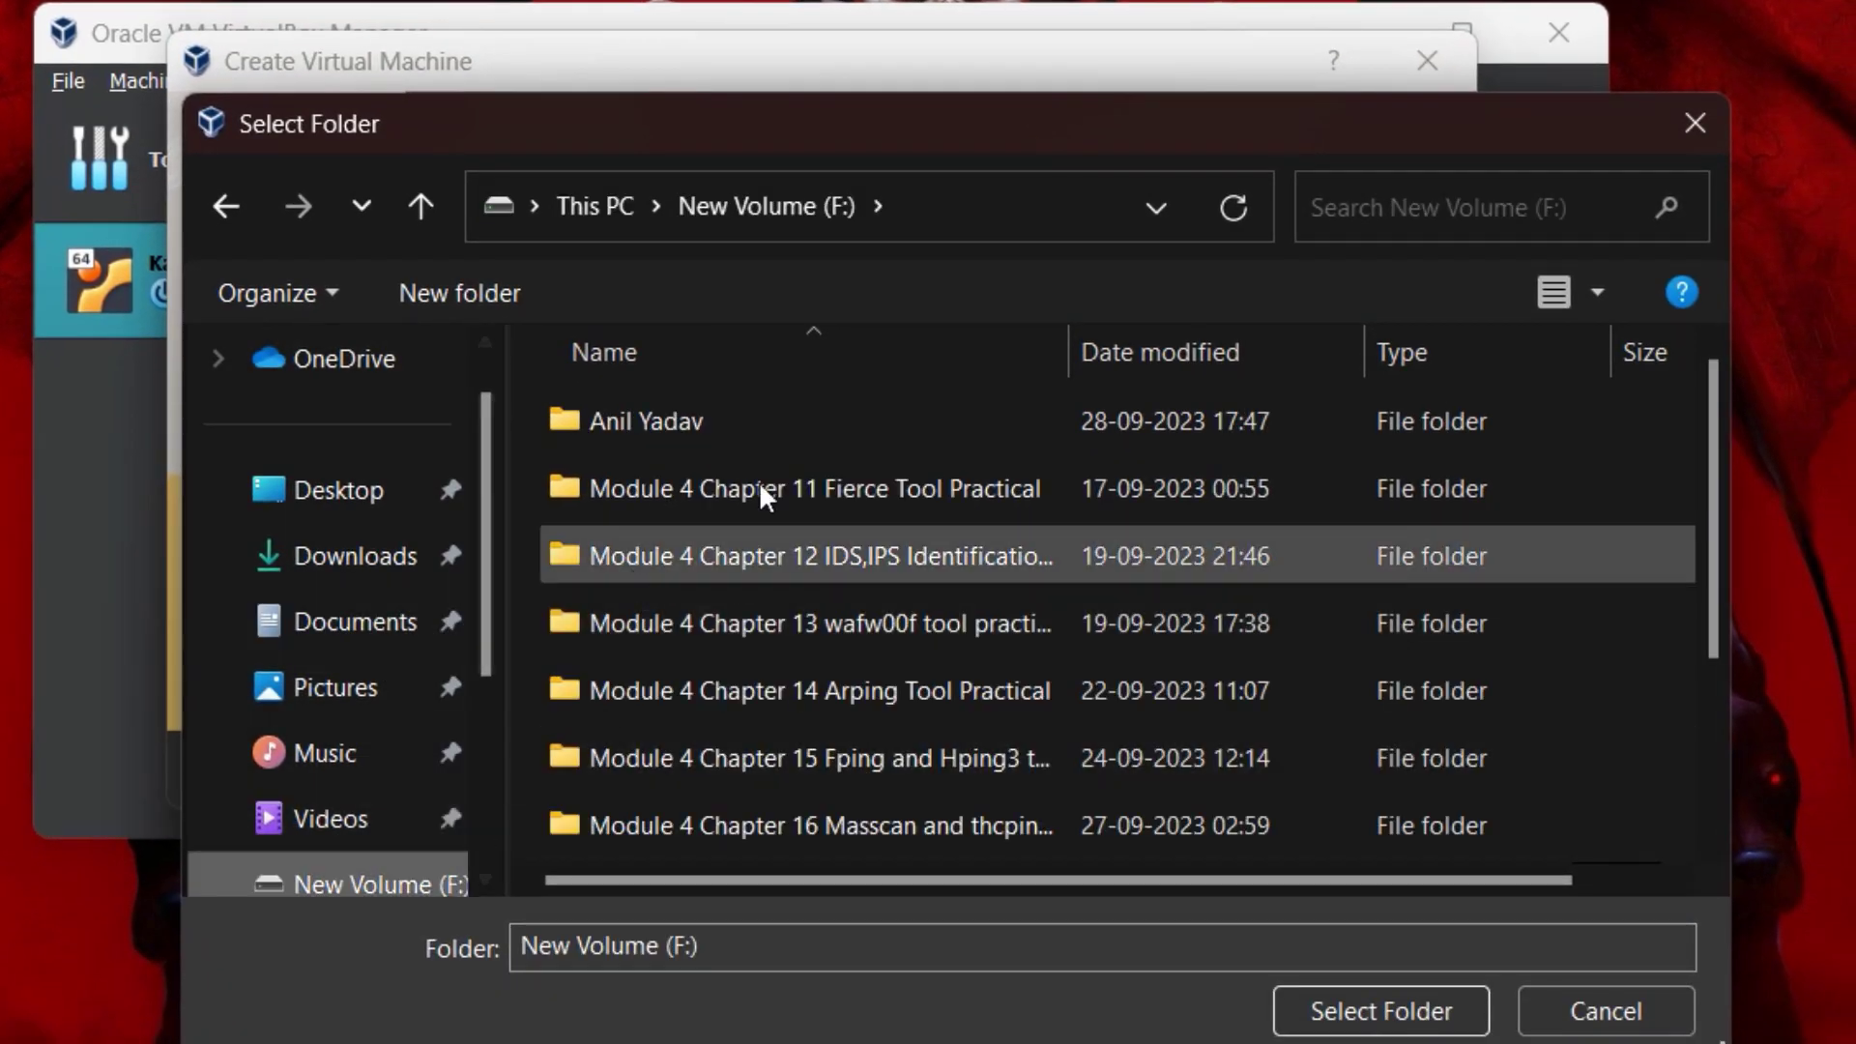
pyautogui.scroll(-2, 841, 431)
pyautogui.click(1024, 835)
pyautogui.click(1381, 1010)
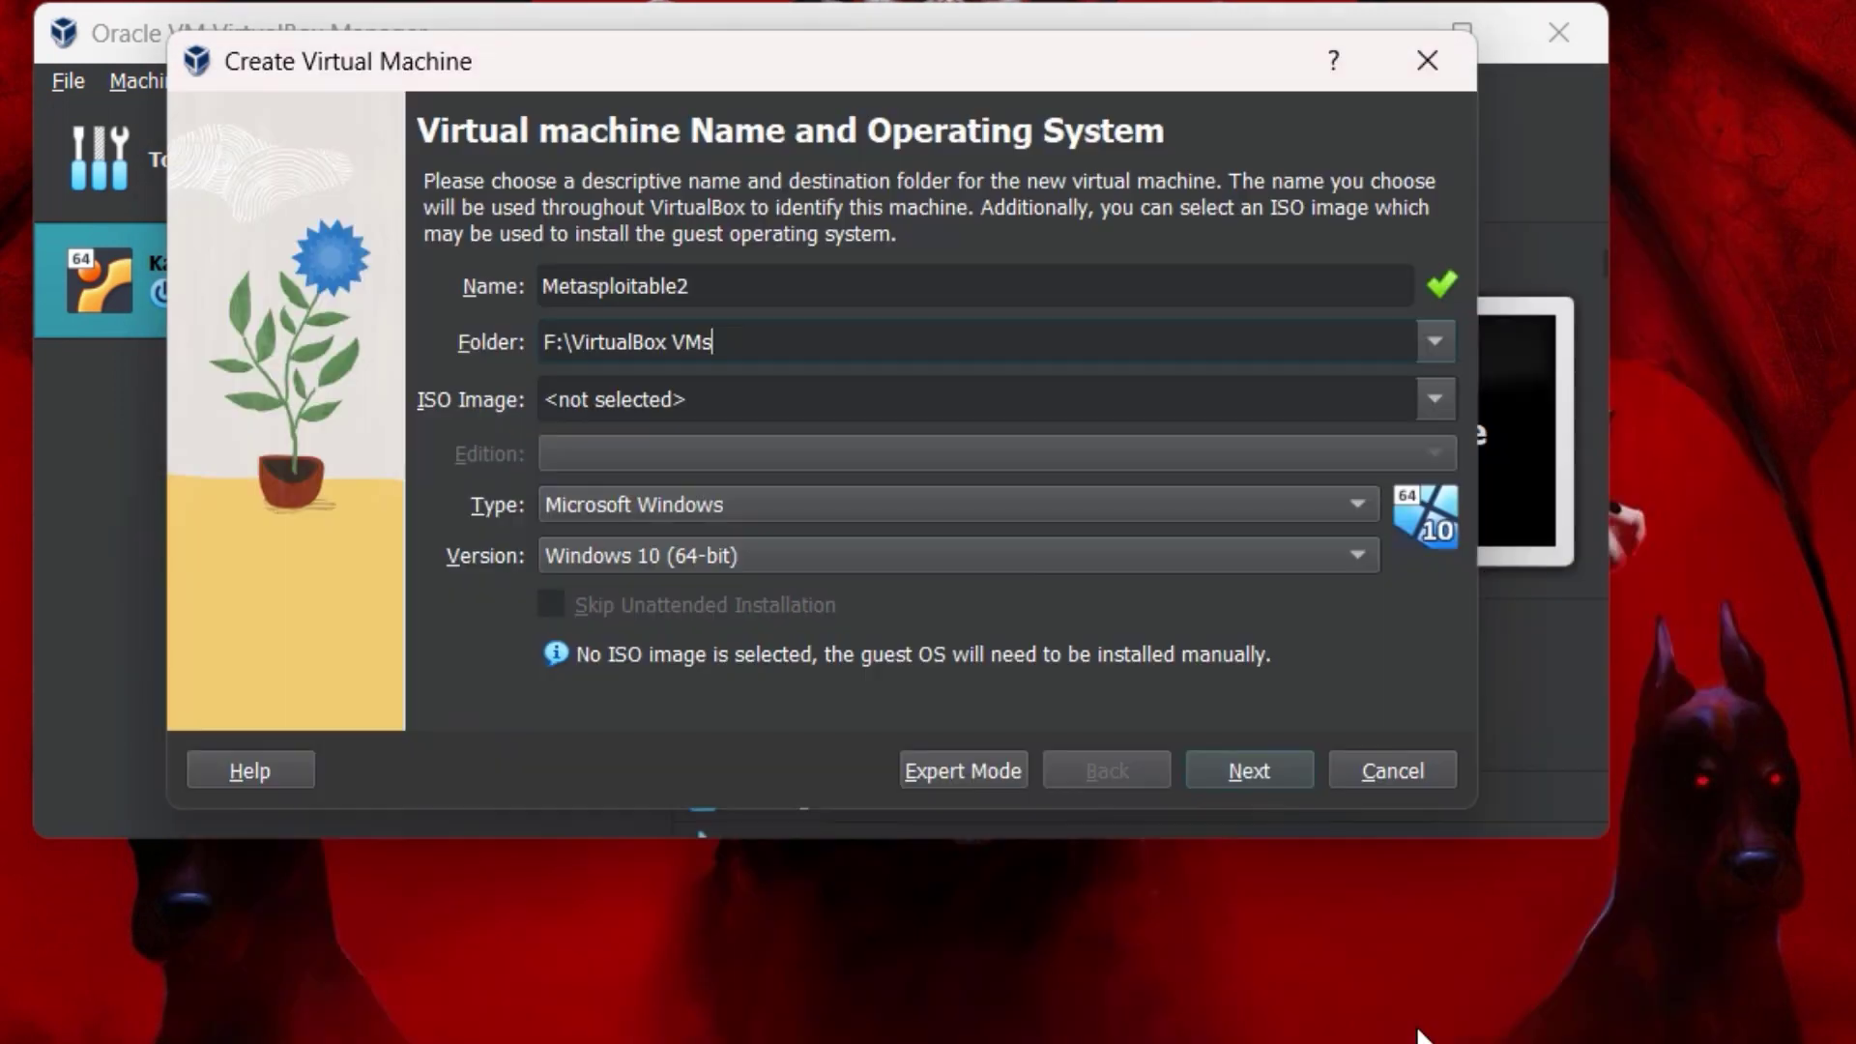
# Set the new machine's type to Linux and its version to Other Linux (64-bit).
pyautogui.click(735, 506)
pyautogui.click(794, 549)
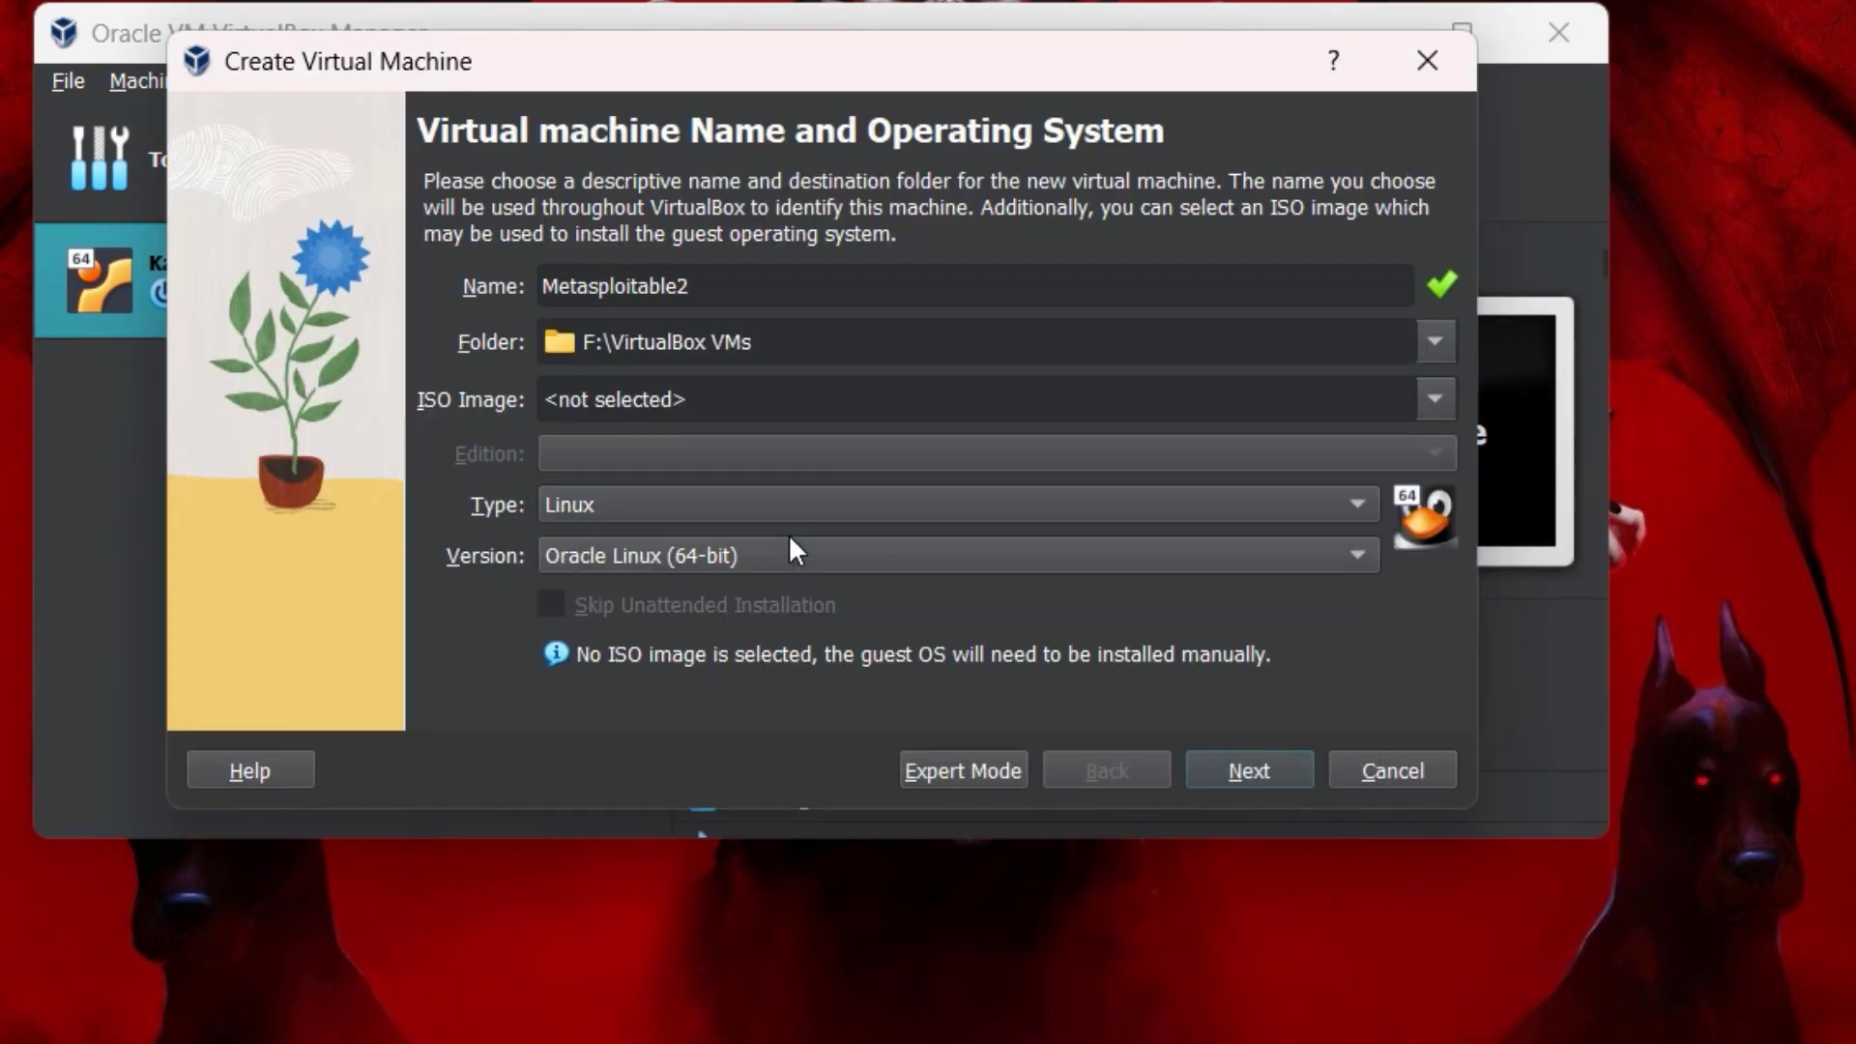
pyautogui.click(891, 547)
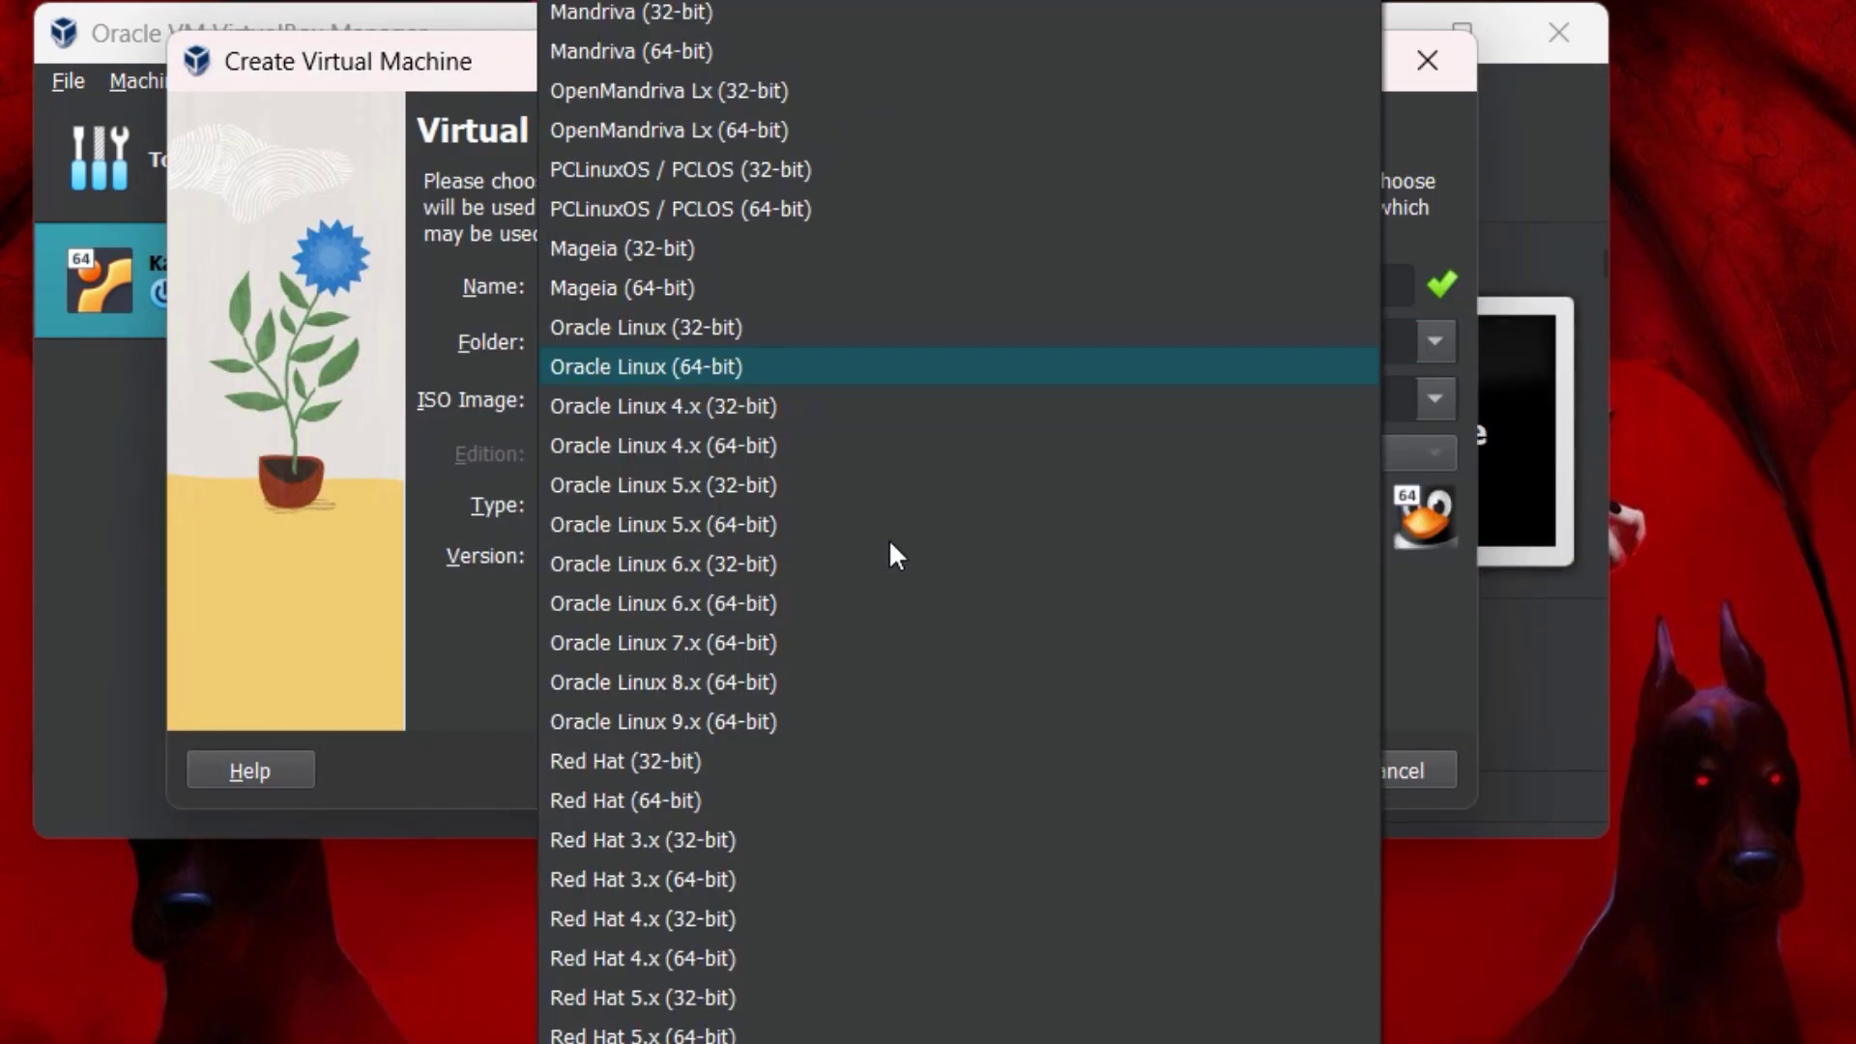
pyautogui.scroll(-20, 993, 925)
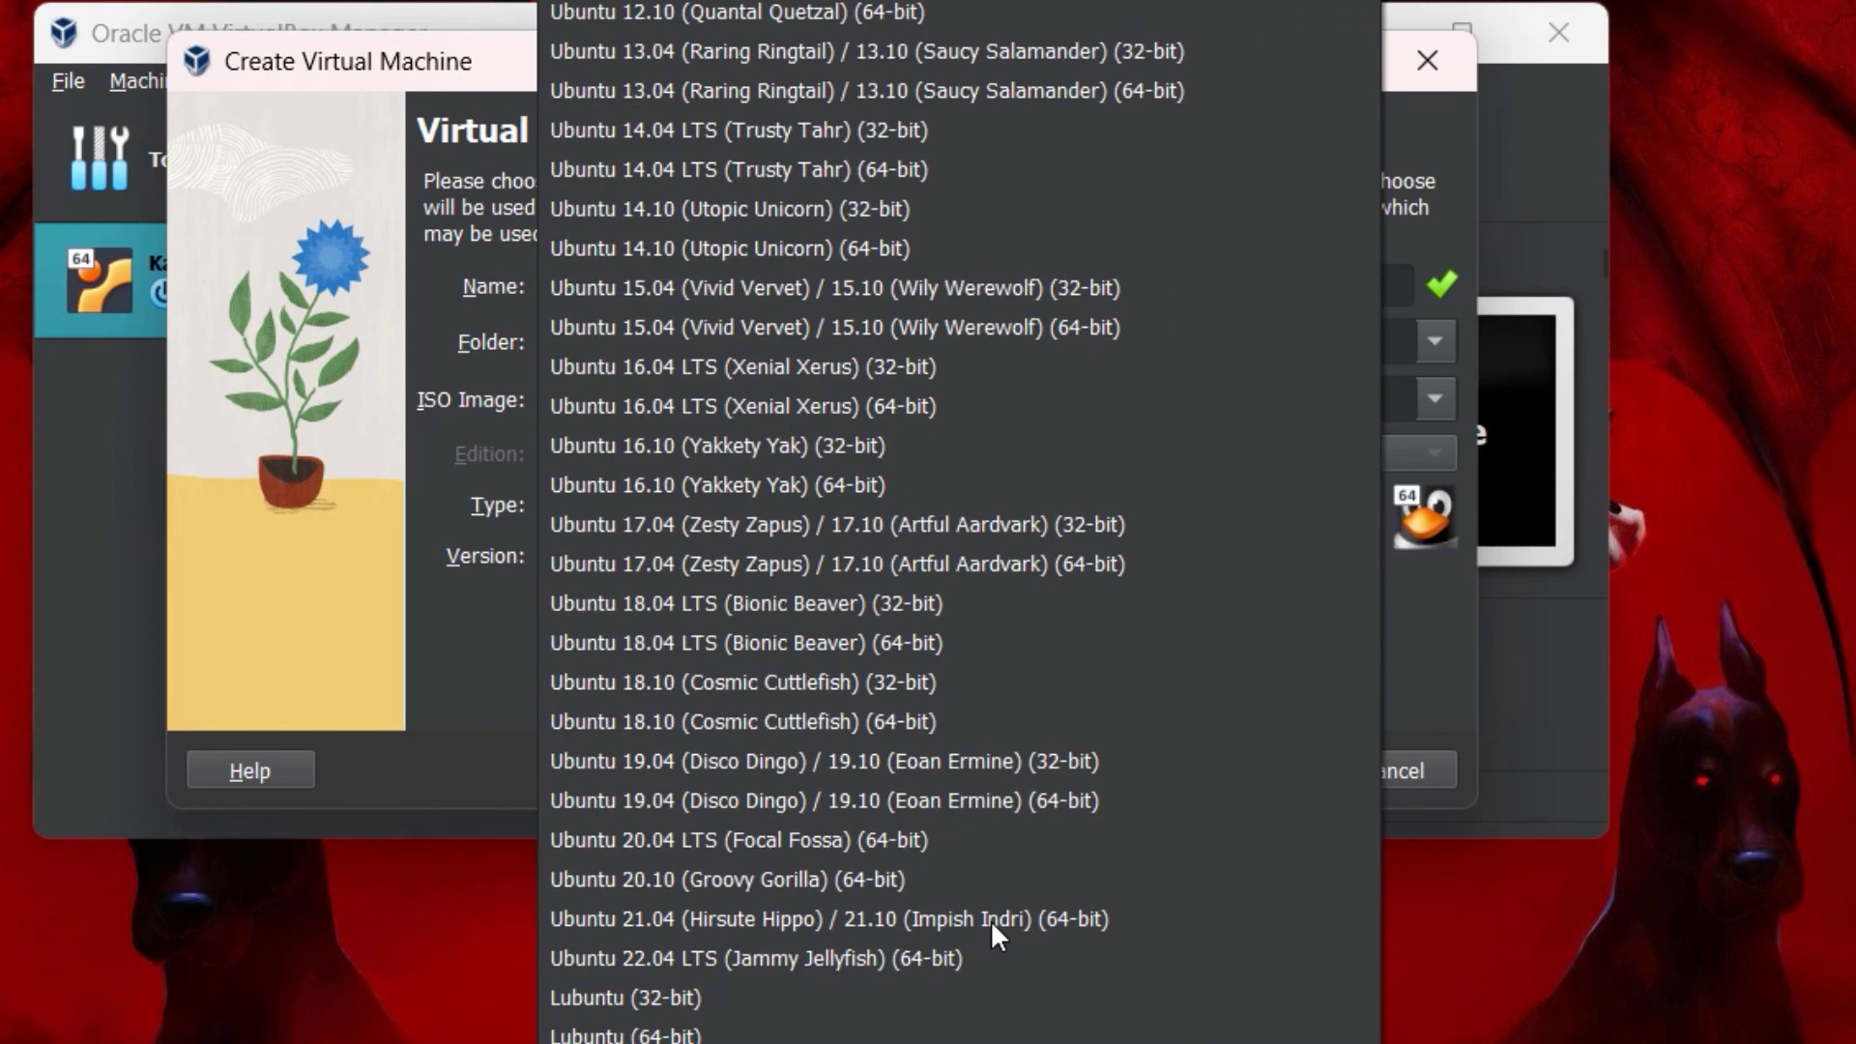
pyautogui.click(994, 1042)
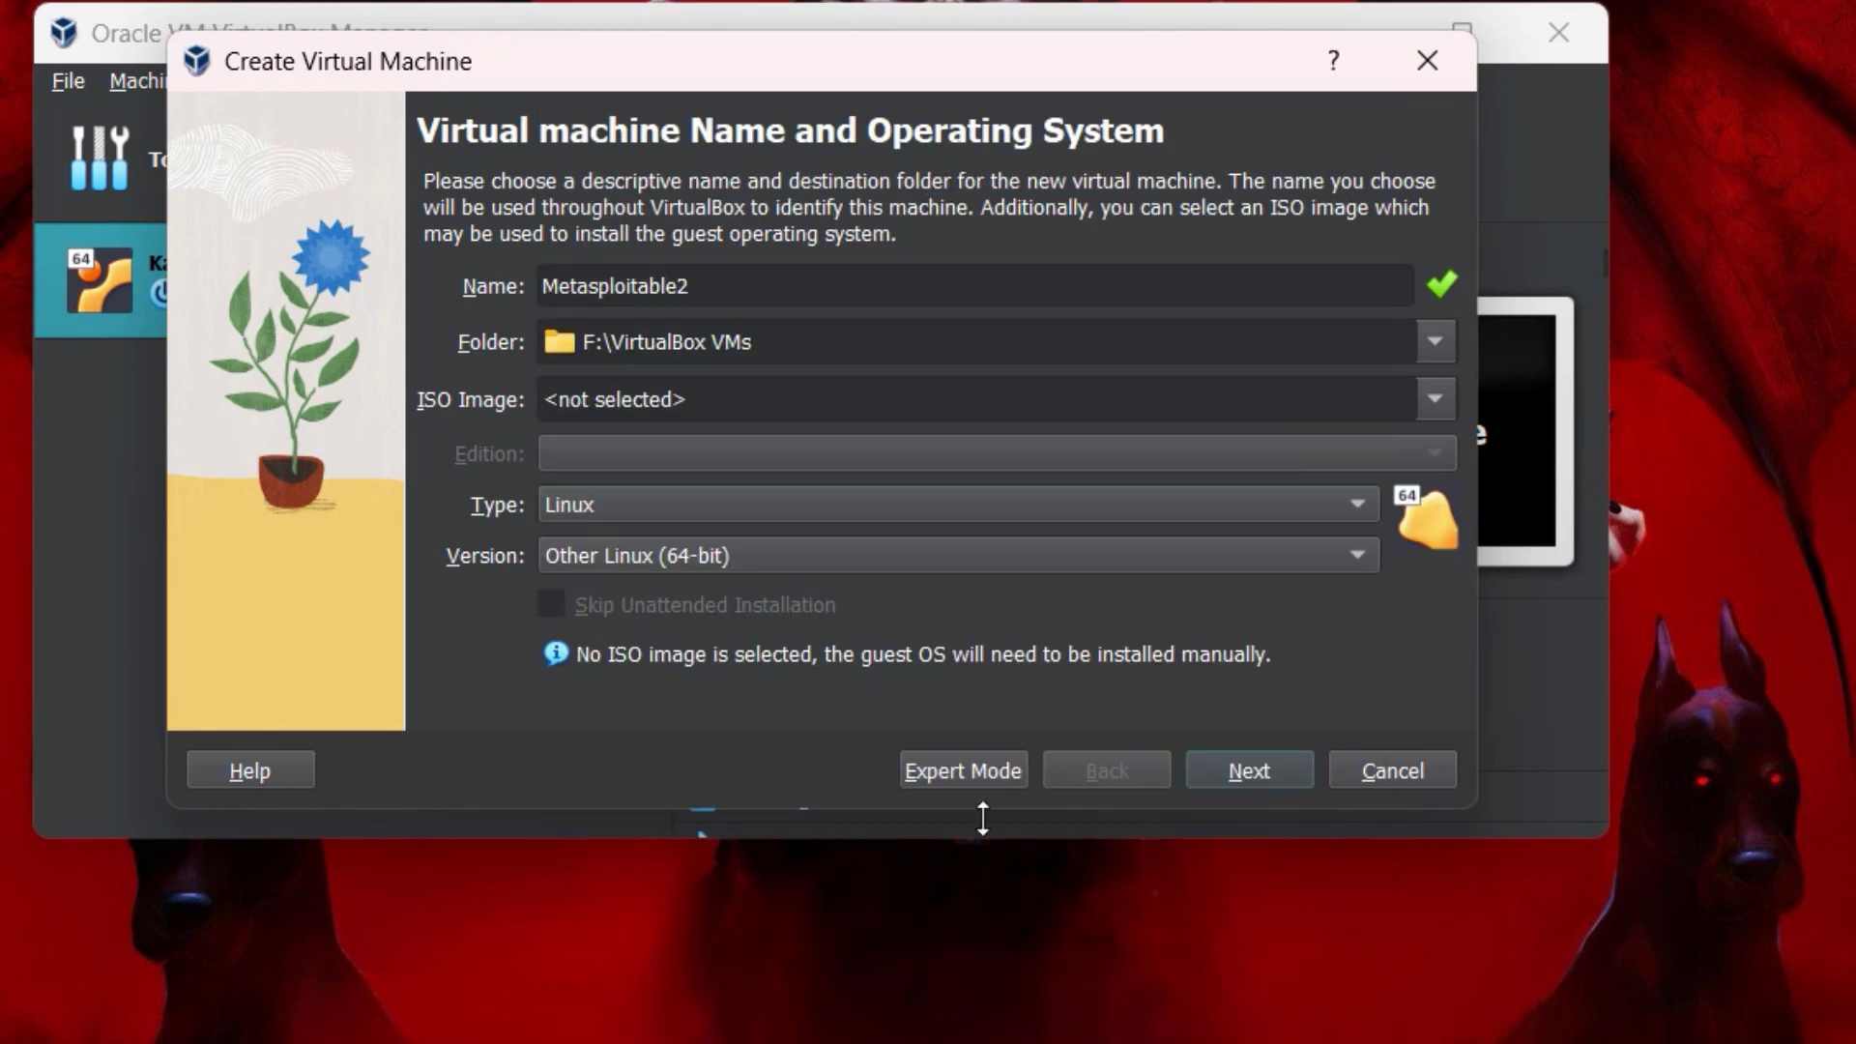
# Accept the default hardware, choose to use an existing virtual hard disk file, and open the list of available disks.
pyautogui.click(1208, 773)
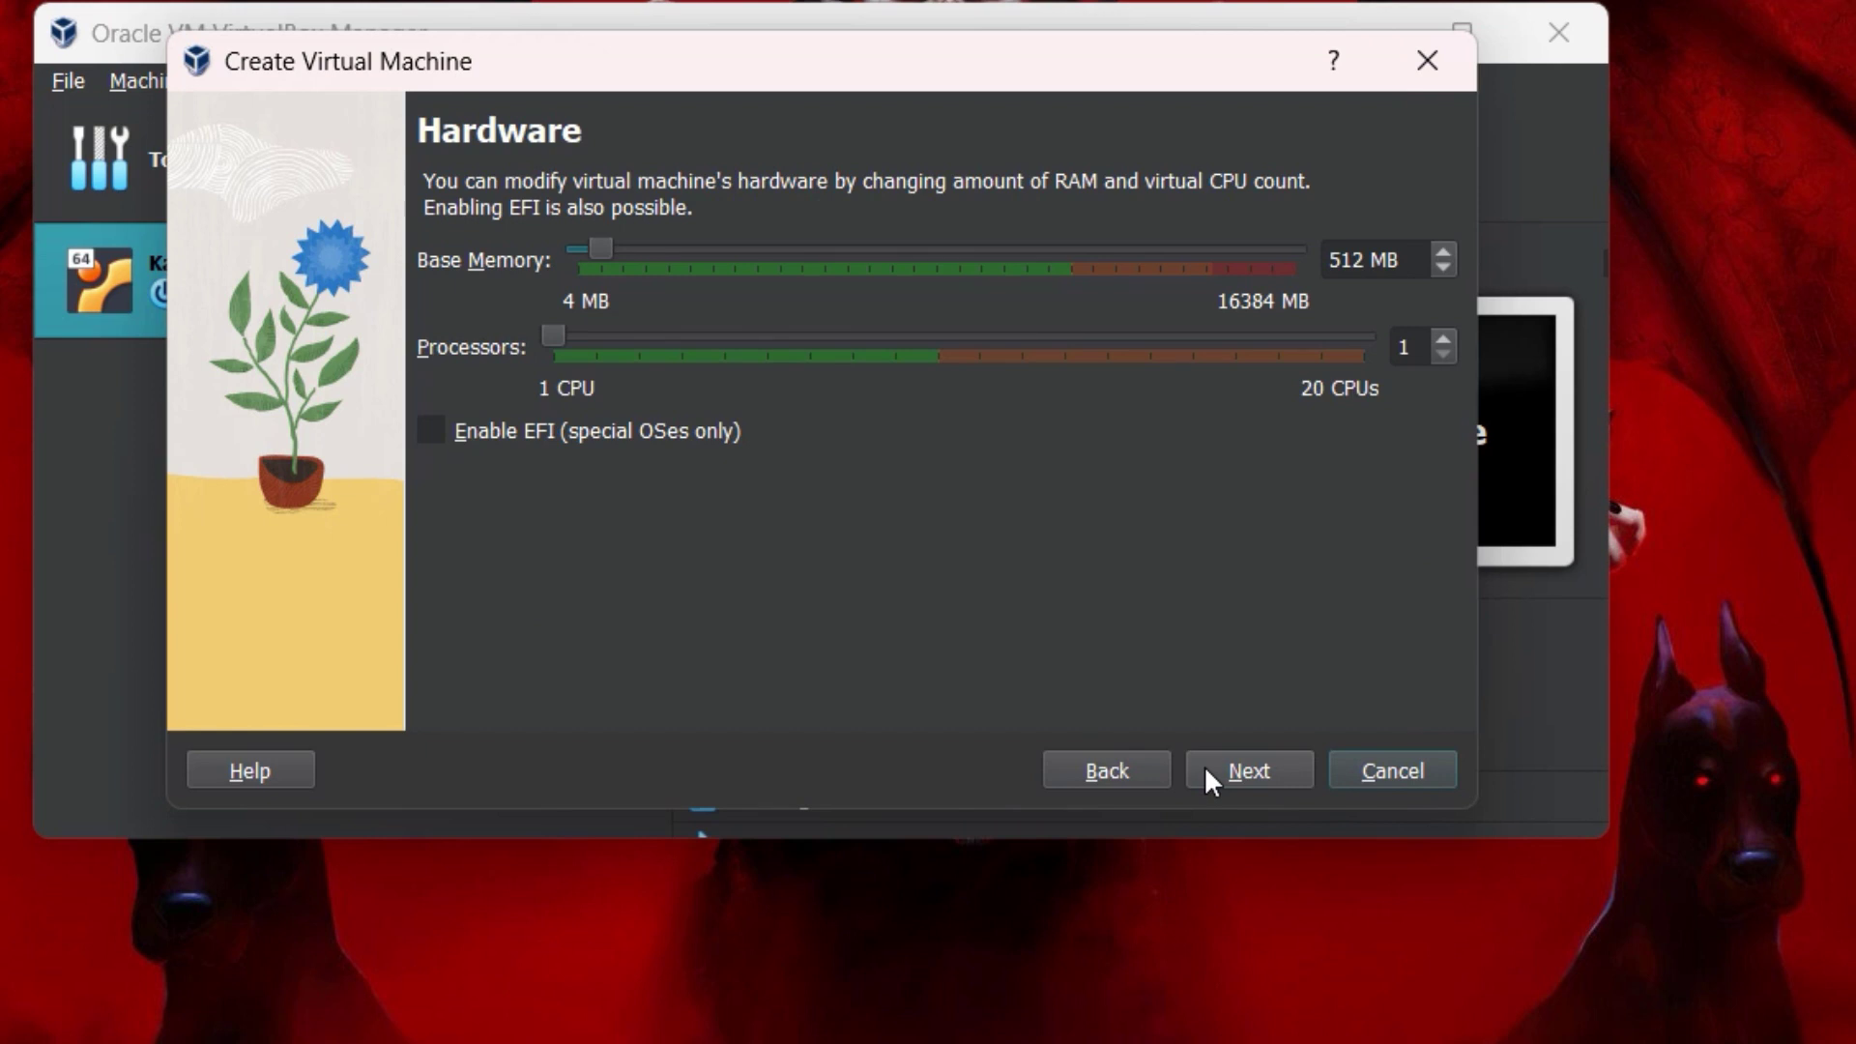
pyautogui.click(1206, 771)
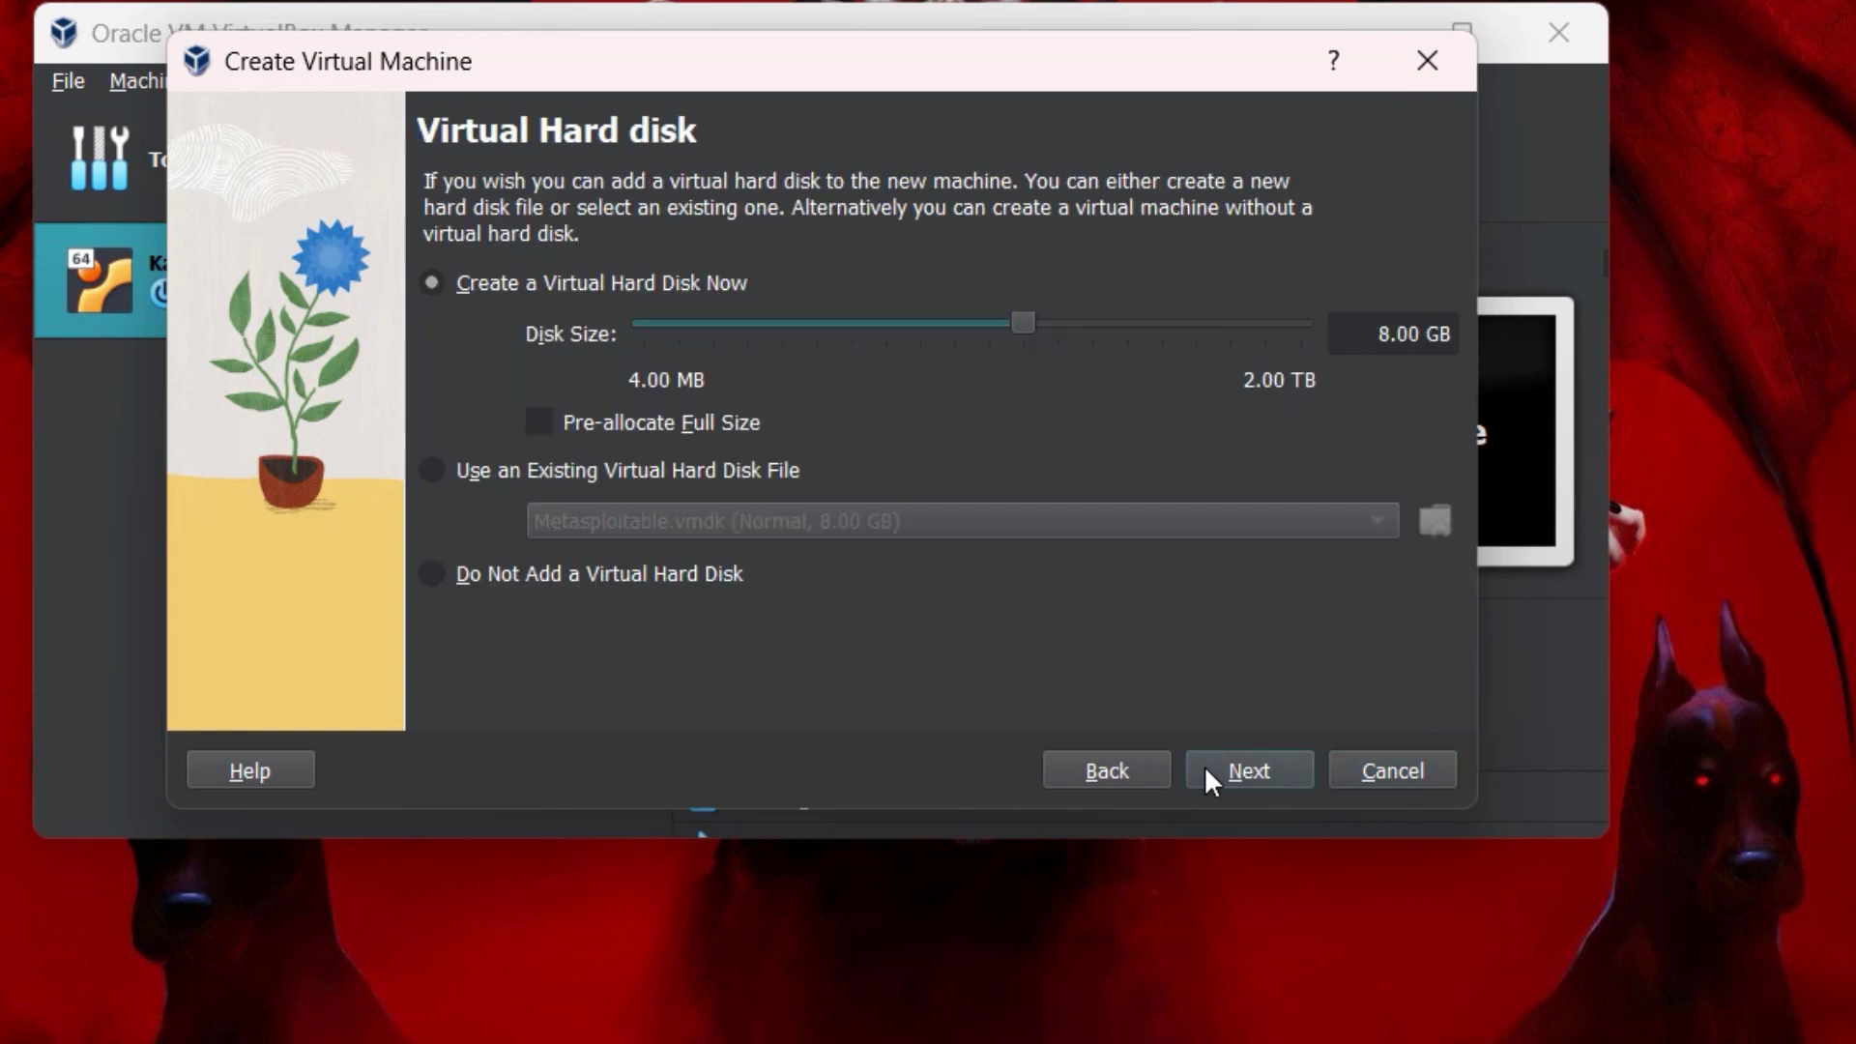
pyautogui.click(428, 483)
pyautogui.click(1437, 522)
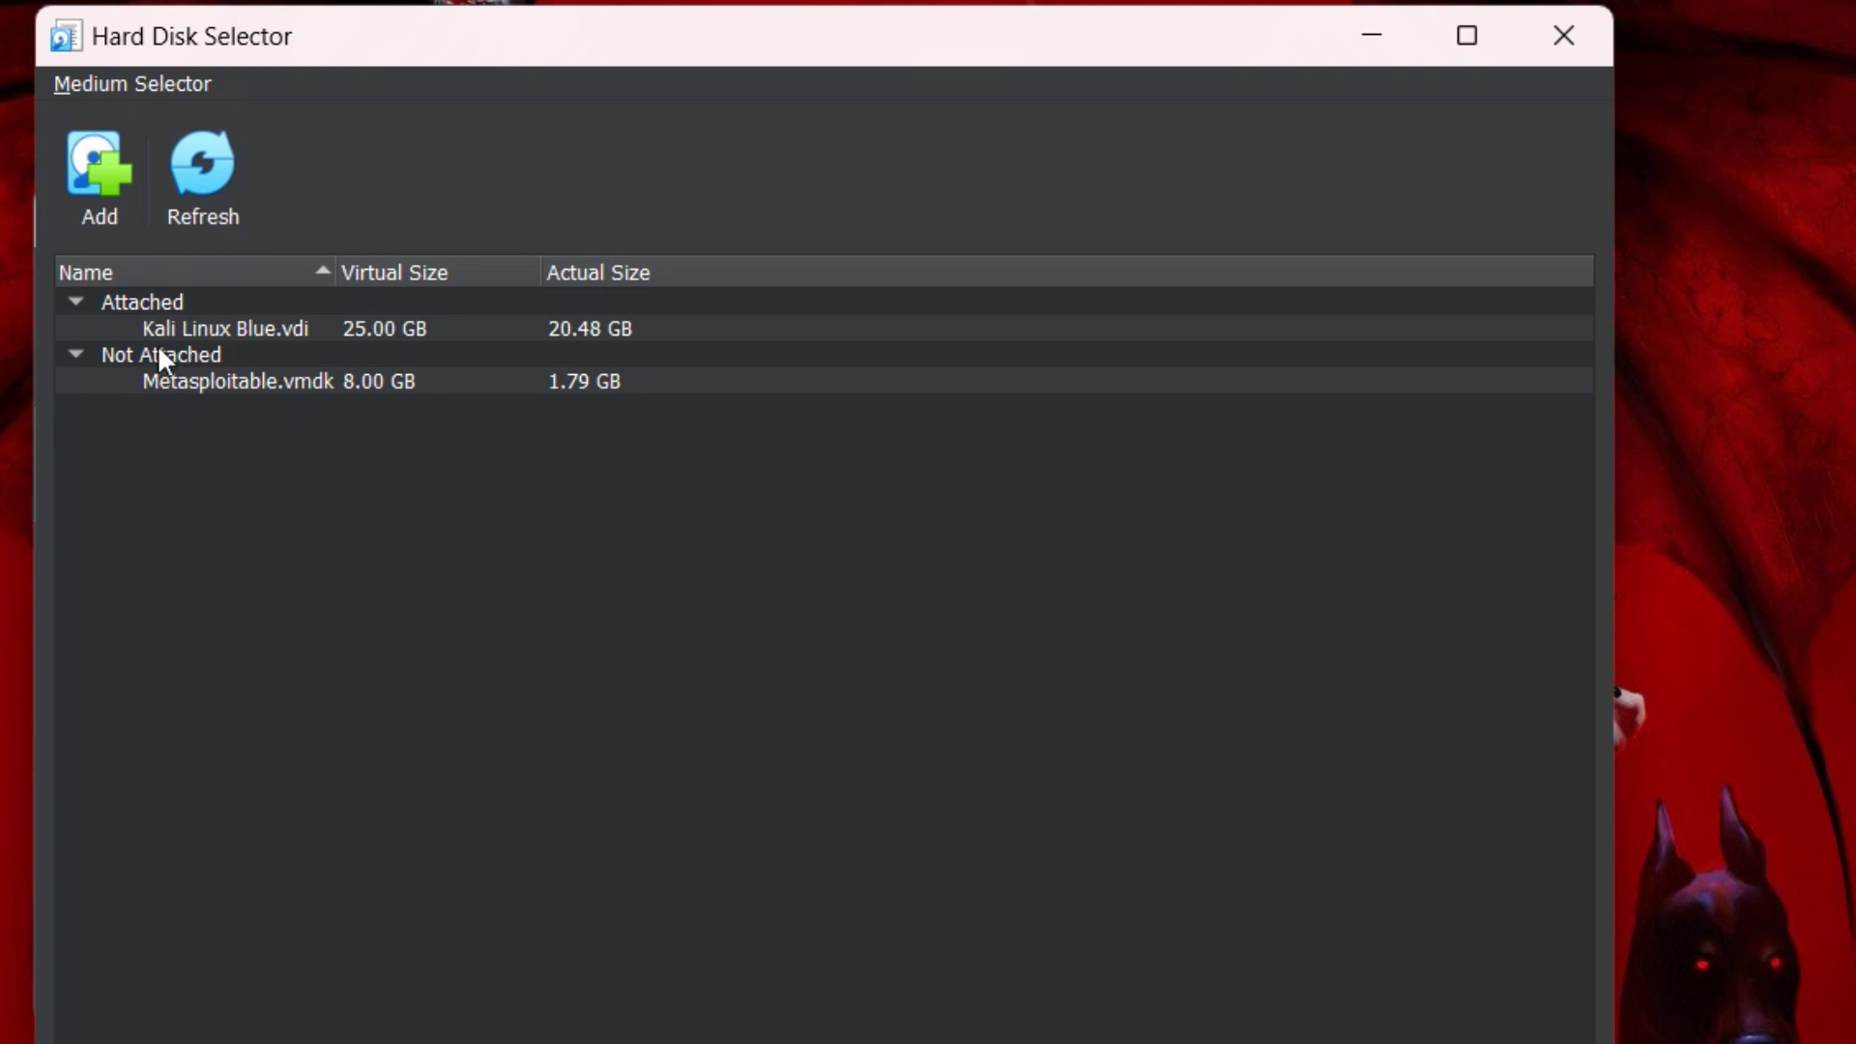
pyautogui.click(112, 198)
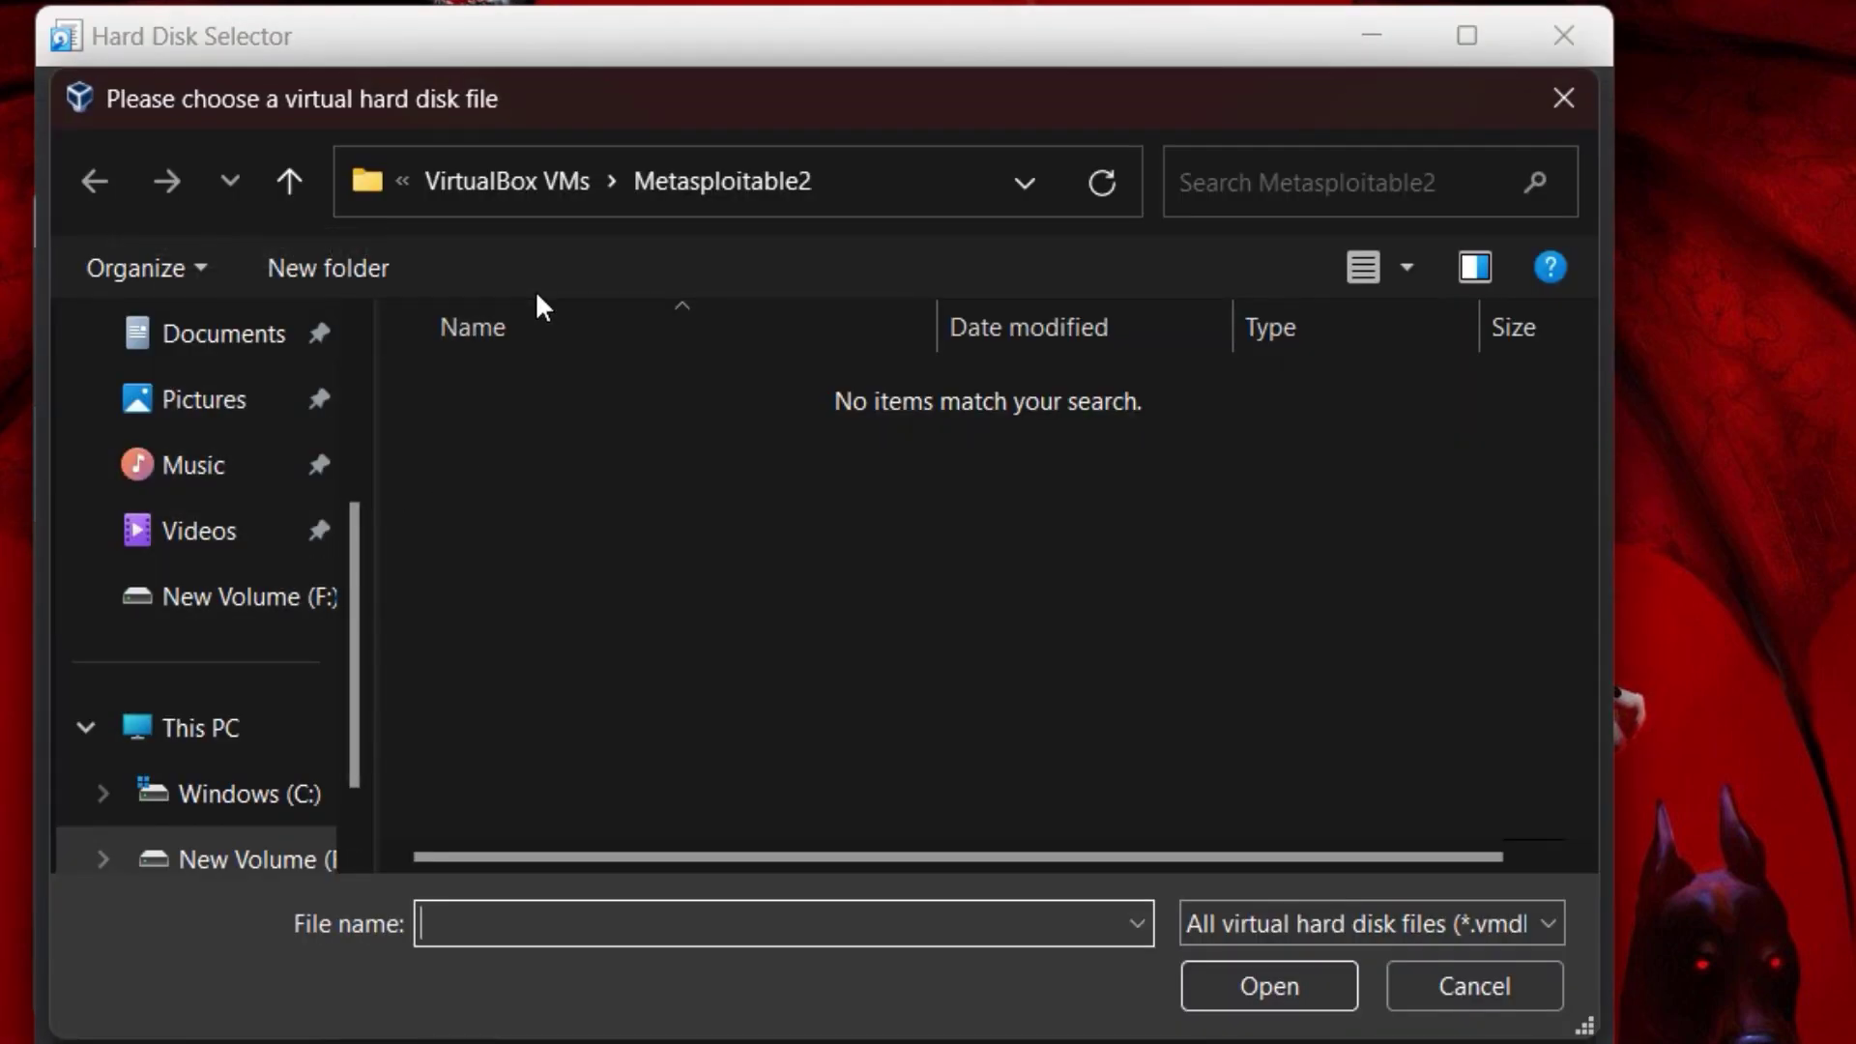
pyautogui.click(511, 199)
pyautogui.doubleClick(768, 800)
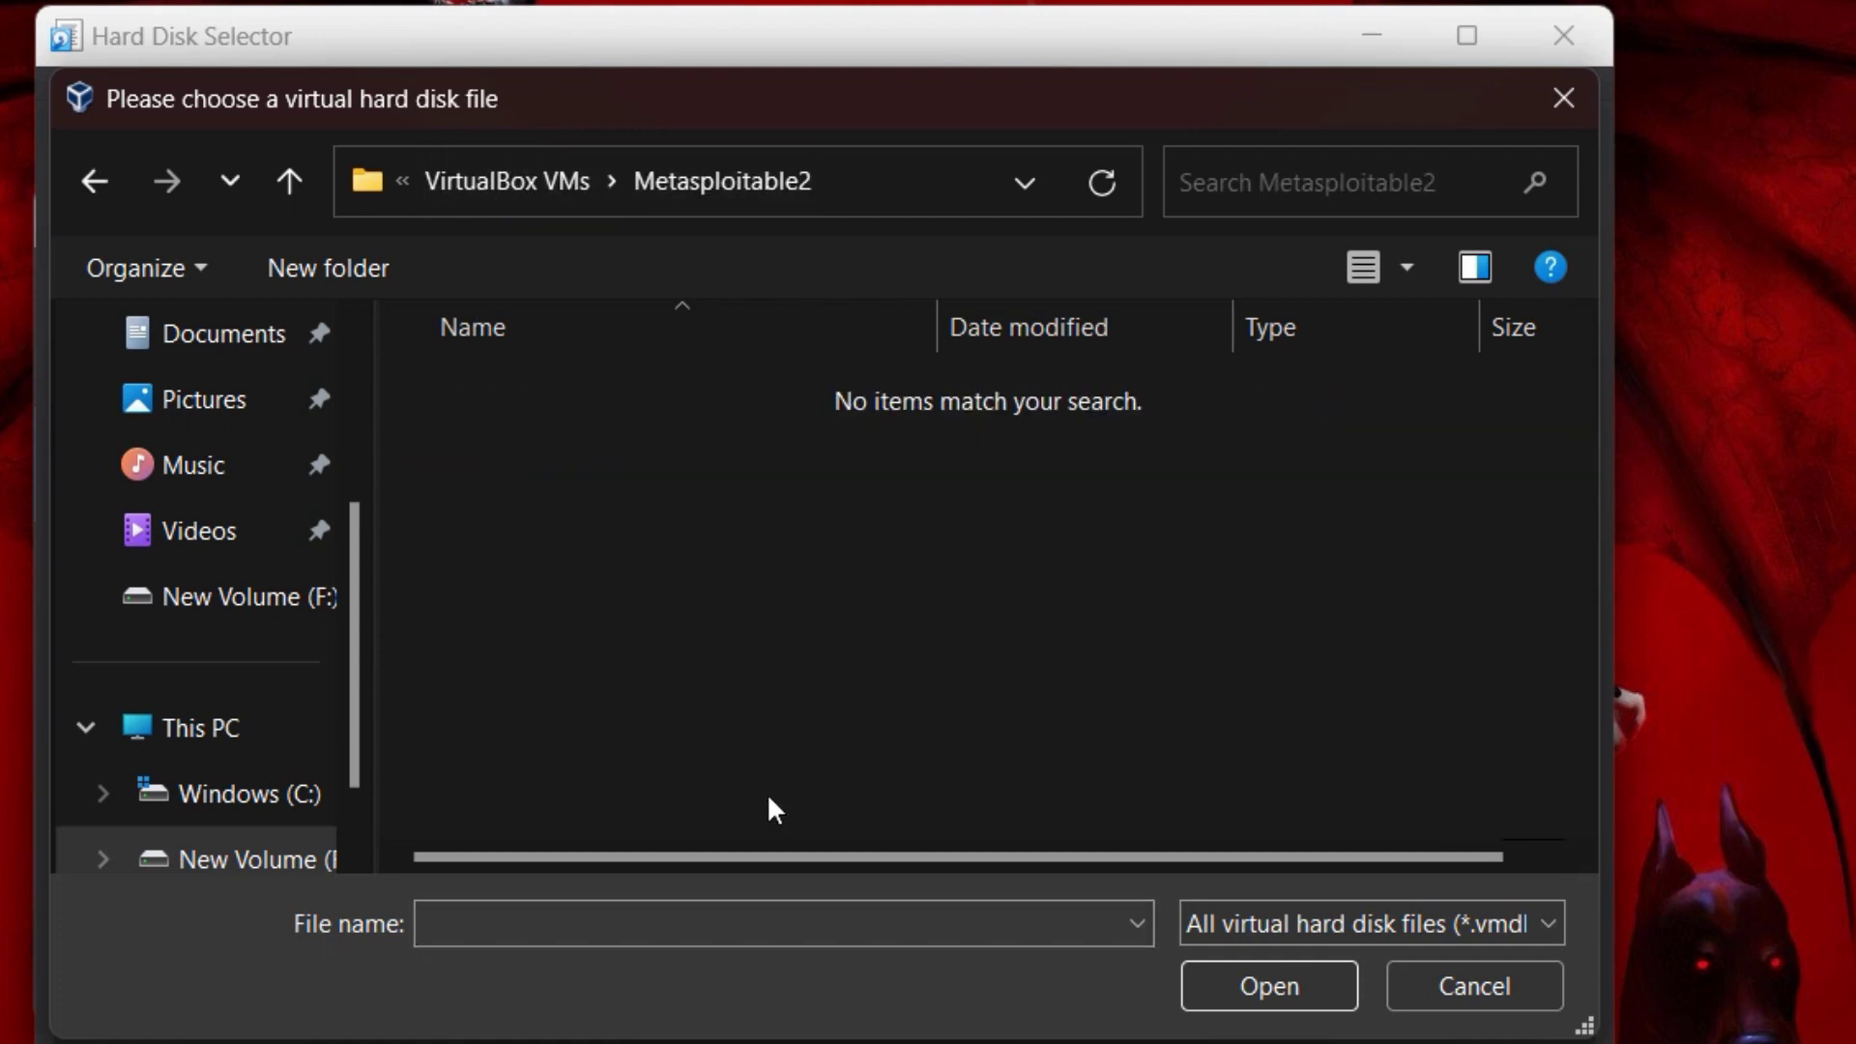
pyautogui.click(1453, 992)
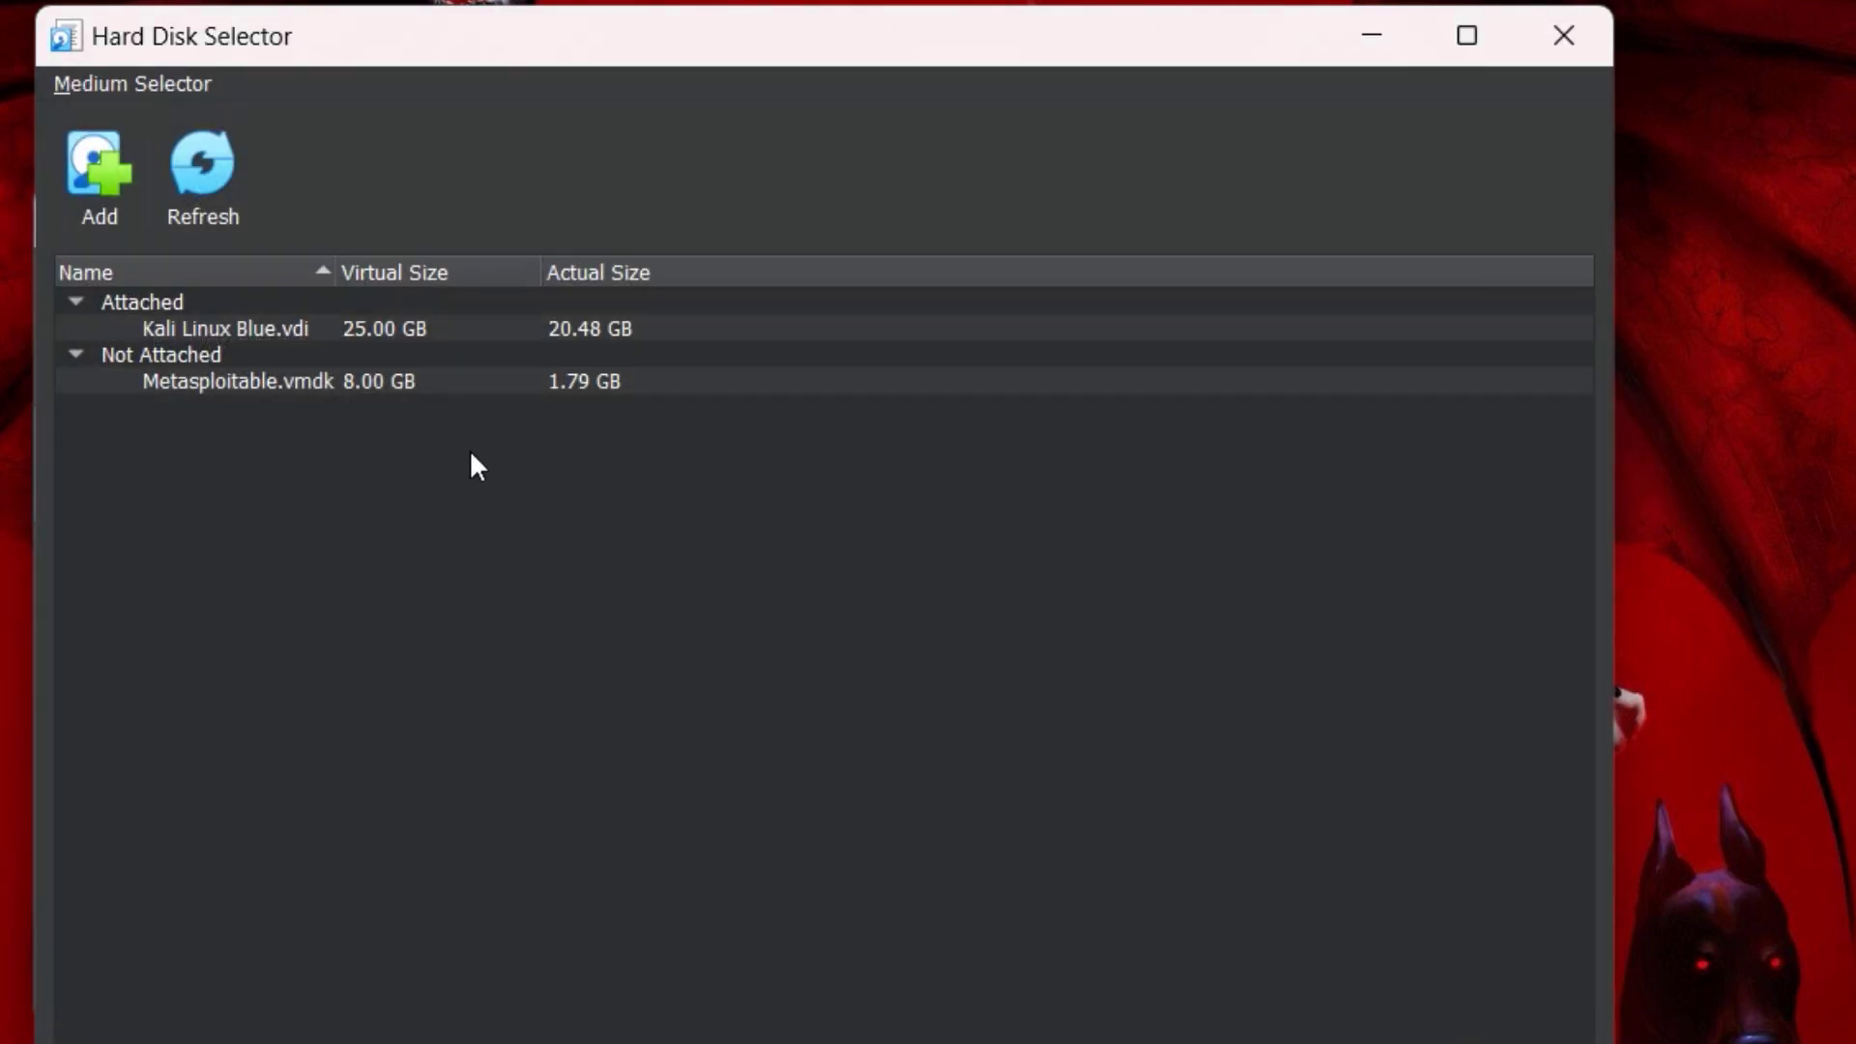
# Attach Metasploitable.vmdk as the machine's hard disk and finish creating Metasploitable2.
pyautogui.click(342, 378)
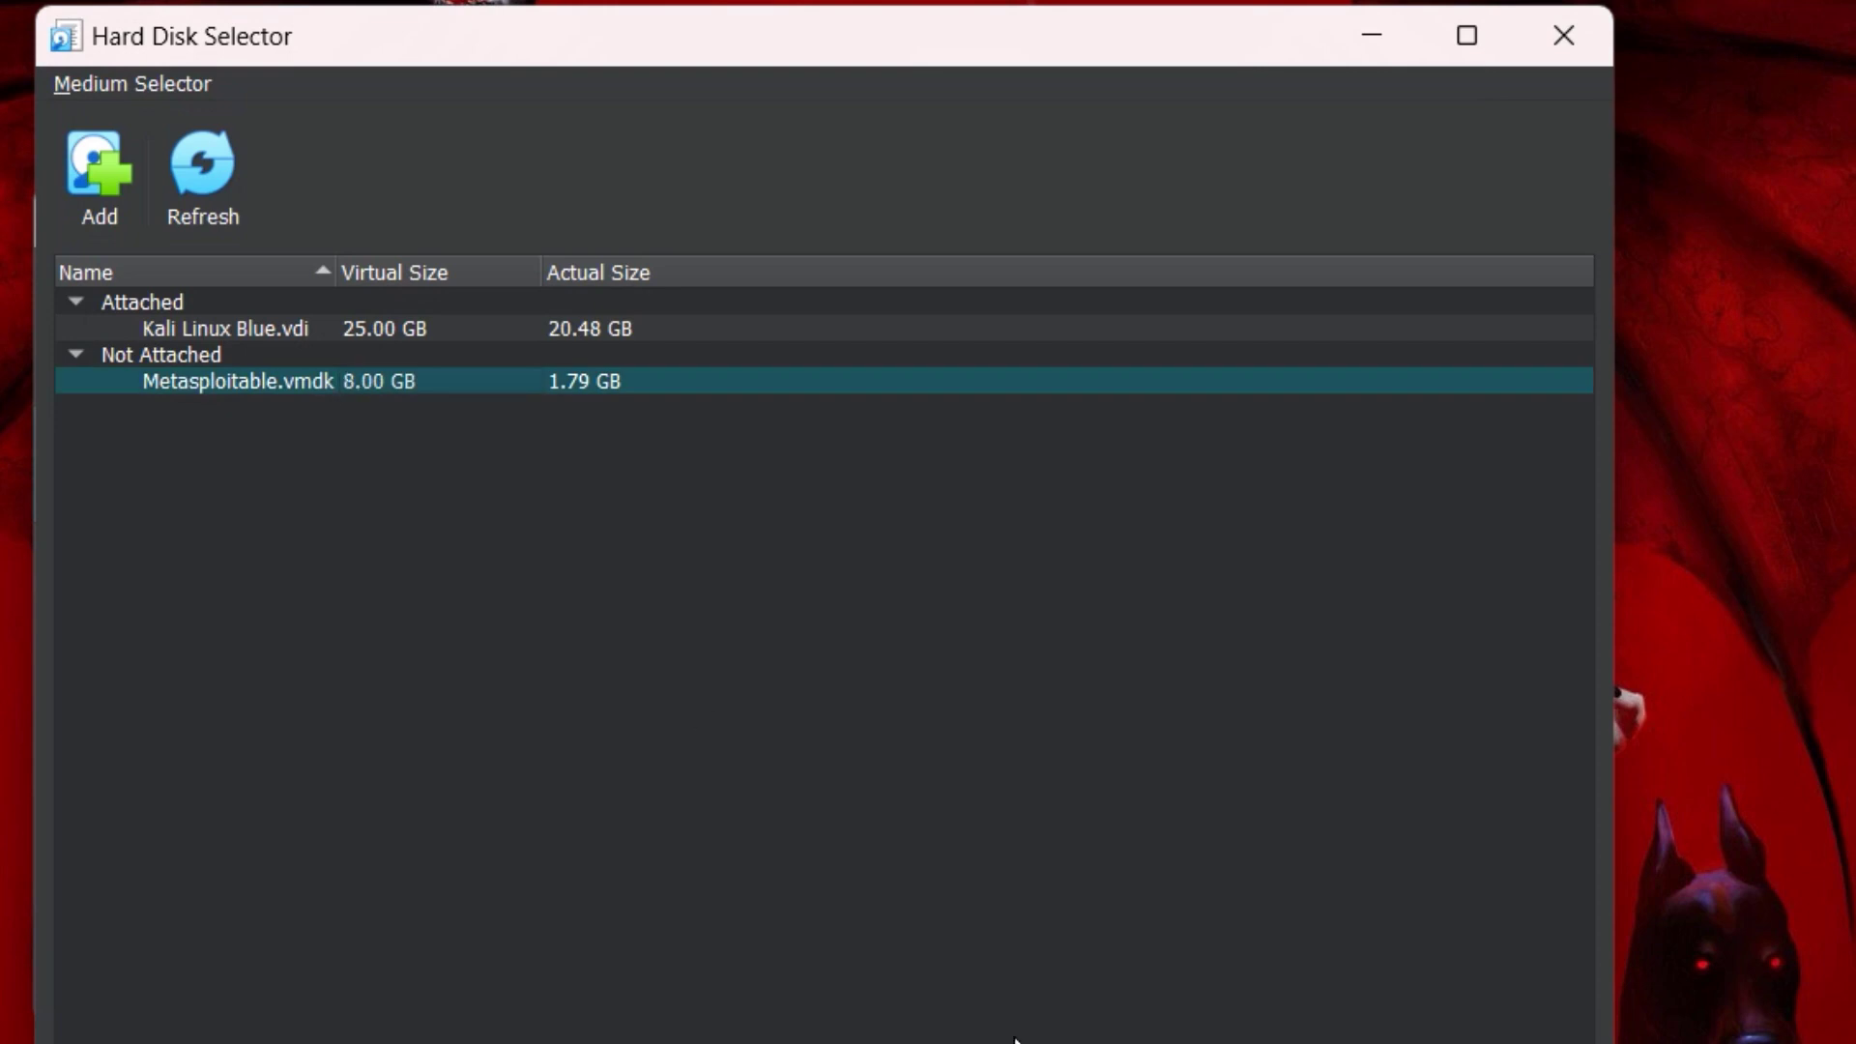
pyautogui.click(1372, 1043)
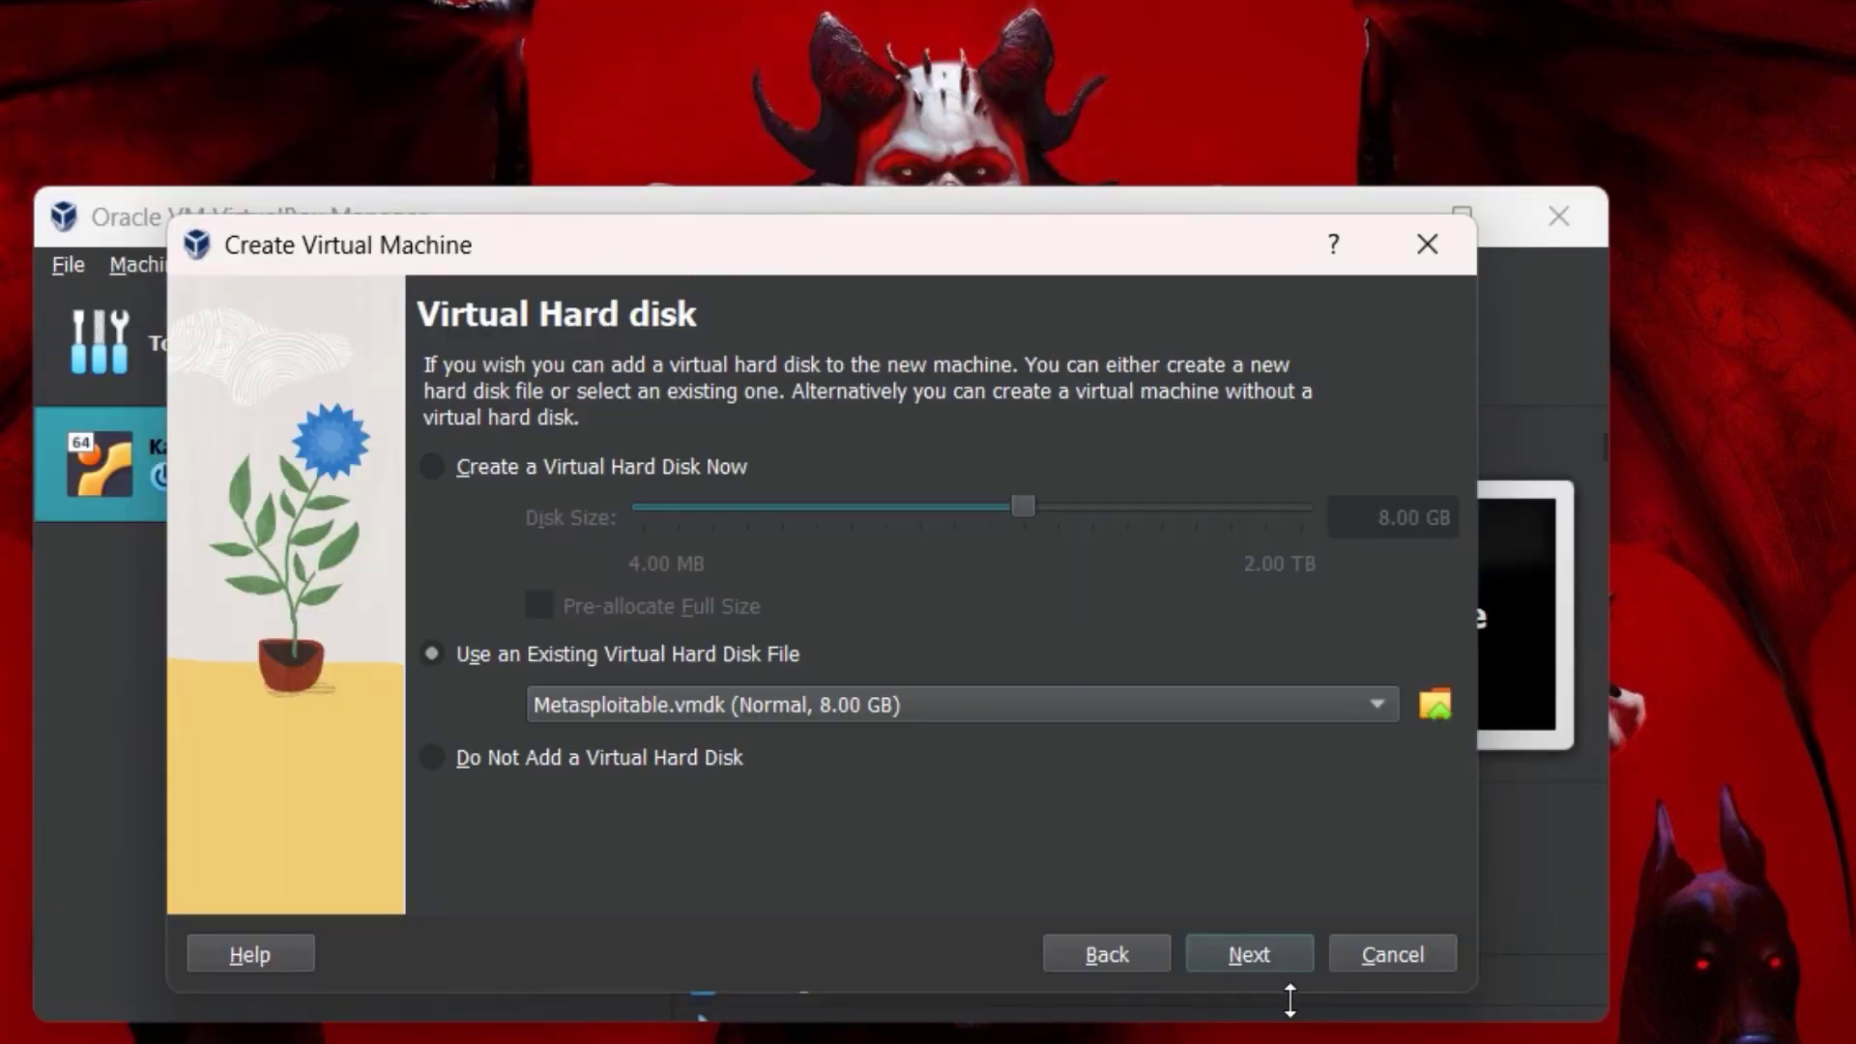
pyautogui.click(1236, 934)
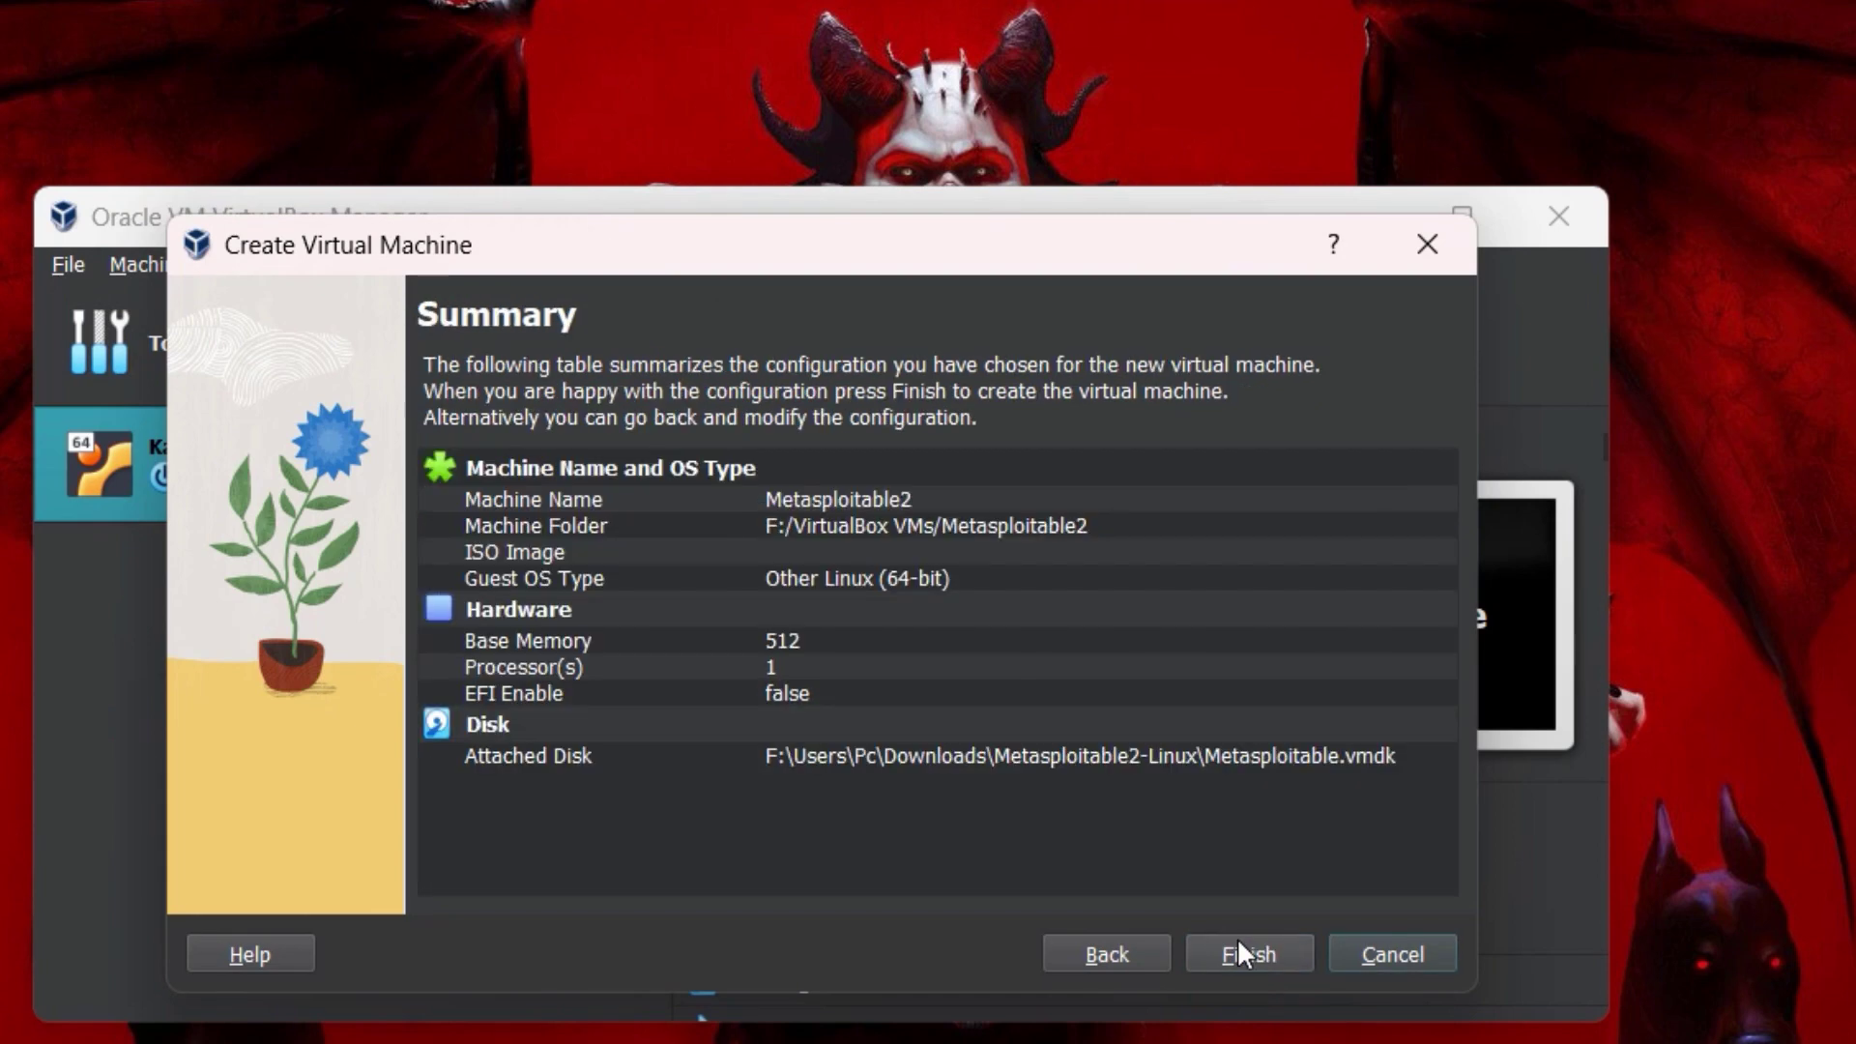
pyautogui.click(1237, 937)
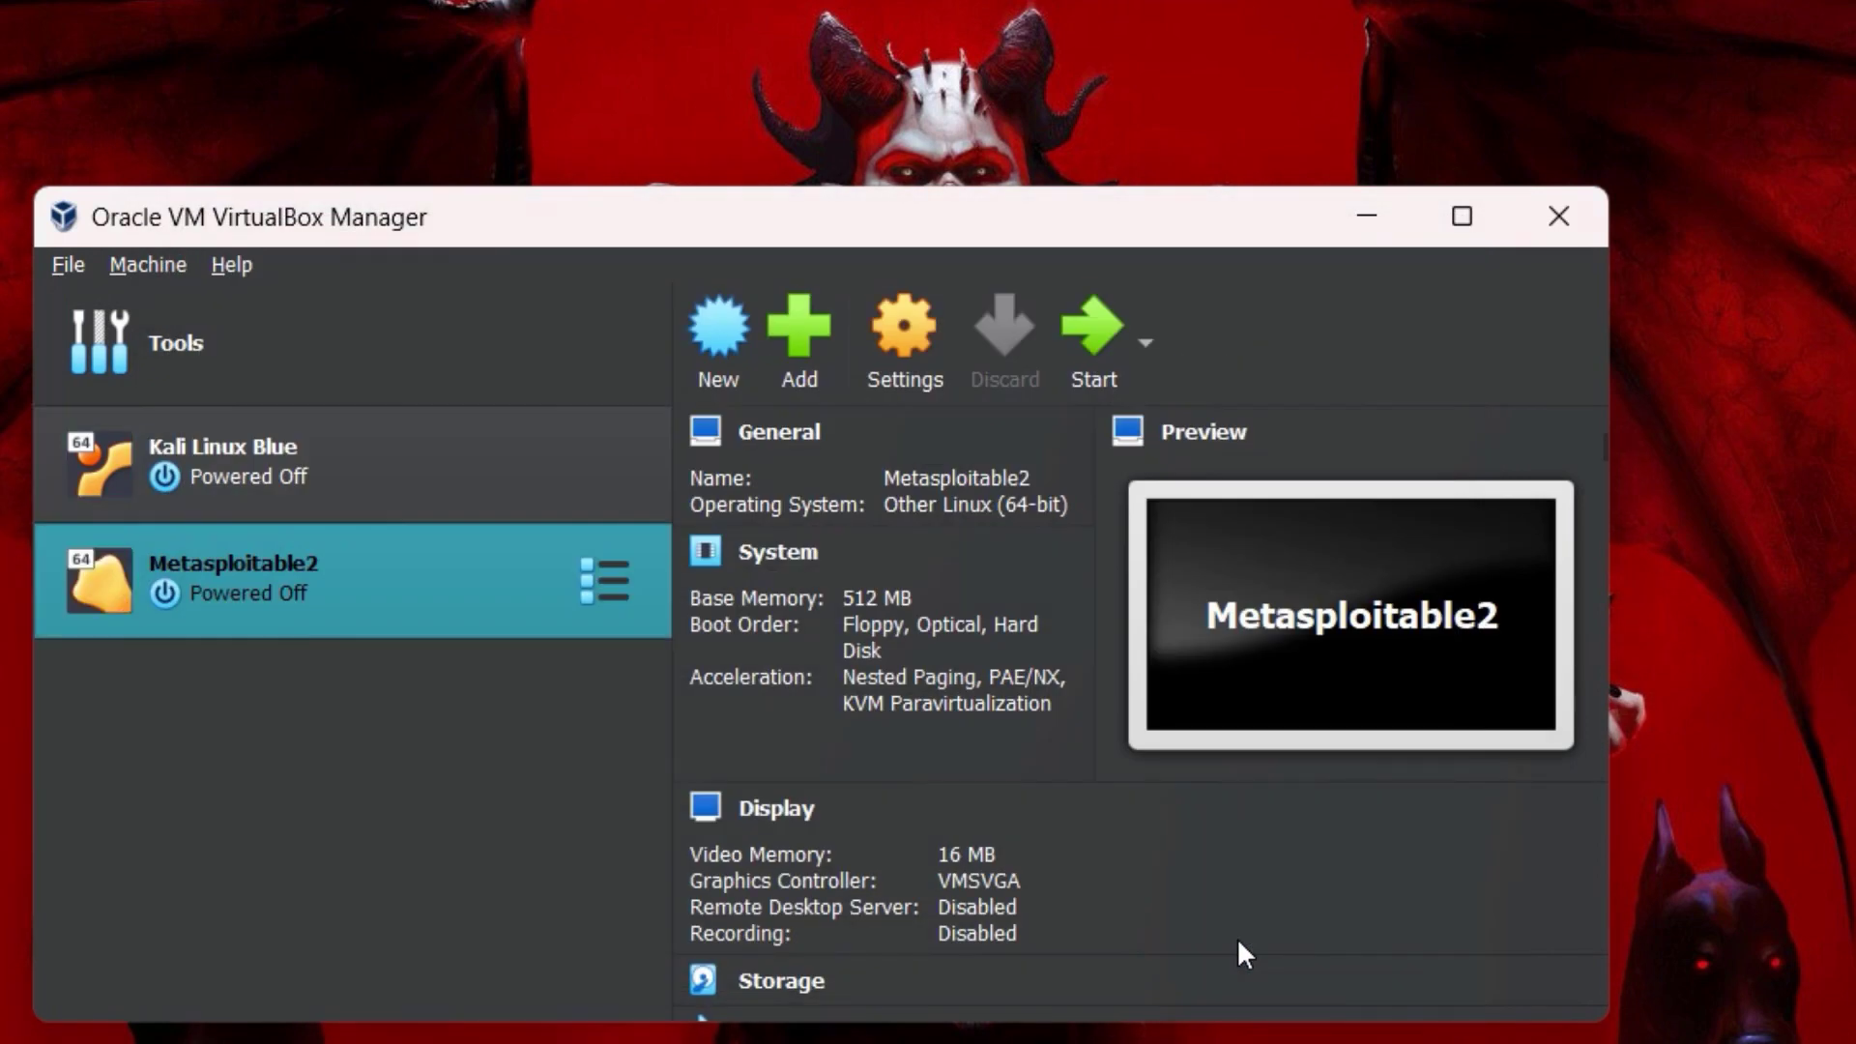
# Start the Metasploitable2 machine and bring its console window to the front.
pyautogui.click(1085, 373)
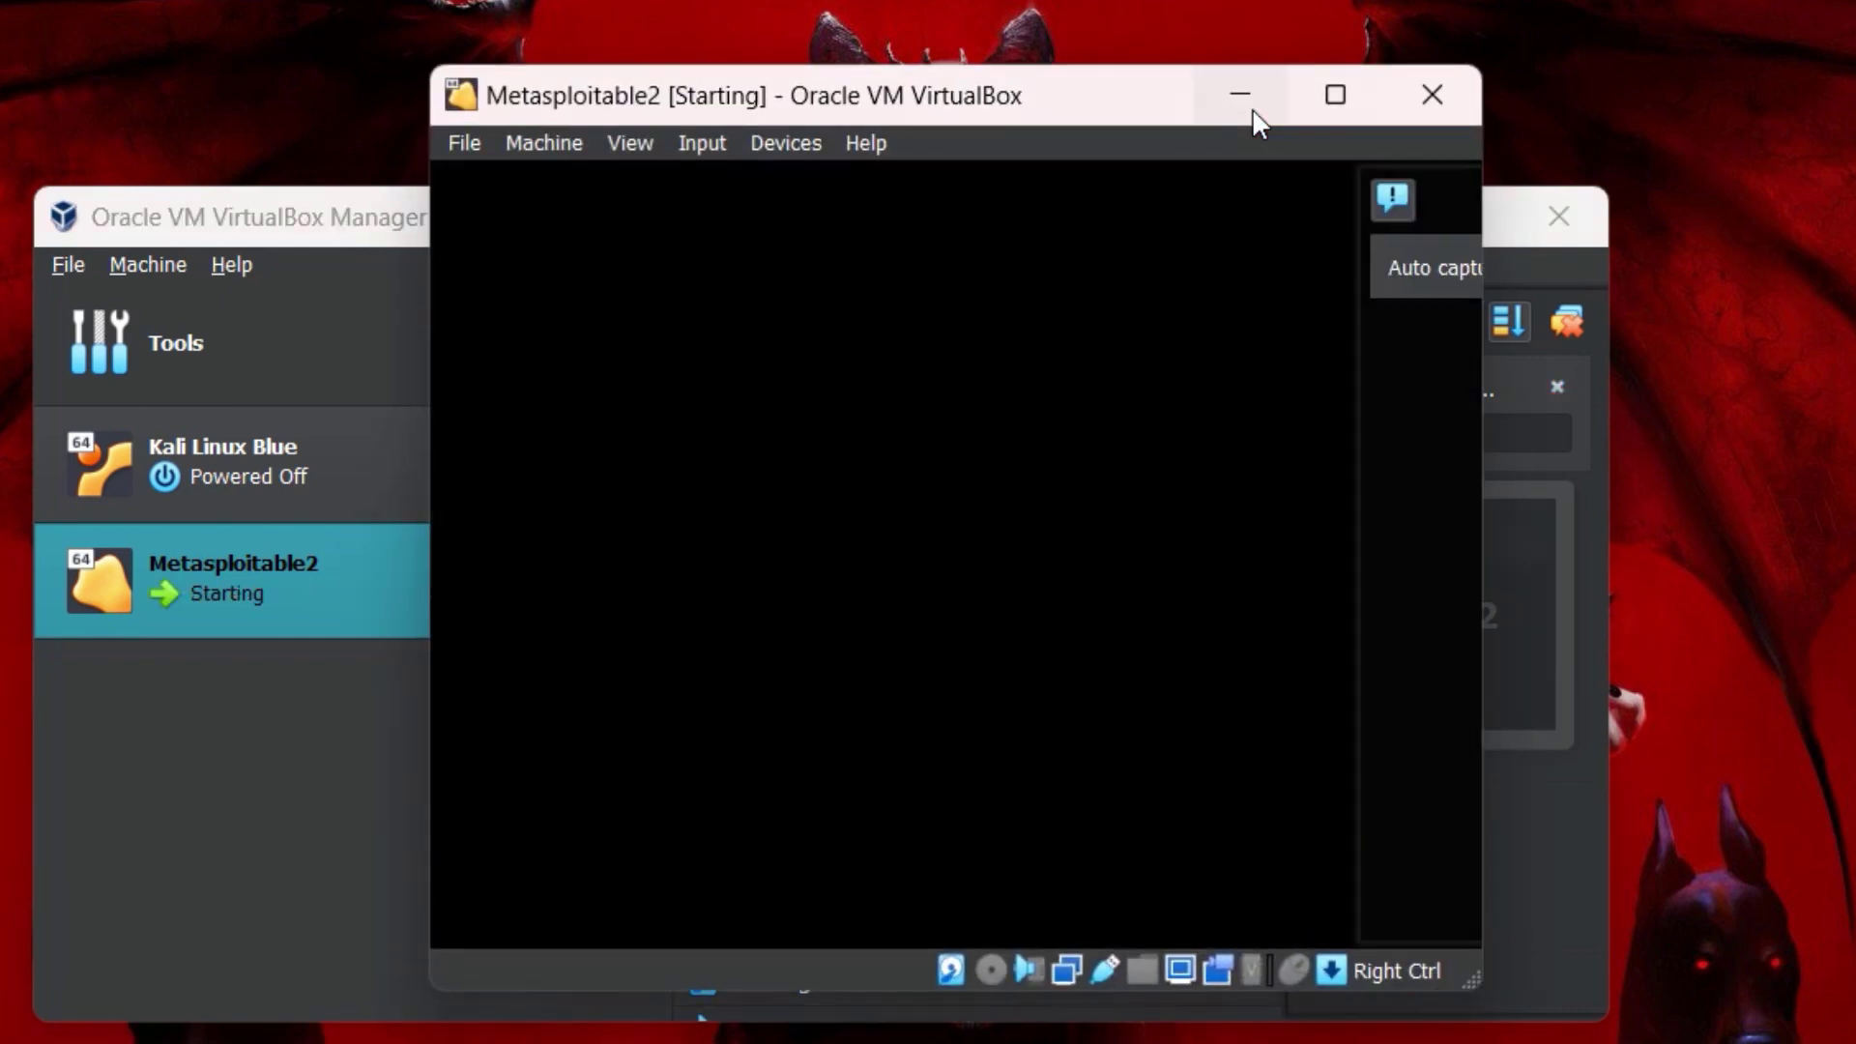
pyautogui.click(1242, 90)
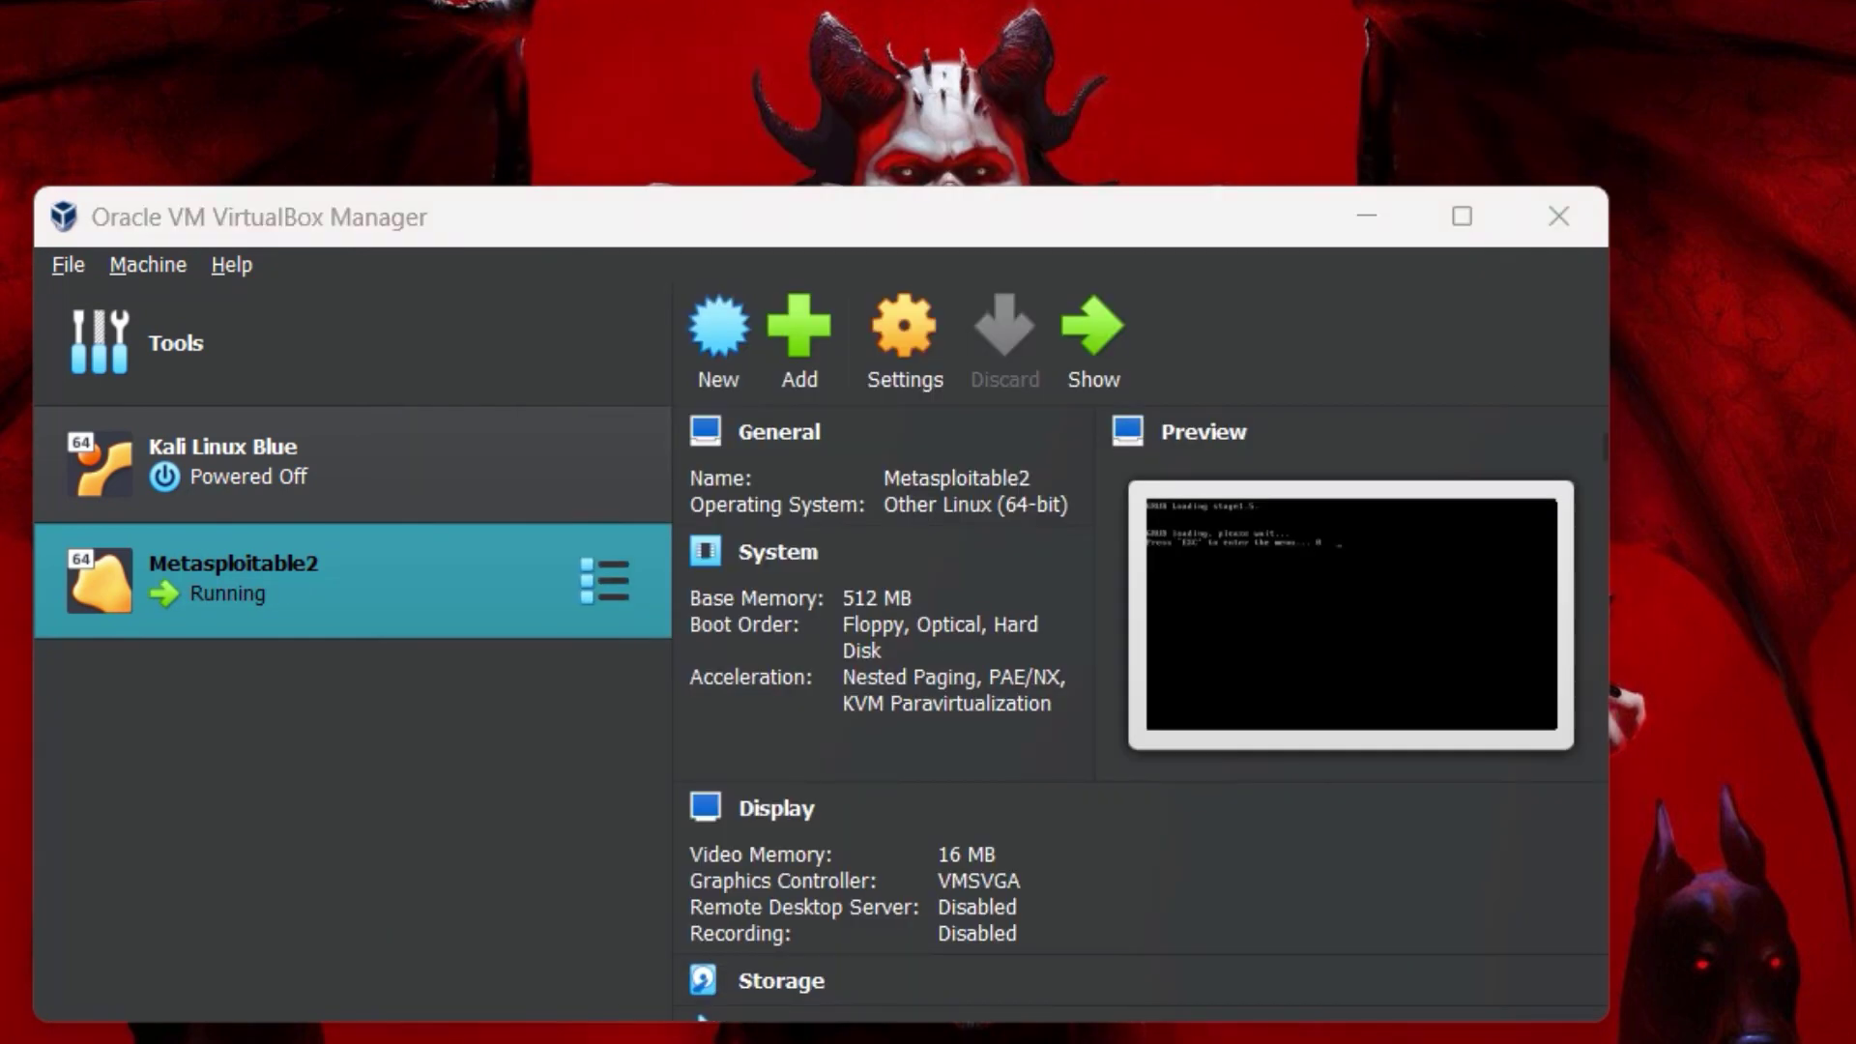
pyautogui.hotkey('alt', 'Tab')
pyautogui.click(1466, 94)
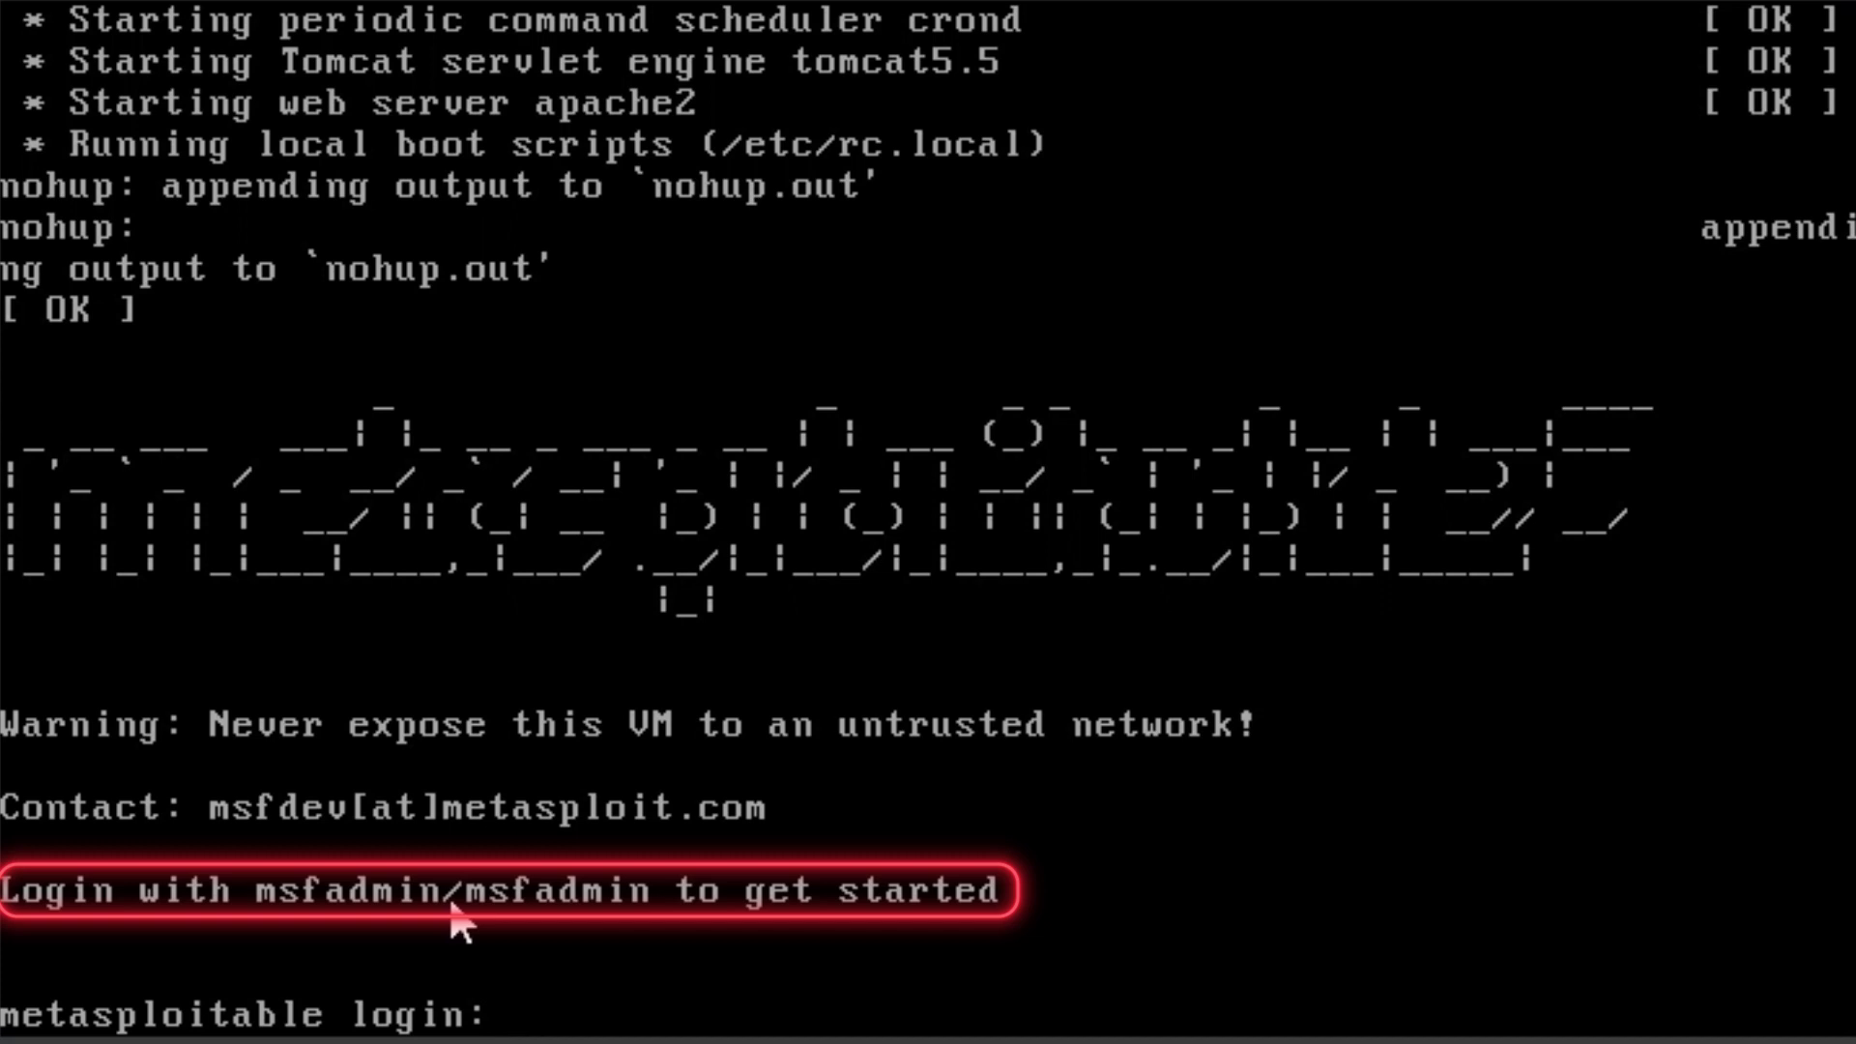
# Log in at the Metasploitable console with the default admin user name and the account password.
pyautogui.write('msfadmi')
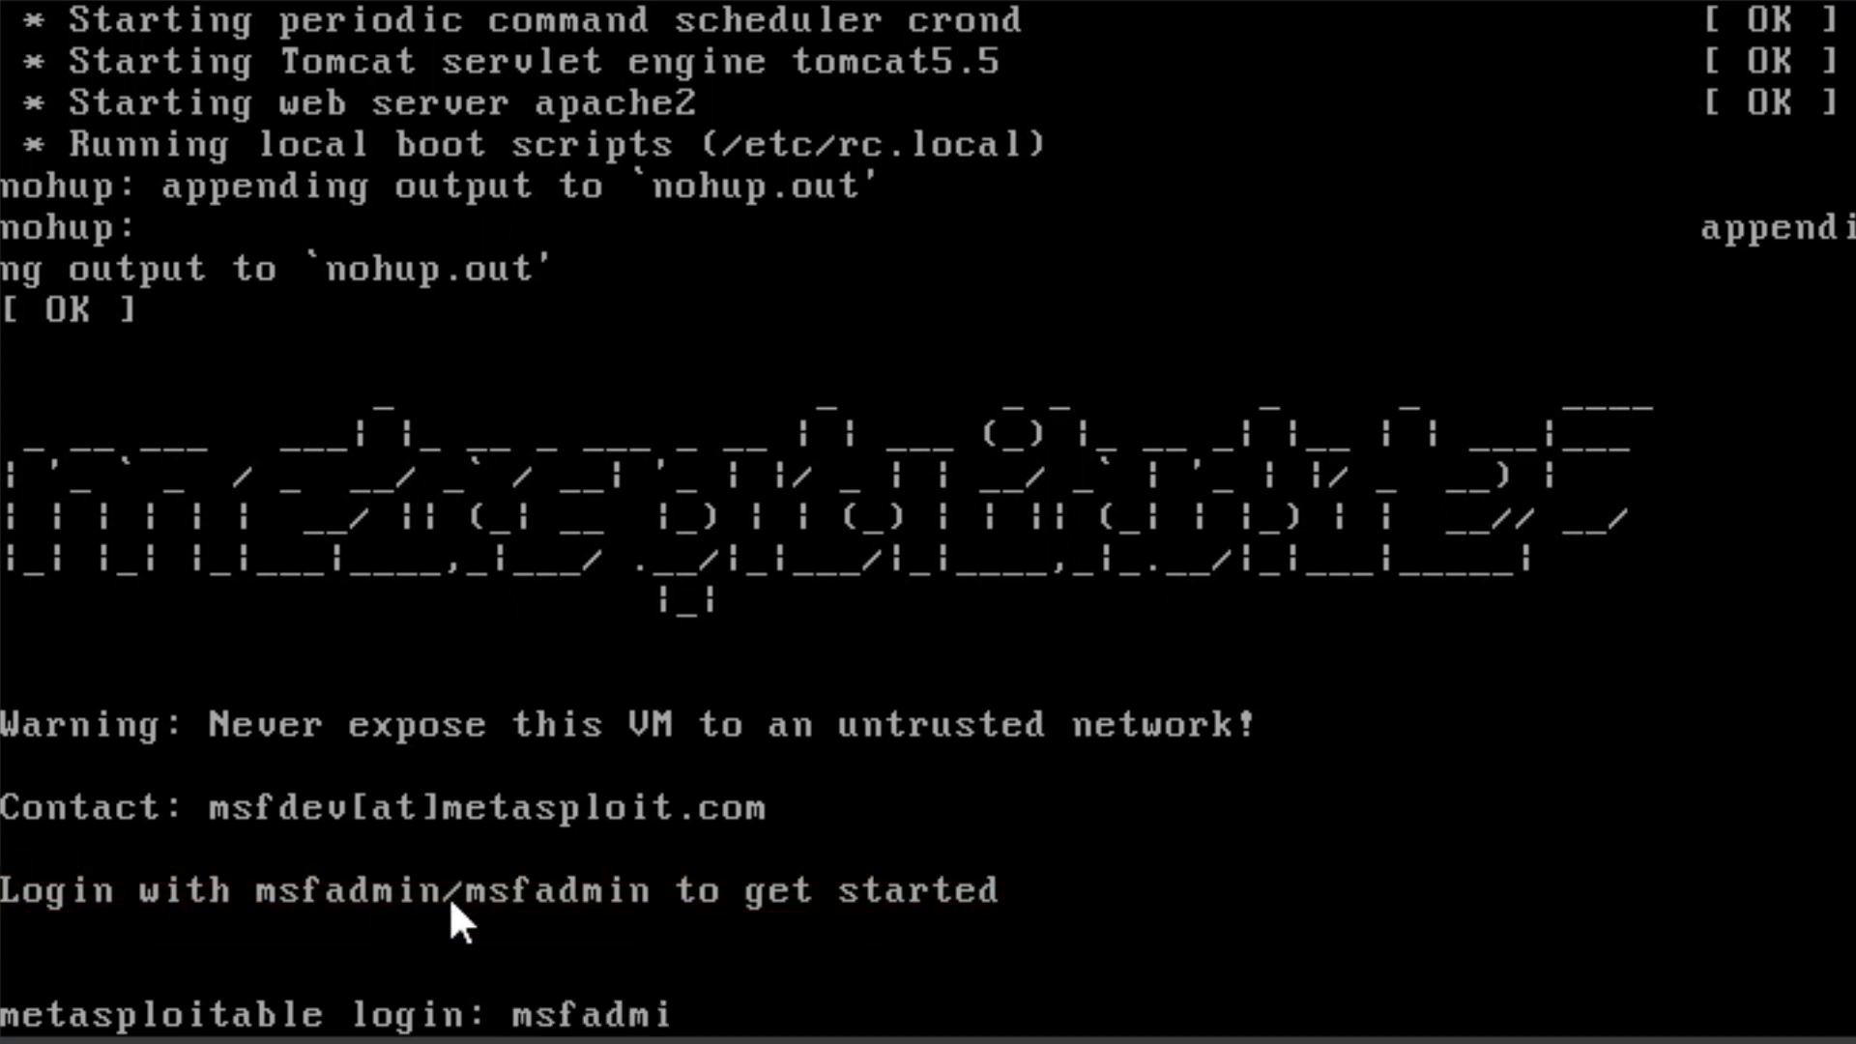
pyautogui.write('n')
pyautogui.press('Return')
pyautogui.write('msfadmin')
pyautogui.press('Return')
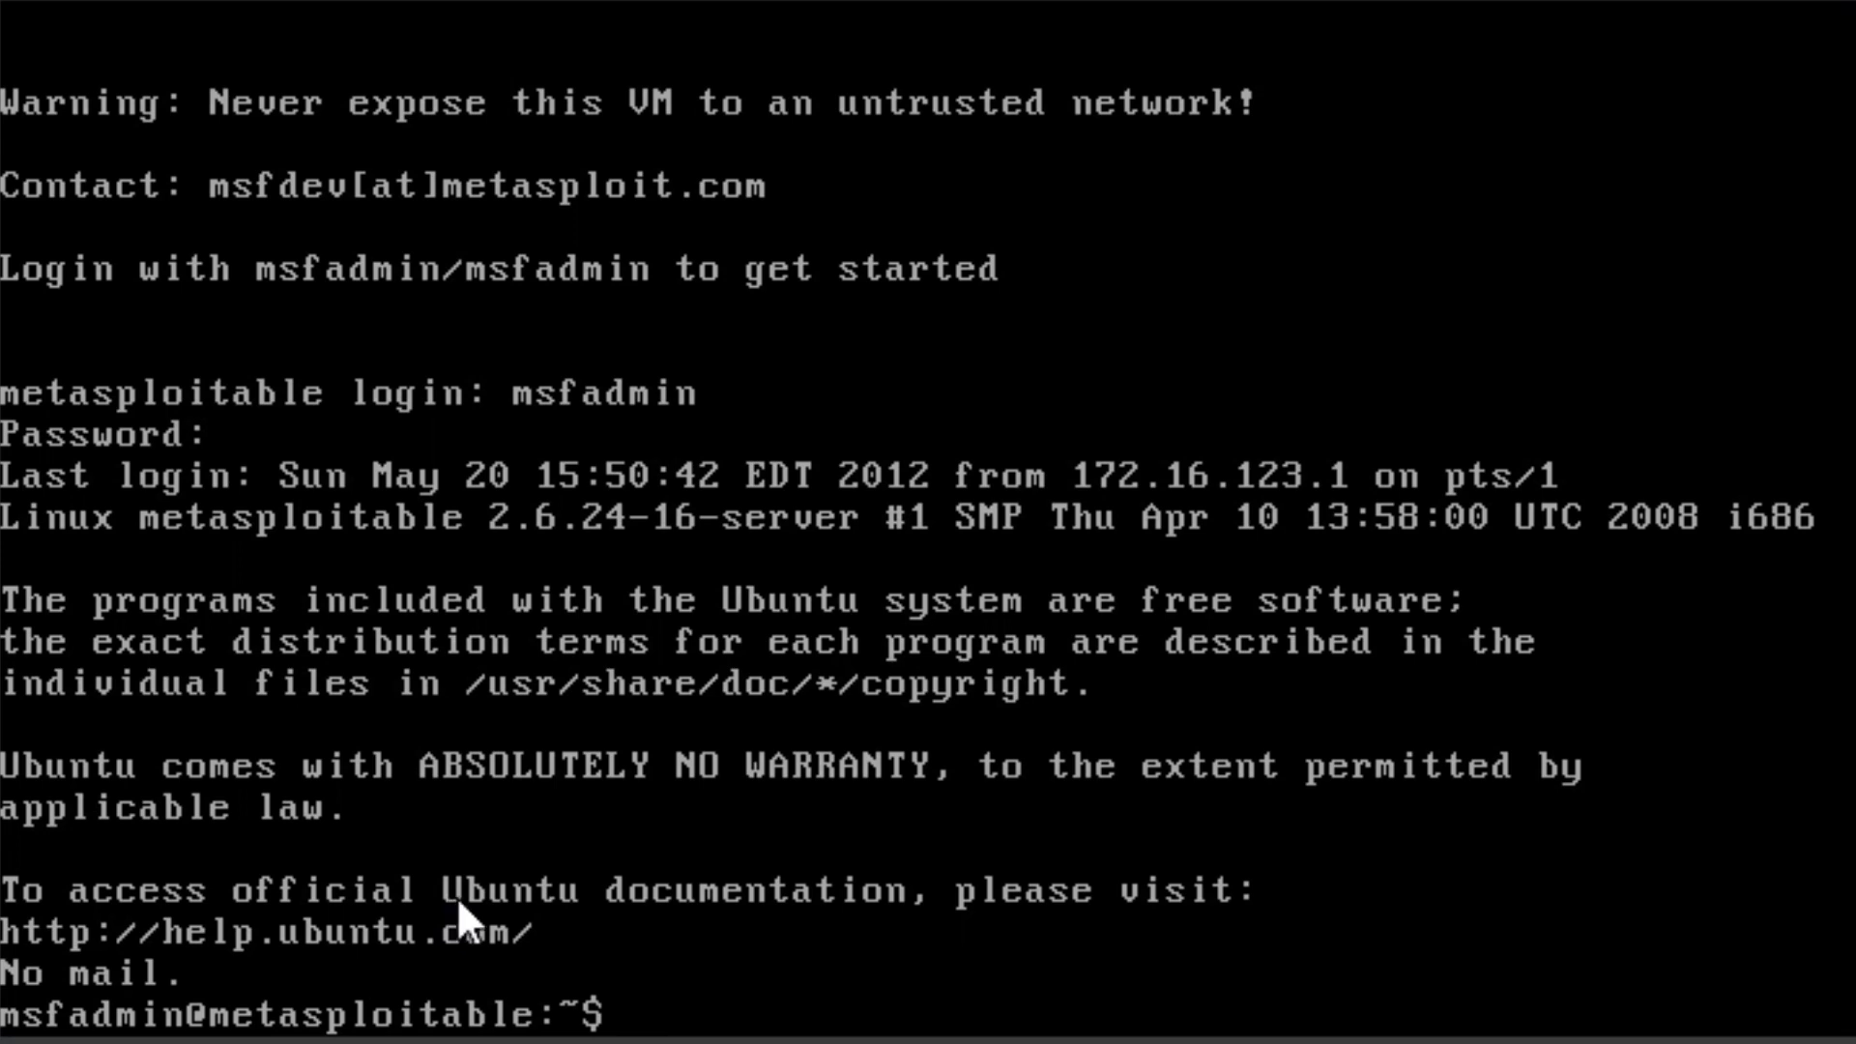
# Run ifconfig to check the machine's network interface configuration.
pyautogui.write('ifconfig')
pyautogui.press('Return')
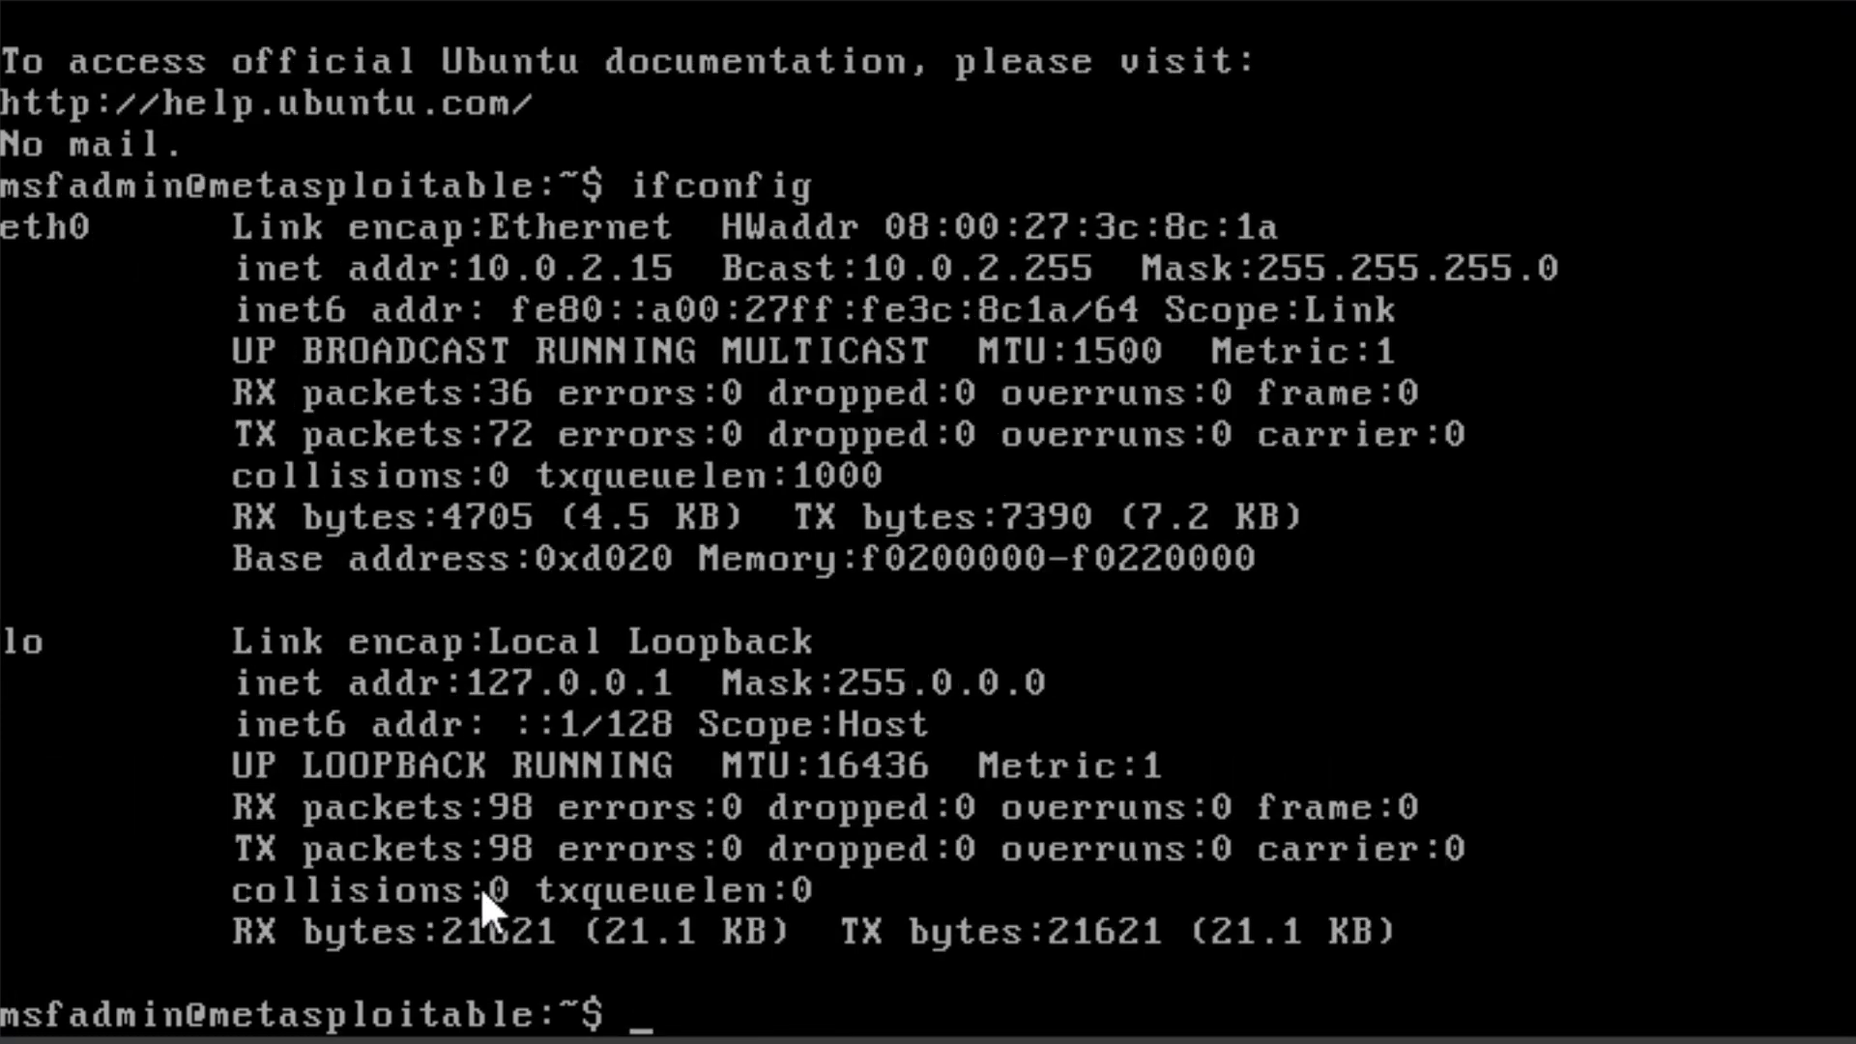